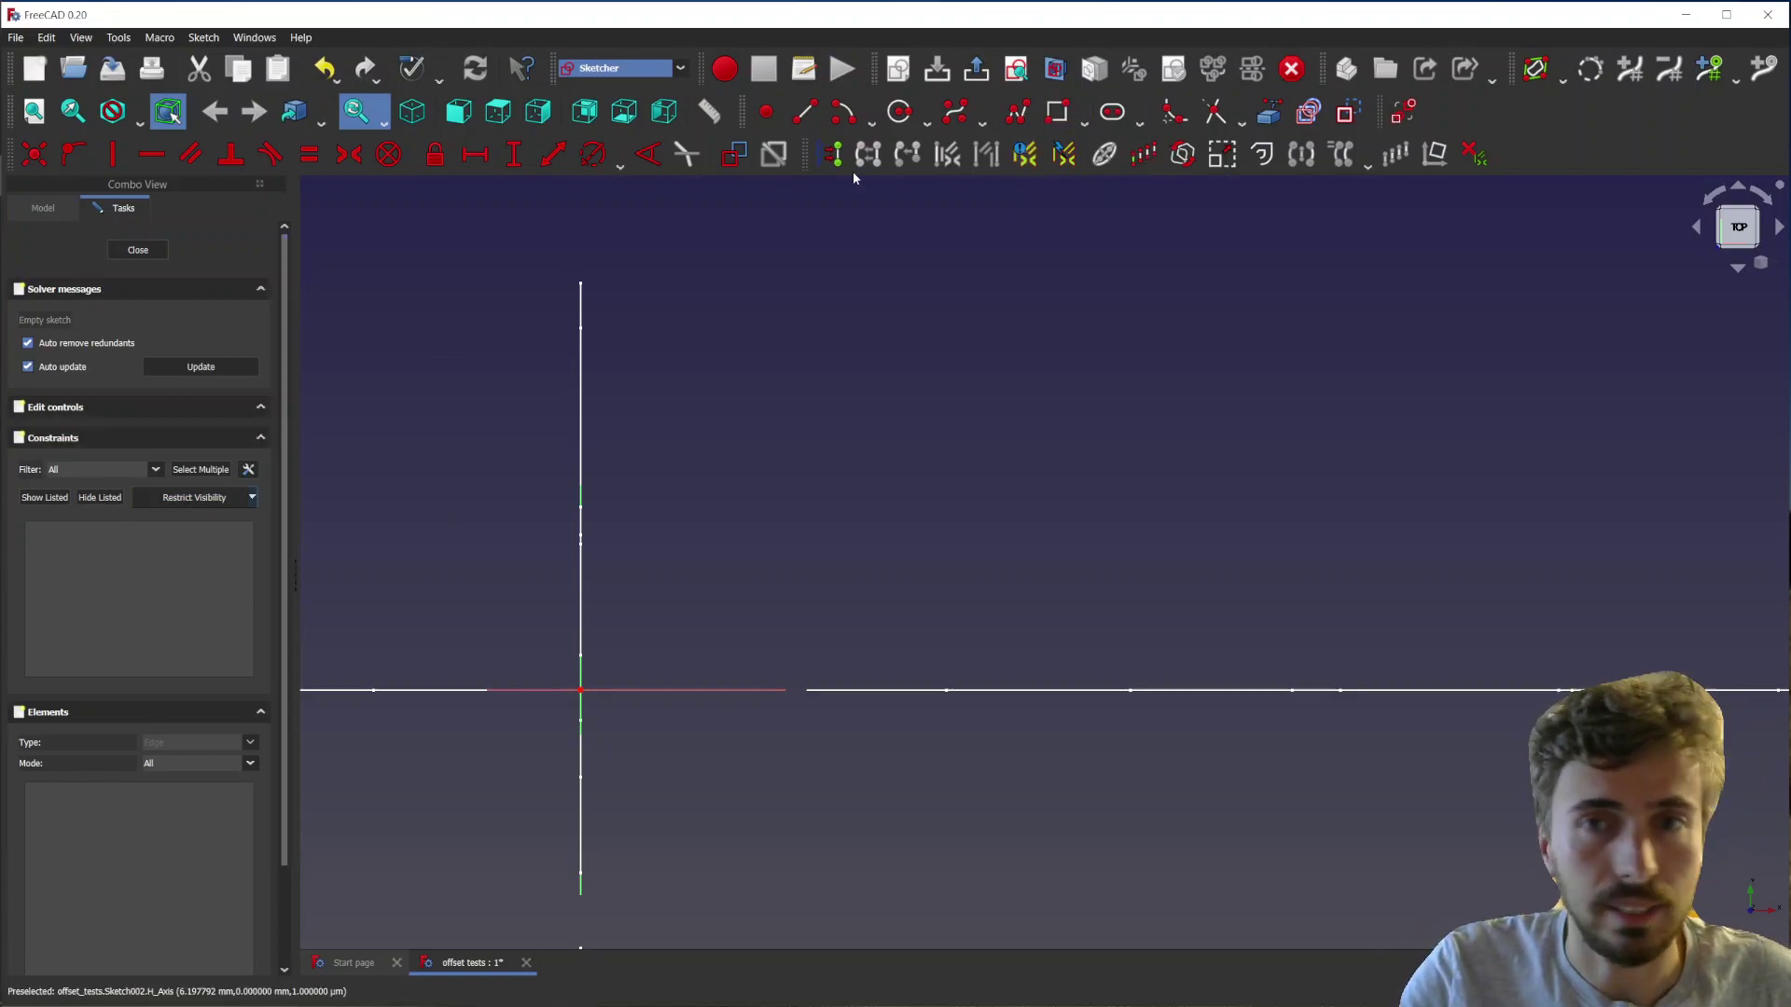
# - Draw a diagonal-corner rectangle with its first corner at x 20 mm, y 30 mm, 200 mm long and 100 mm wide
pyautogui.click(1052, 113)
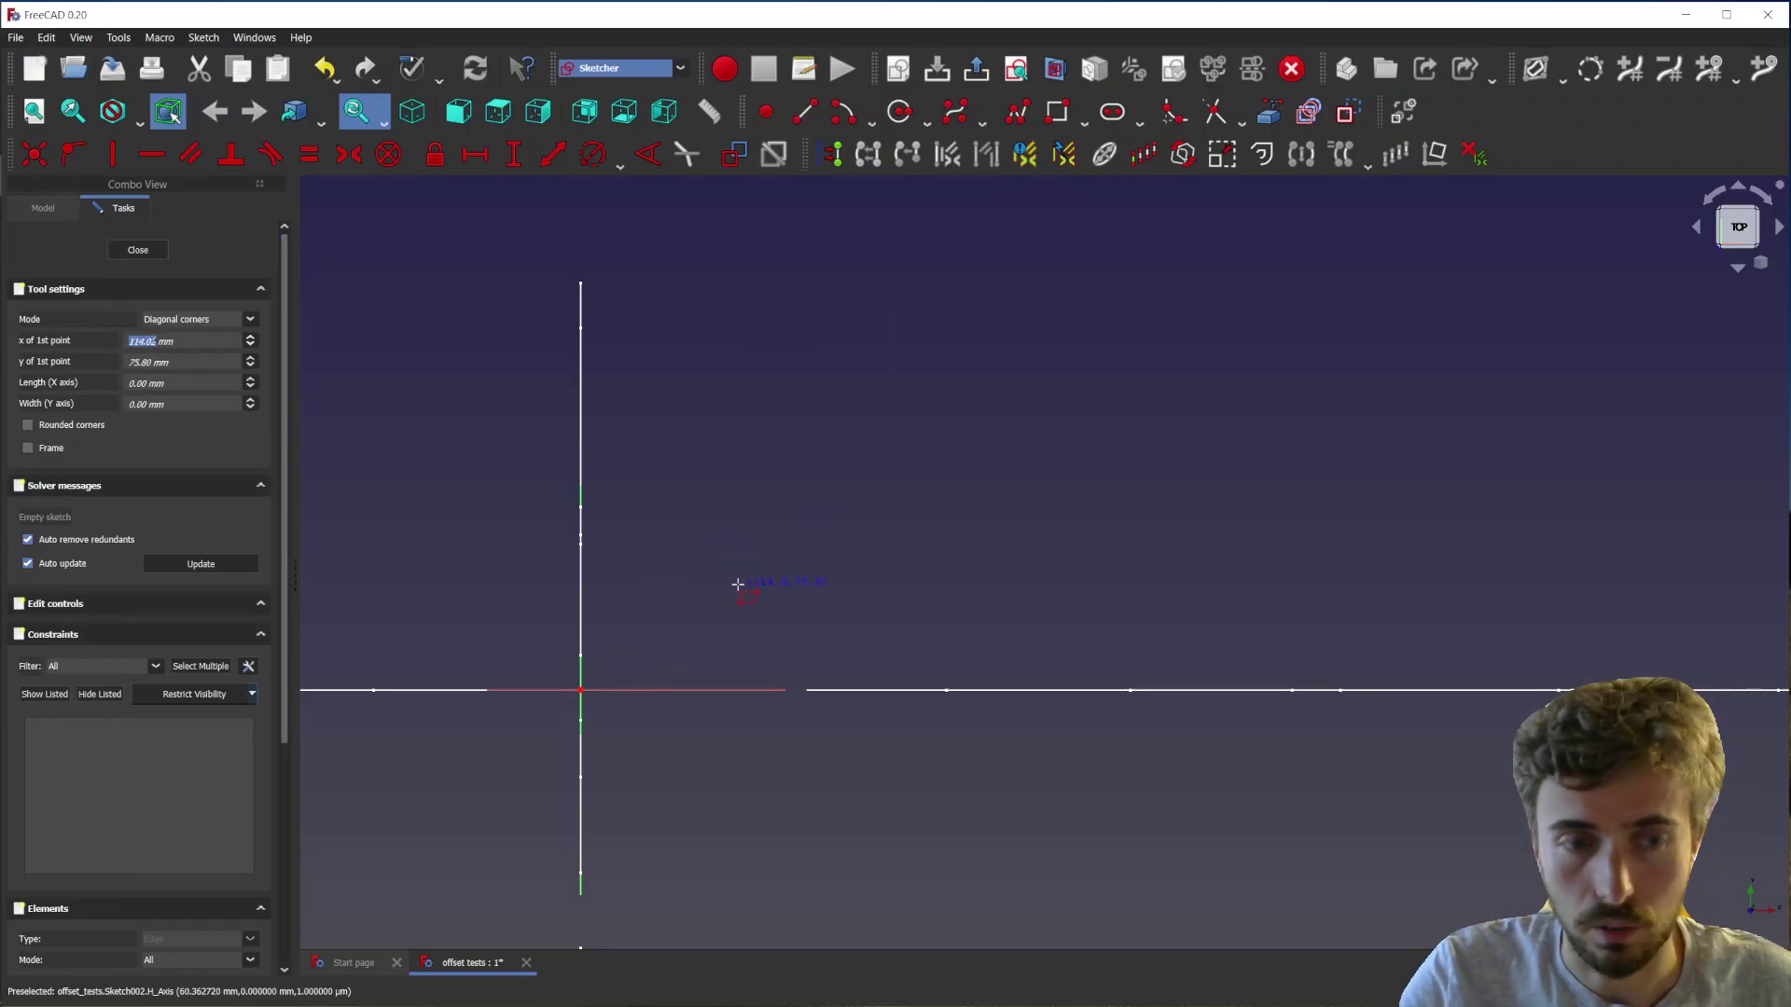
pyautogui.write('20')
pyautogui.press('Tab')
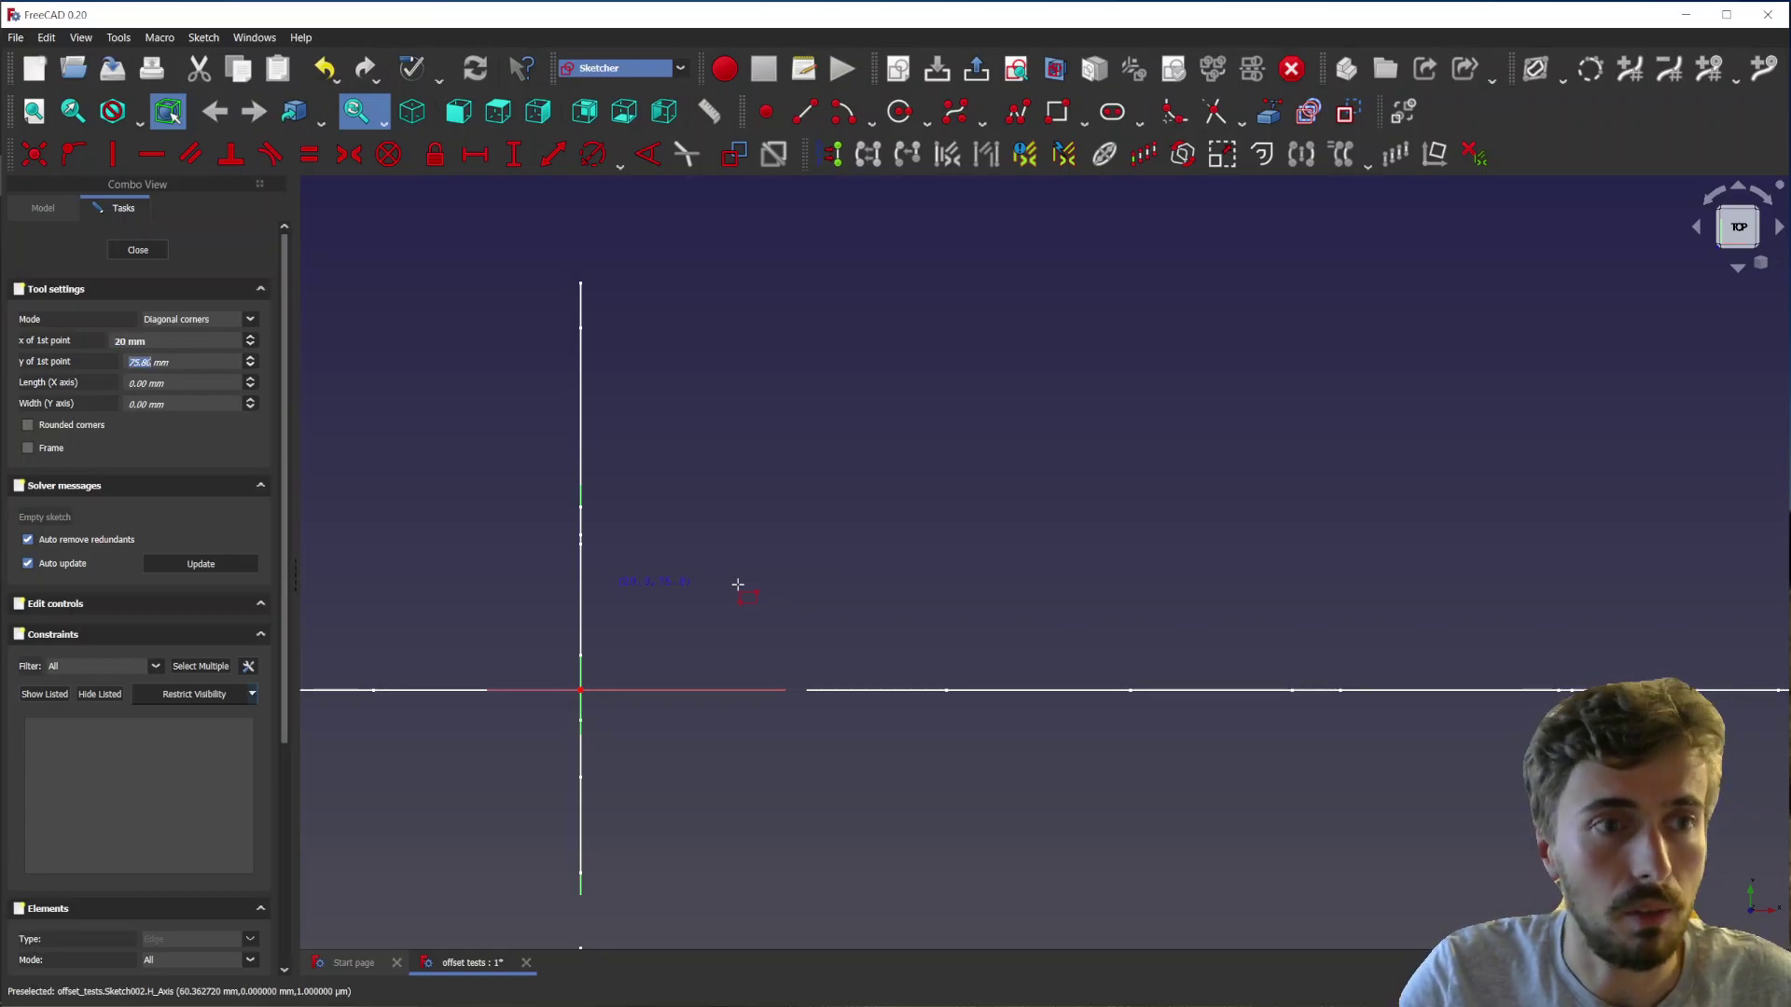
pyautogui.write('30')
pyautogui.press('Tab')
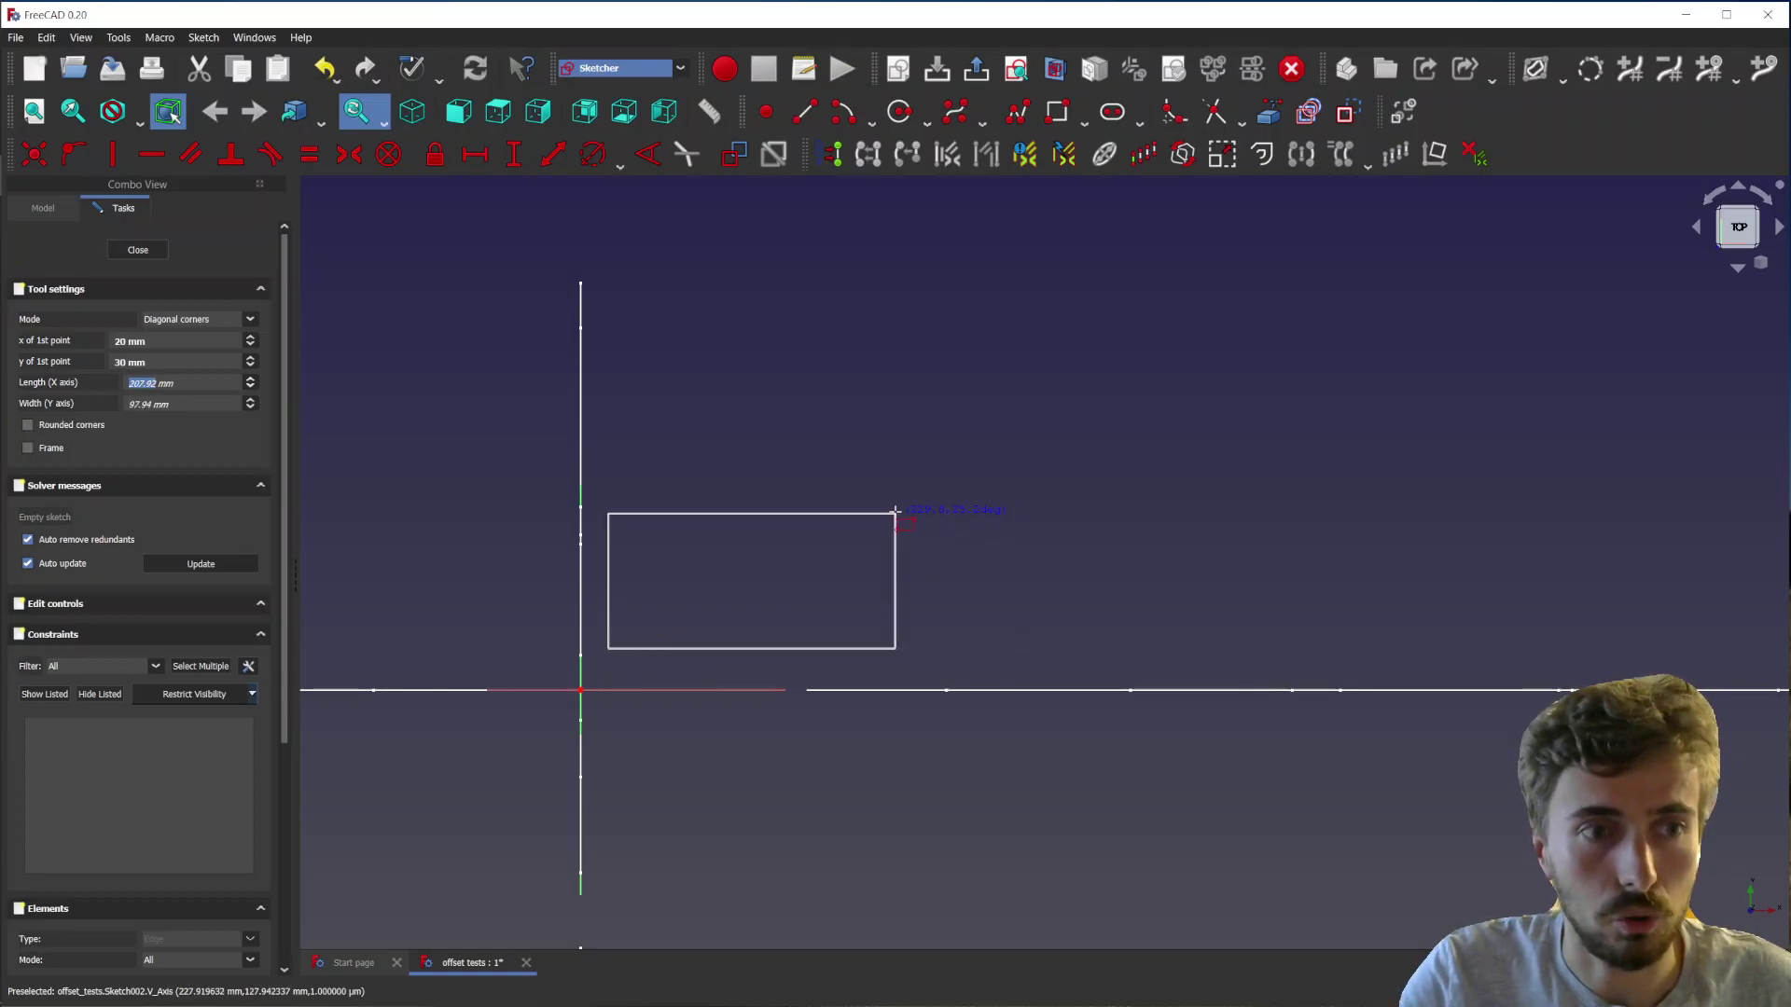
pyautogui.write('200')
pyautogui.press('Tab')
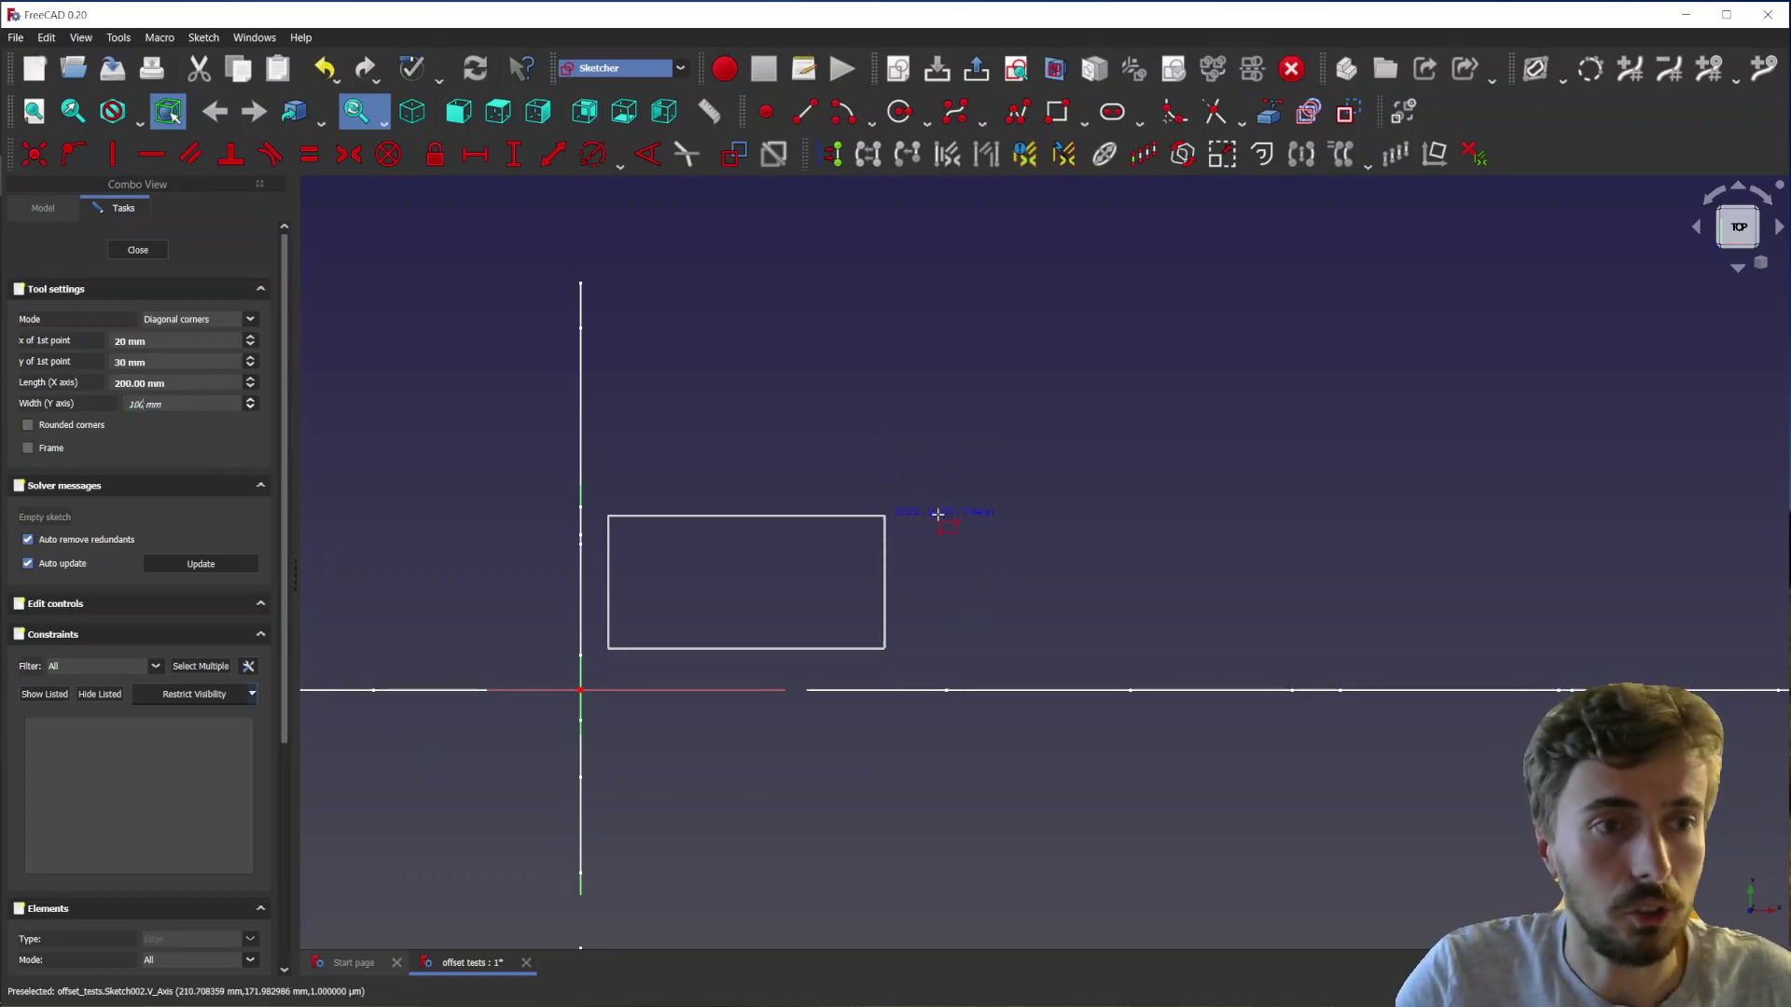
pyautogui.press('Return')
pyautogui.scroll(3, 726, 663)
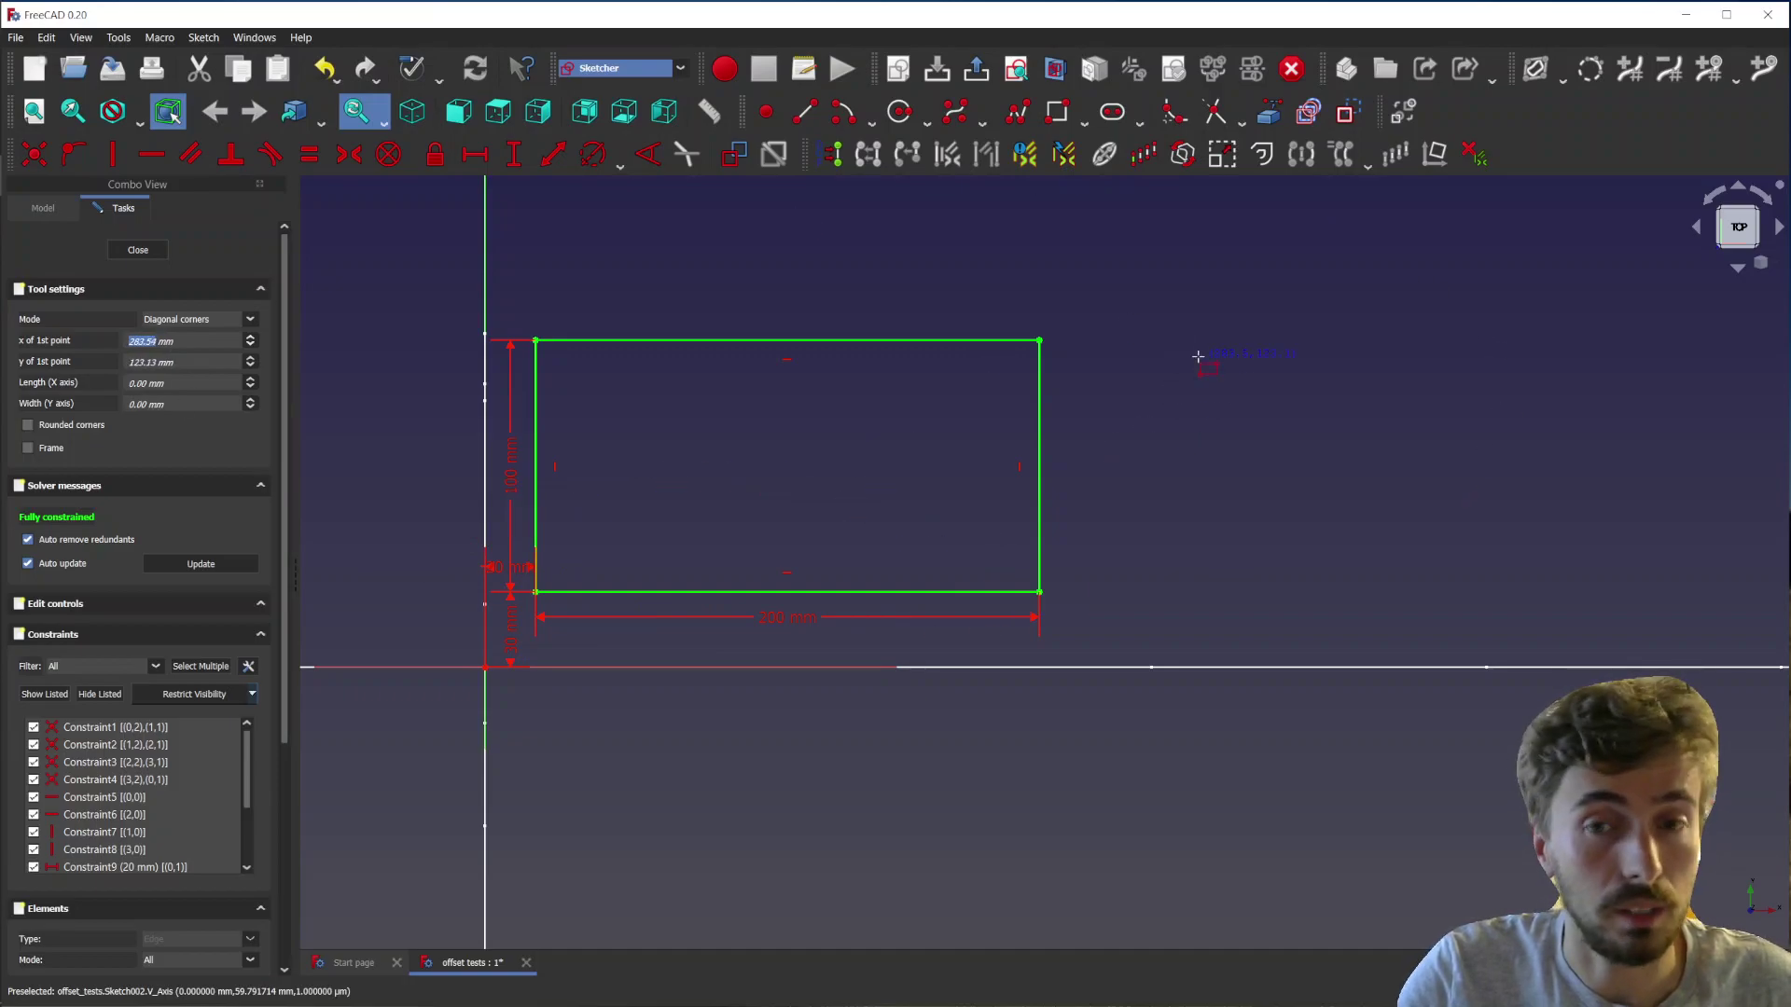
pyautogui.scroll(-1, 1198, 356)
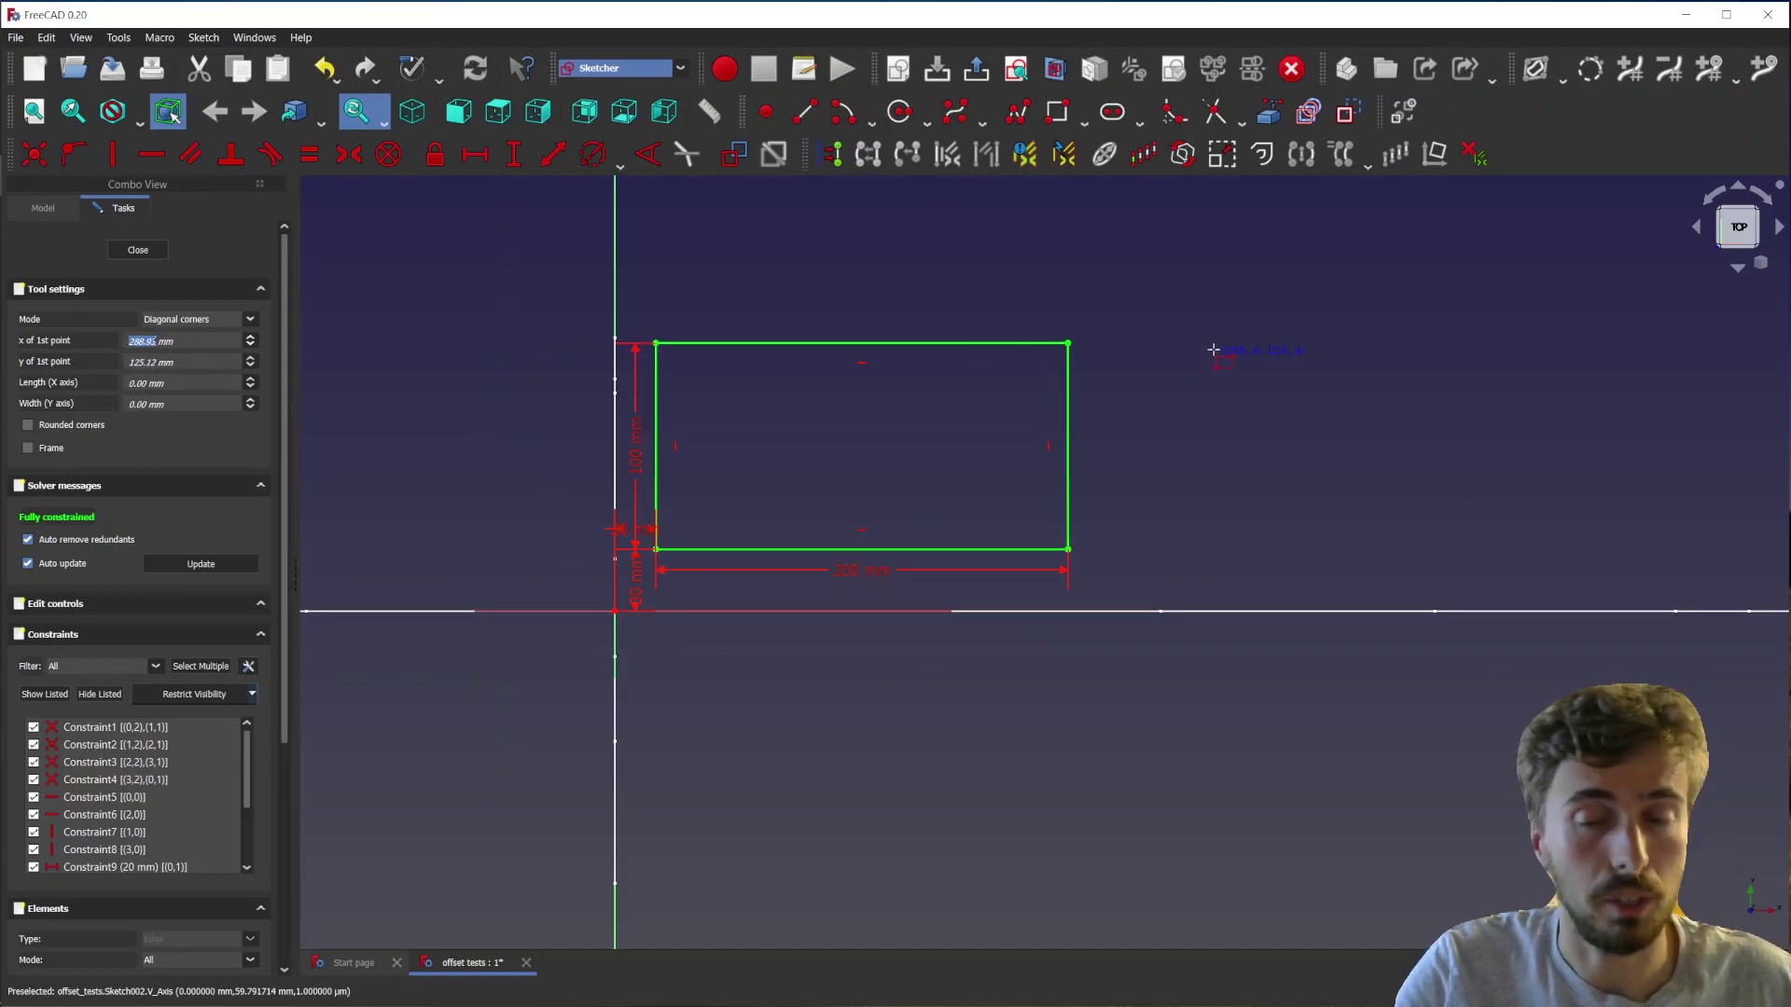
pyautogui.rightClick(1207, 298)
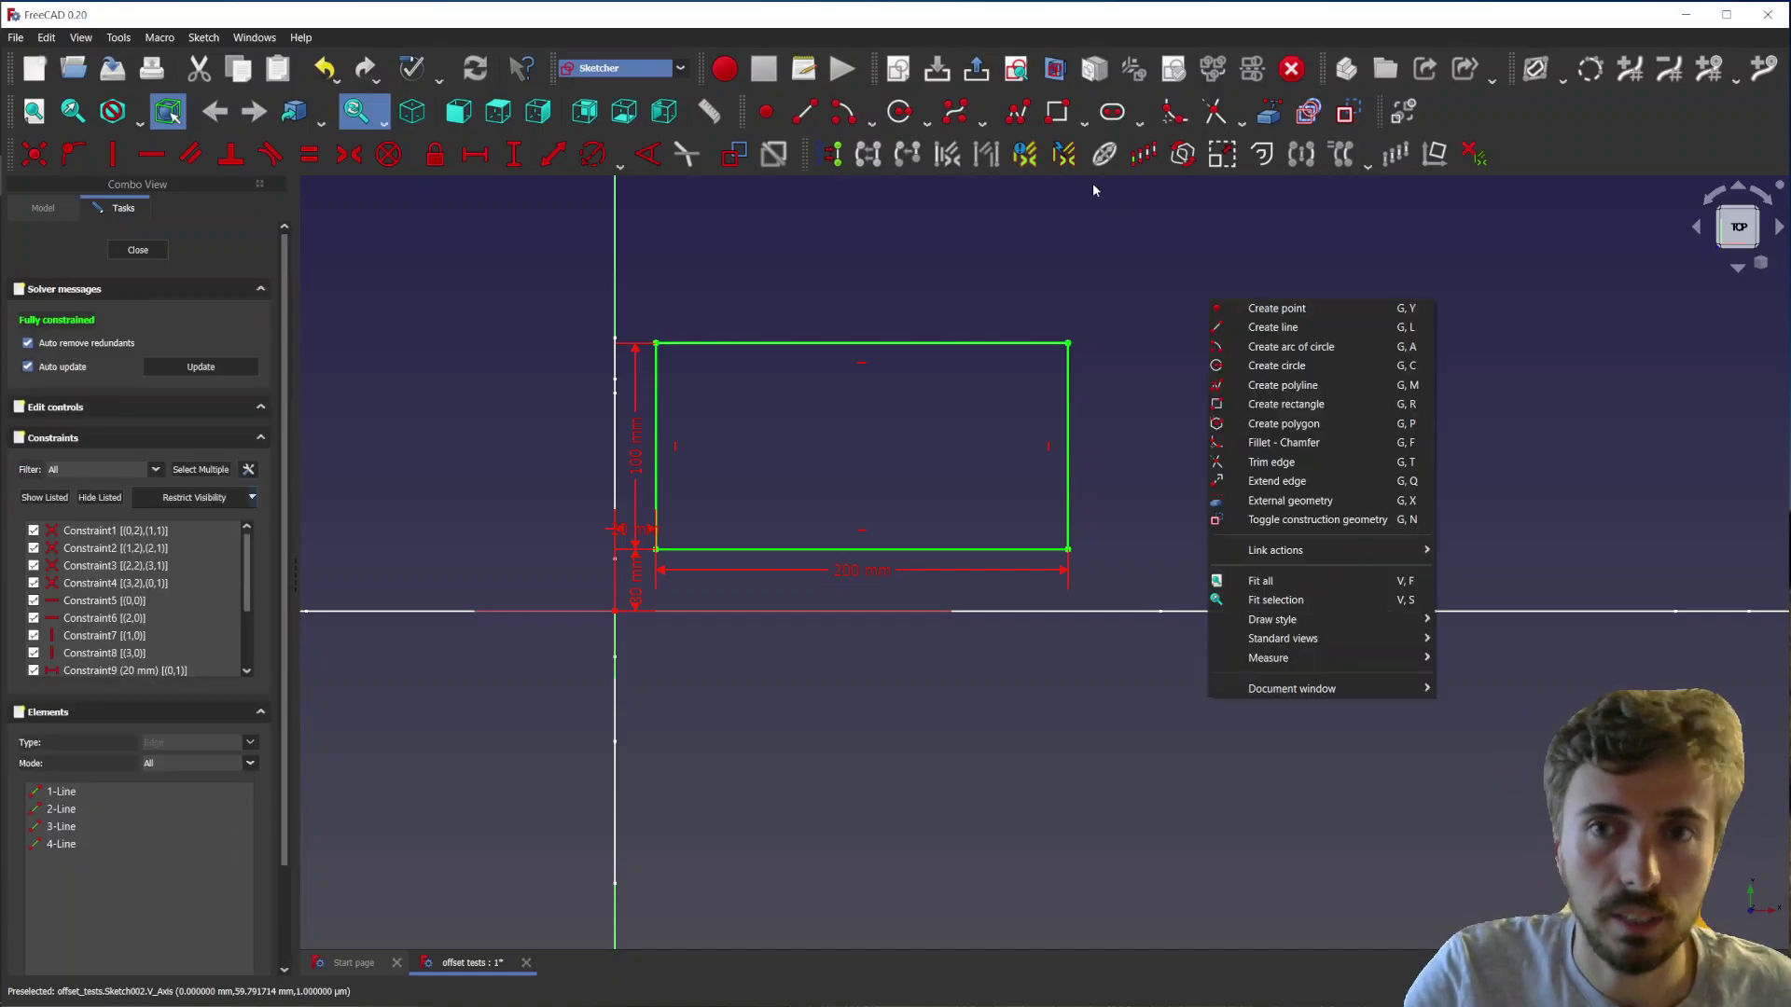
# - Select the whole rectangle together with its dimensions and delete it from the sketch
pyautogui.click(903, 113)
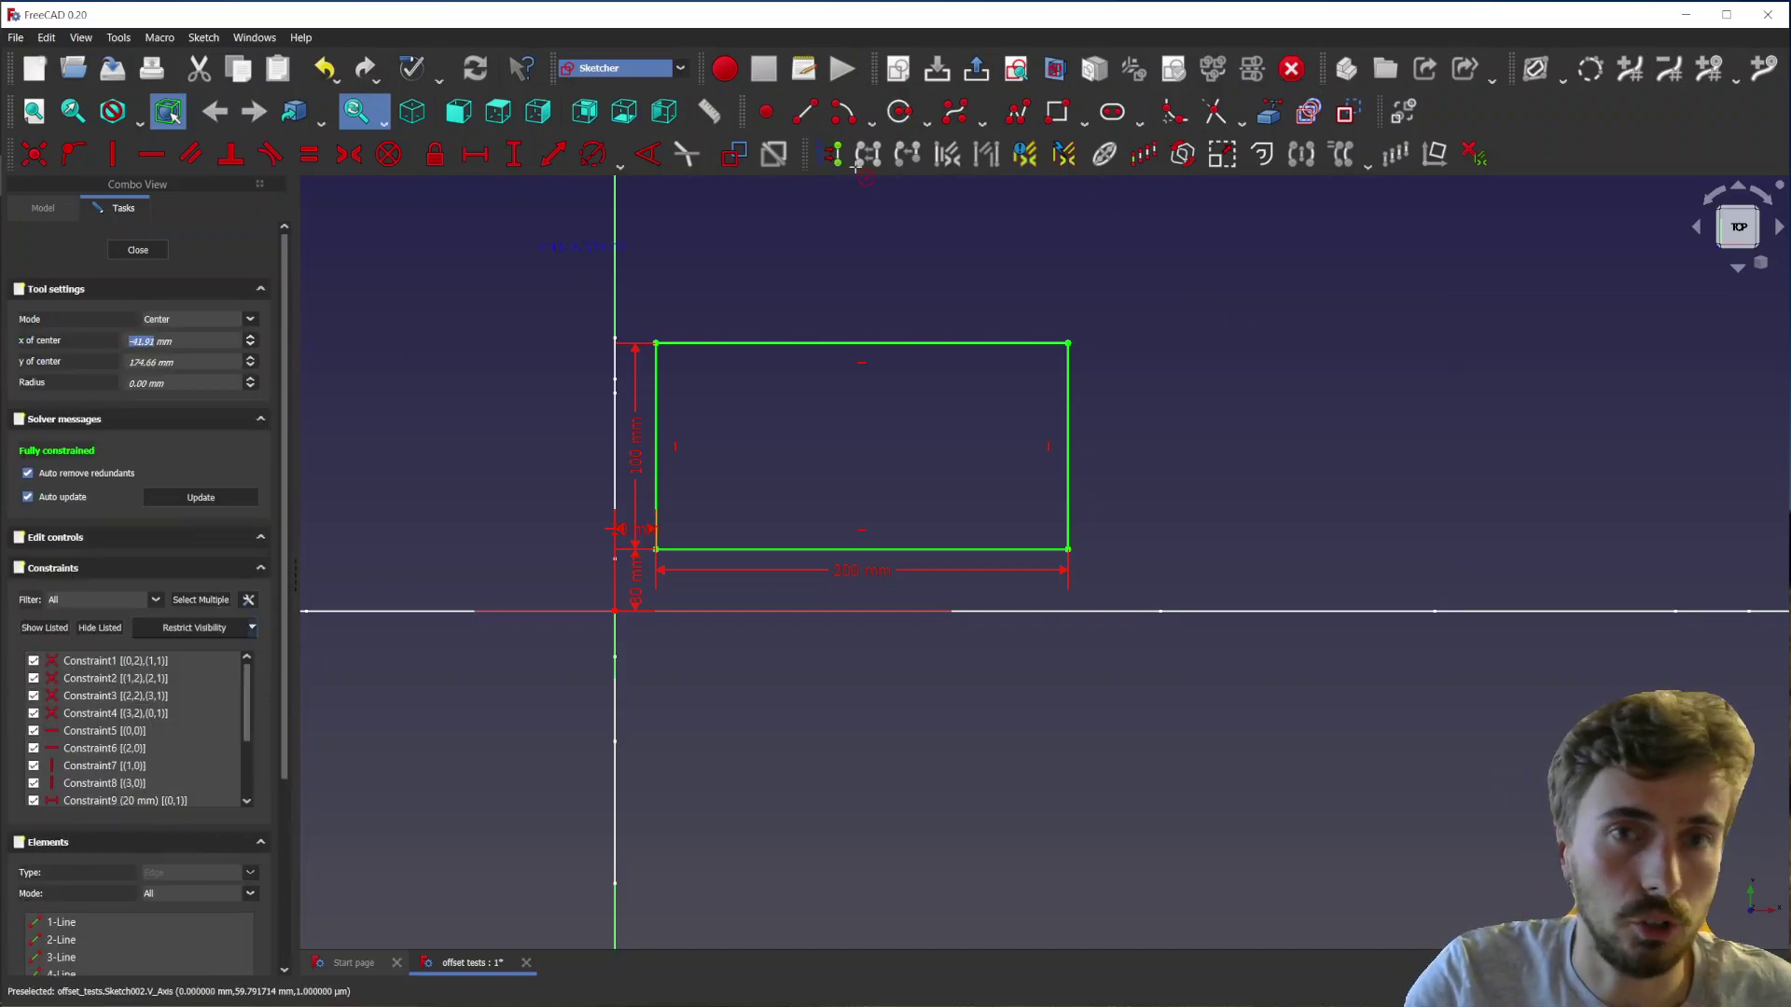
pyautogui.rightClick(959, 291)
pyautogui.moveTo(1177, 250)
pyautogui.mouseDown()
pyautogui.moveTo(919, 420)
pyautogui.moveTo(867, 423)
pyautogui.moveTo(485, 623)
pyautogui.moveTo(499, 600)
pyautogui.mouseUp()
pyautogui.press('Delete')
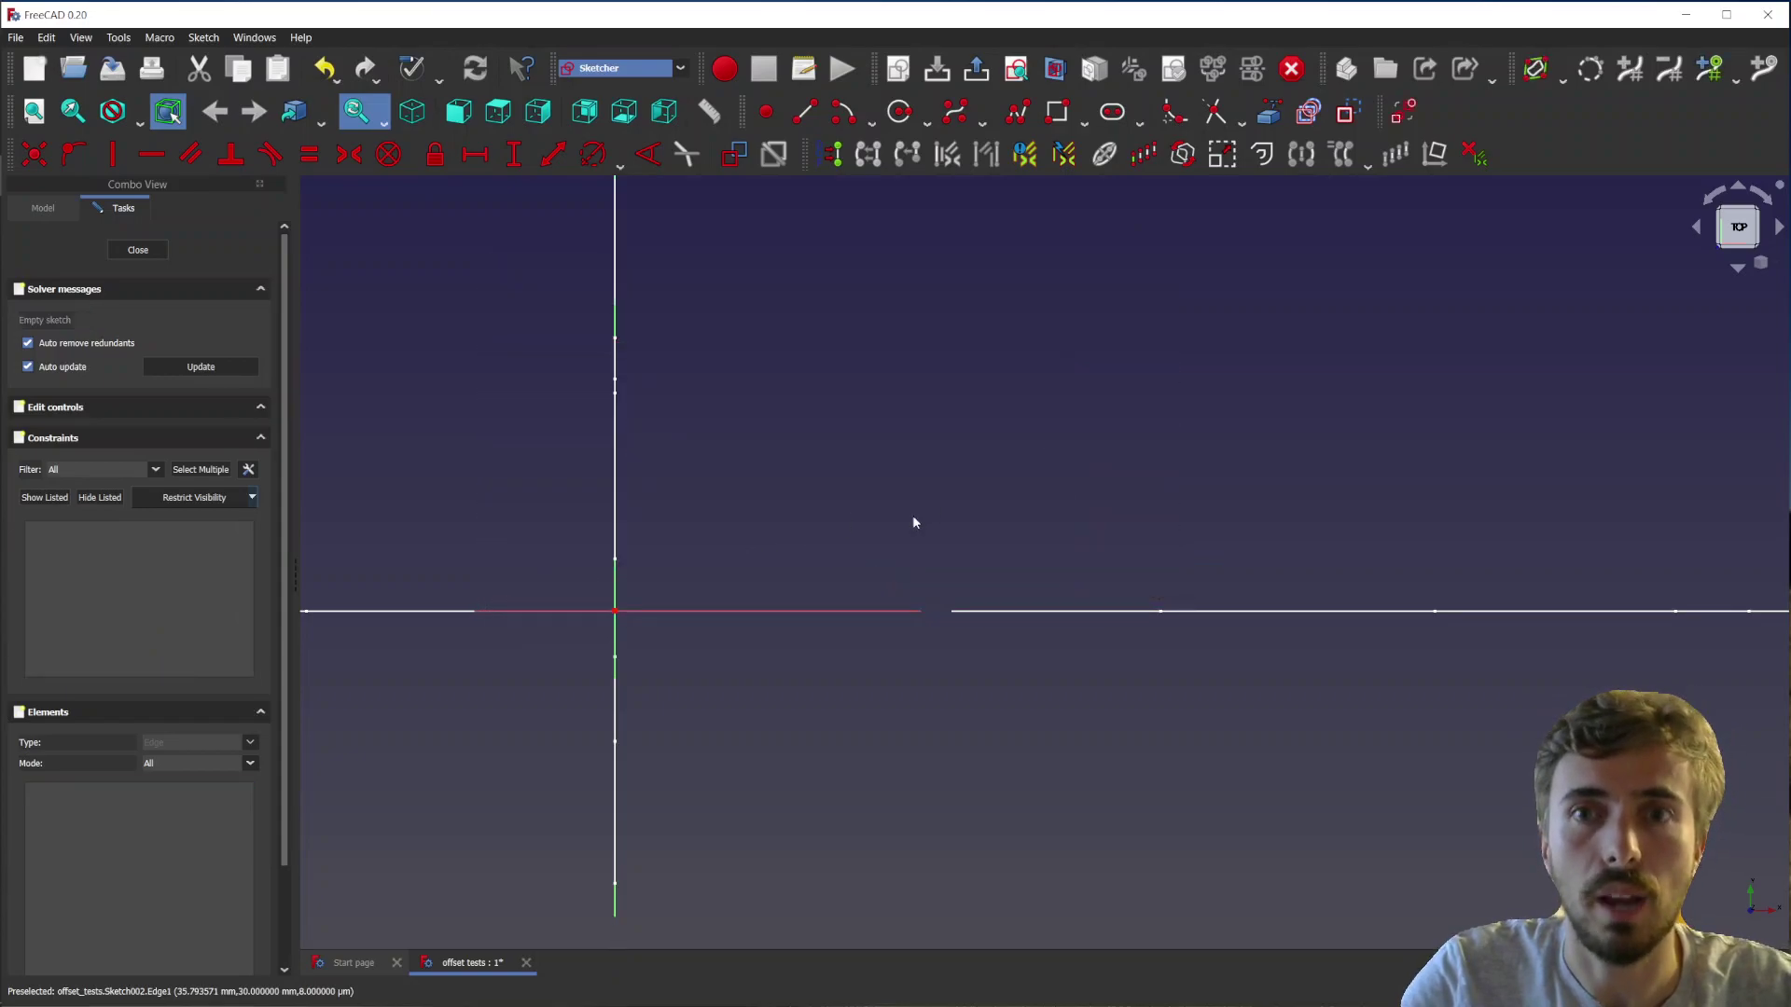
# - Start the Arc tool in the empty sketch and switch to the second FreeCAD window with the Unnamed document
pyautogui.scroll(1, 912, 541)
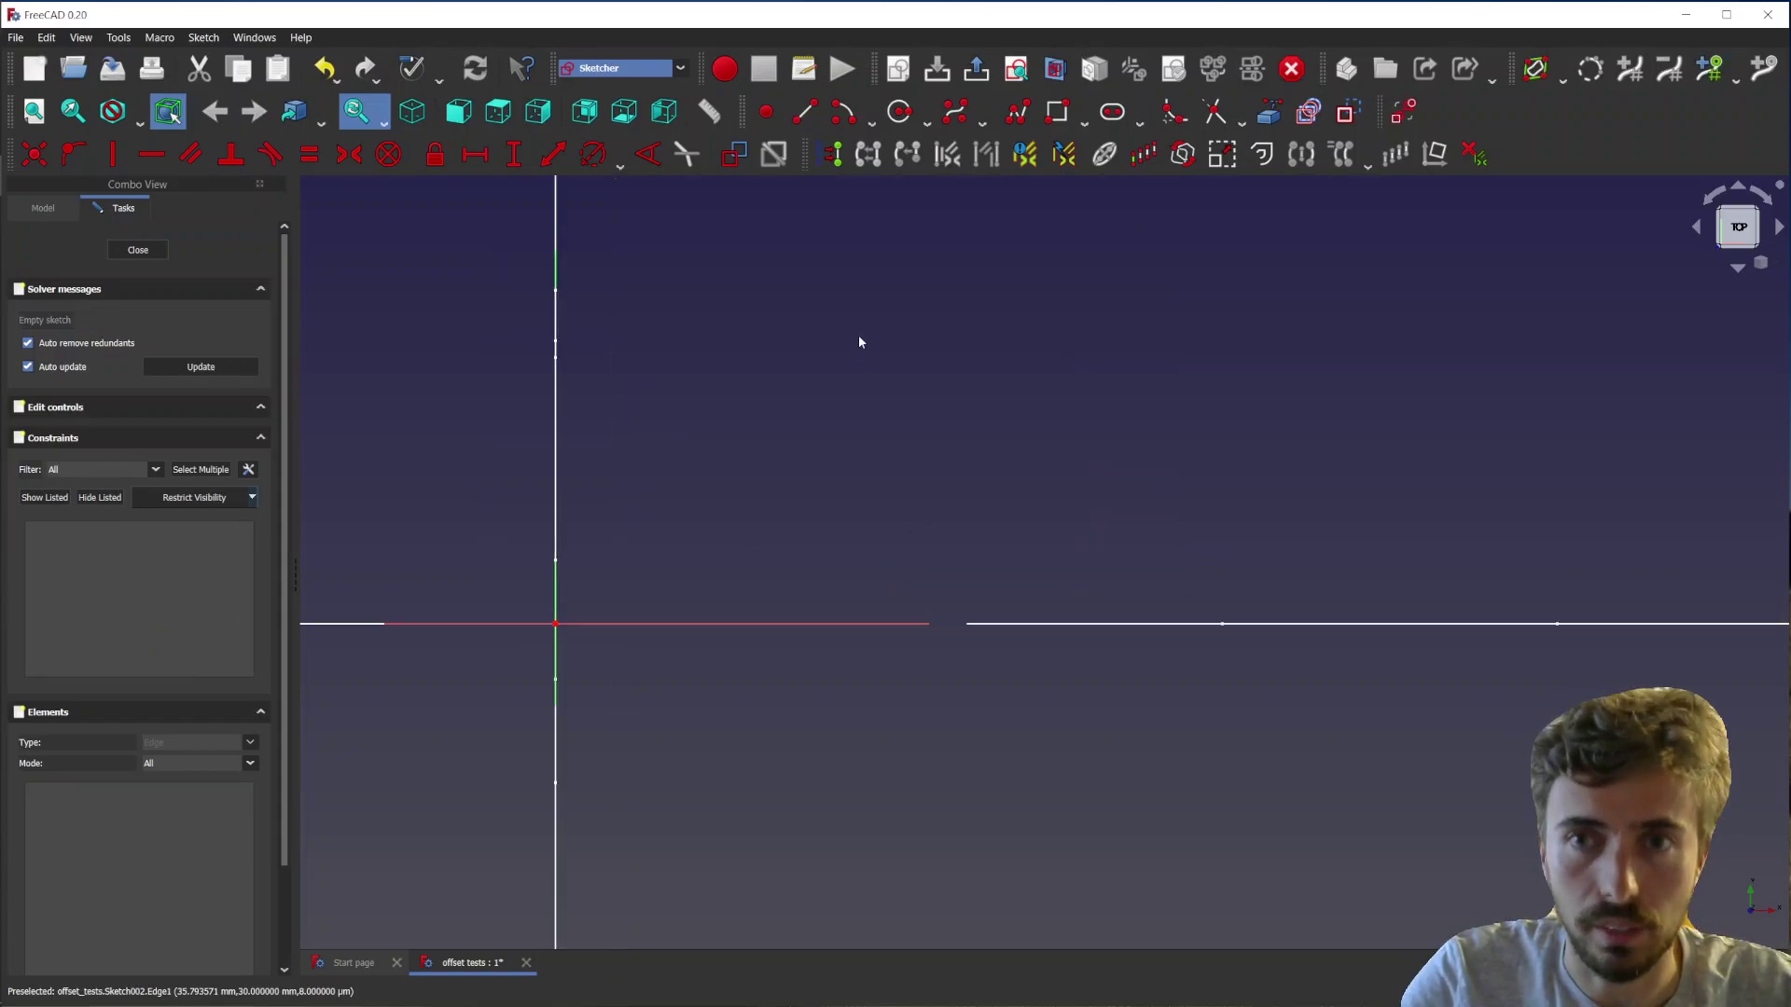
pyautogui.click(844, 115)
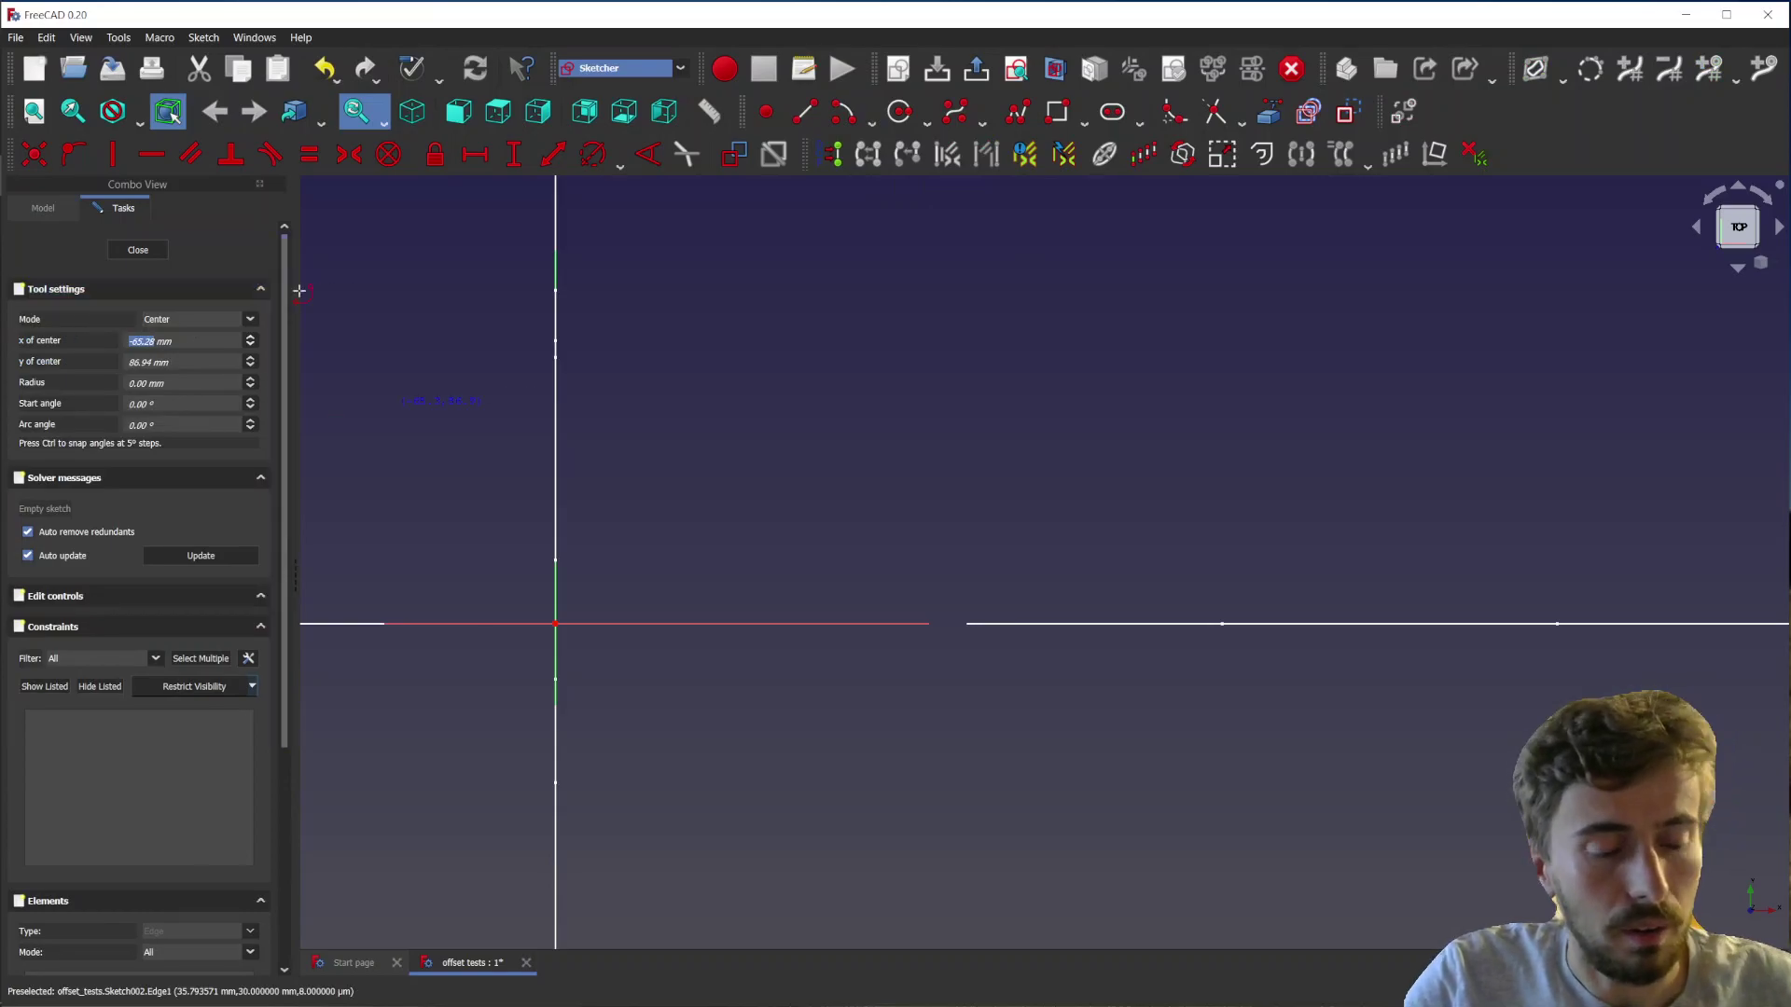
pyautogui.hotkey('alt', 'Tab')
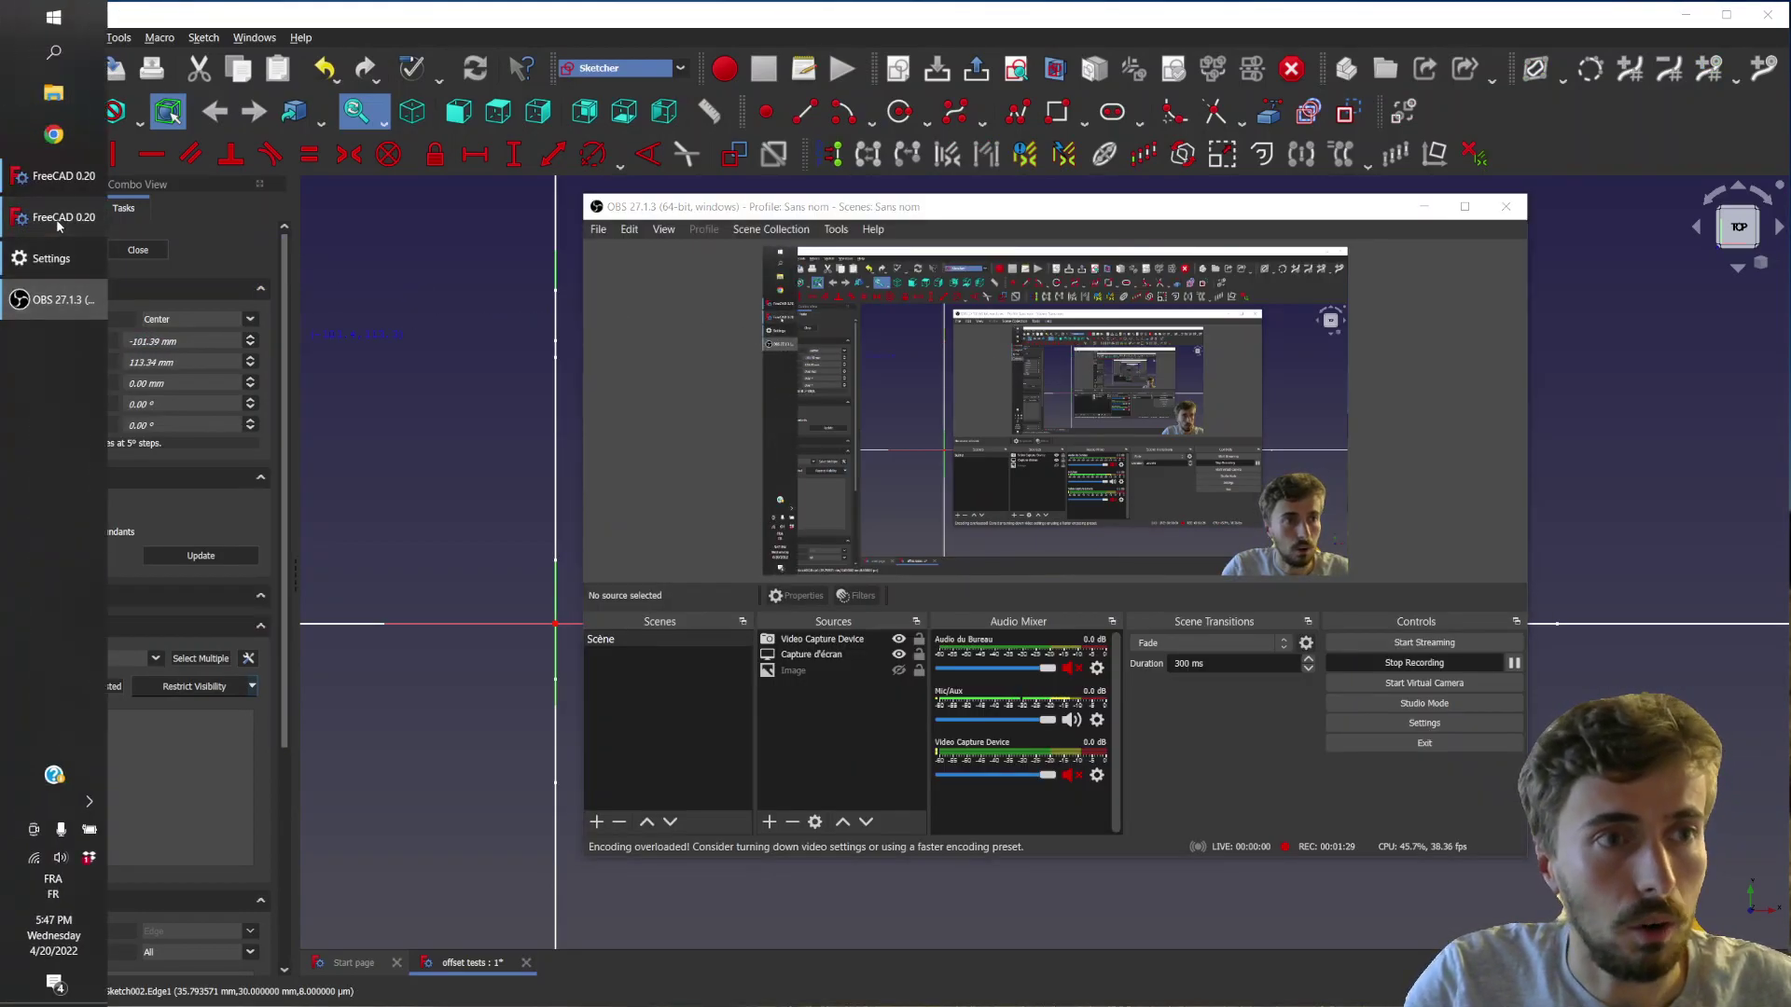
pyautogui.click(58, 225)
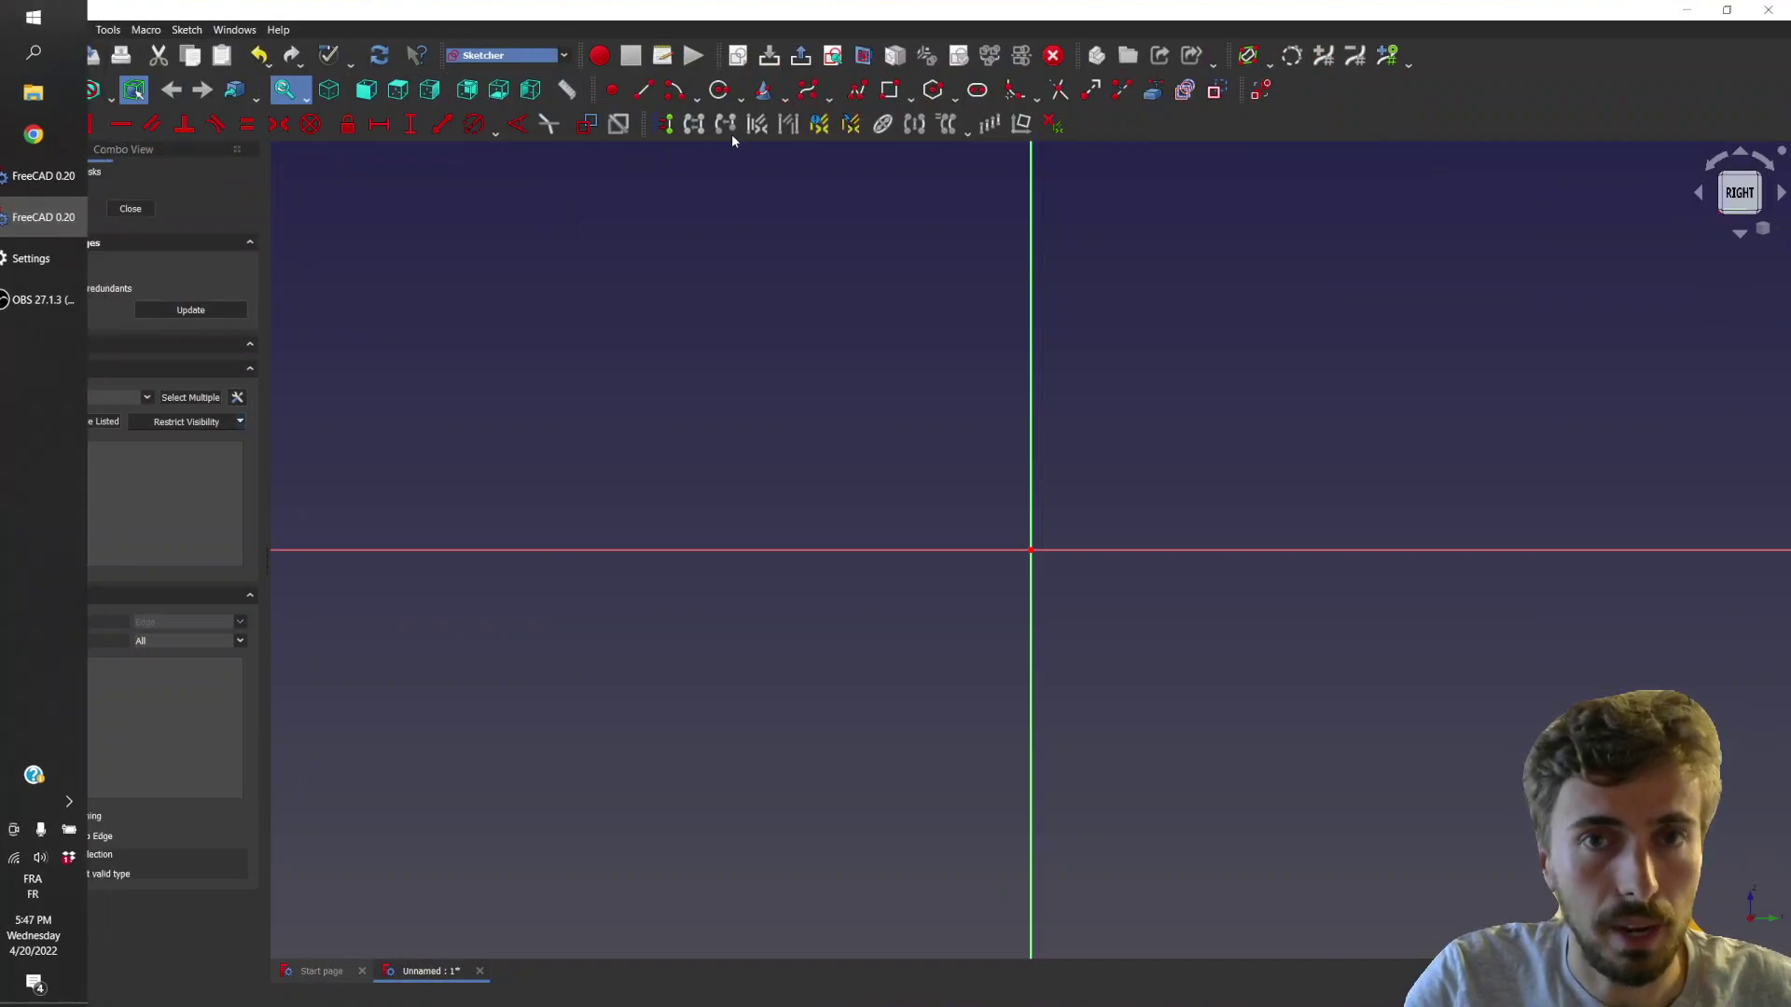
# - Draw a roughly quarter-circle arc by center and end points, above the horizontal axis and left of the vertical axis
pyautogui.click(681, 91)
pyautogui.click(658, 431)
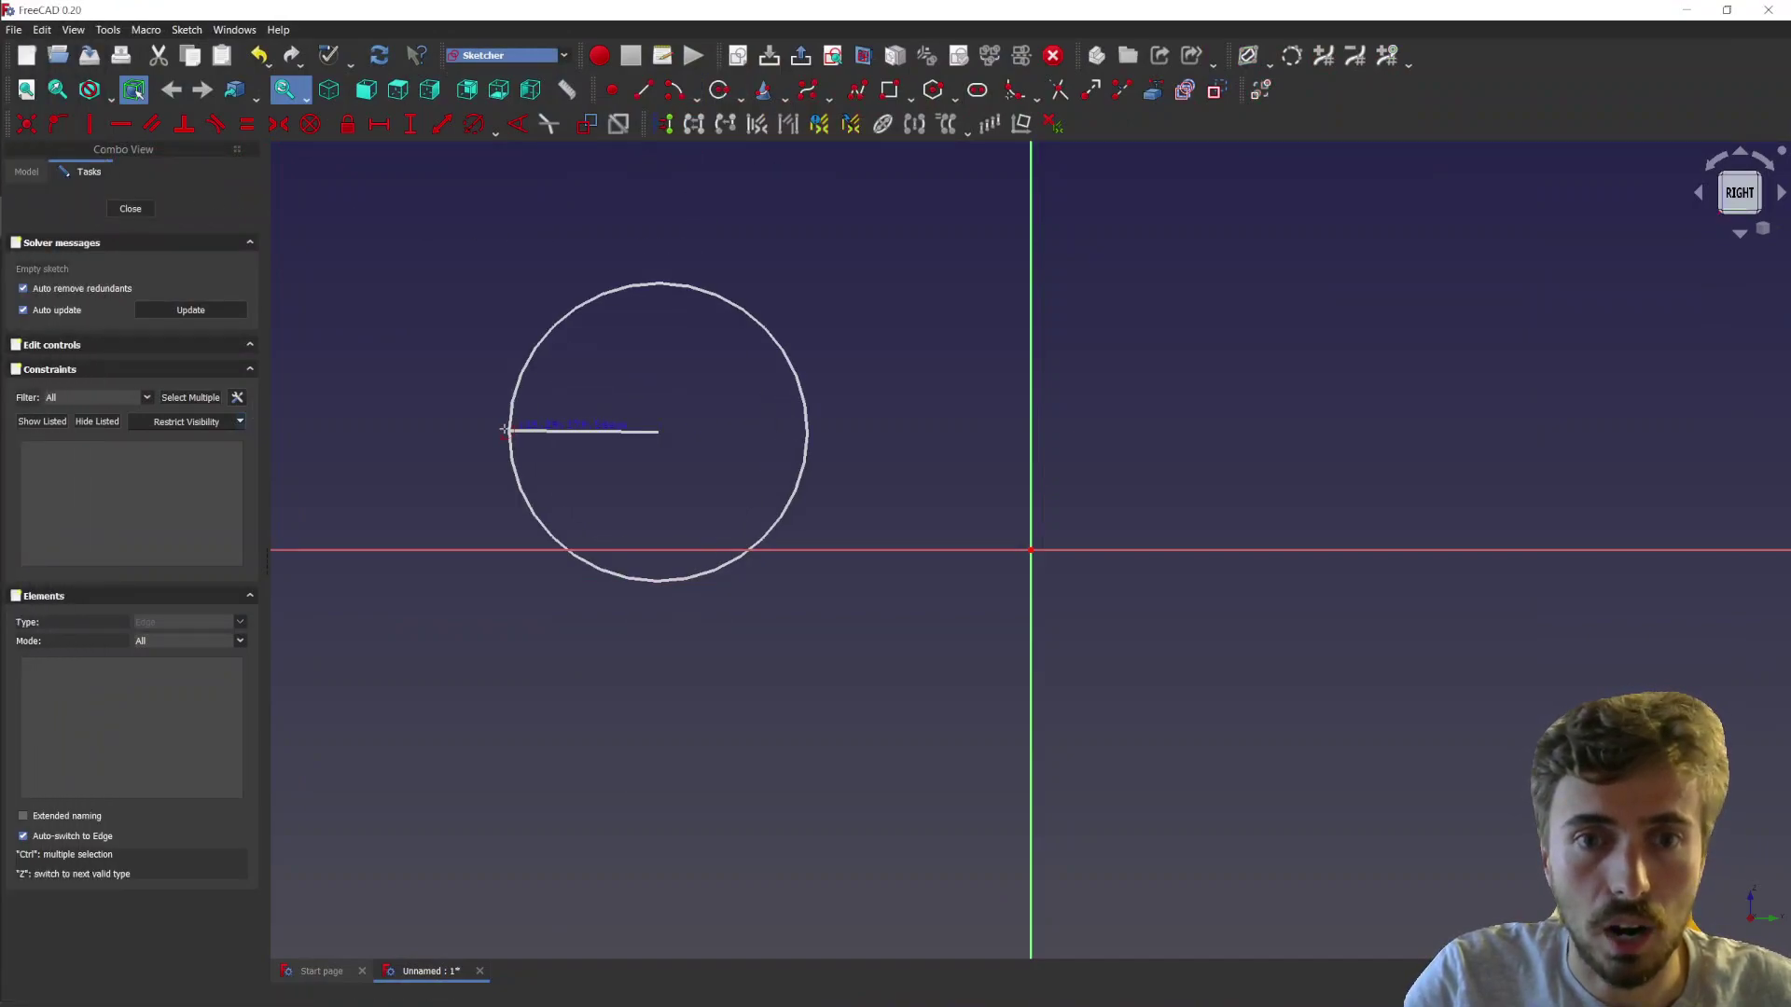
pyautogui.click(504, 431)
pyautogui.click(675, 277)
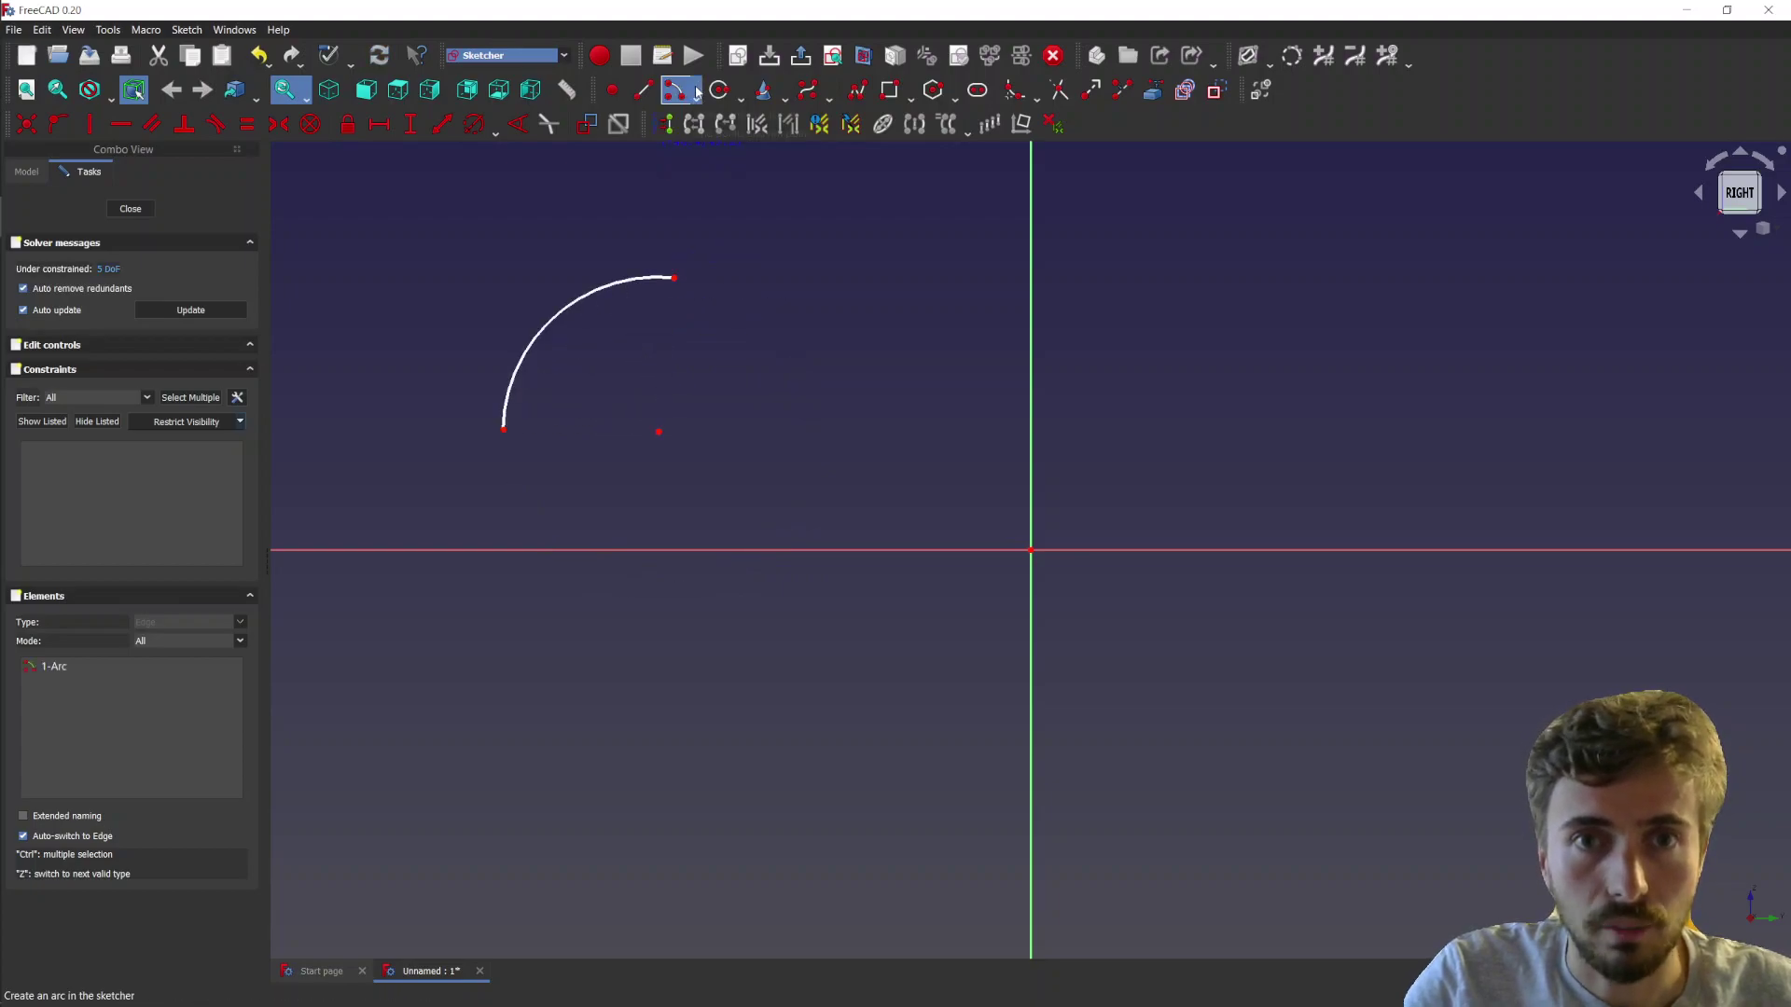
# - Draw a smaller arc by end points and rim point, below the horizontal axis and left of the vertical axis
pyautogui.click(696, 96)
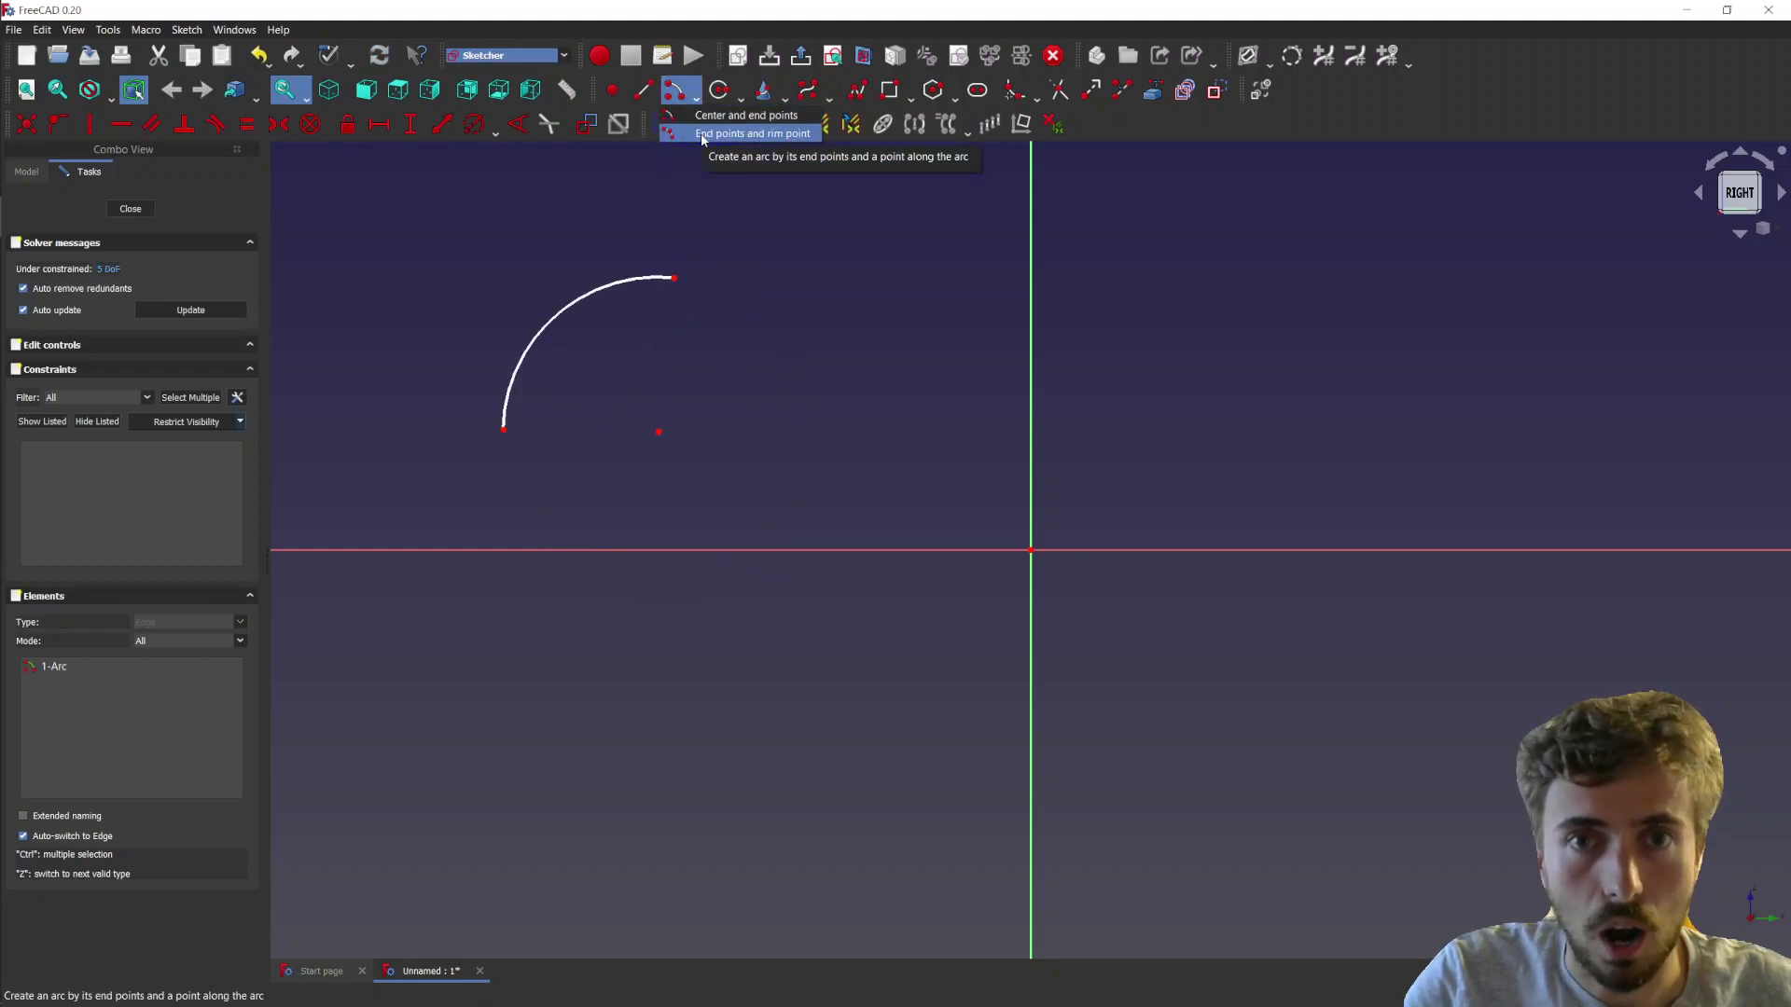
pyautogui.click(701, 134)
pyautogui.click(678, 724)
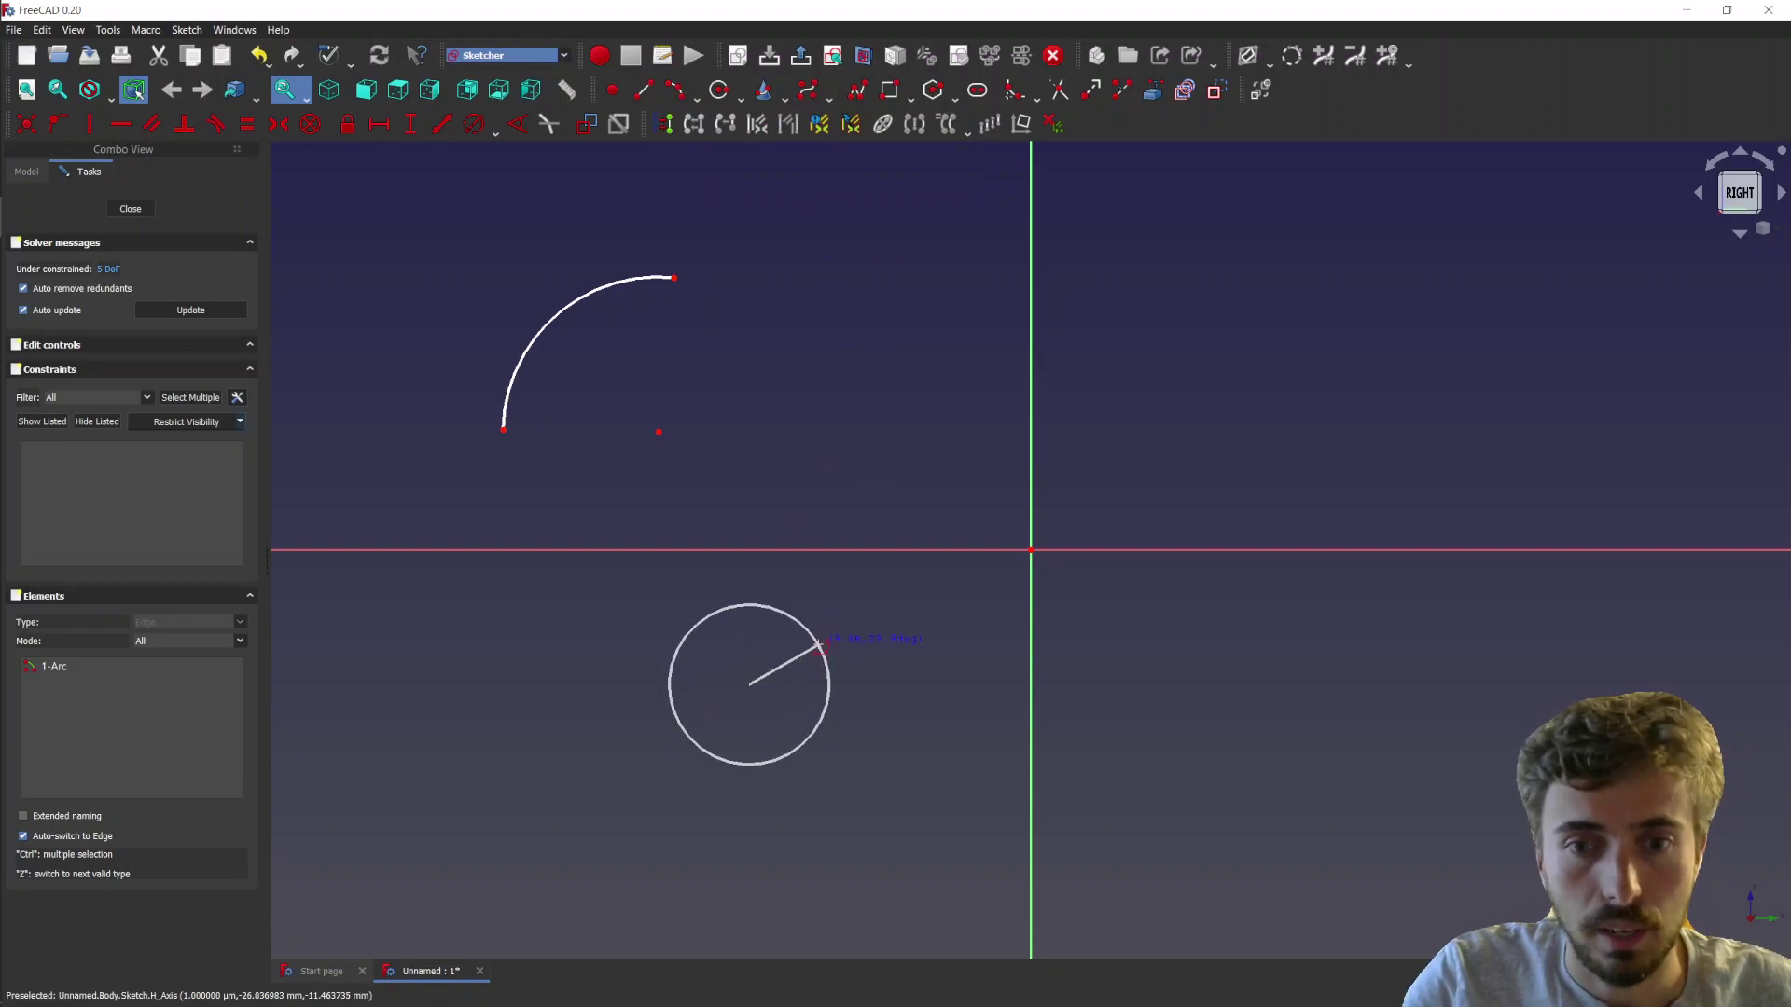
pyautogui.click(819, 643)
pyautogui.click(760, 618)
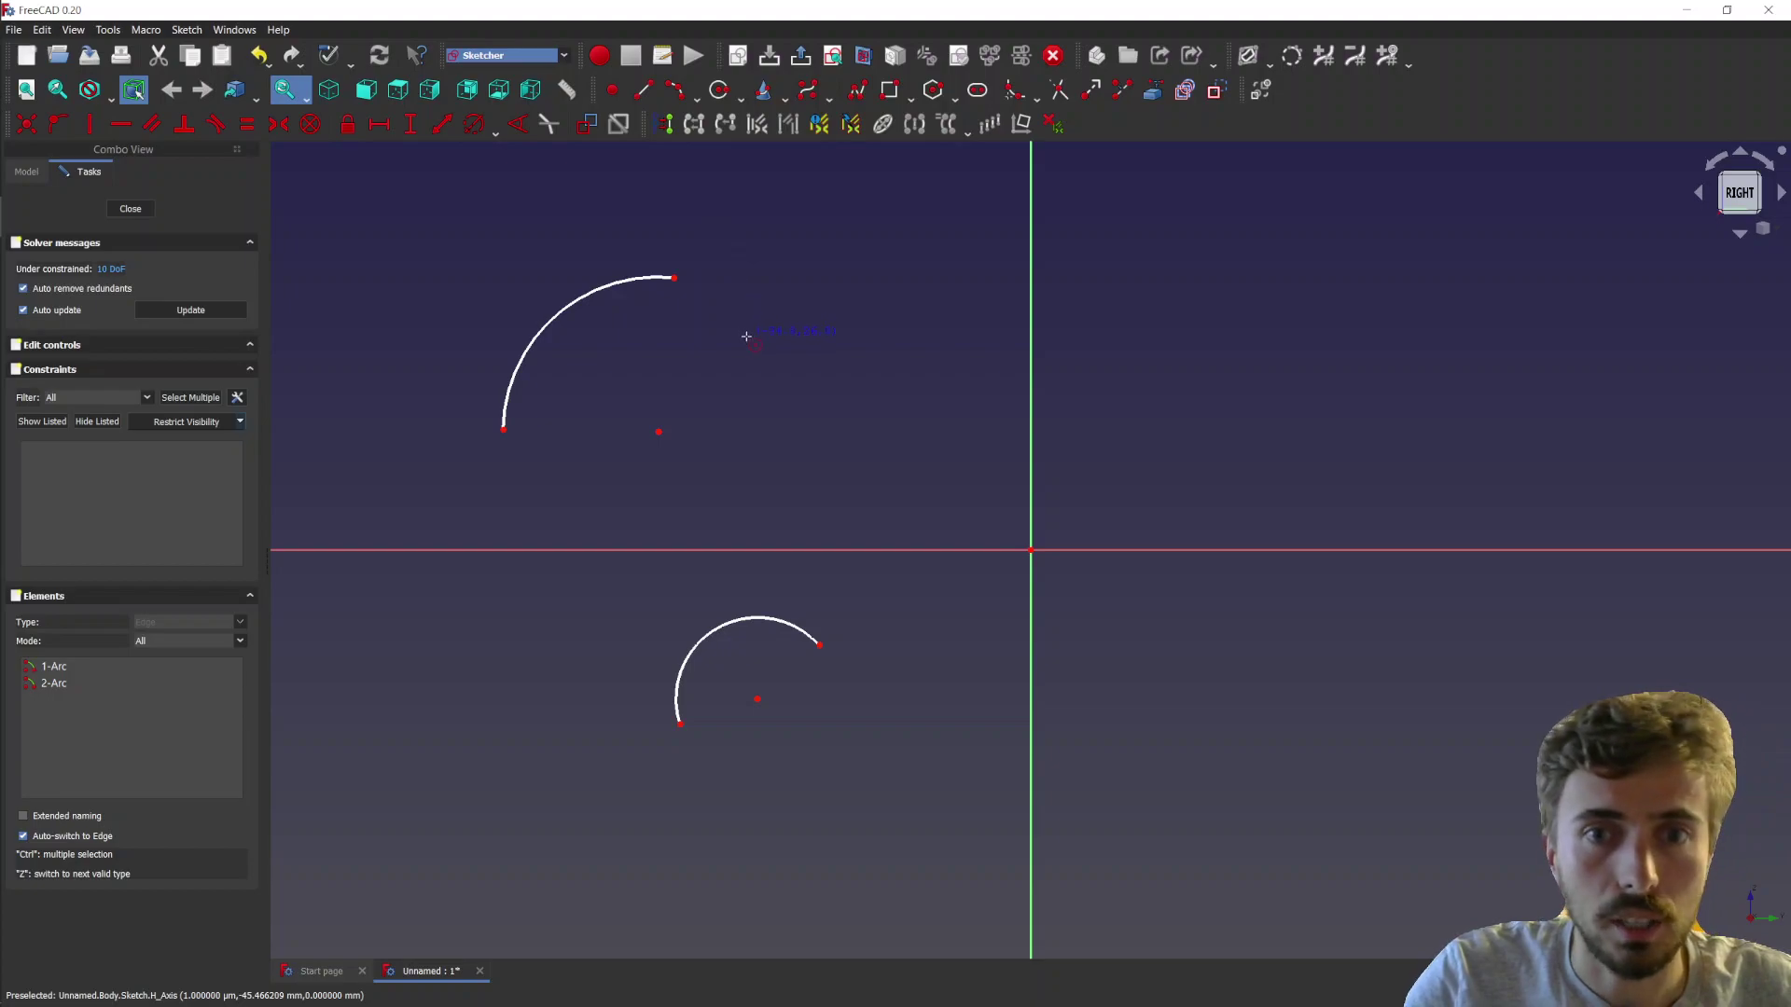
# - Draw a circle by its center and a rim point between the first arc and the vertical axis, and leave the Circle tool
pyautogui.click(806, 403)
pyautogui.rightClick(840, 343)
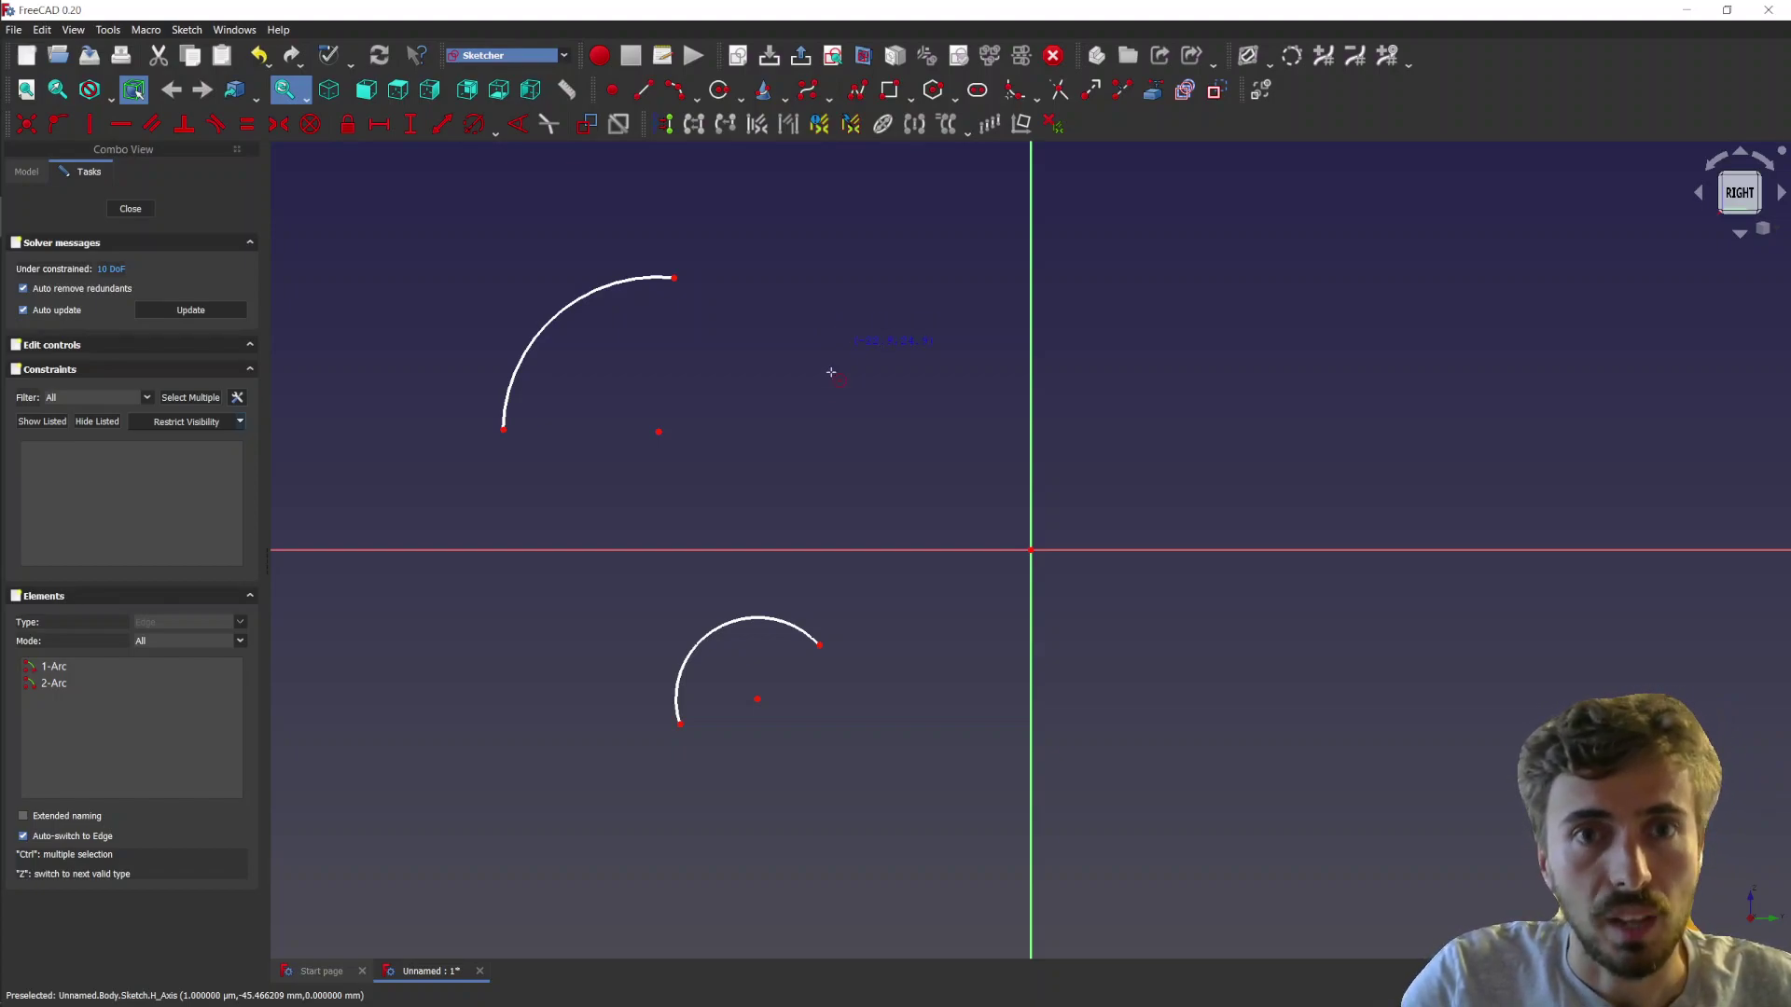
pyautogui.click(790, 426)
pyautogui.click(868, 373)
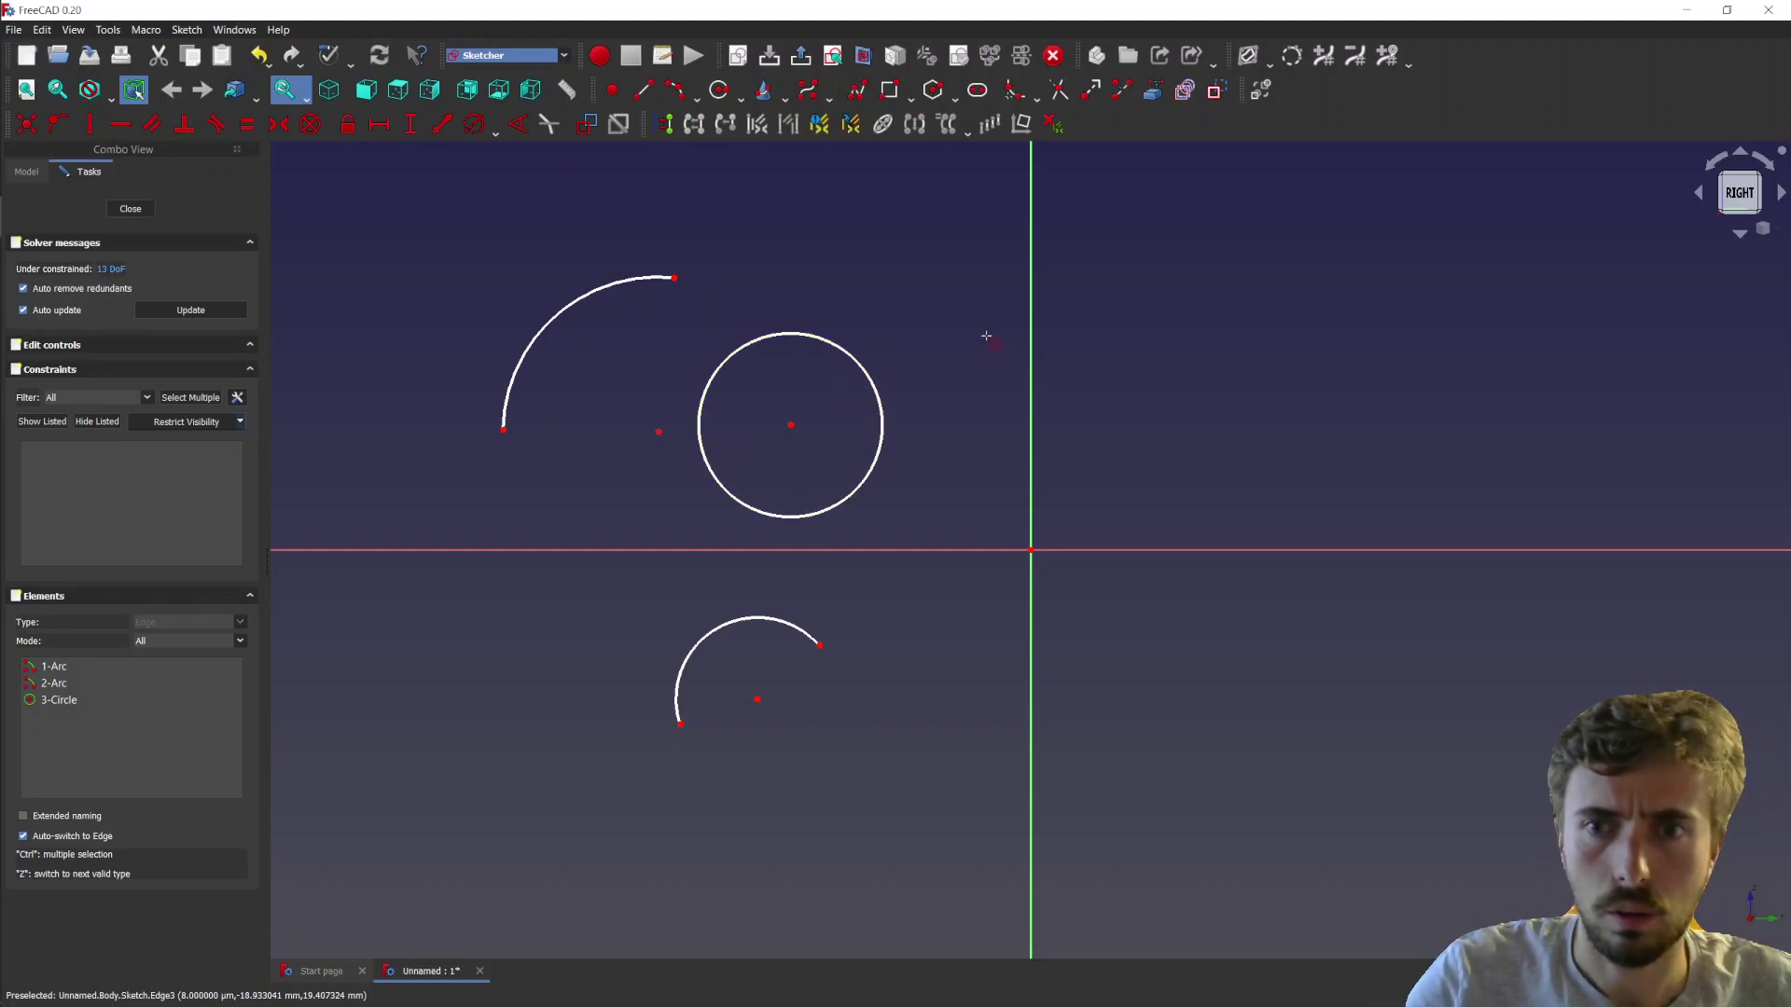
pyautogui.click(980, 457)
pyautogui.press('Escape')
pyautogui.press('Escape')
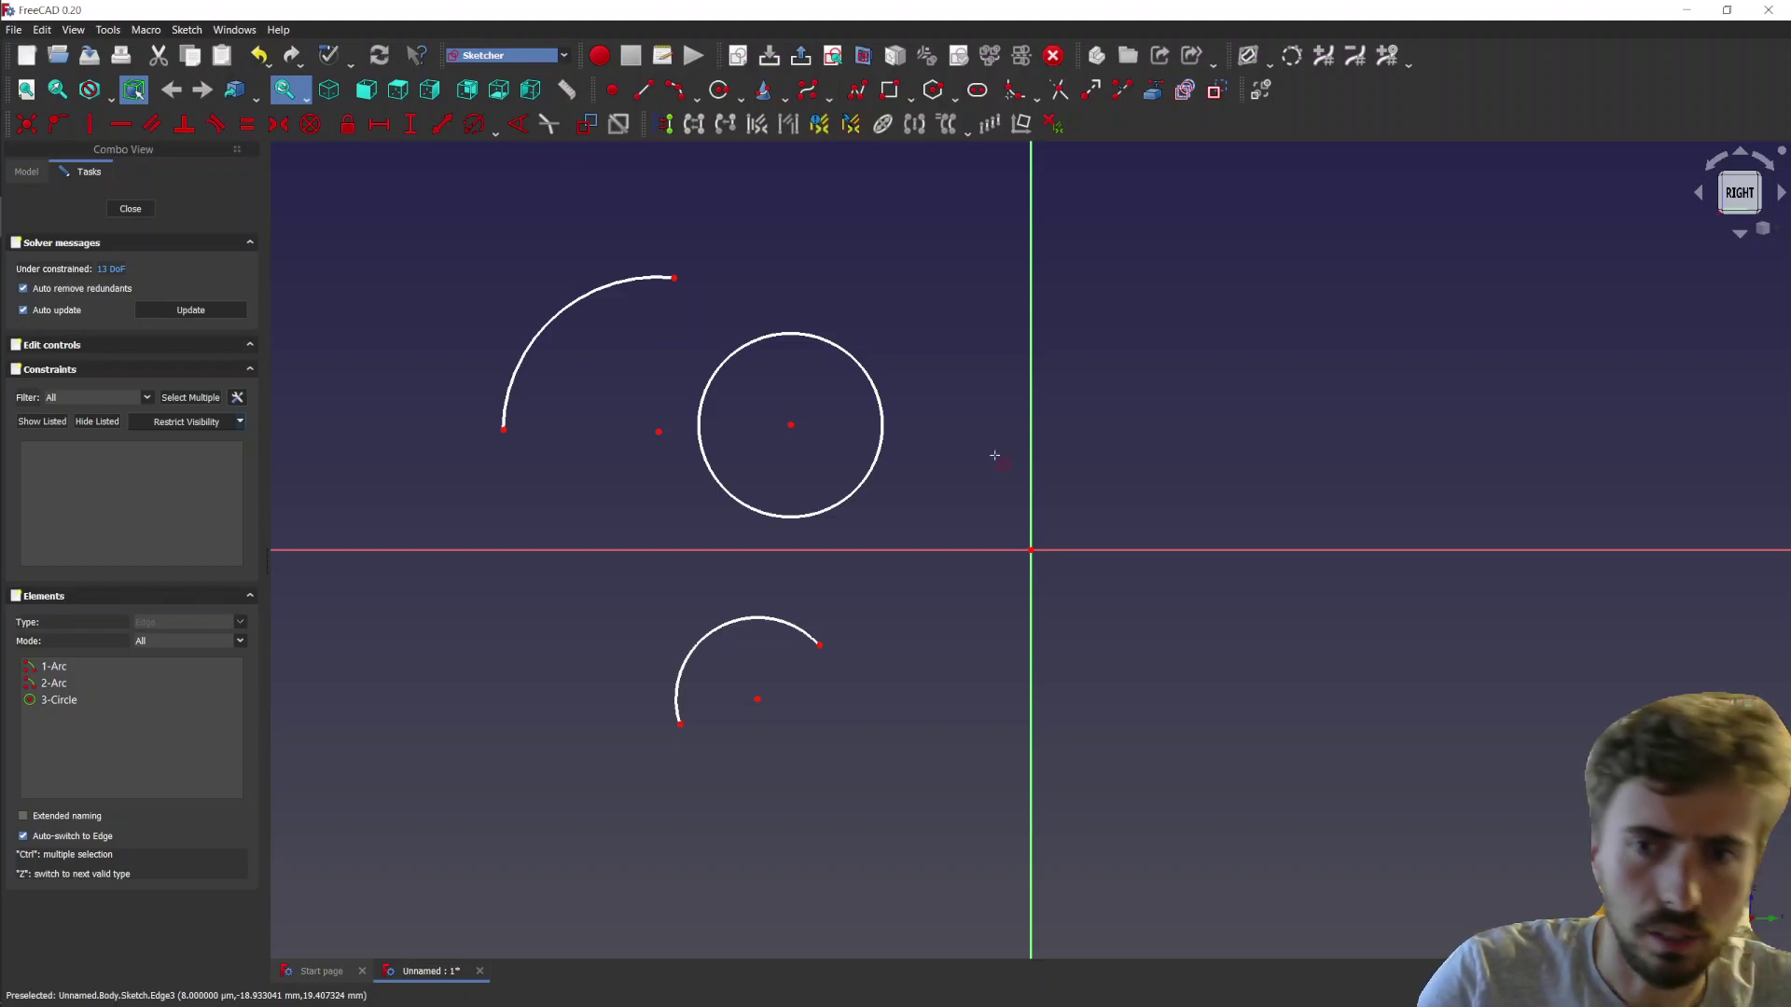
pyautogui.click(967, 474)
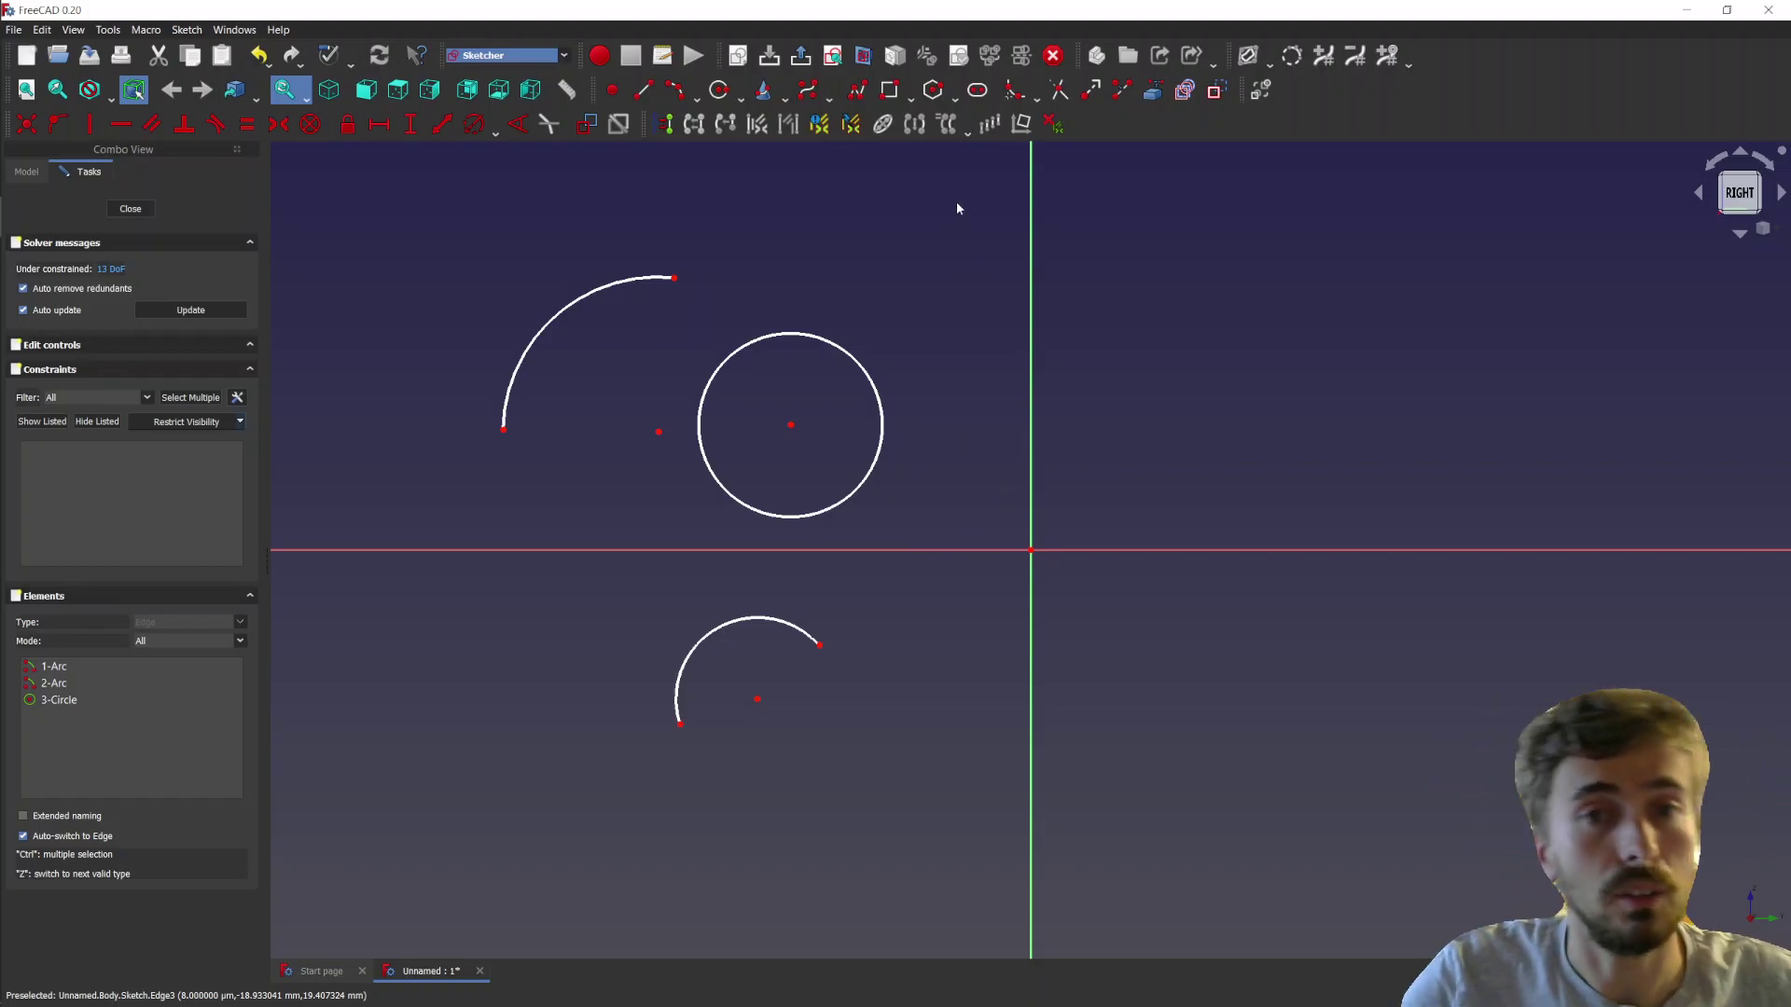
# - Switch back to the offset tests sketch, alternate the Arc tool's mode between 3 rim points and Center, and leave the tool without drawing
pyautogui.hotkey('alt', 'Tab')
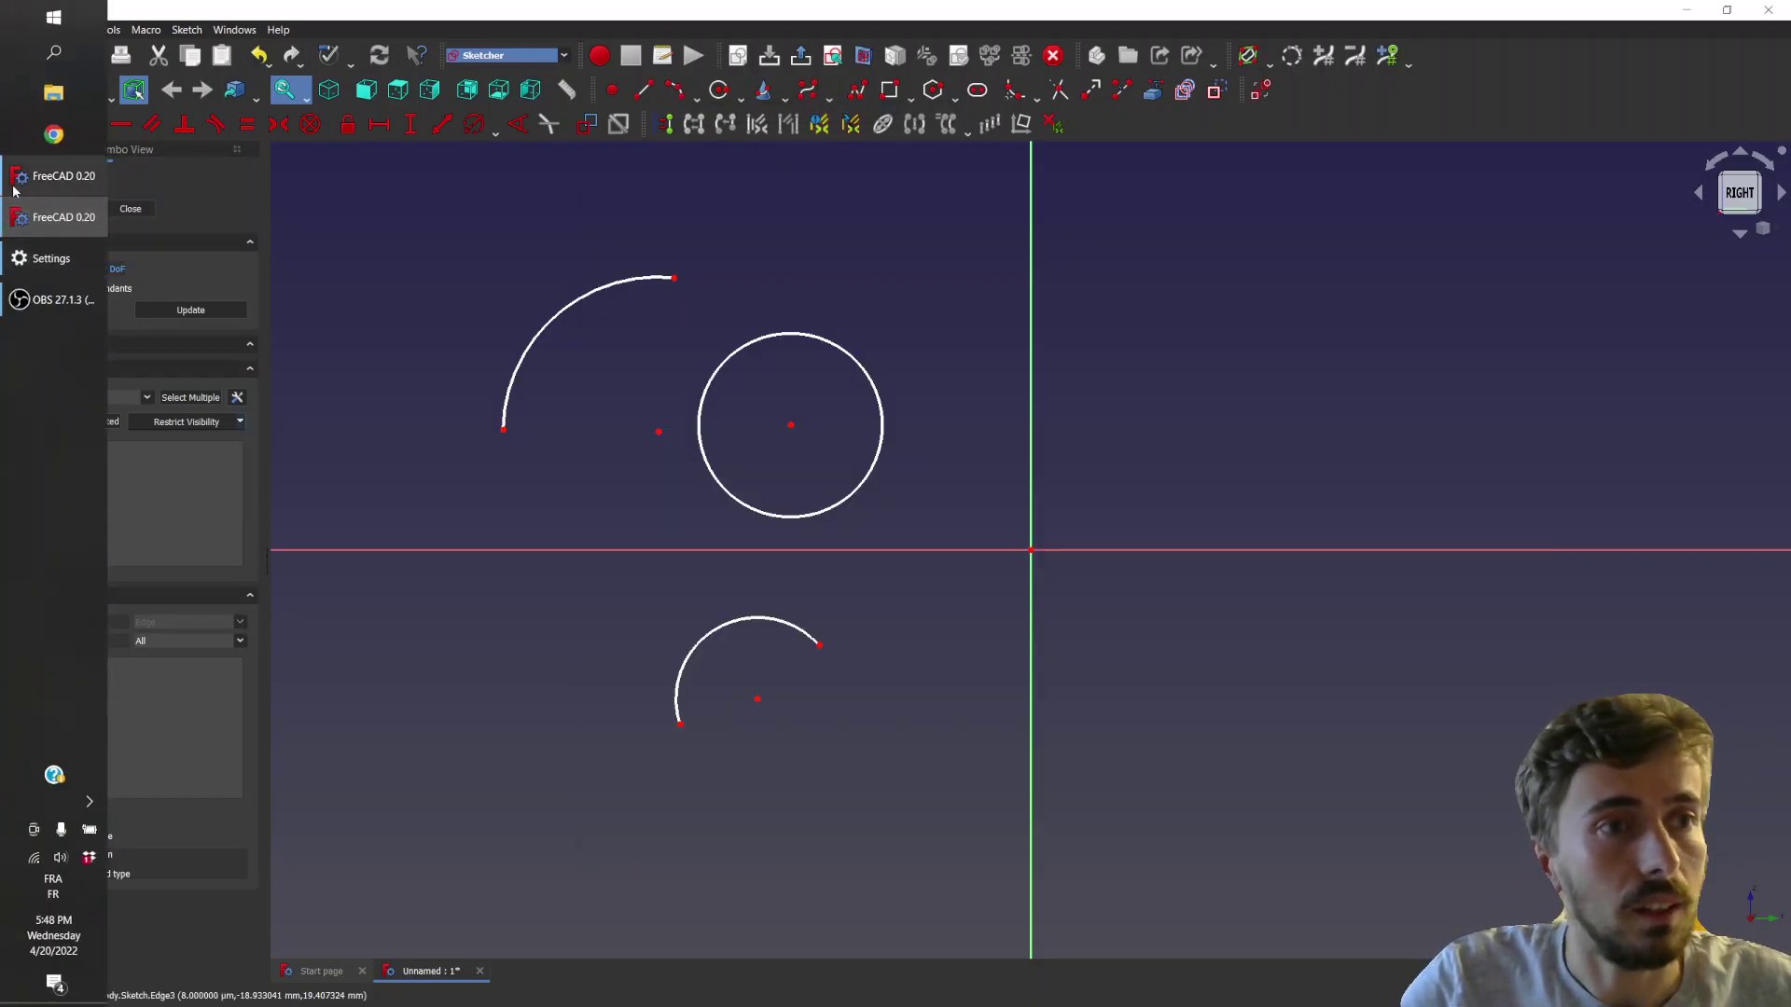
pyautogui.click(13, 190)
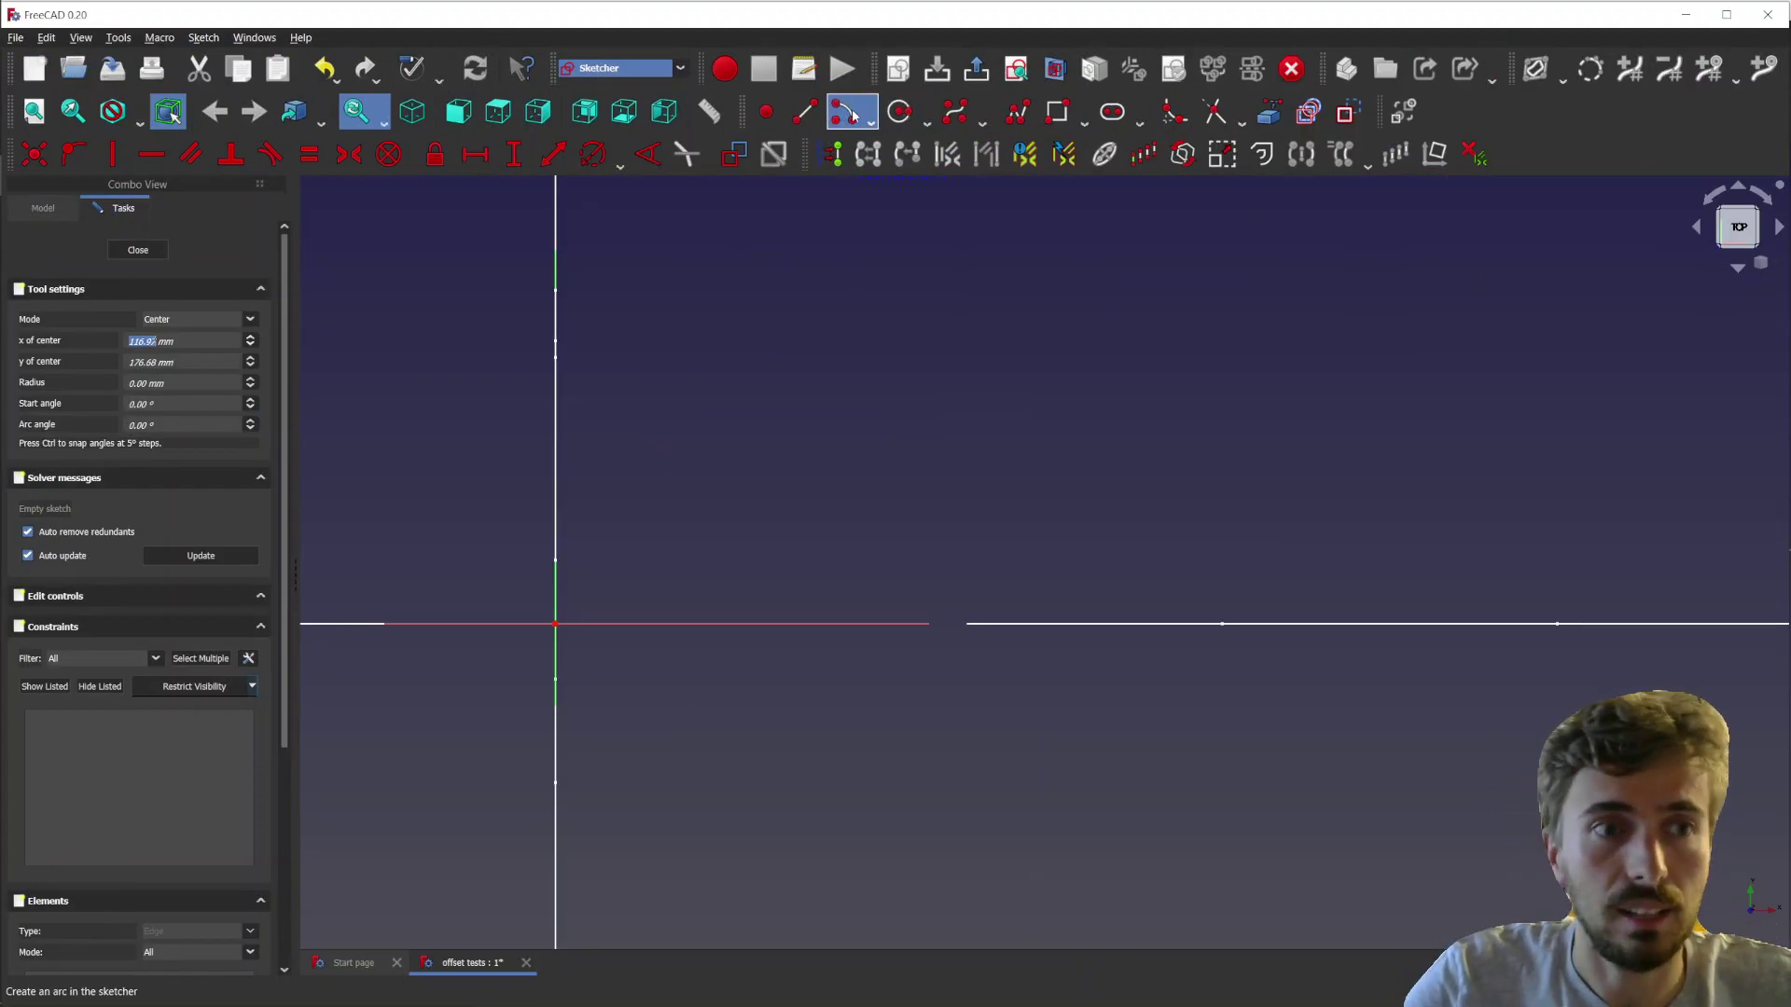
pyautogui.click(146, 322)
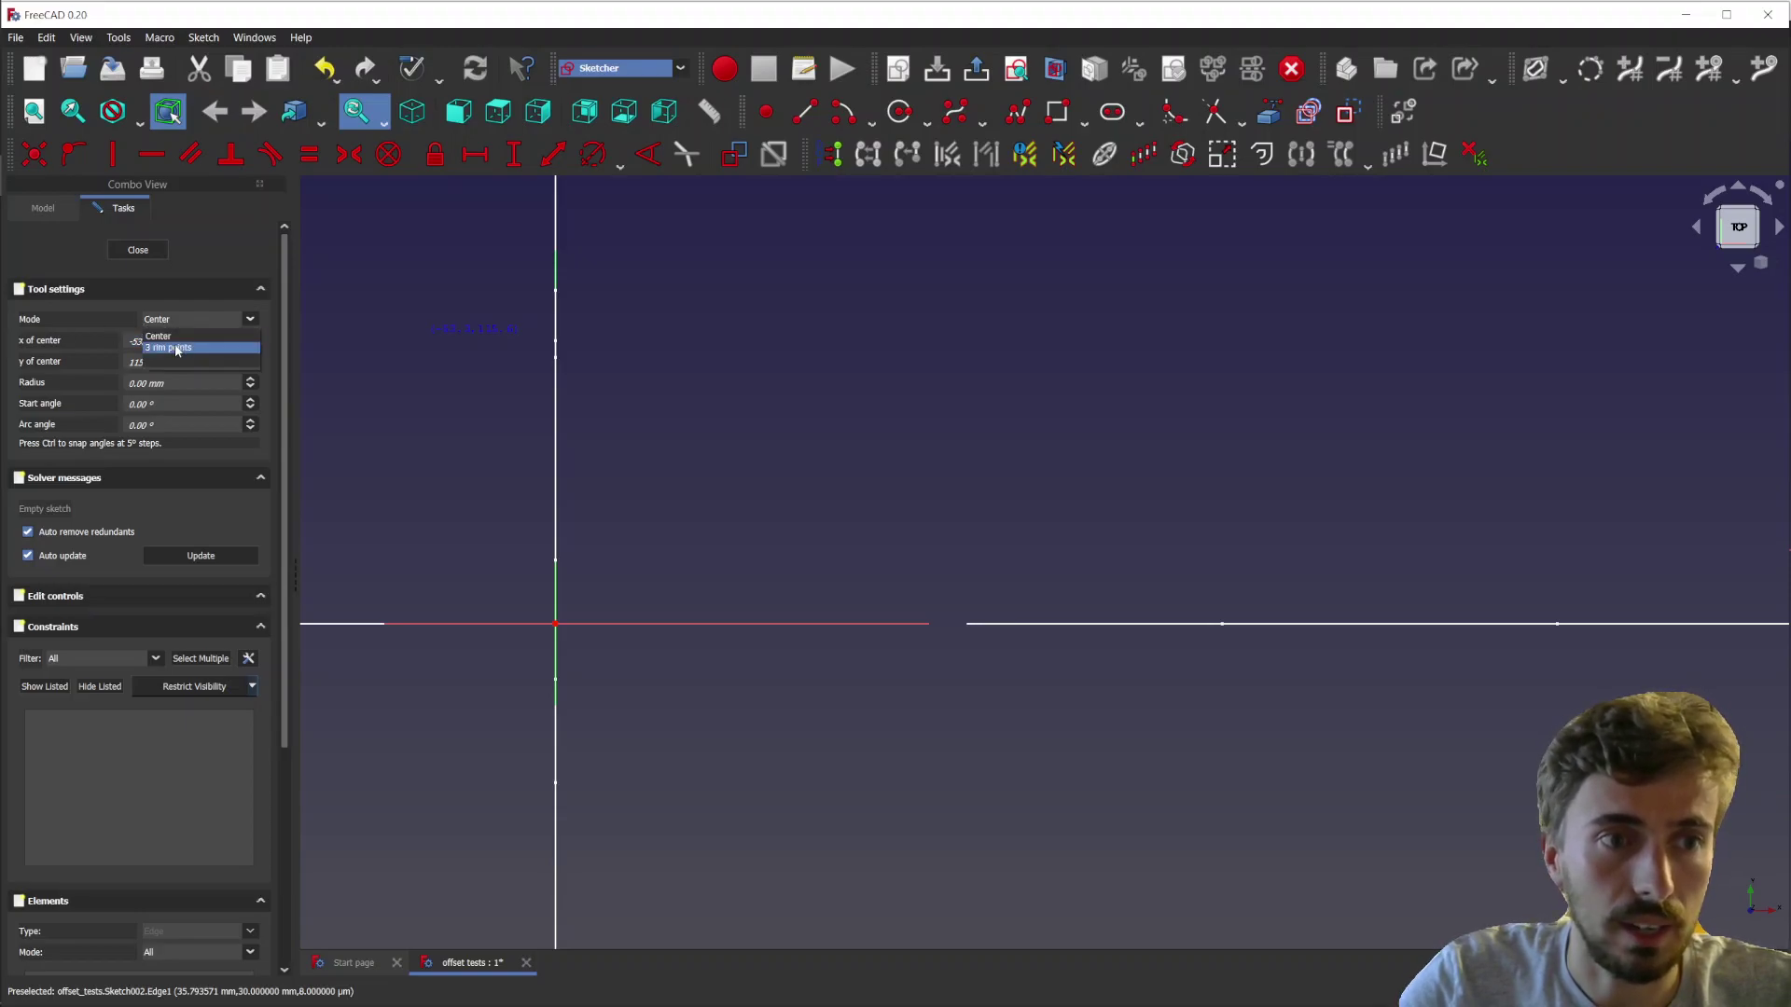
pyautogui.click(176, 350)
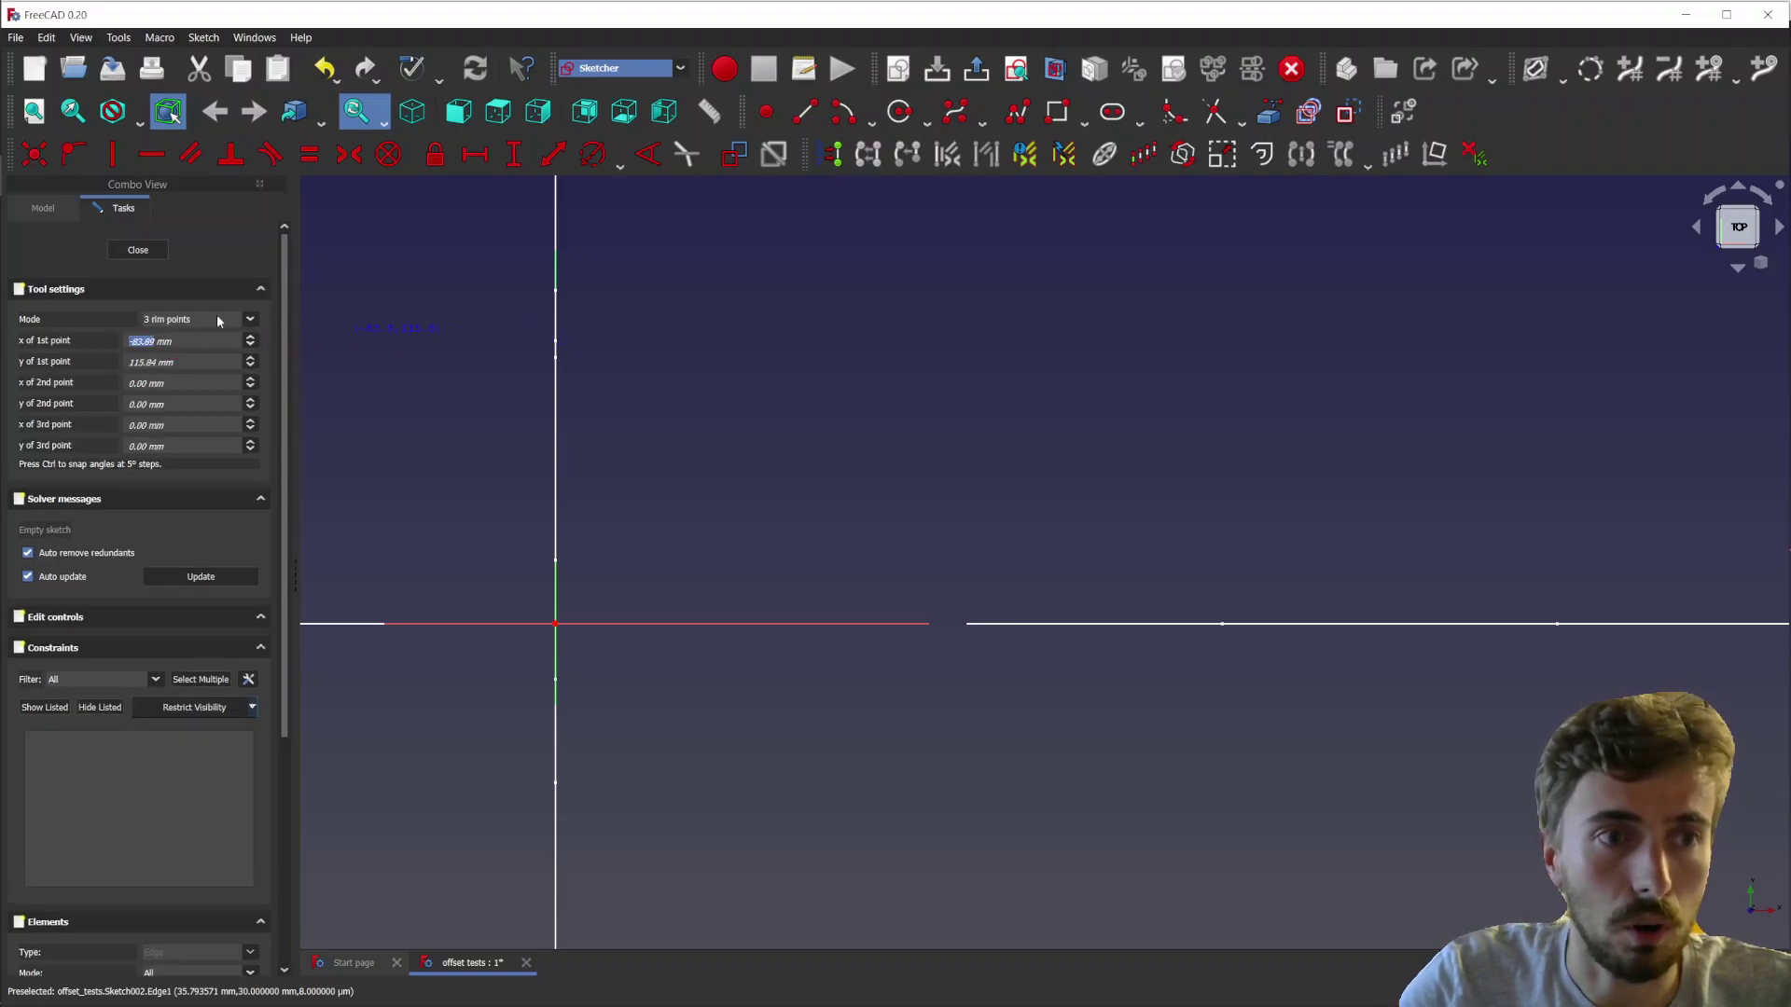
pyautogui.click(214, 321)
pyautogui.click(213, 337)
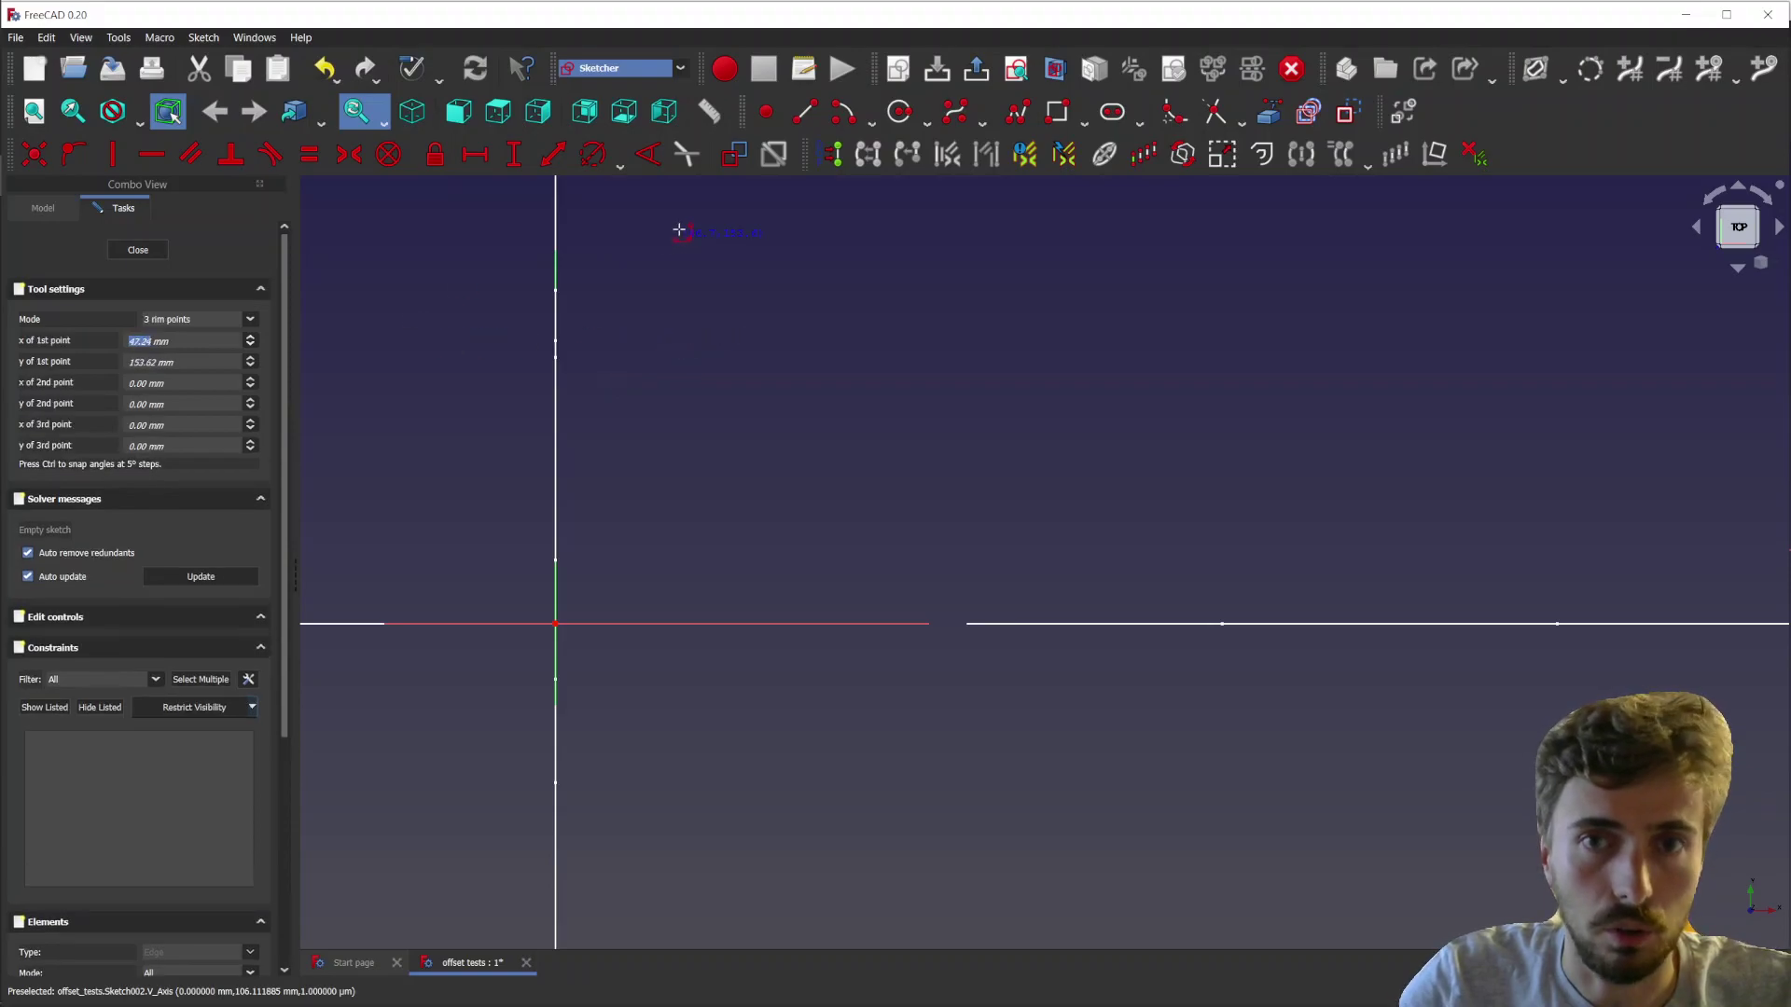
pyautogui.rightClick(780, 352)
pyautogui.rightClick(780, 352)
pyautogui.click(746, 321)
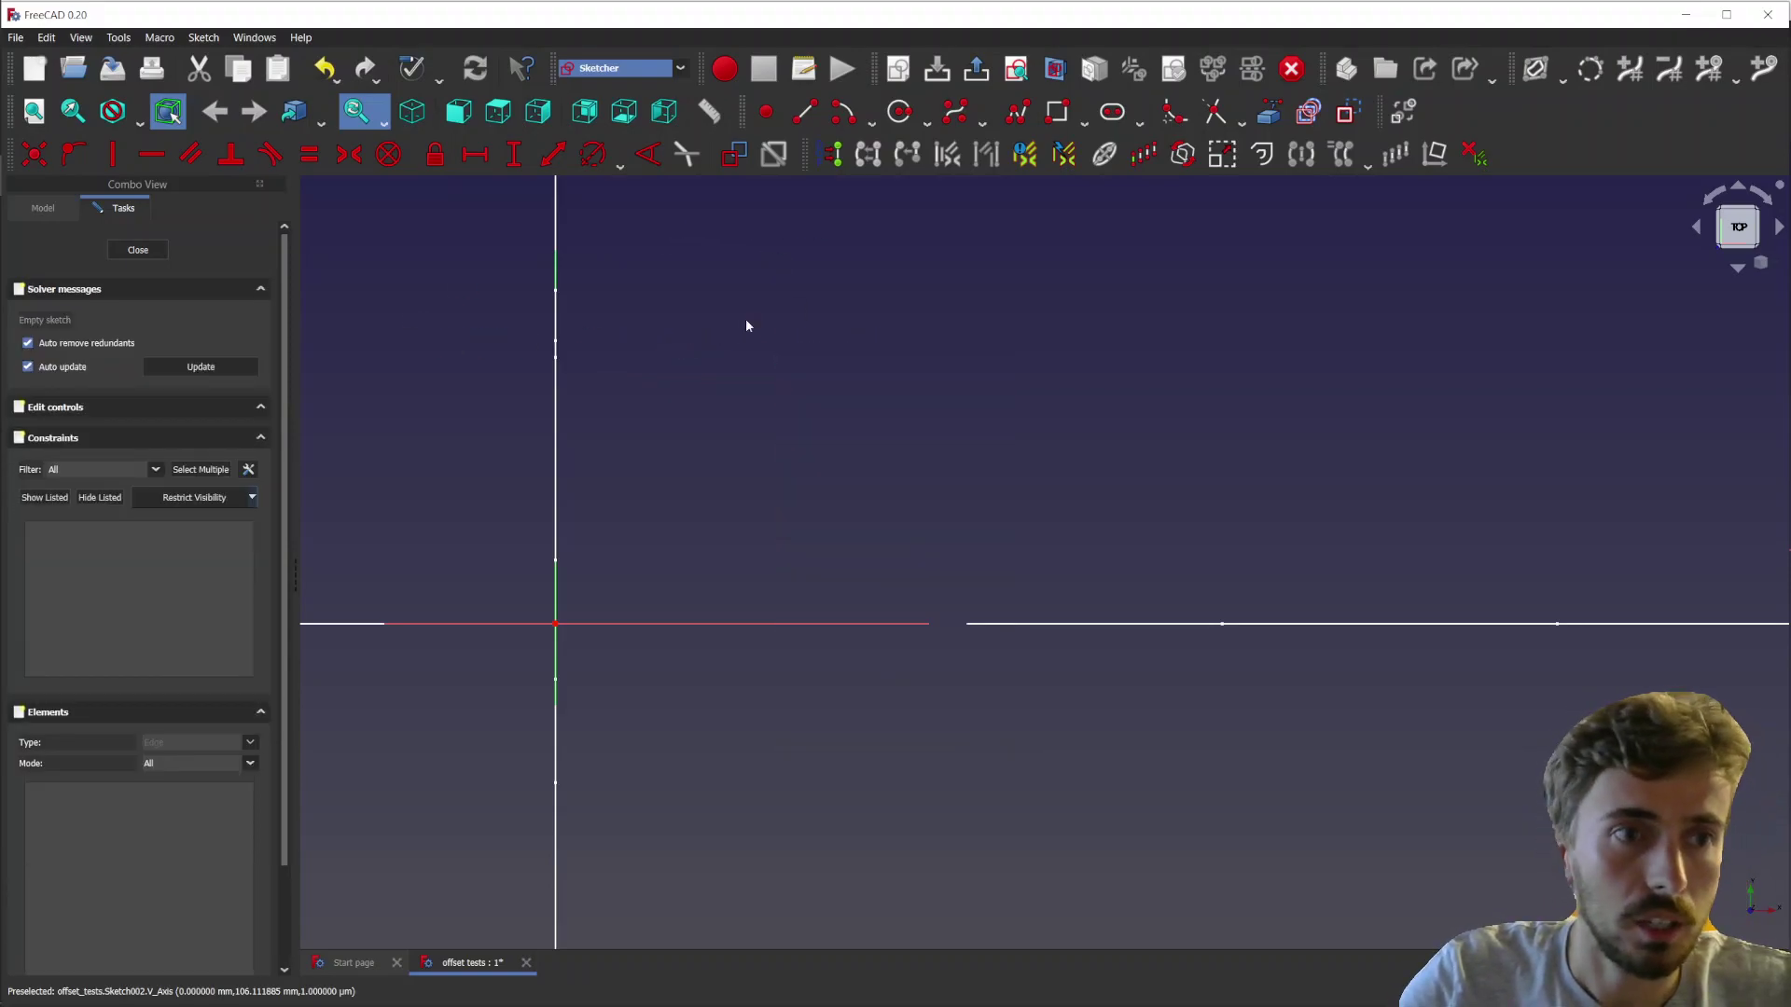
# - Start the Circle tool, change its mode to 3 rim points, and leave it without drawing
pyautogui.press('g')
pyautogui.press('c')
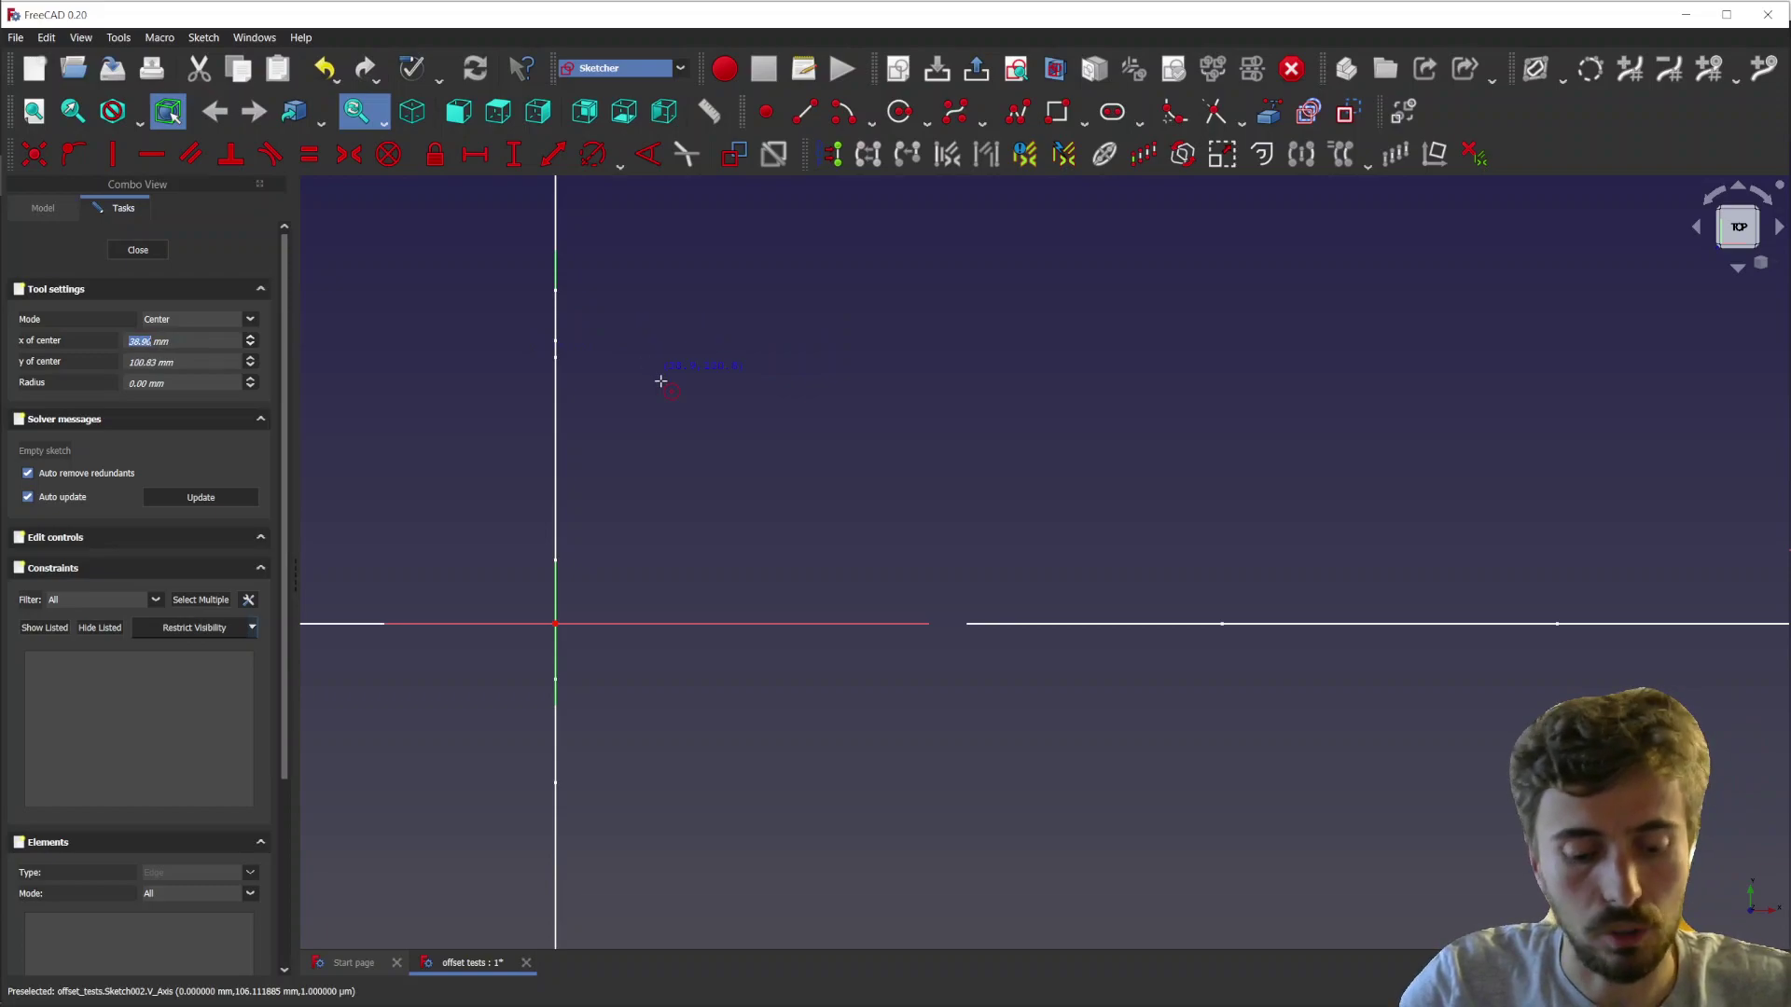
pyautogui.press('m')
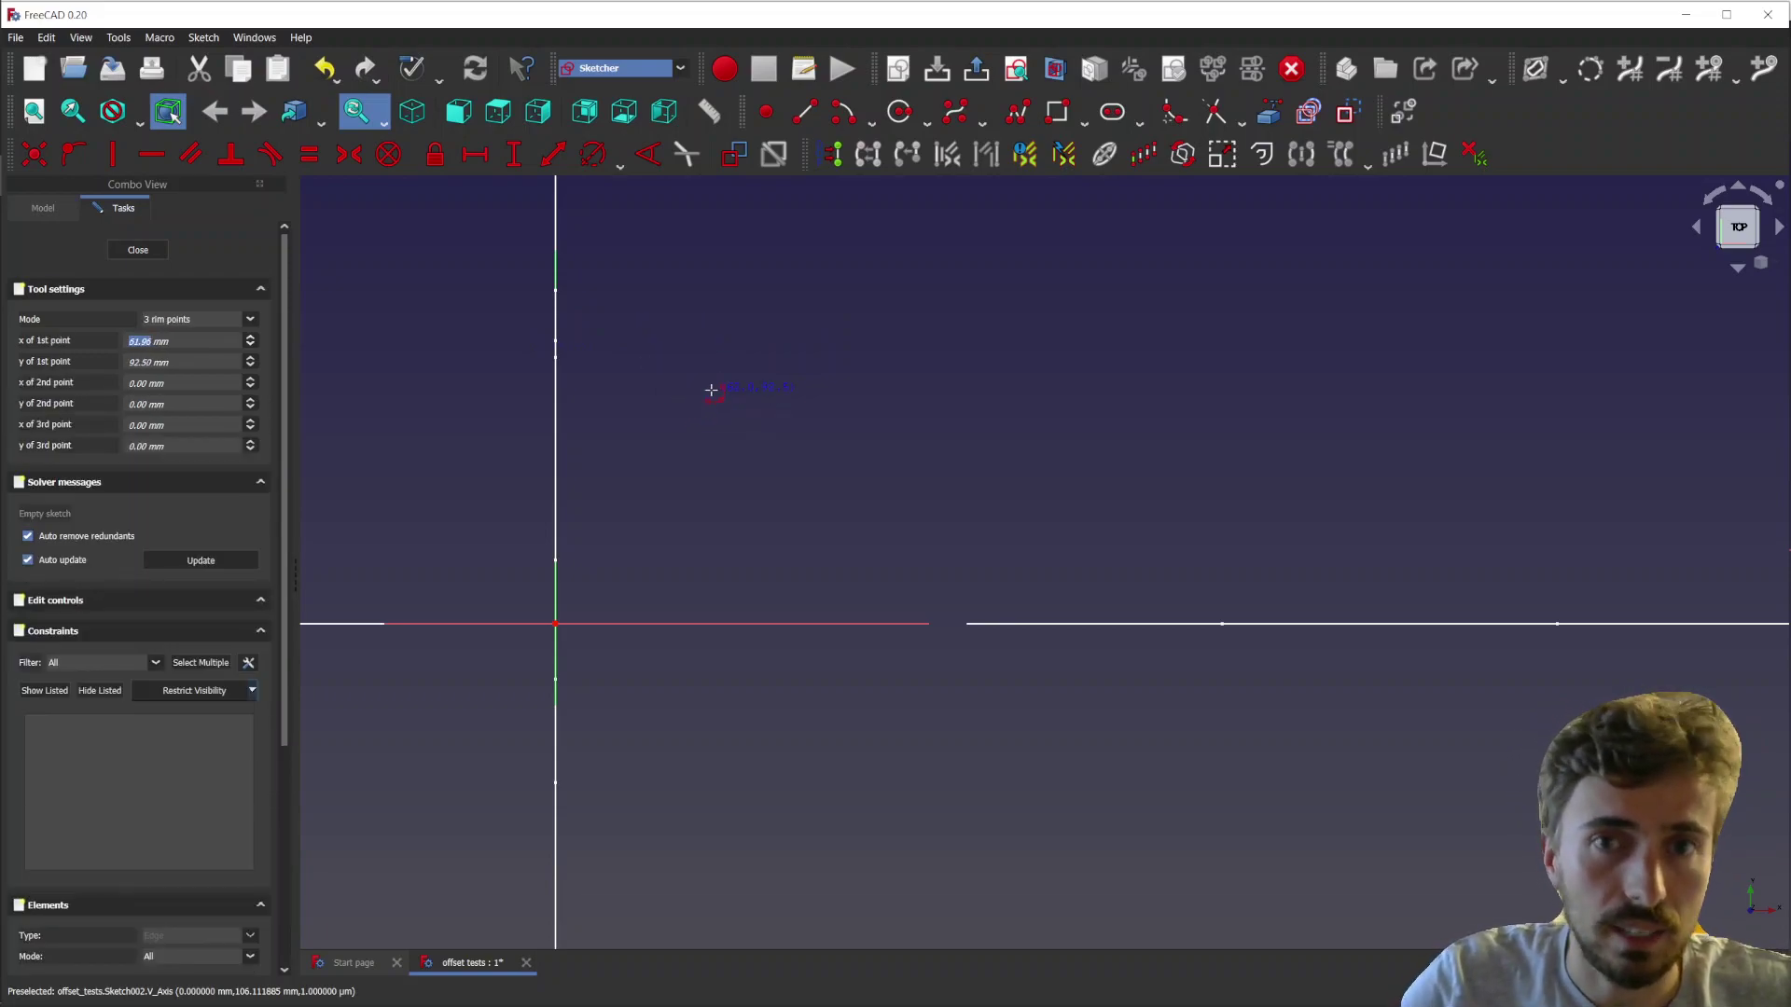
pyautogui.rightClick(928, 255)
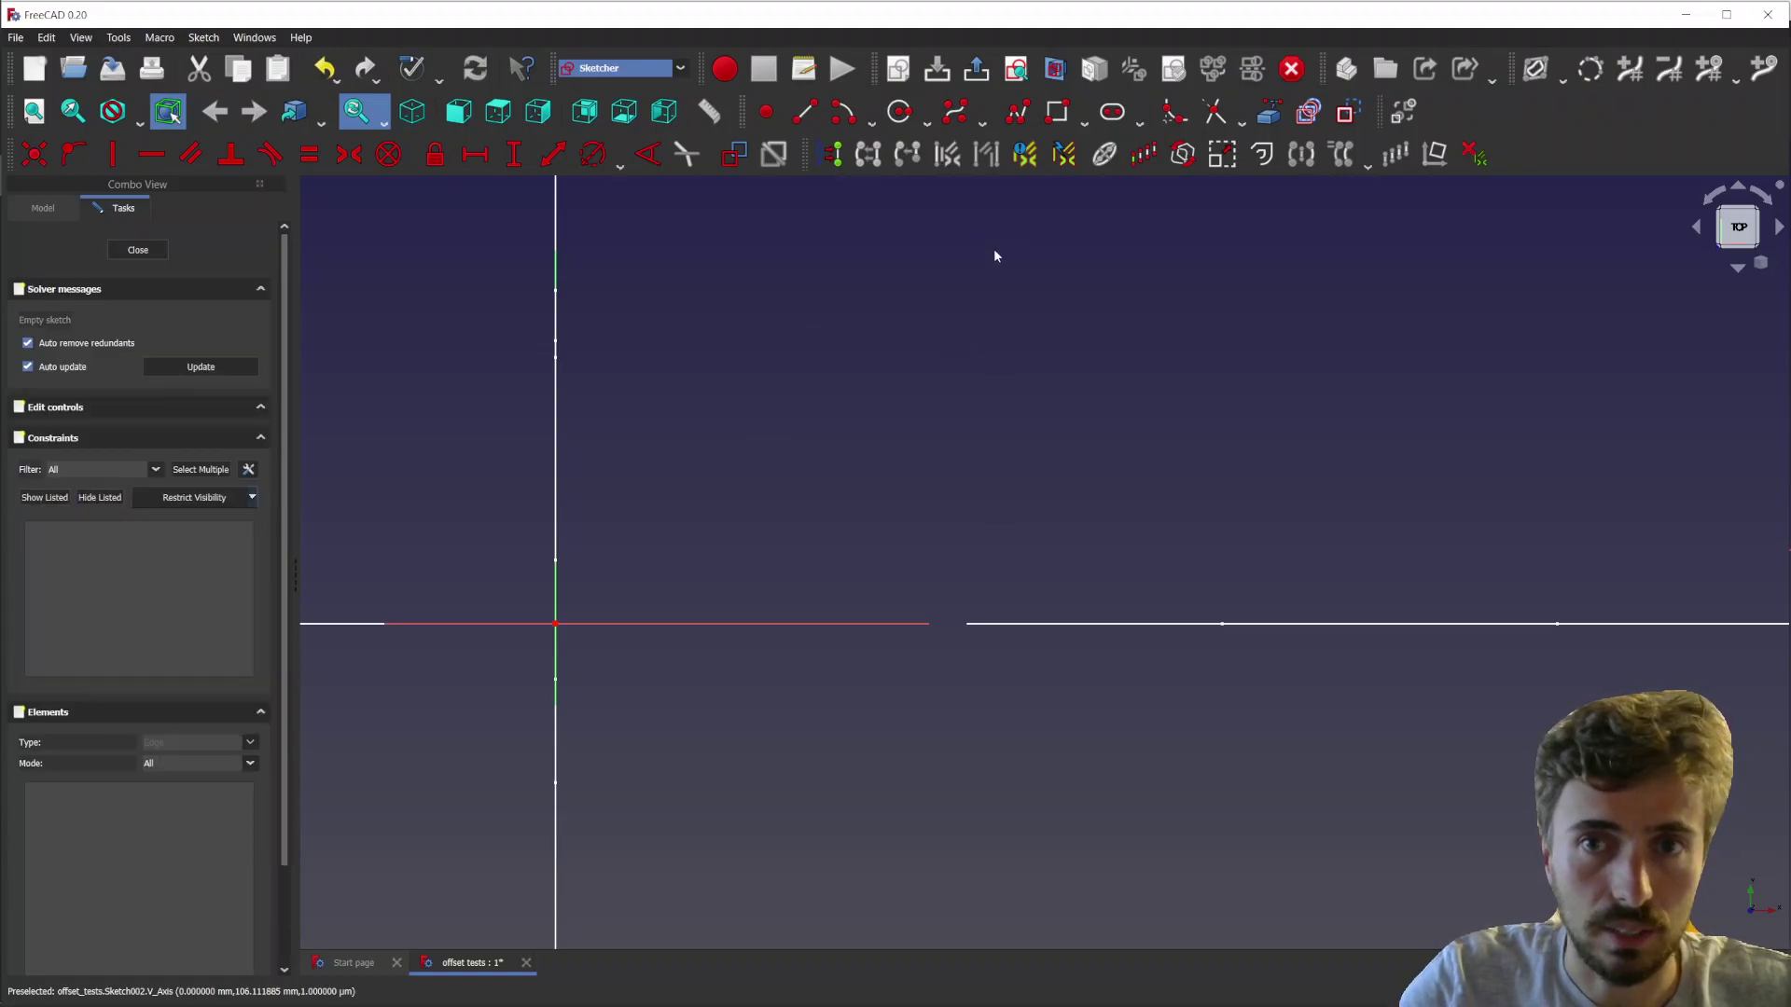
pyautogui.click(851, 118)
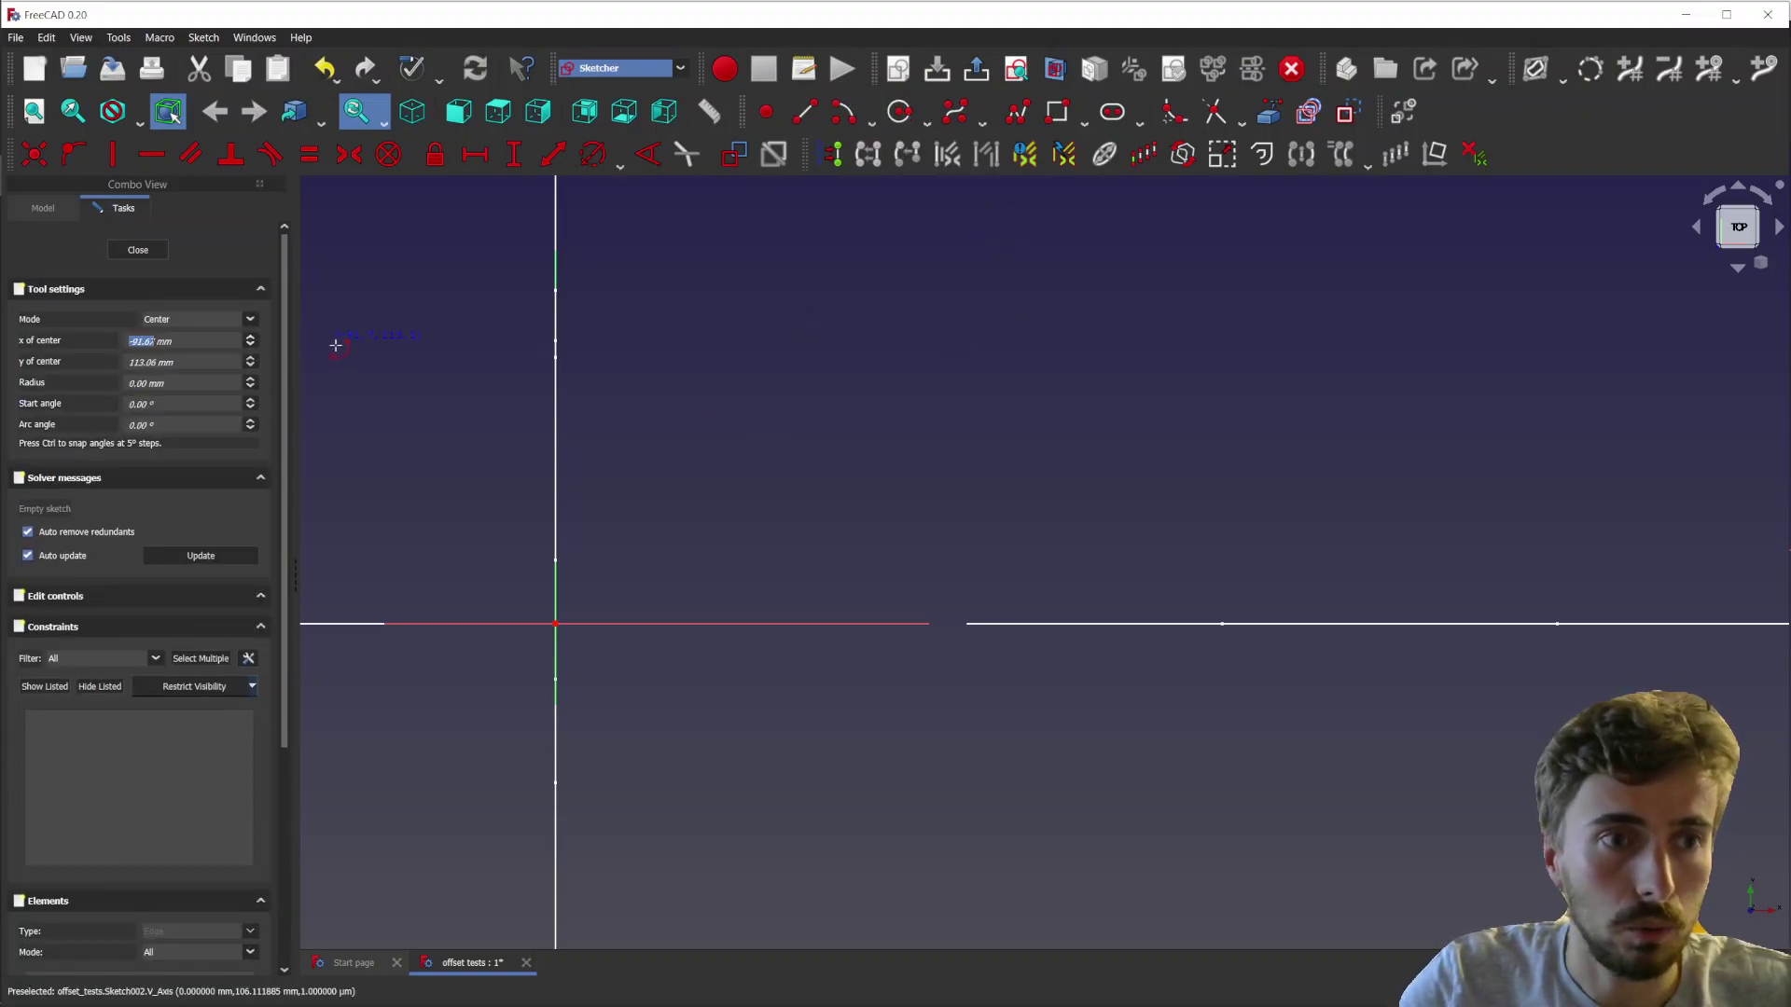
pyautogui.rightClick(747, 327)
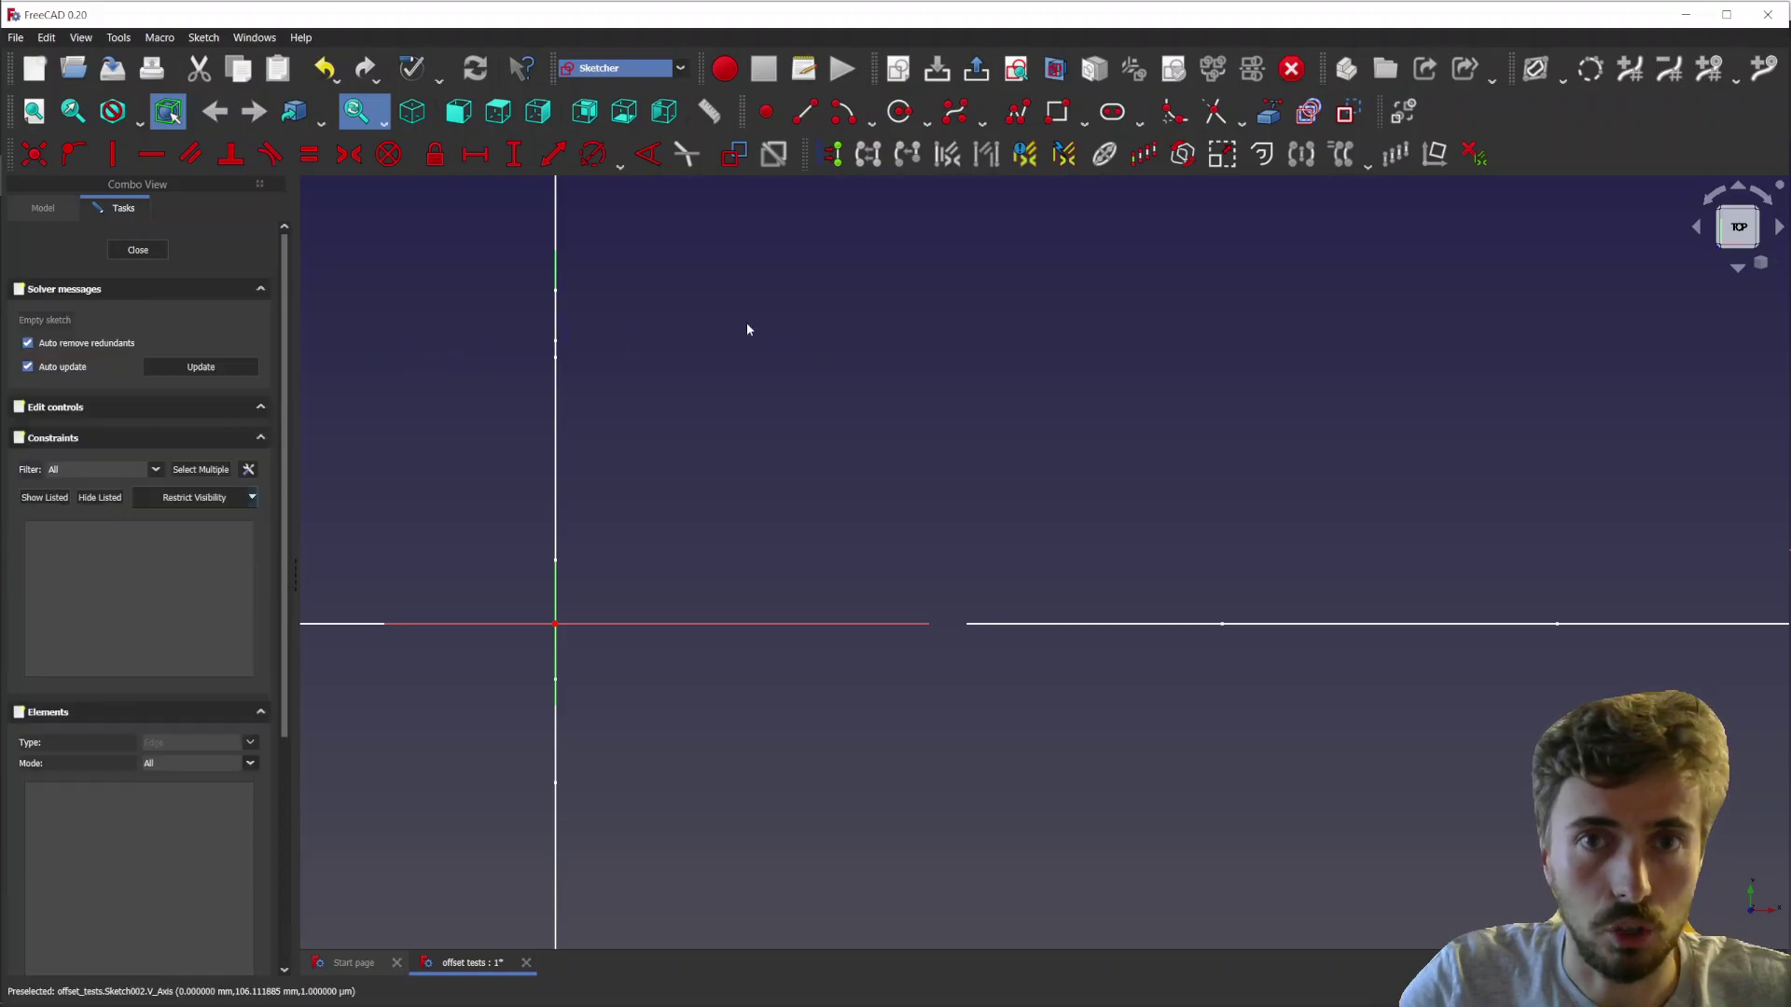
pyautogui.click(900, 112)
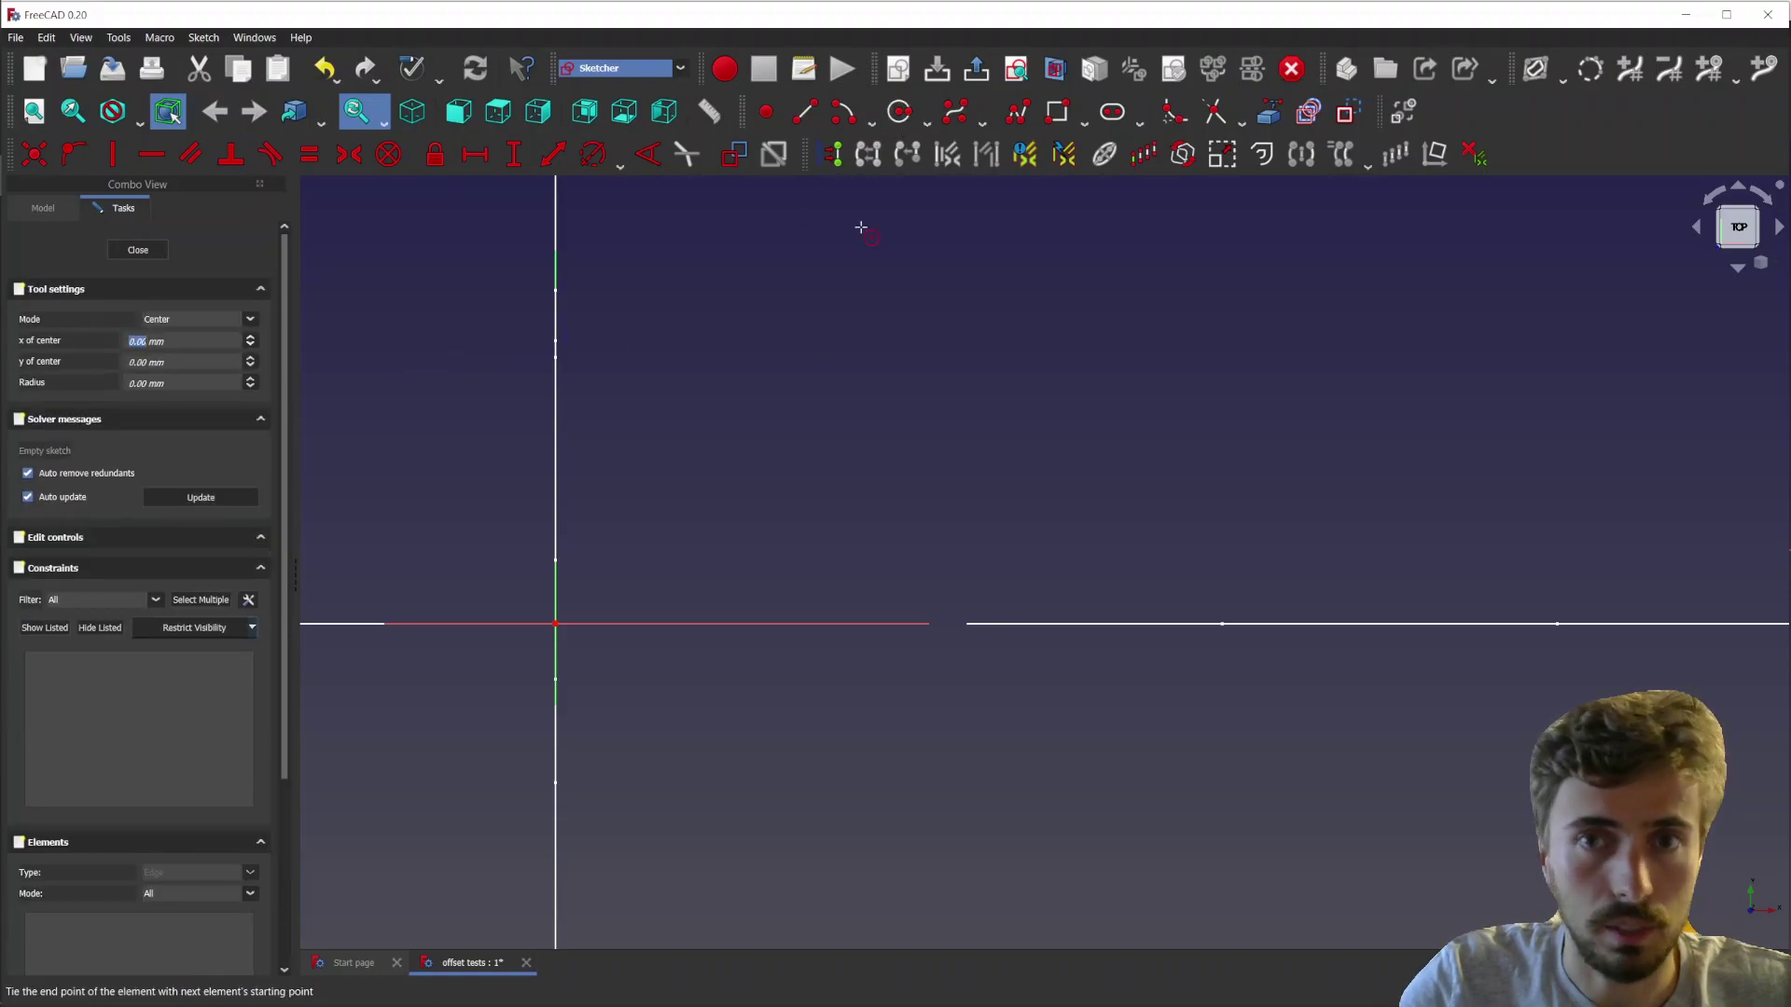
pyautogui.rightClick(785, 407)
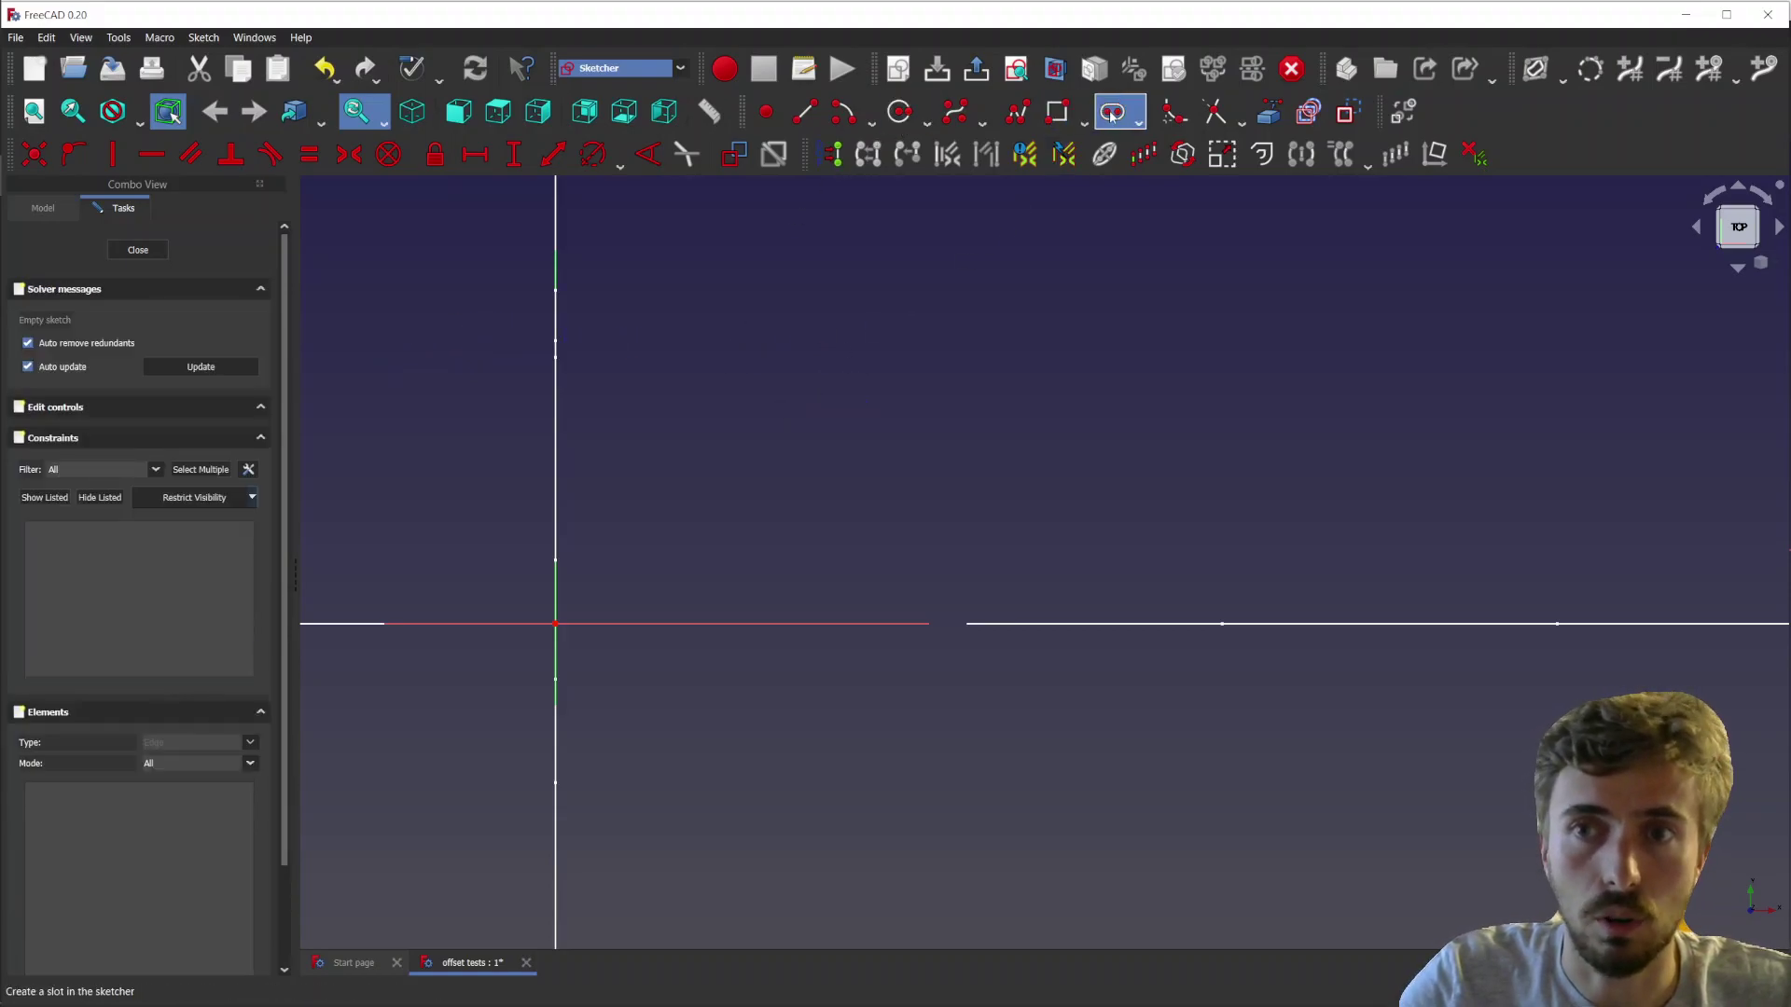
# - Try an arc in 3 rim points mode starting about X 75 mm, Y 39 mm, and leave the Arc tool before completing it
pyautogui.click(852, 114)
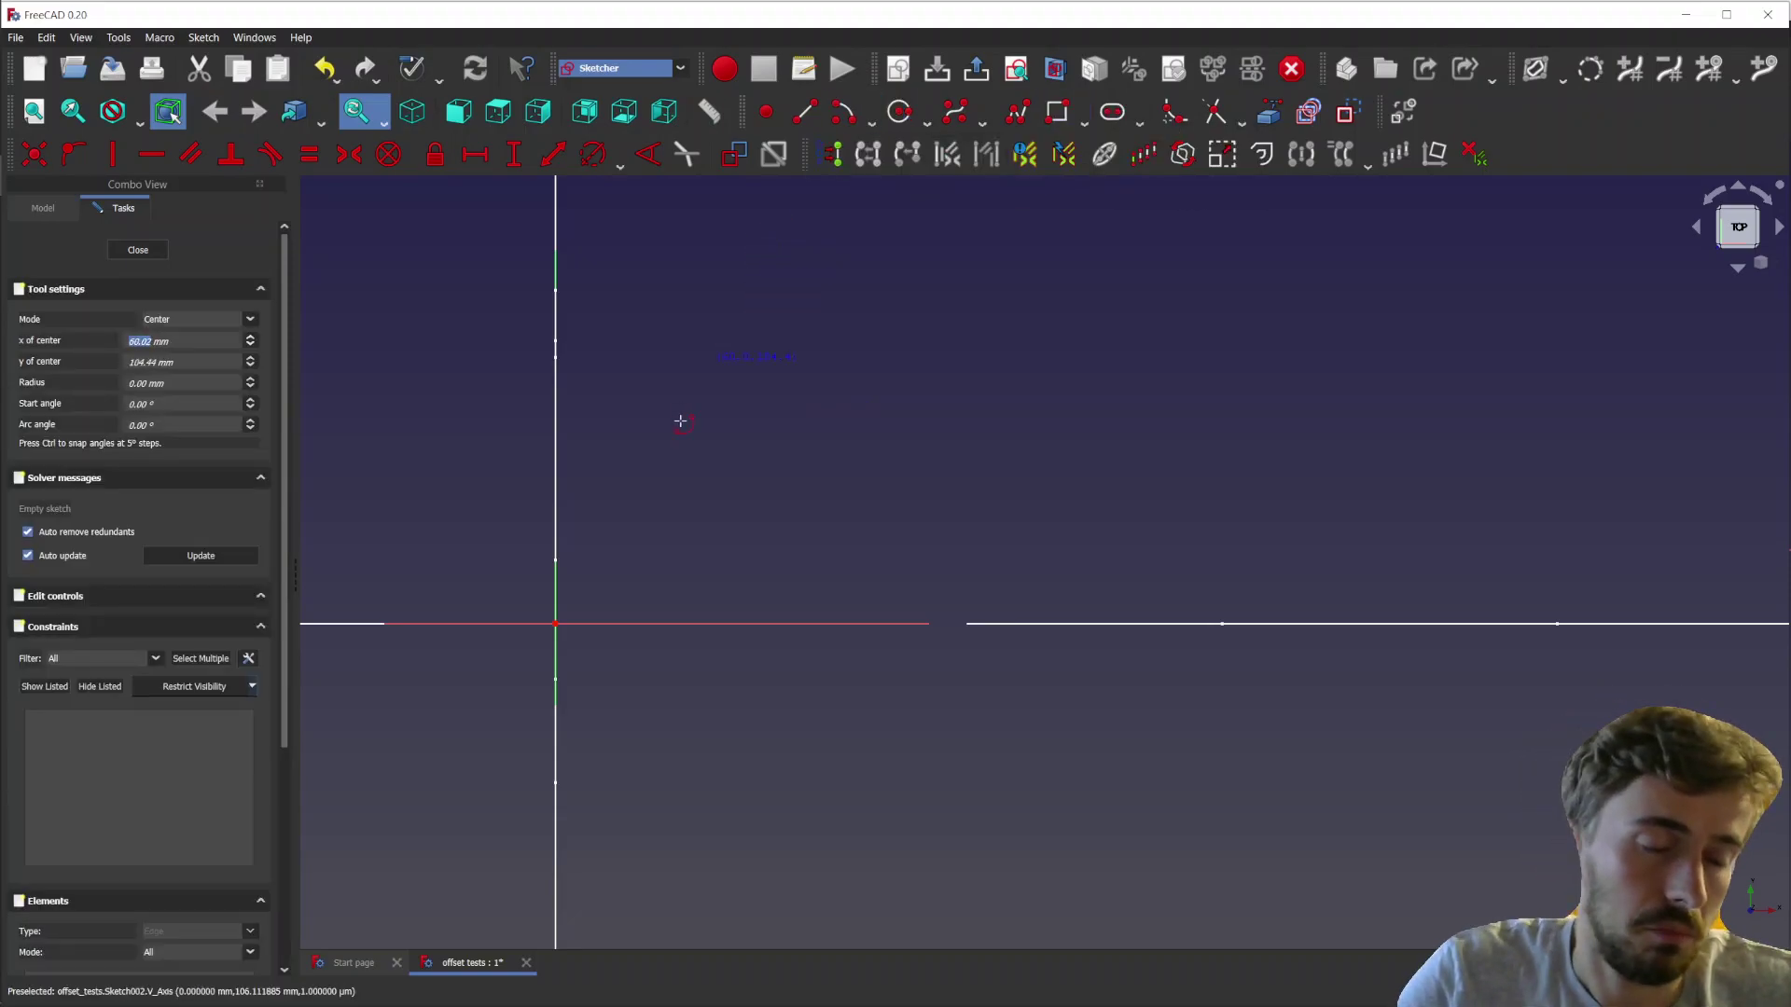
pyautogui.press('m')
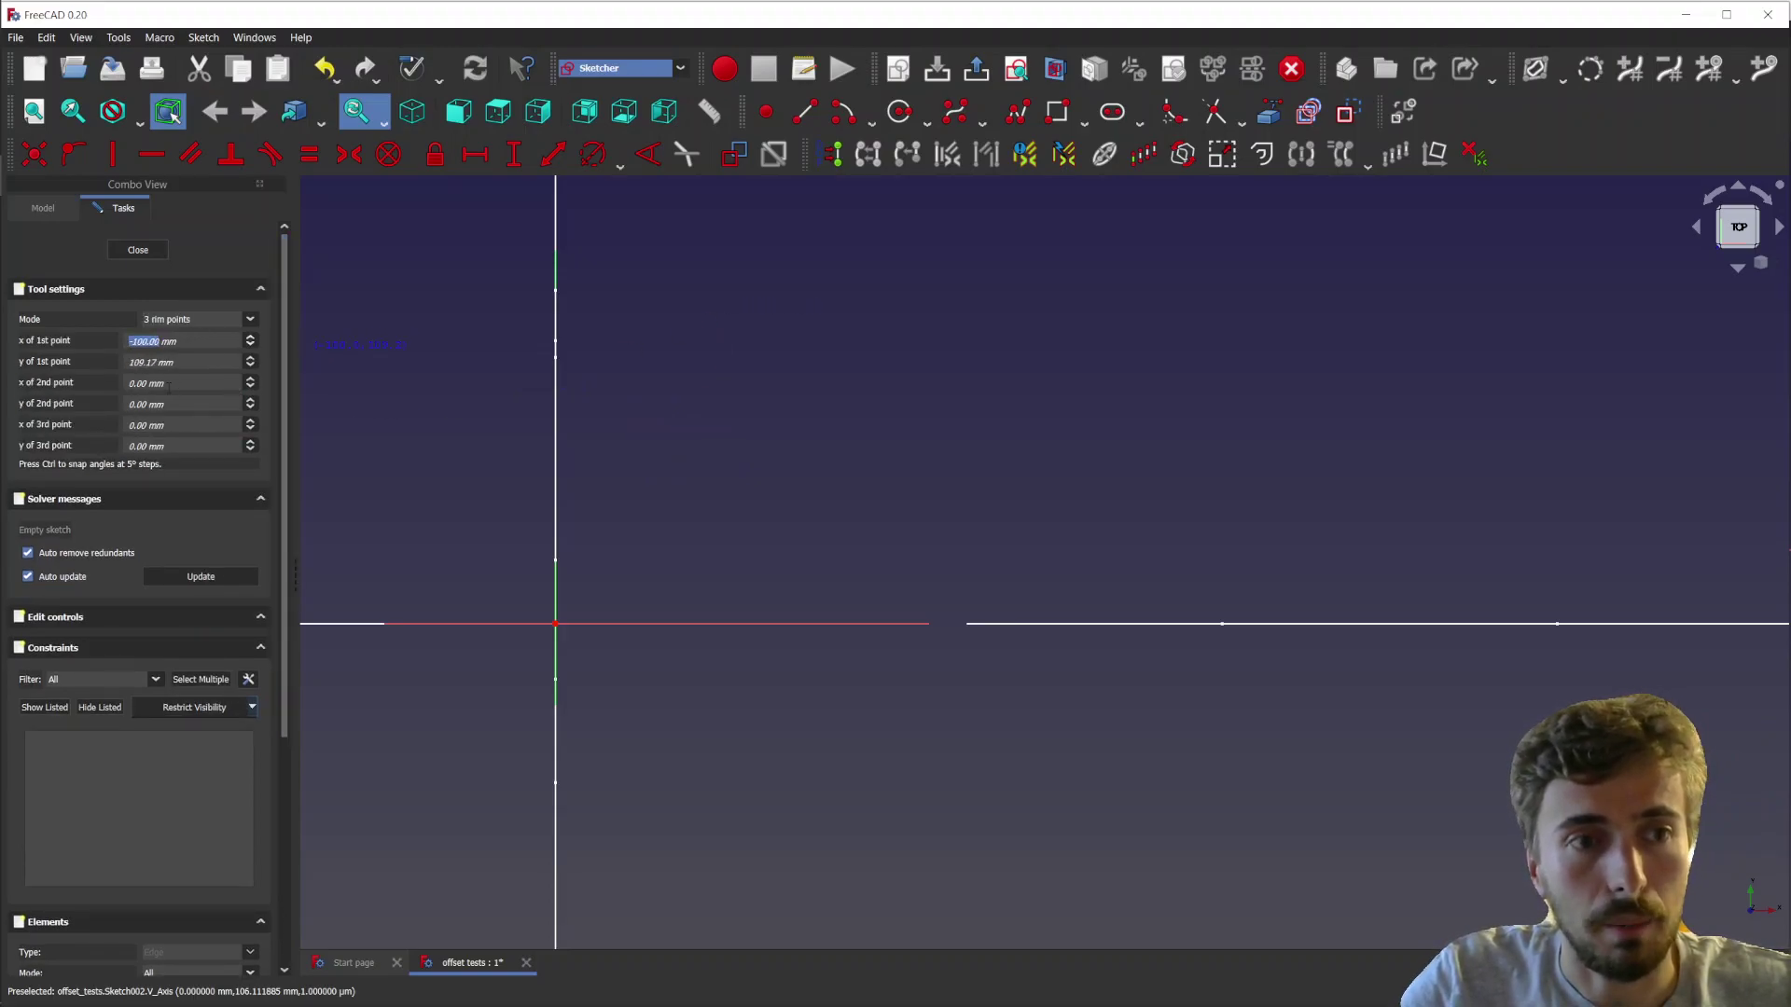
pyautogui.click(747, 528)
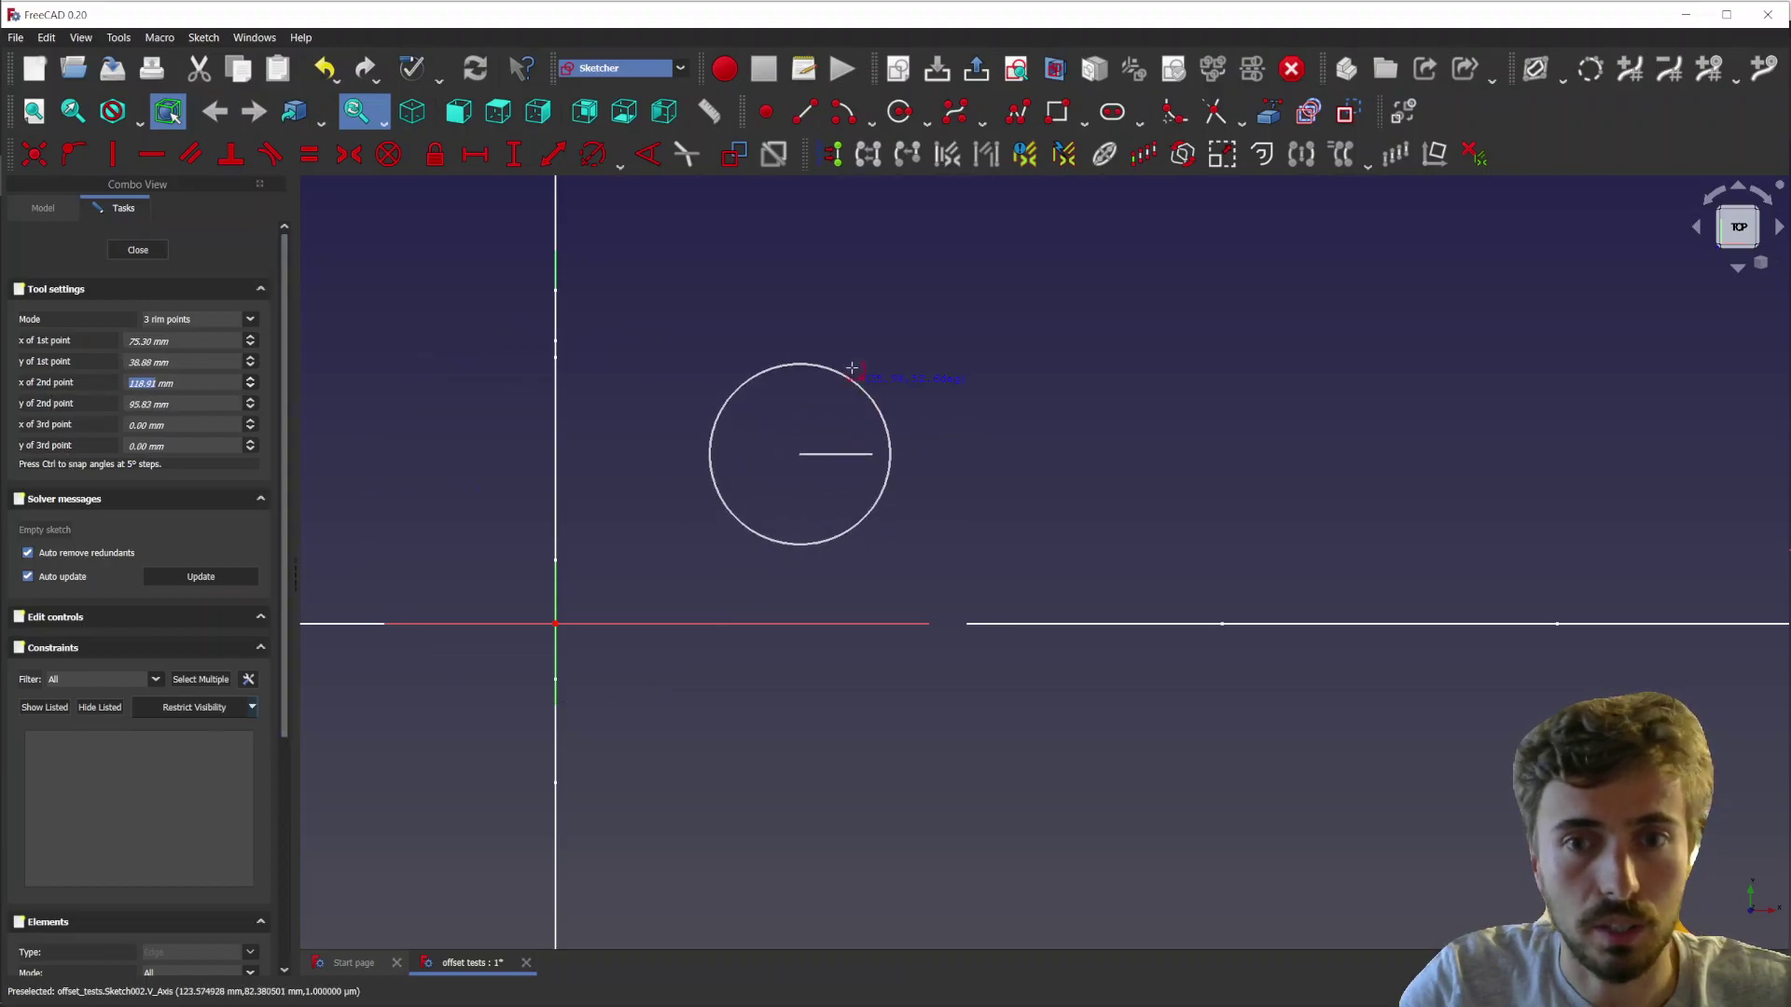
pyautogui.rightClick(859, 347)
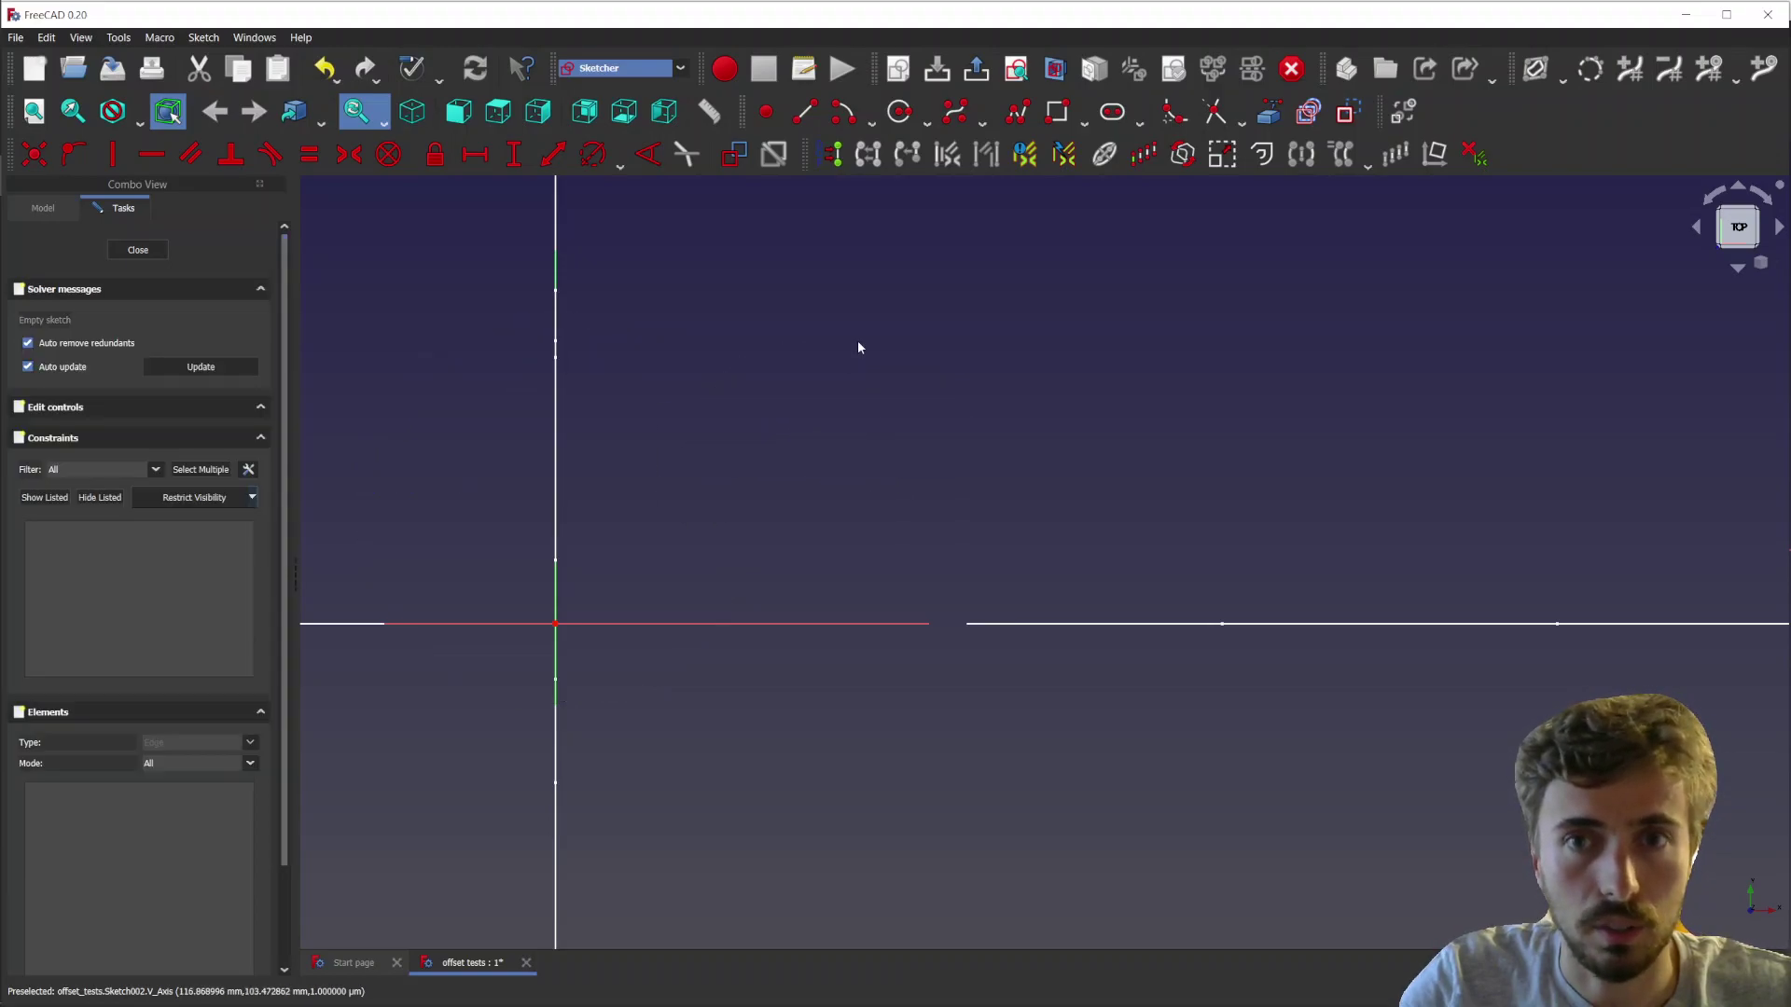
# - Try an arc in Center mode with its center about X 71 mm, Y 46 mm, and leave the tool before completing it
pyautogui.click(845, 112)
pyautogui.click(736, 506)
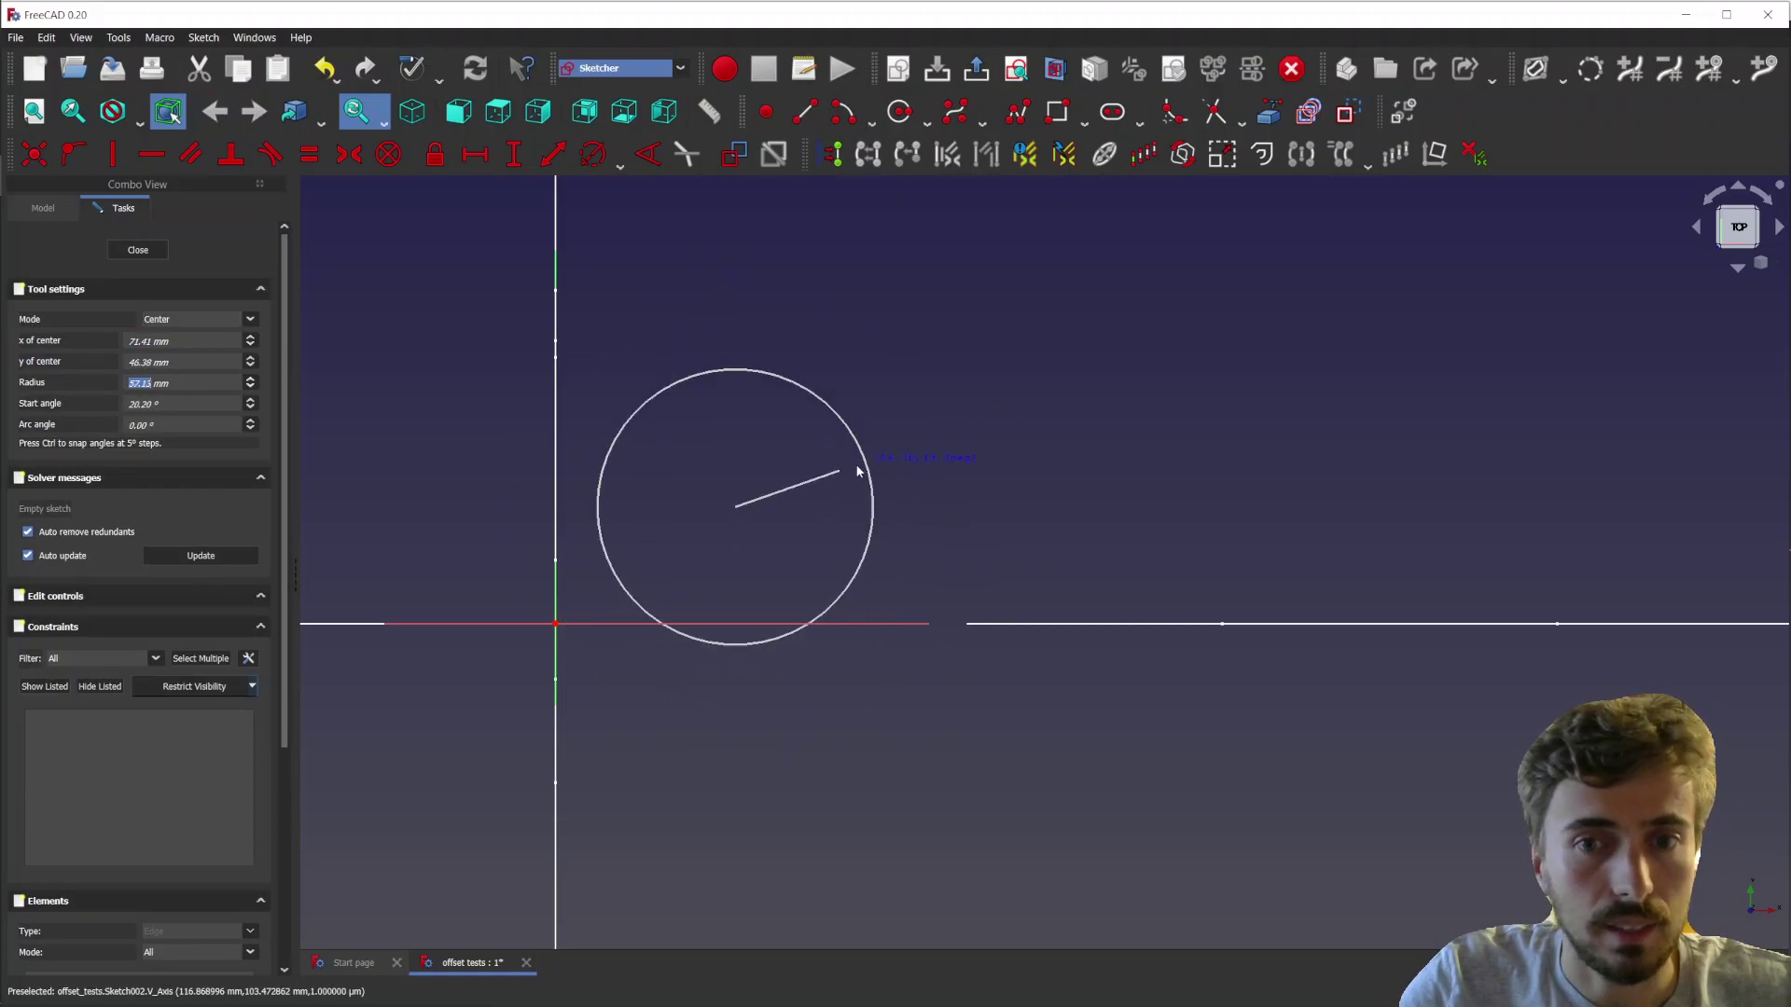
pyautogui.rightClick(832, 471)
pyautogui.rightClick(830, 470)
pyautogui.click(834, 187)
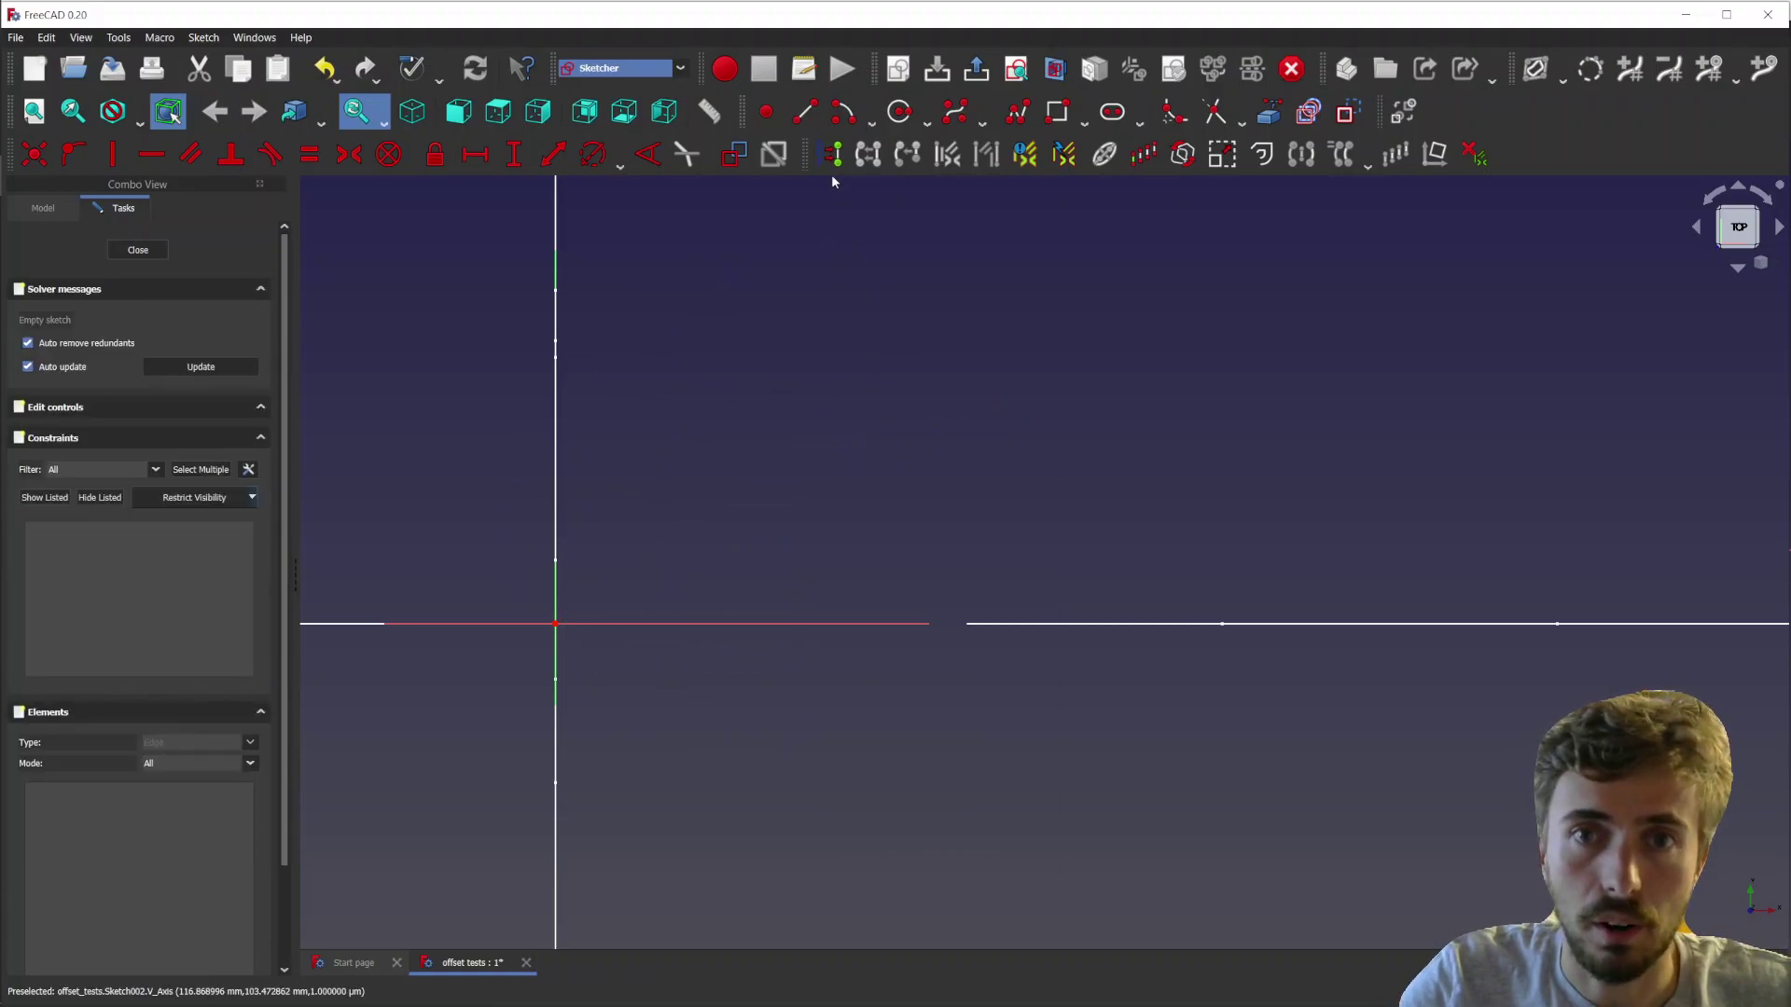
# - Compare the arc variants in the offset tests window with the conic commands in the other FreeCAD window
pyautogui.click(873, 117)
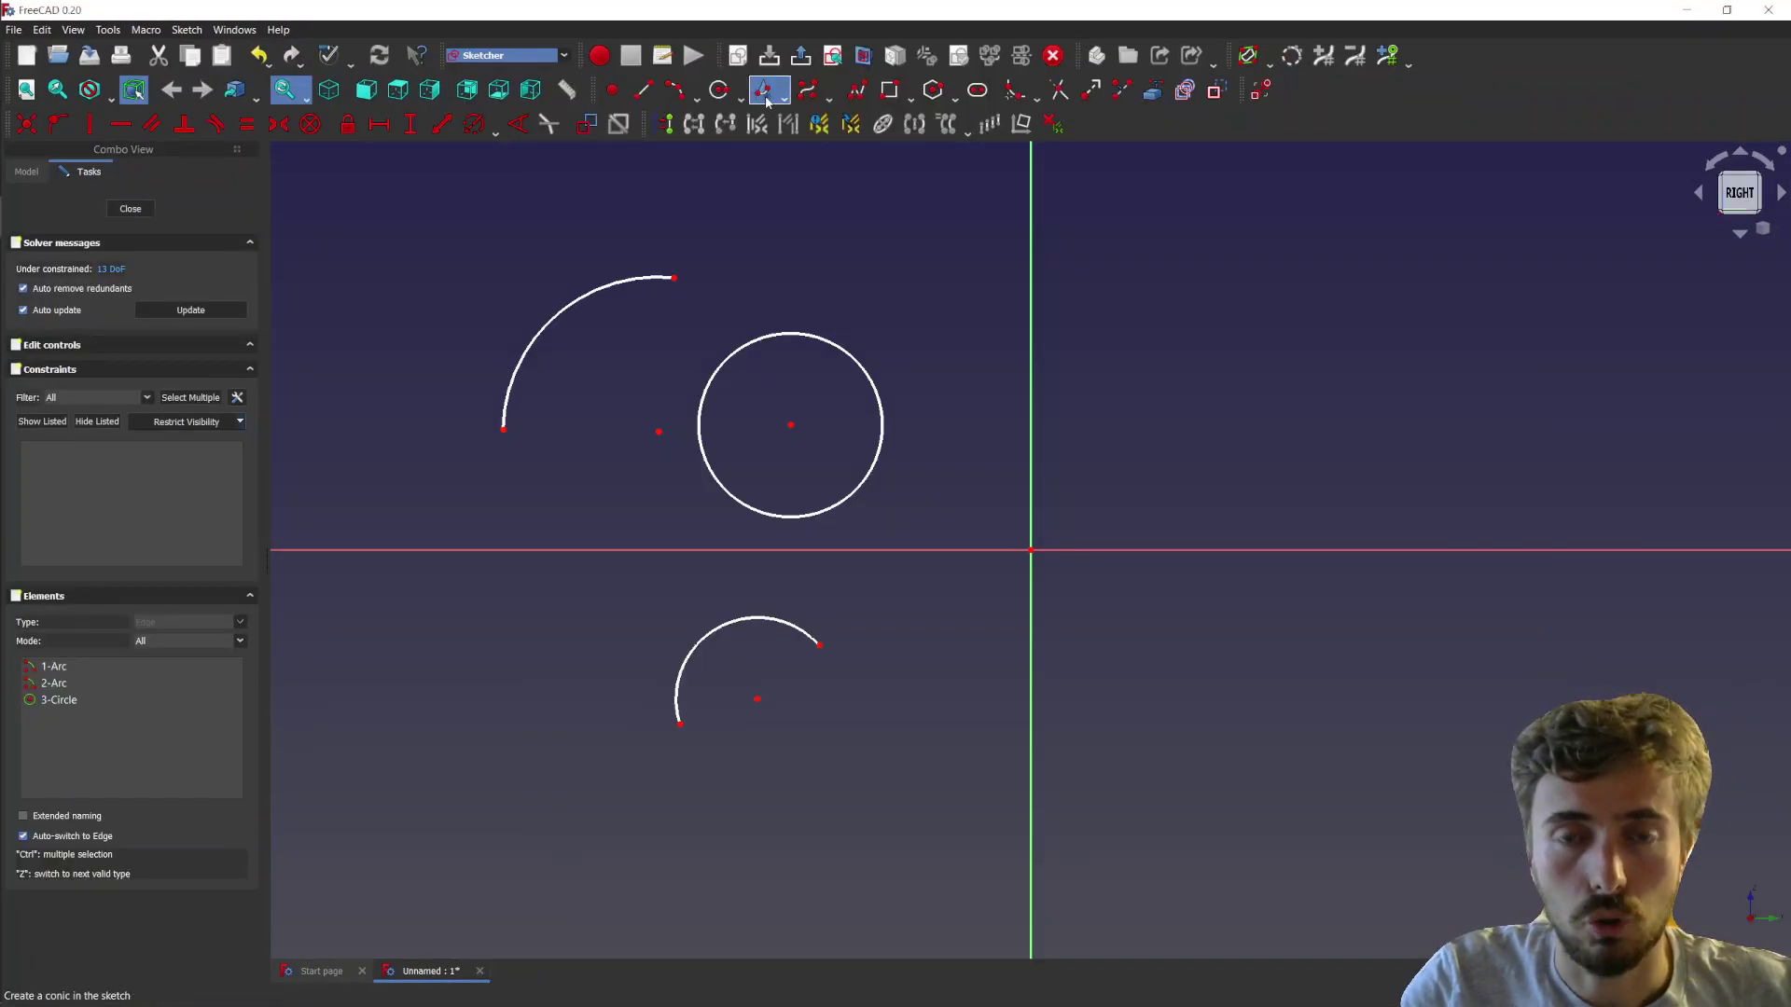
pyautogui.click(781, 97)
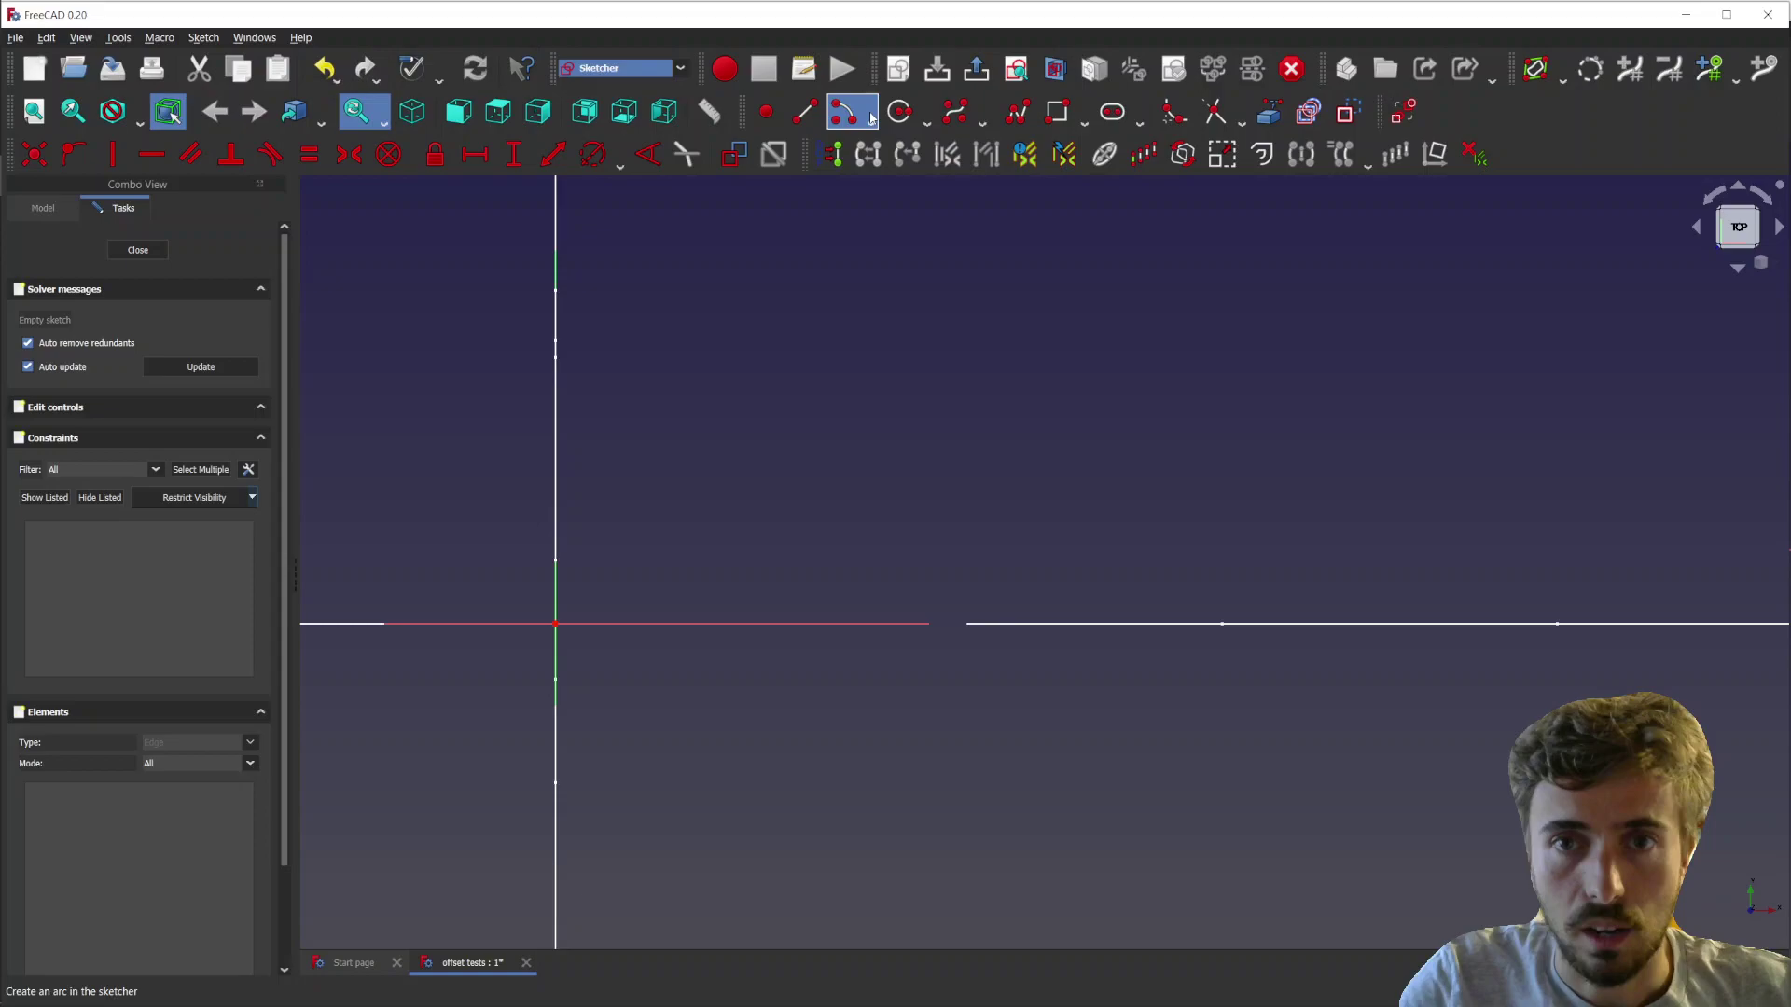
pyautogui.click(872, 119)
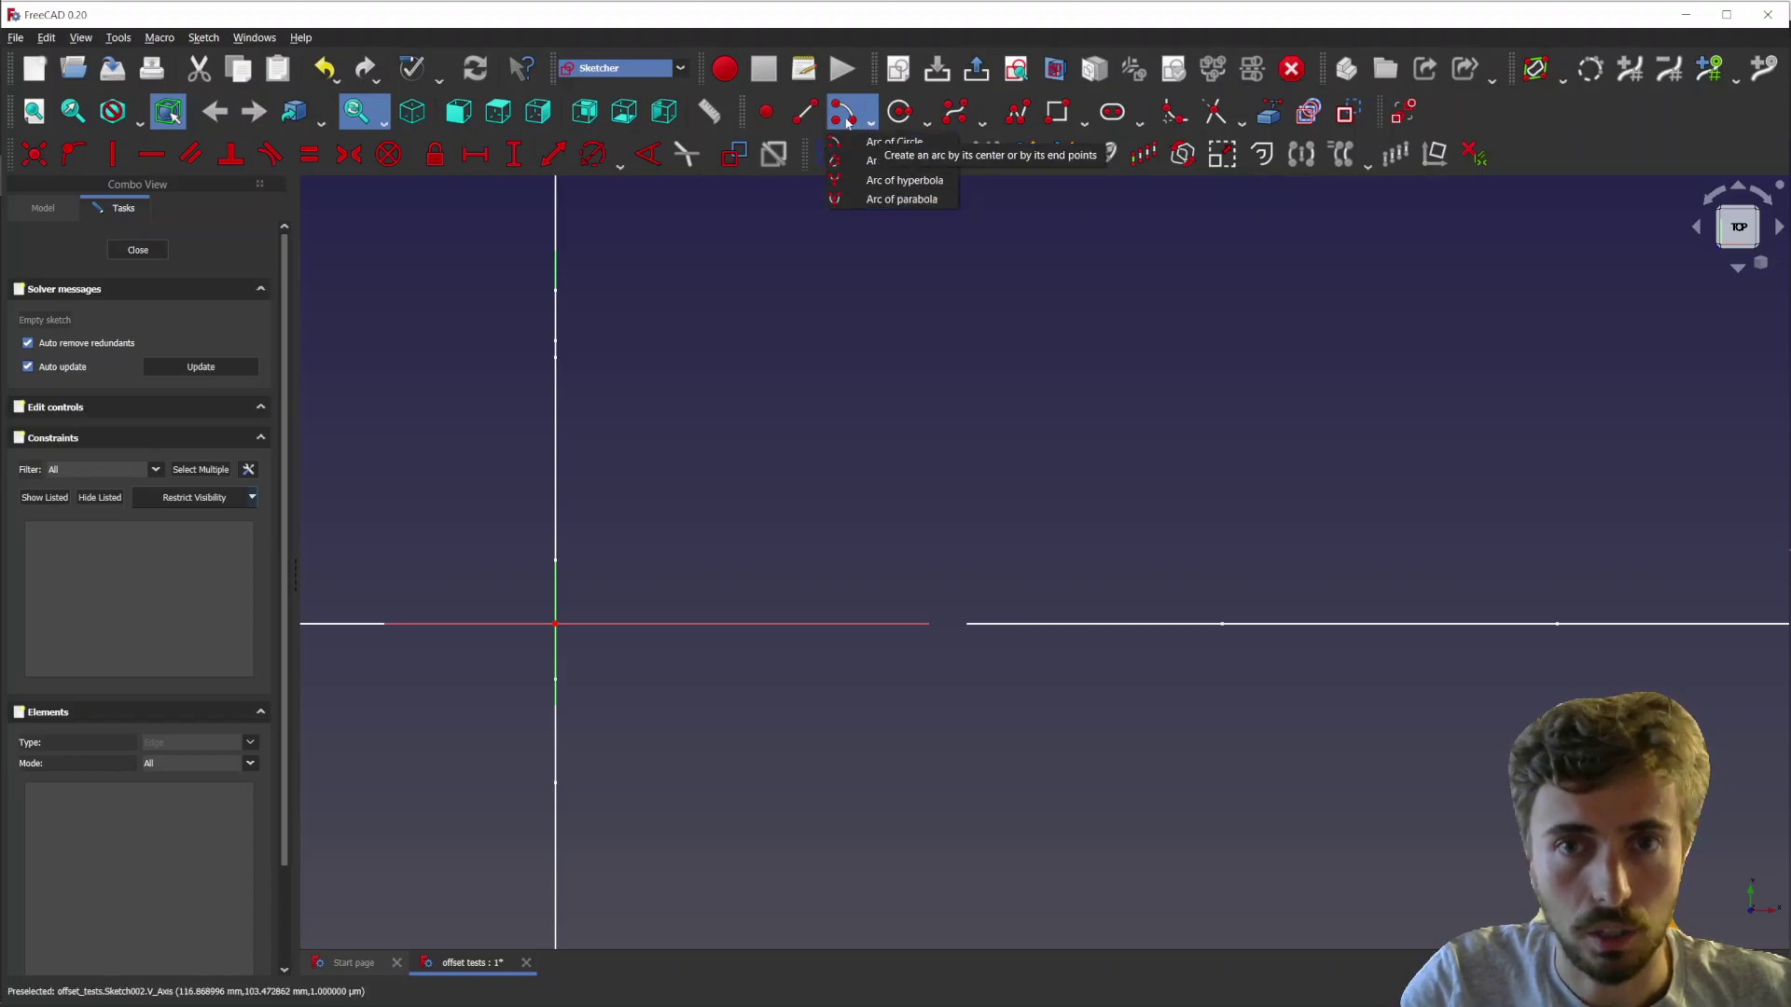
# - Try an ellipse in 3 rim points mode through about (74, 50) mm and (156, 98) mm, and cancel before the third point
pyautogui.click(928, 124)
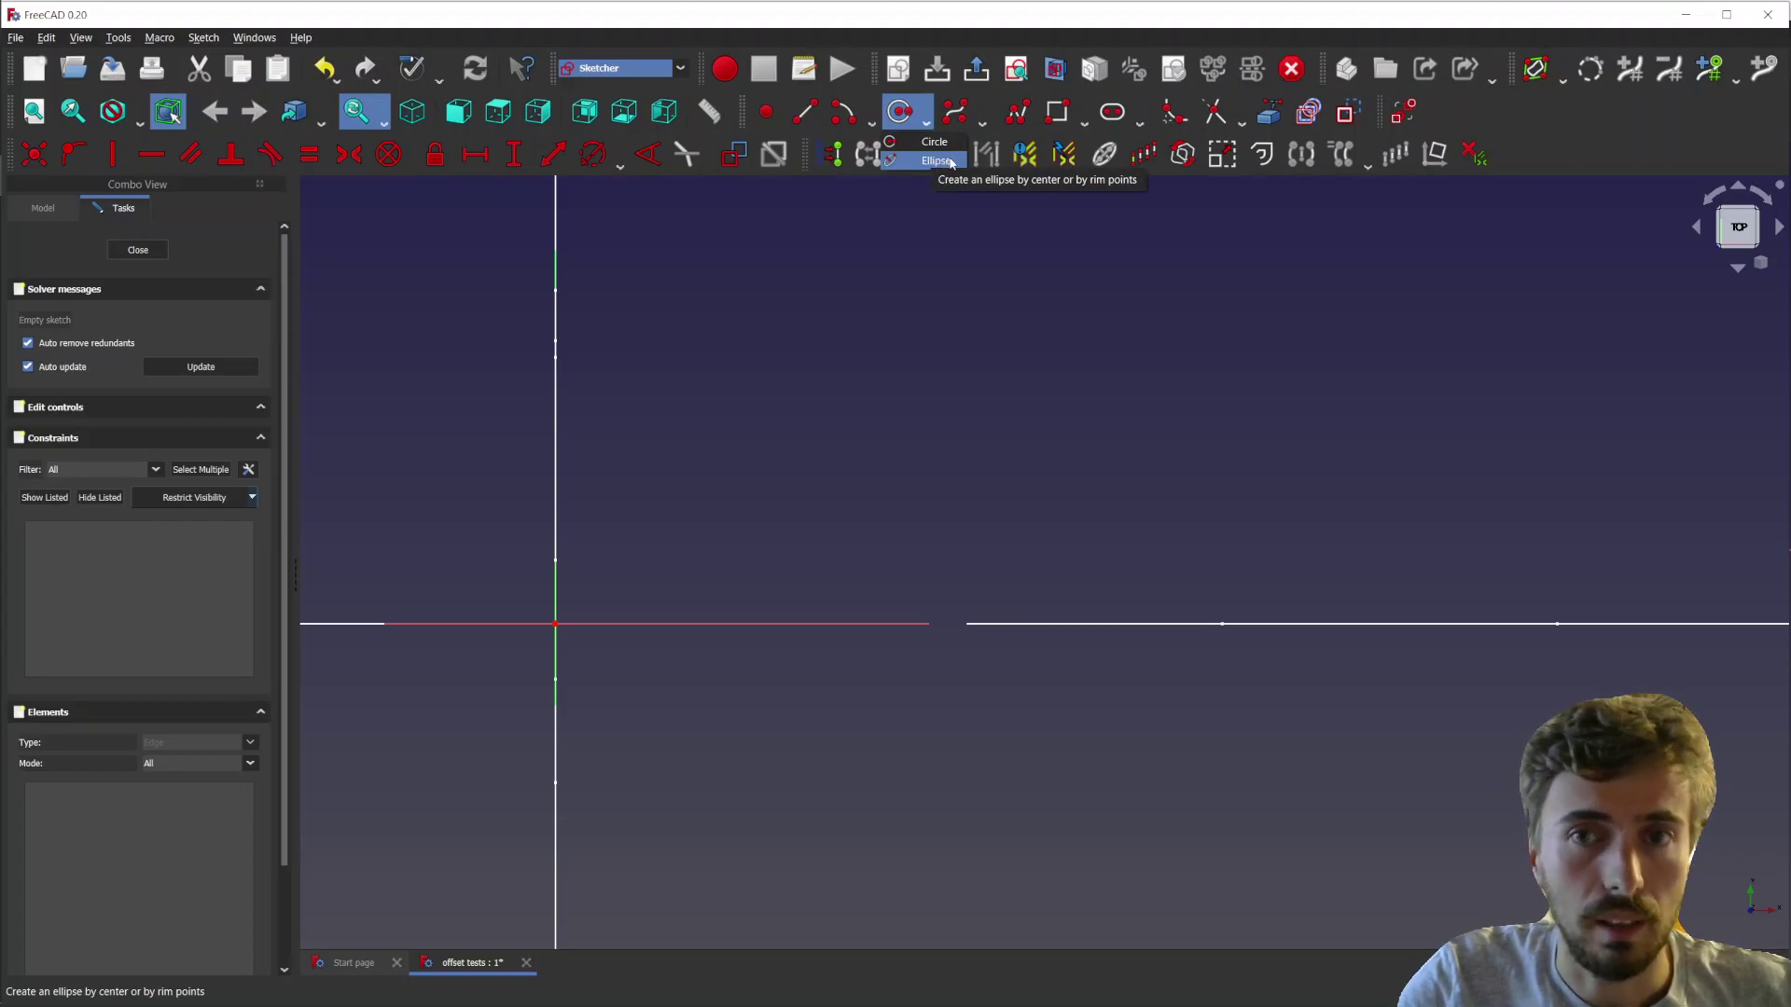
pyautogui.click(936, 160)
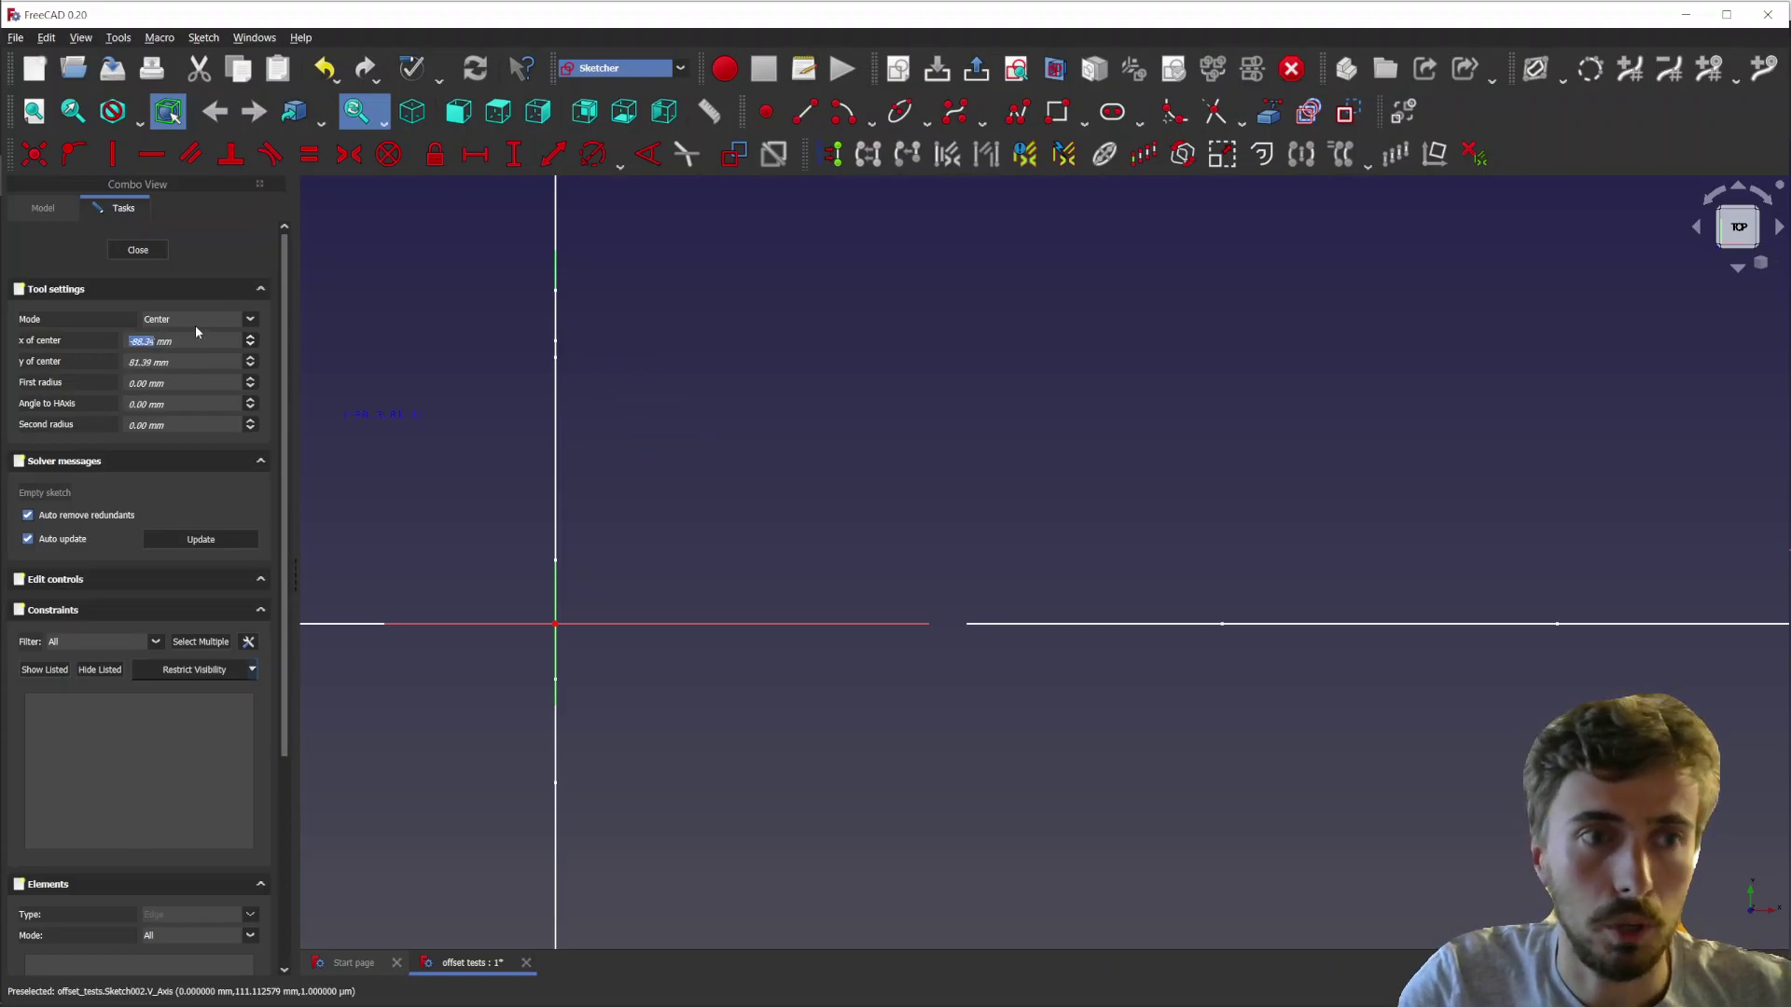
pyautogui.press('m')
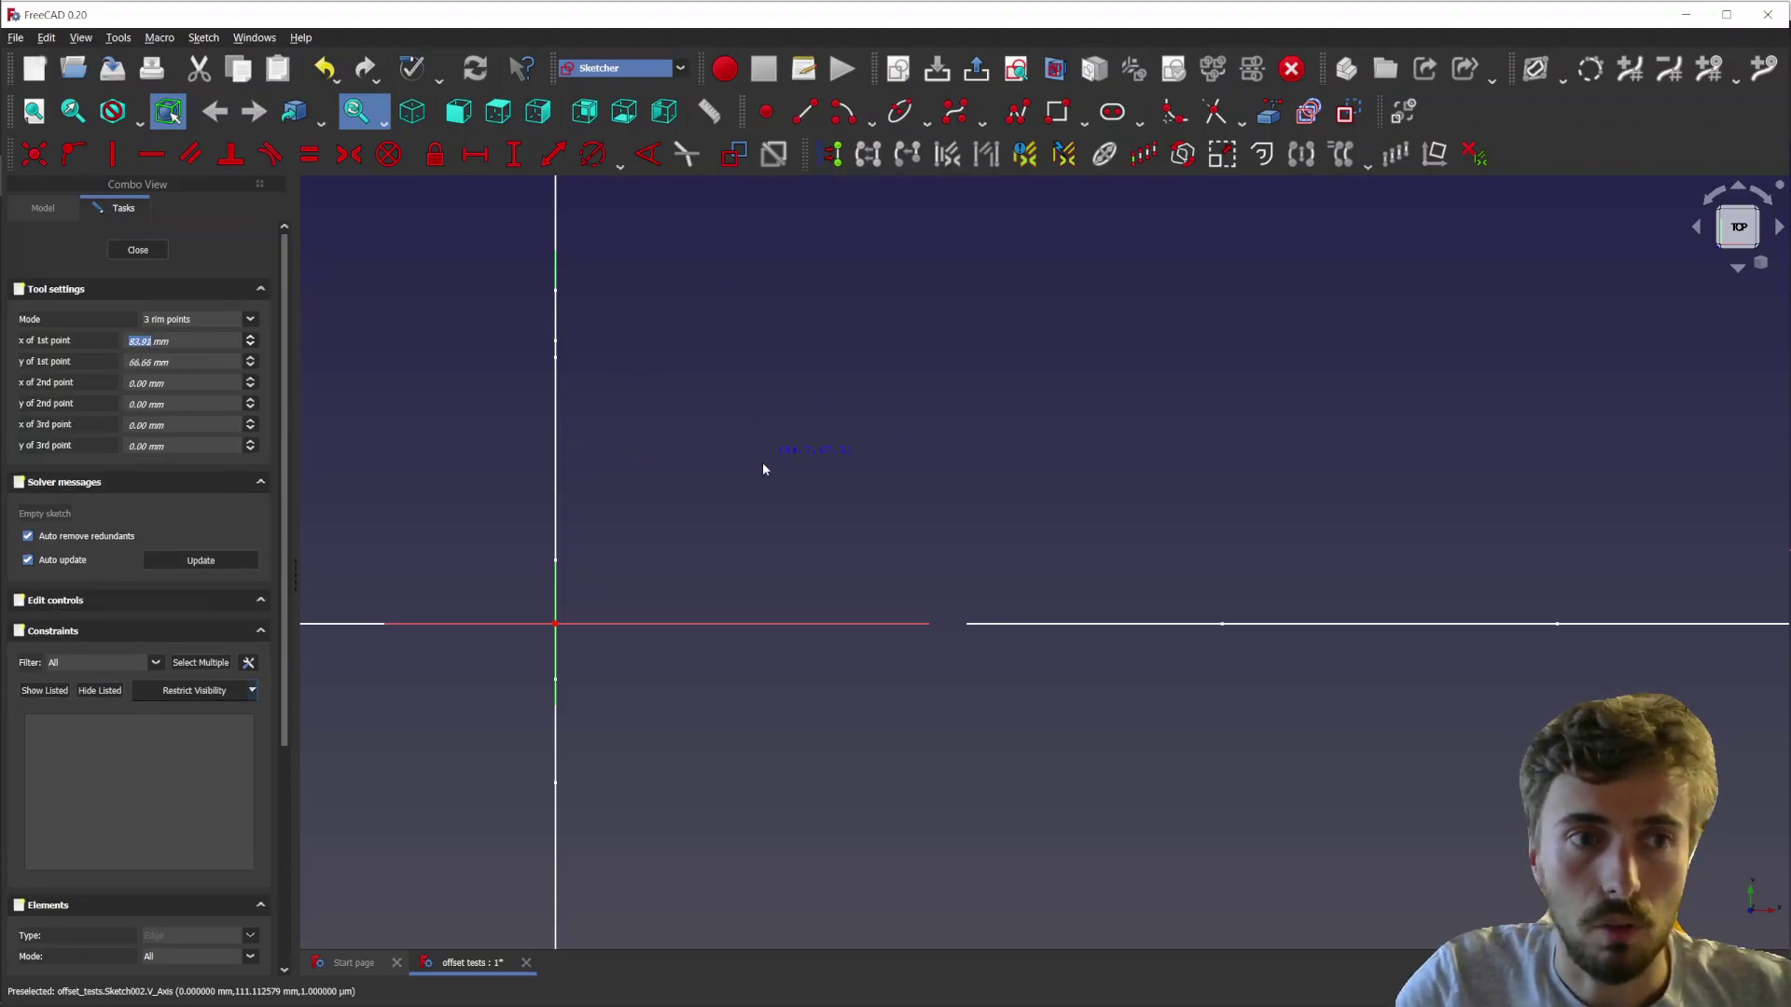
pyautogui.click(735, 501)
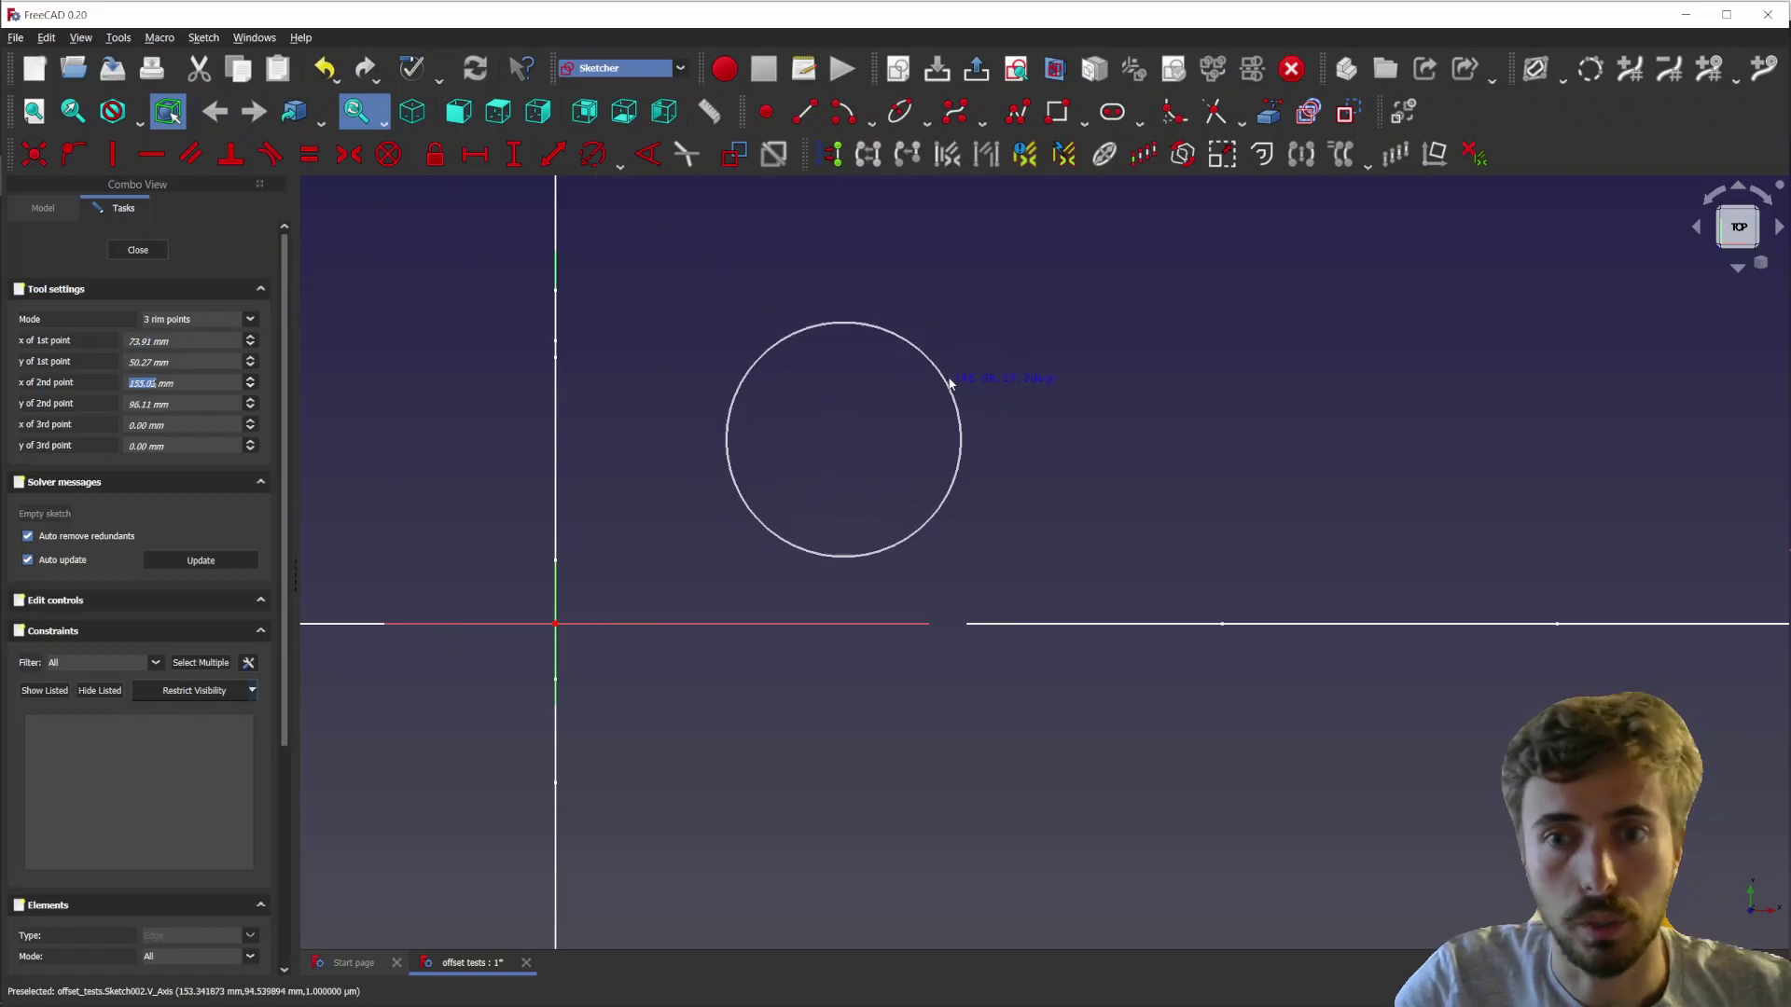
pyautogui.click(949, 382)
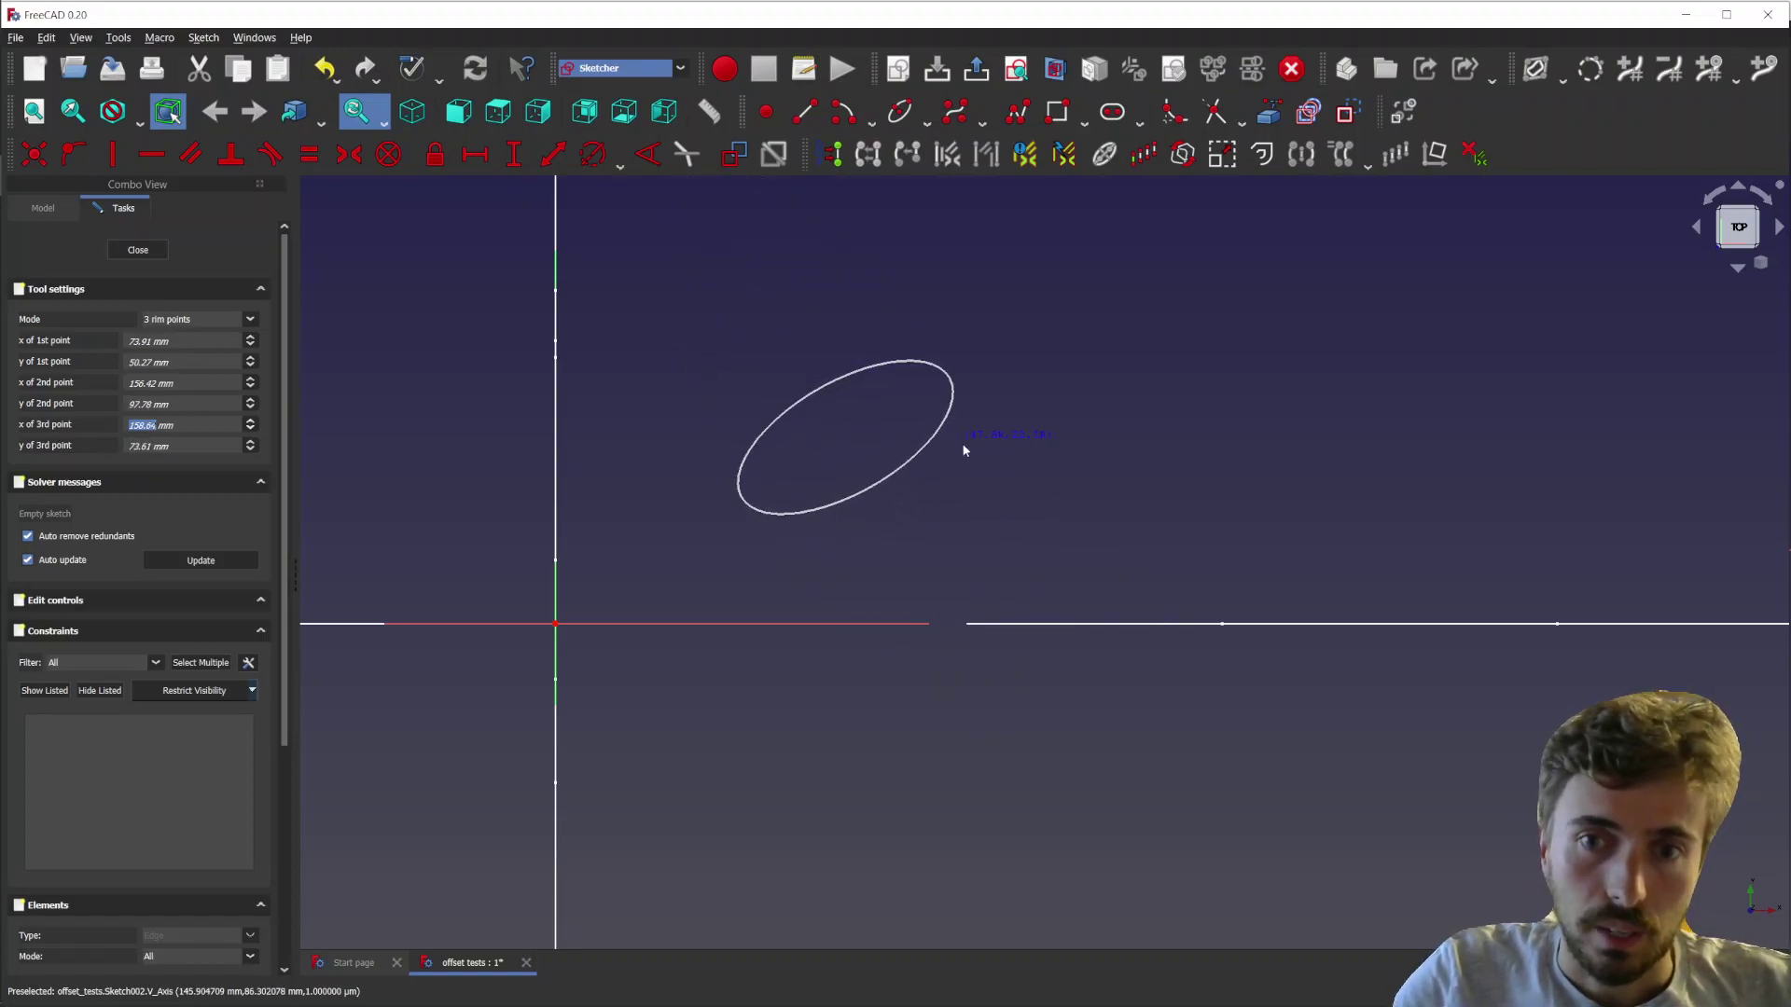
pyautogui.press('Escape')
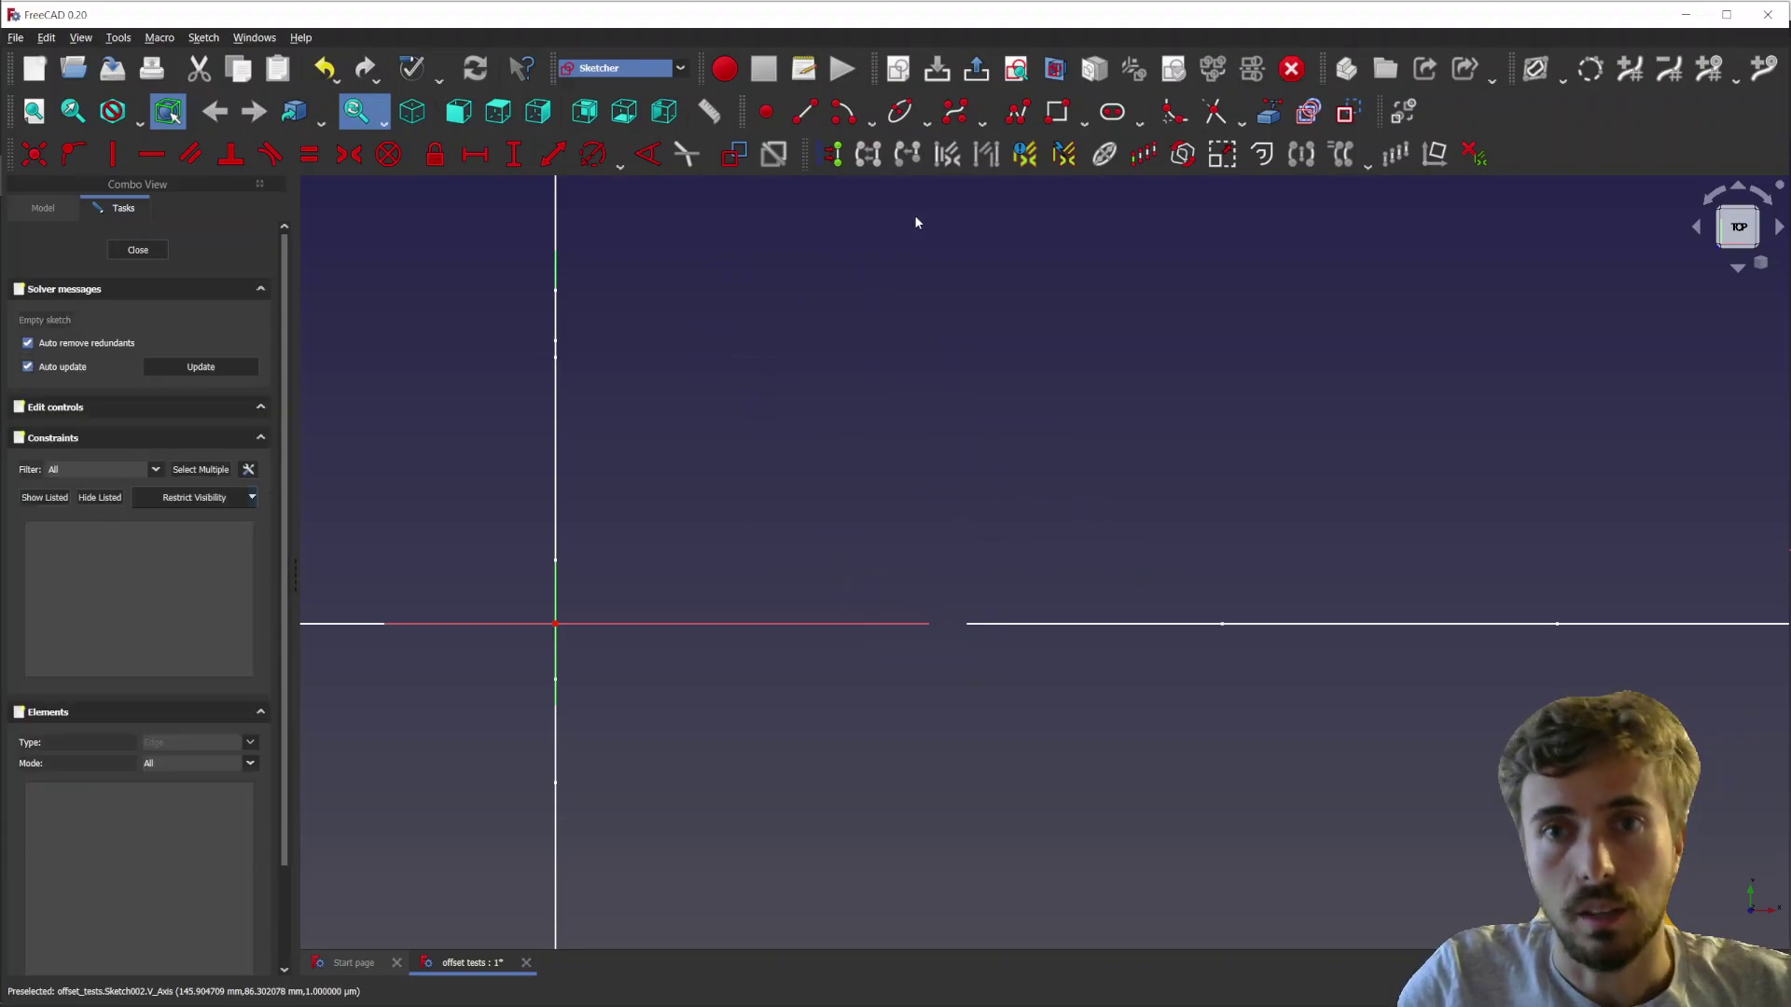
# - Start Arc of Circle, compare the arc variants with the other FreeCAD window's conic commands, return to offset tests, and leave the tool without drawing
pyautogui.click(871, 122)
pyautogui.click(886, 144)
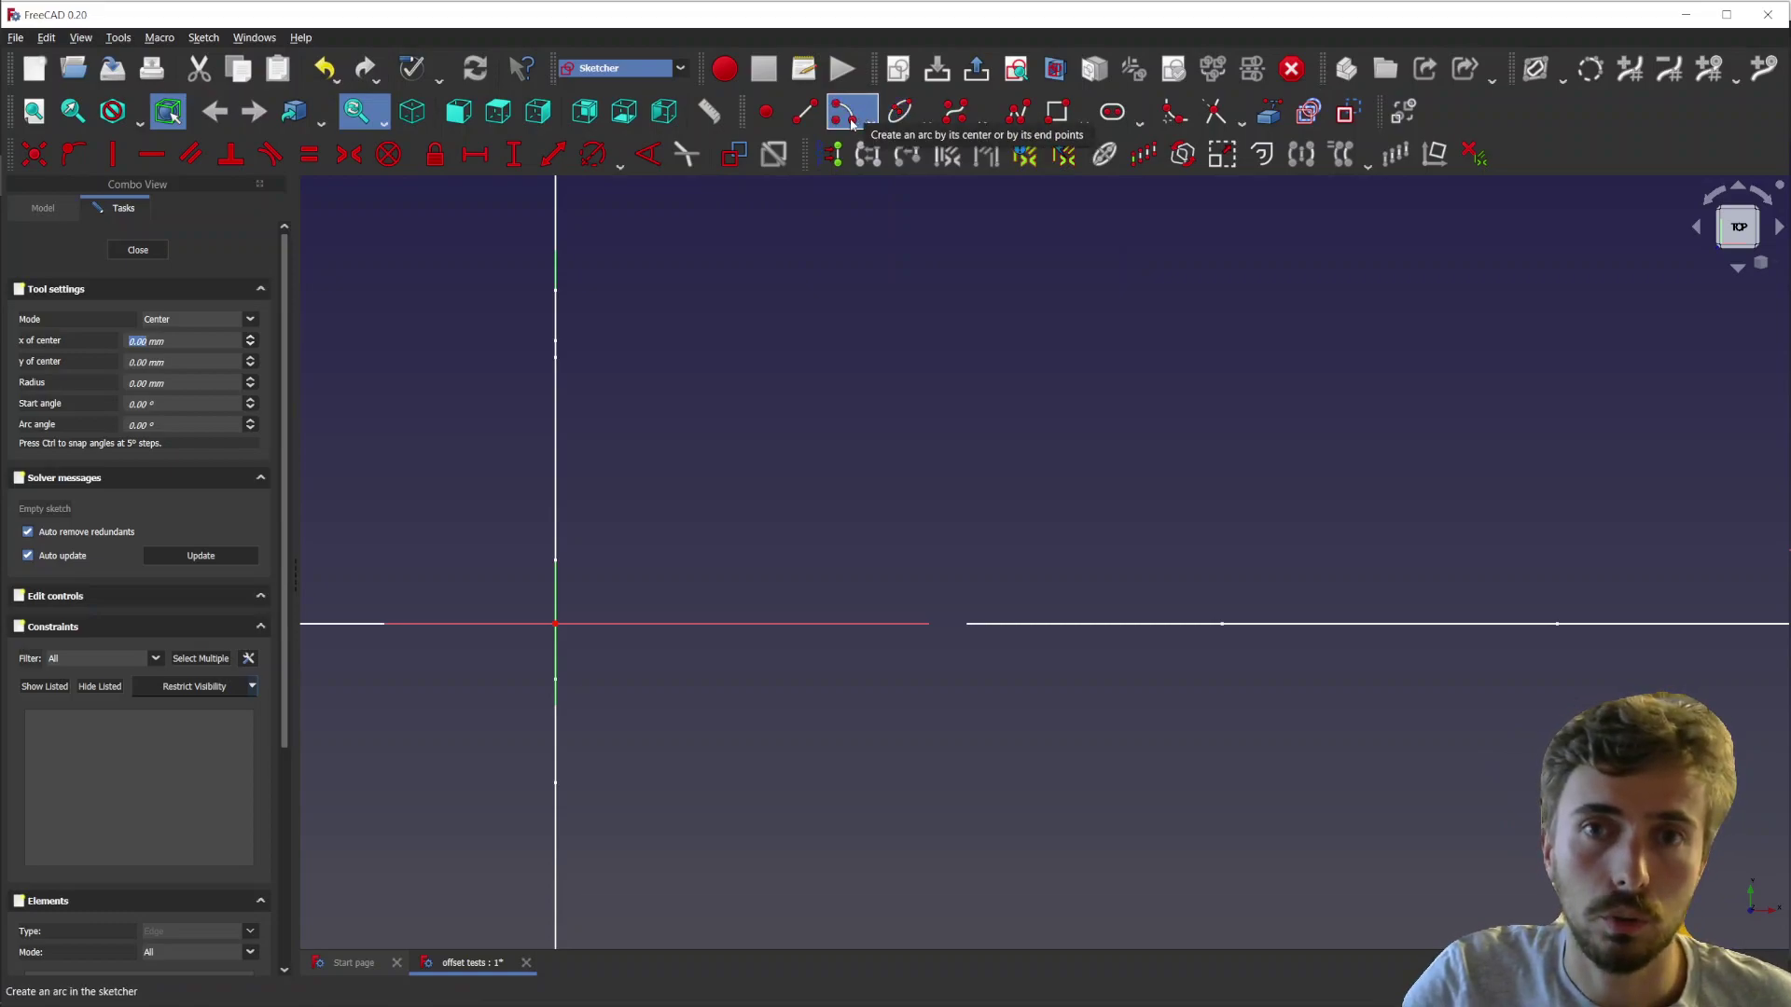
pyautogui.click(874, 121)
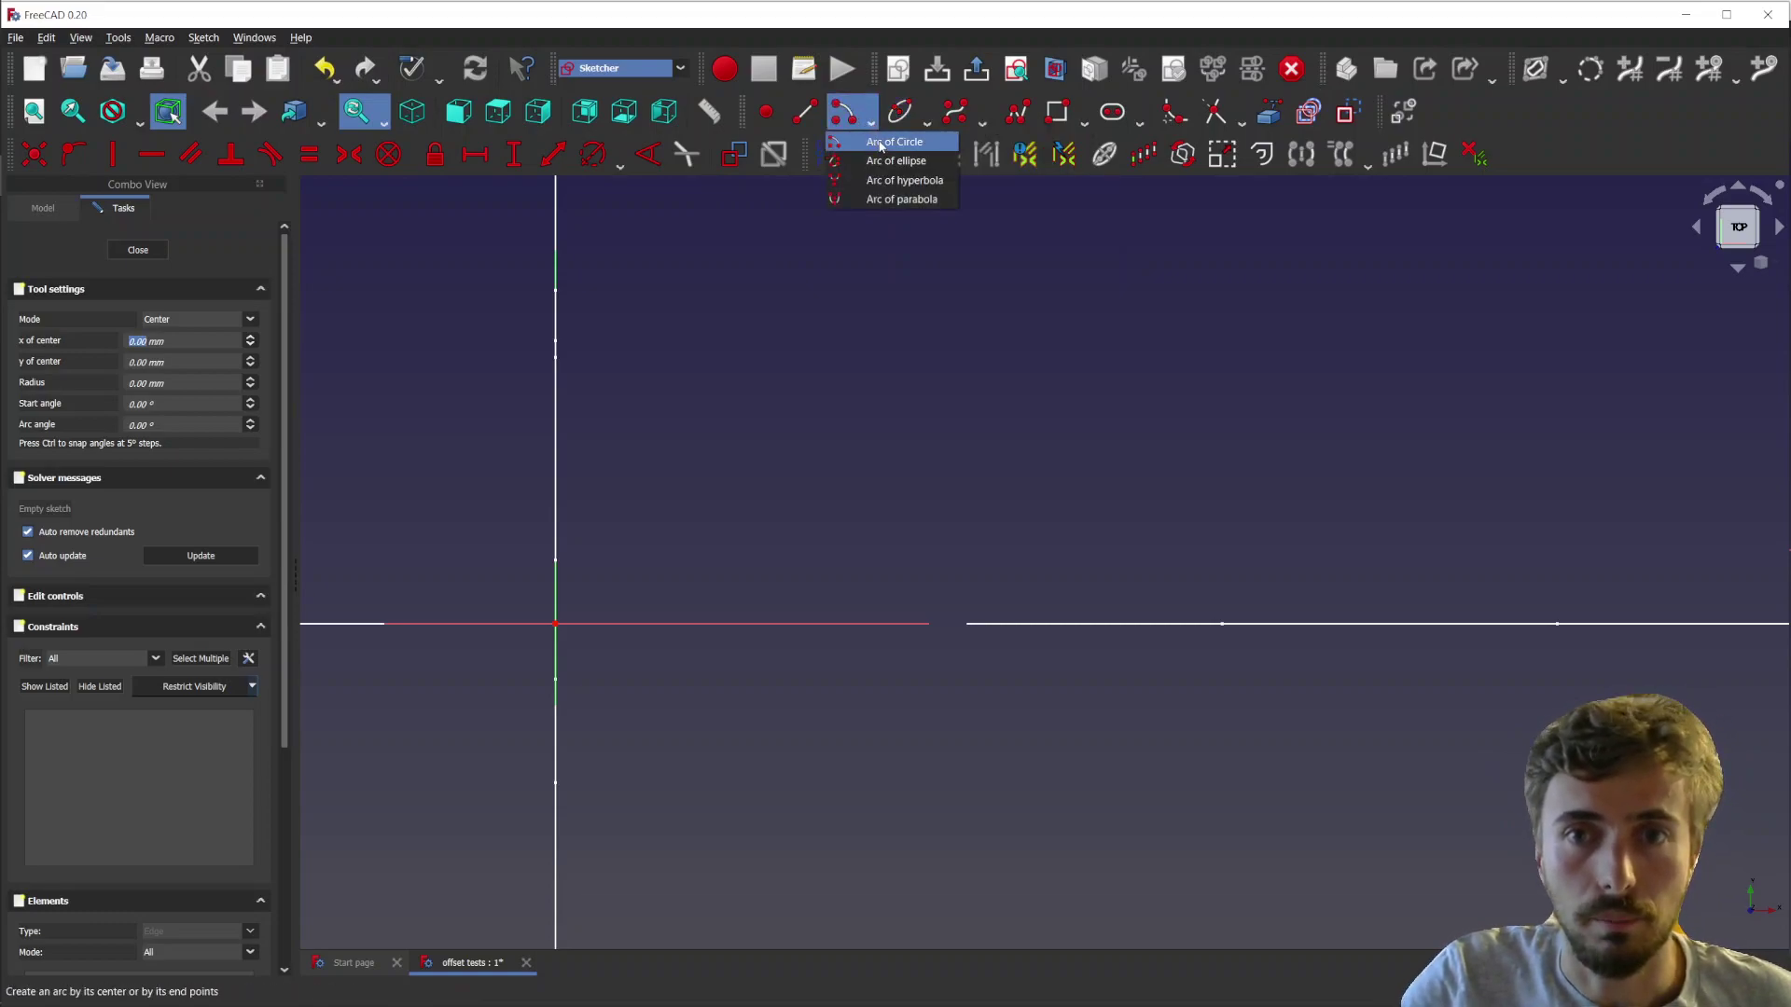
pyautogui.click(867, 118)
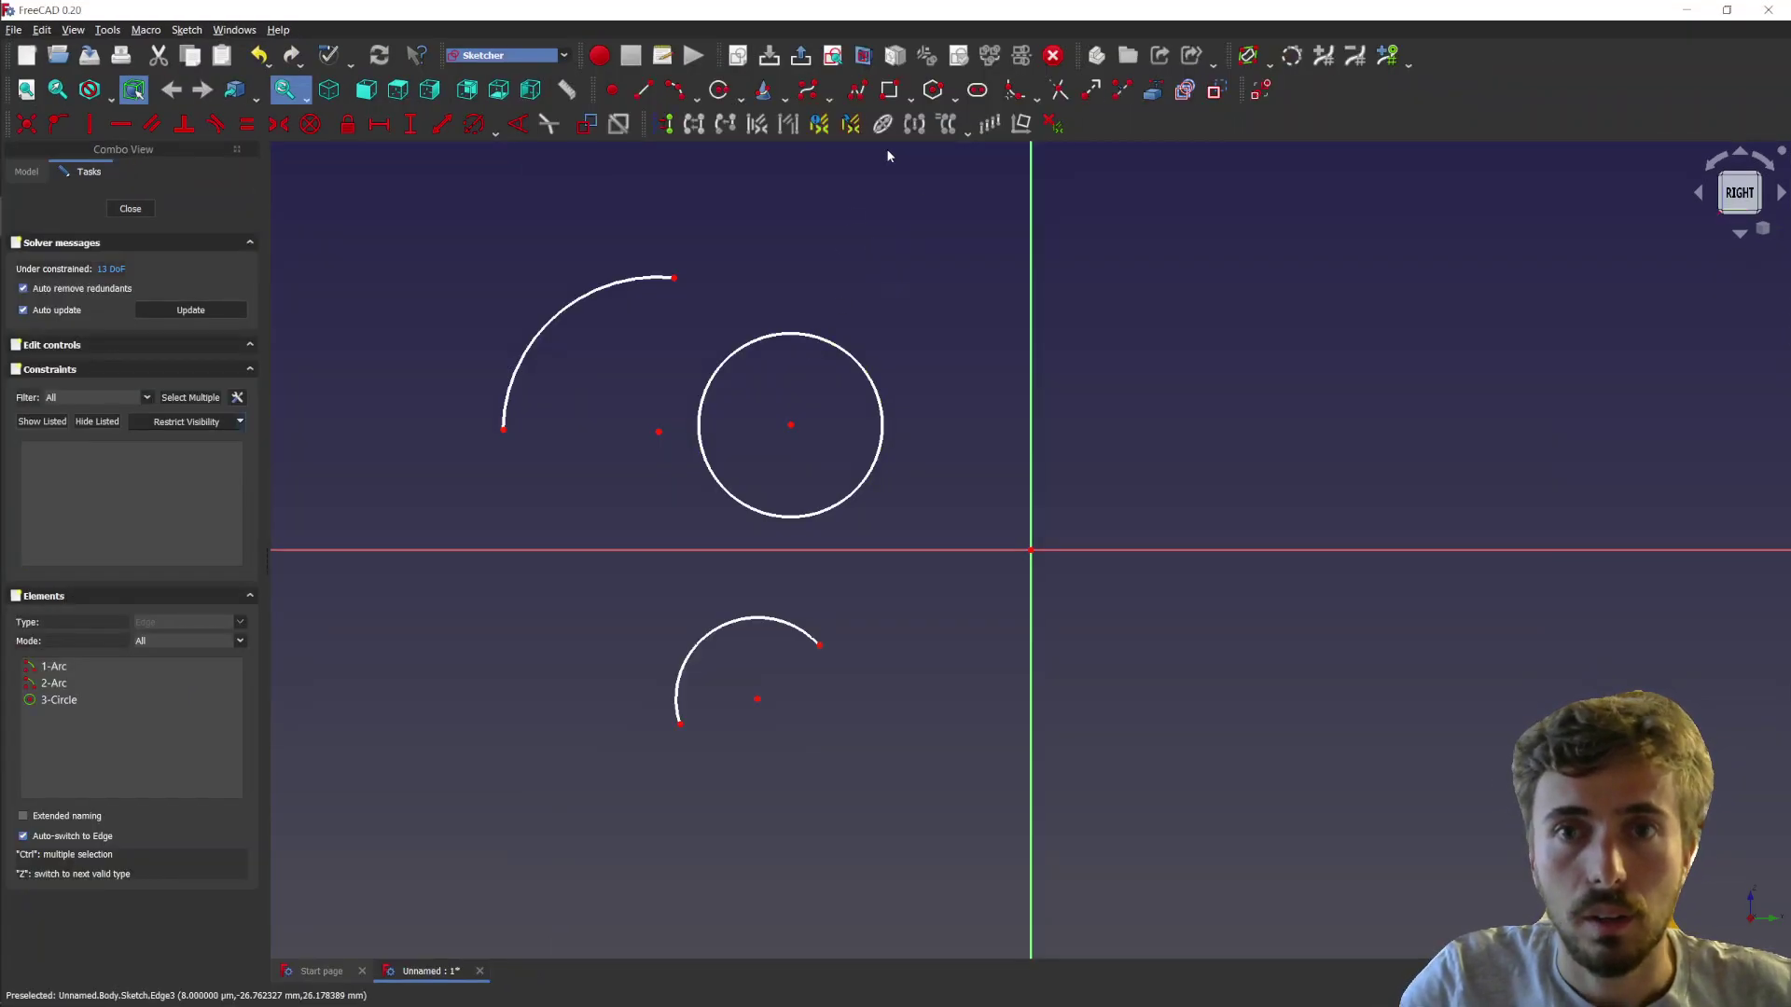
pyautogui.click(786, 97)
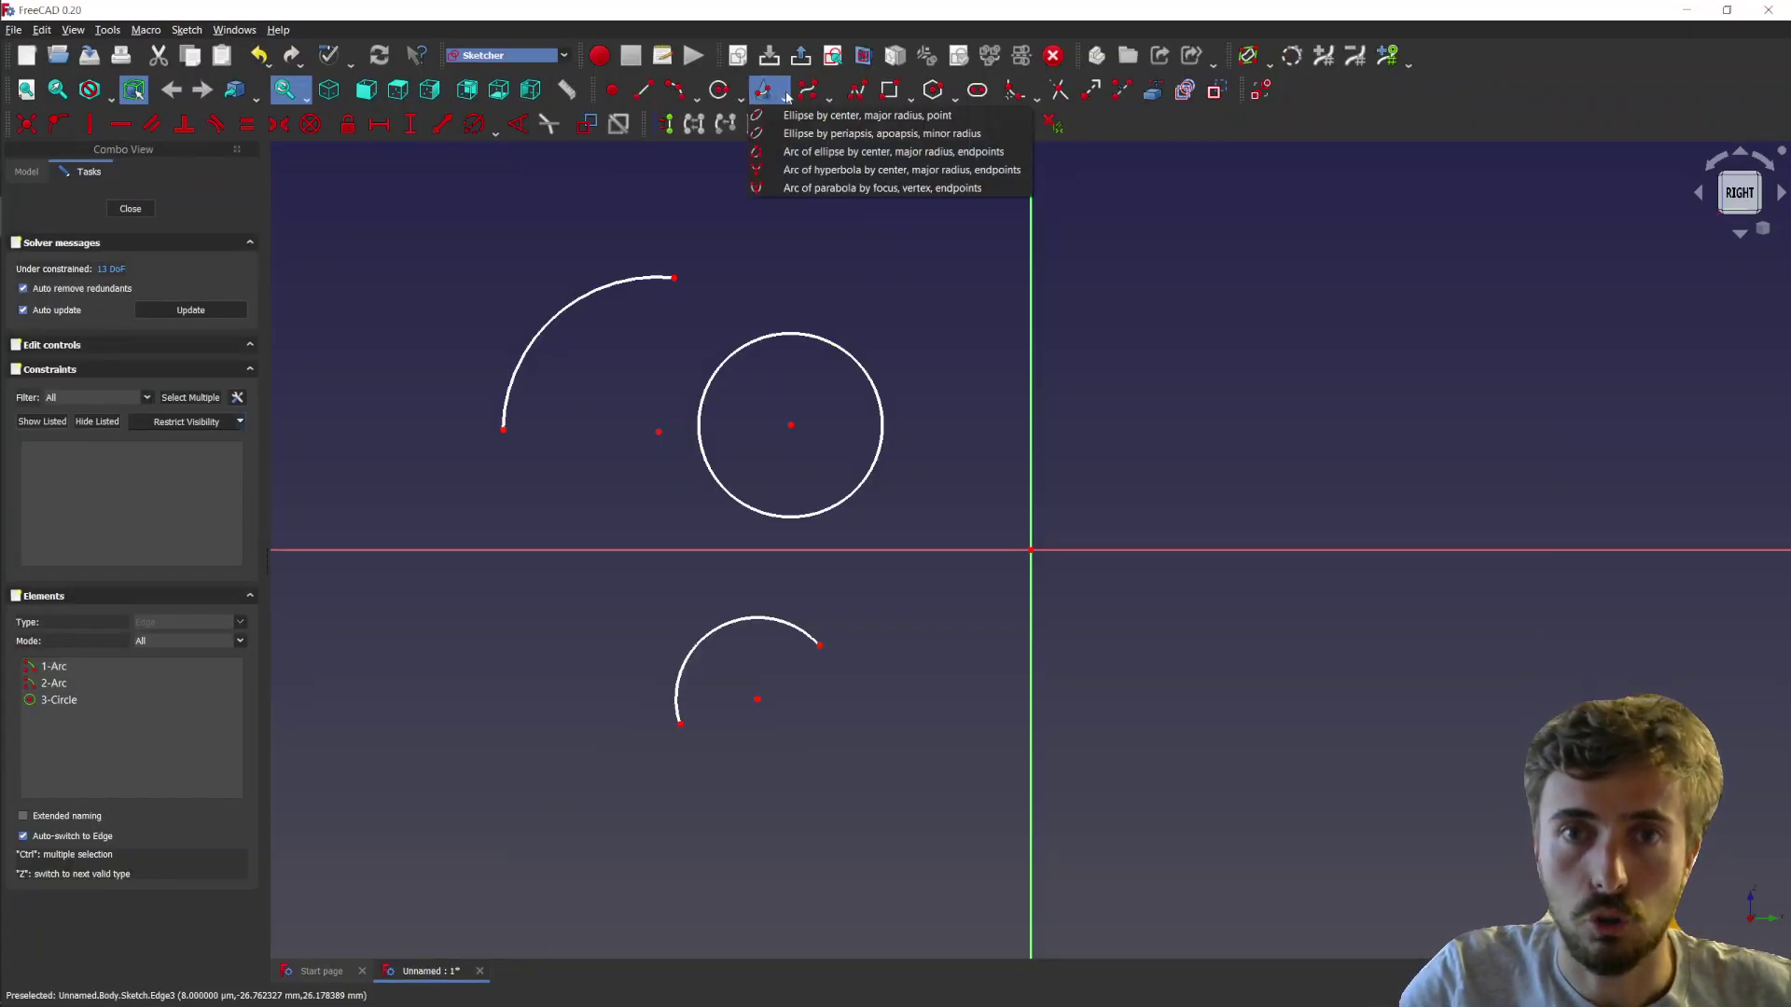
pyautogui.click(786, 97)
pyautogui.hotkey('alt', 'Tab')
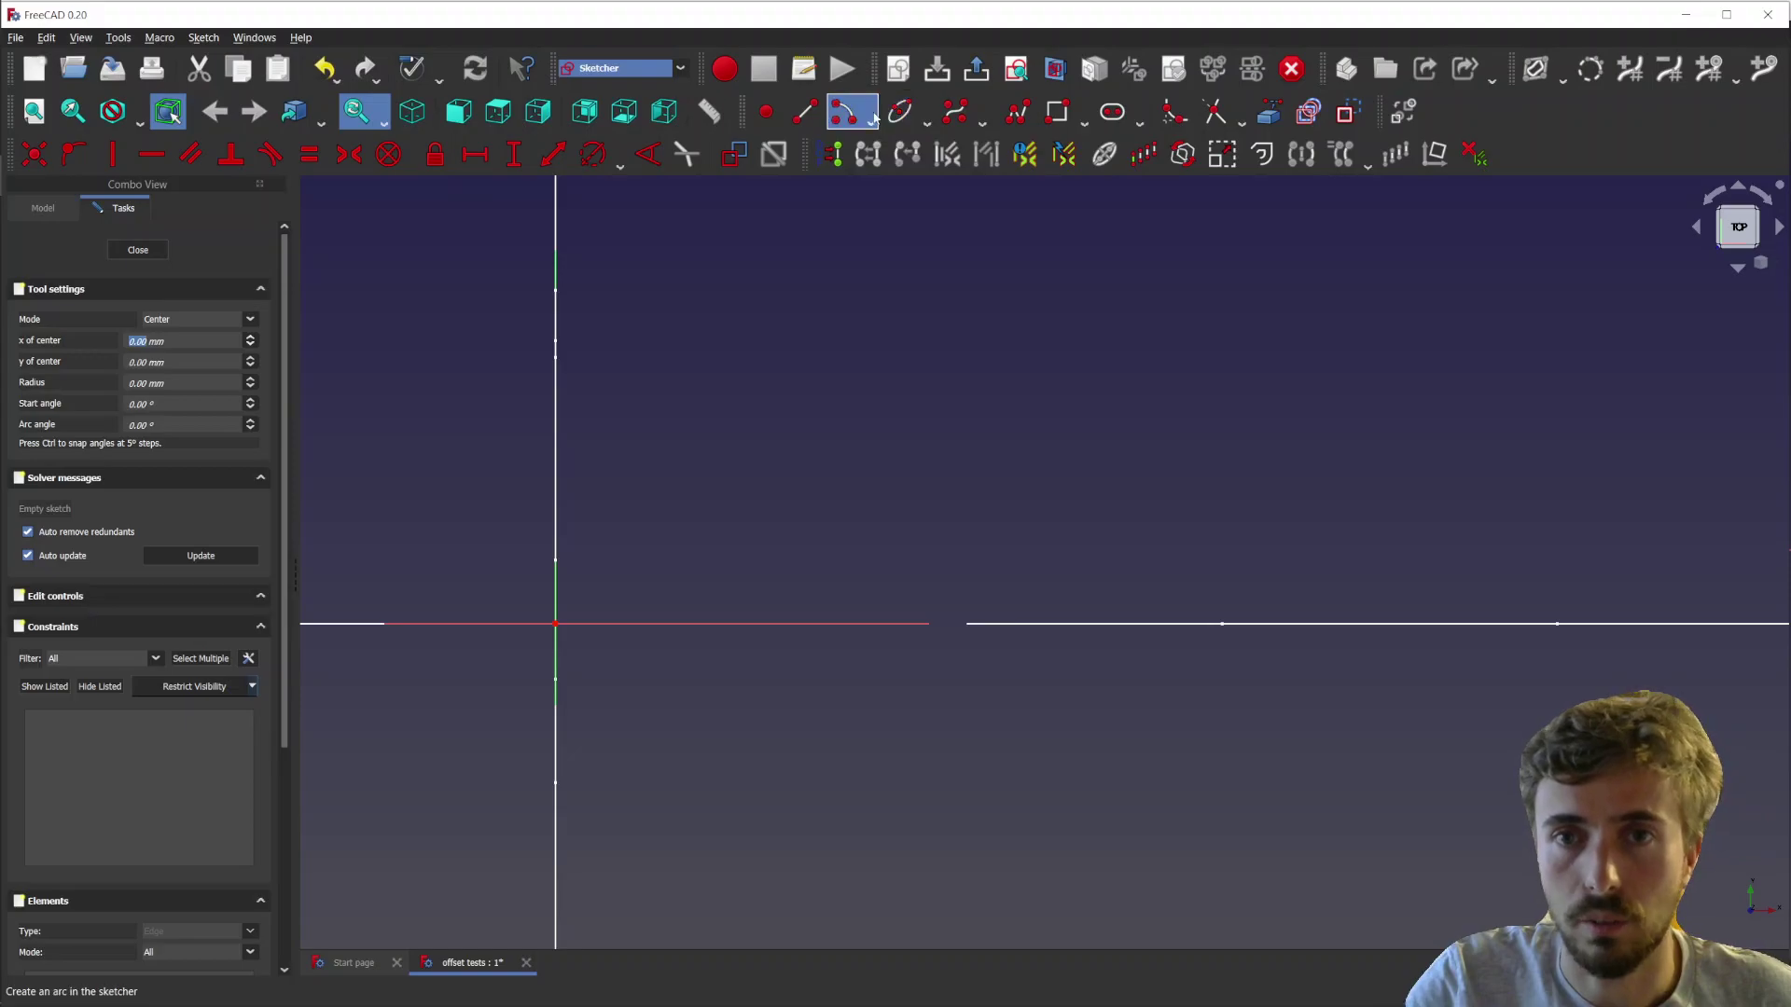
pyautogui.click(872, 120)
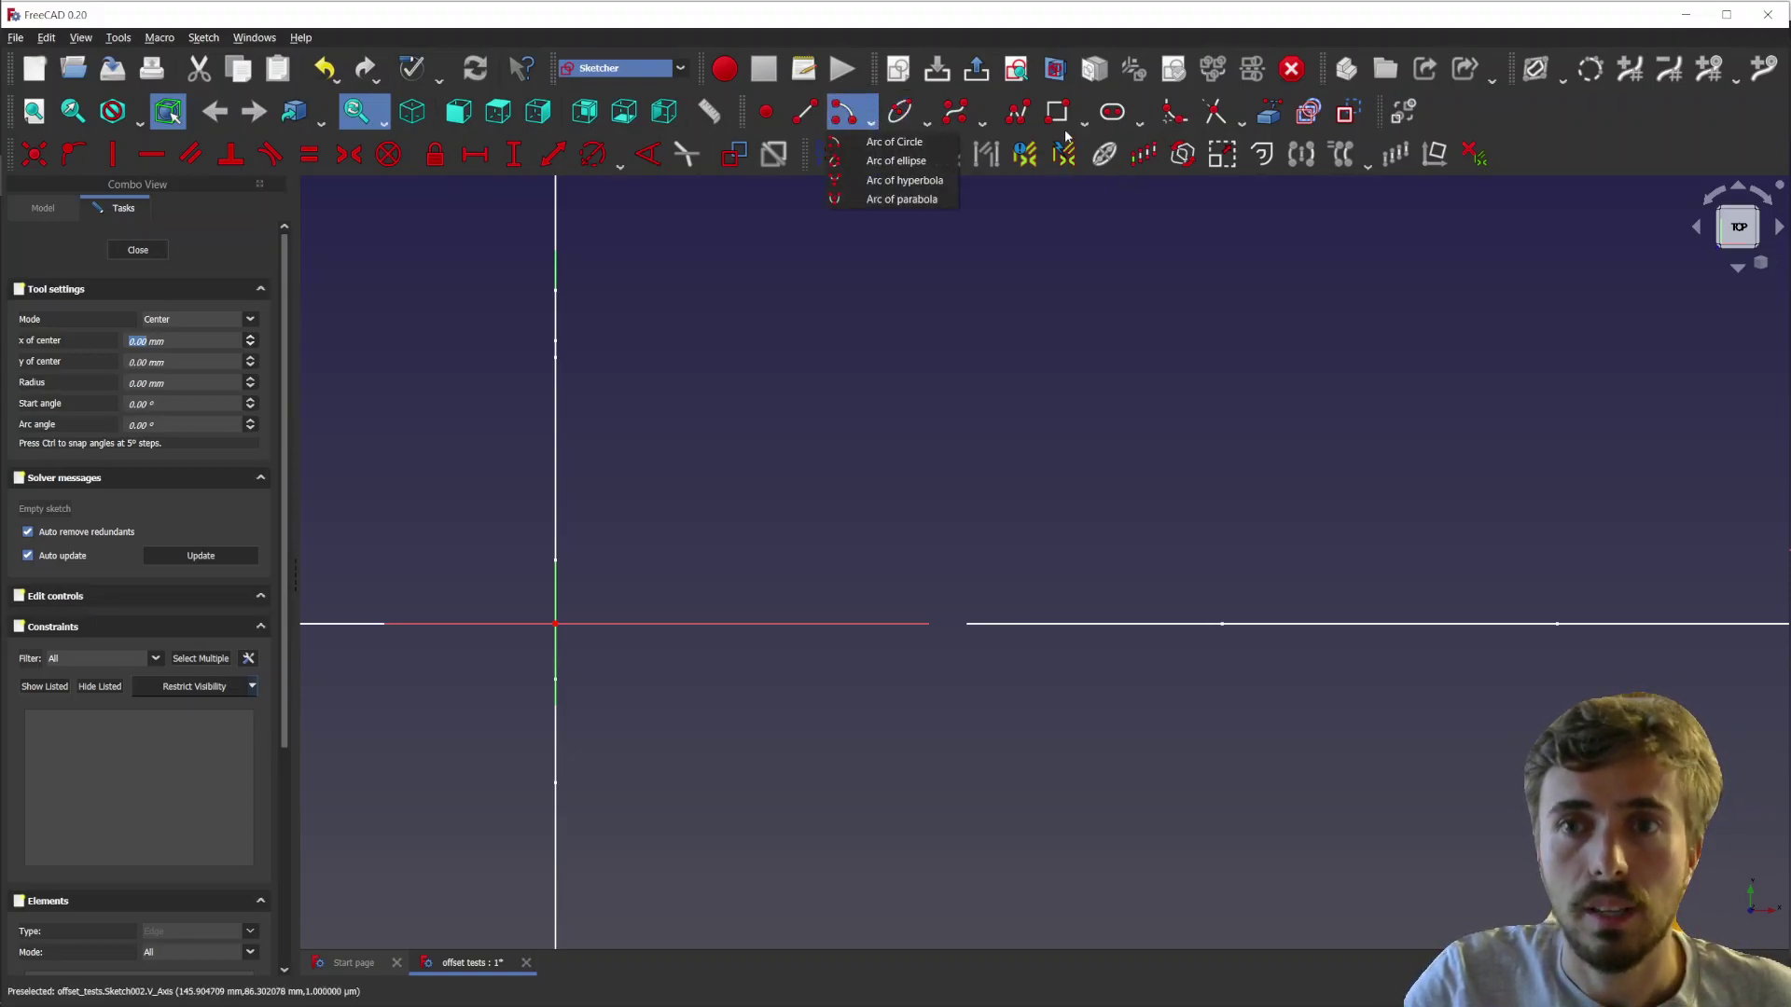
pyautogui.click(996, 292)
pyautogui.press('Escape')
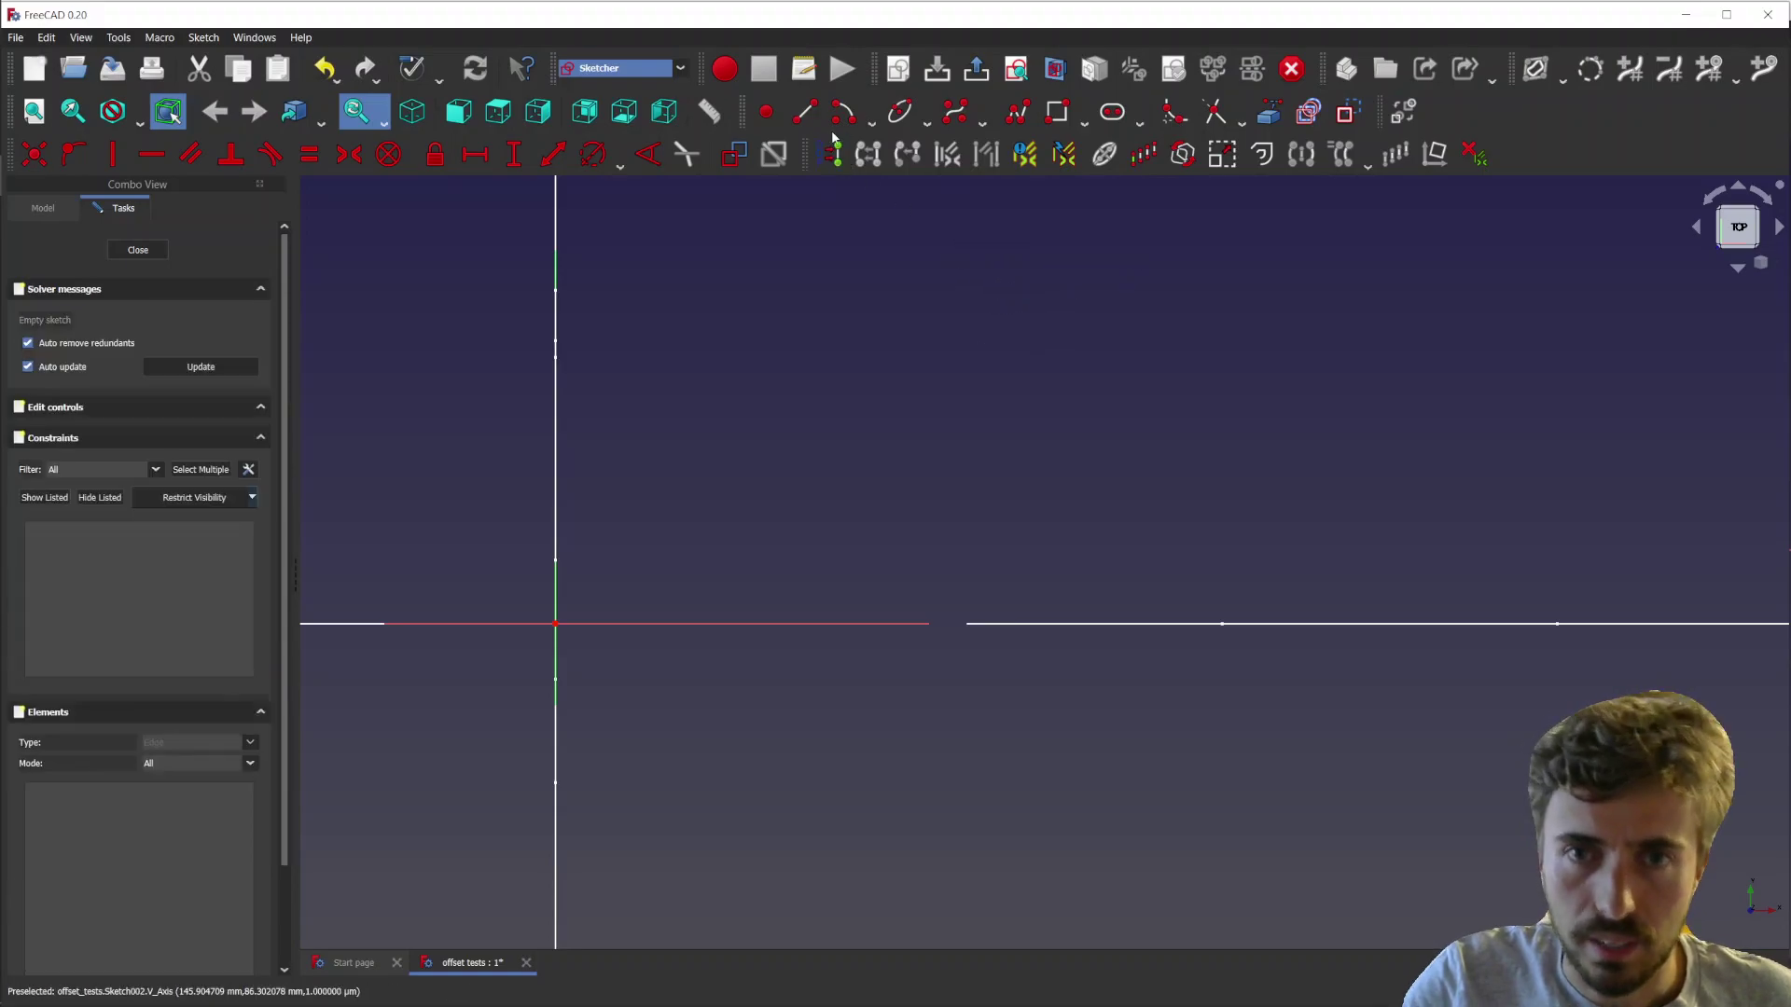
# - Examine the arc command group and the circle and ellipse command group without starting any of them
pyautogui.click(871, 123)
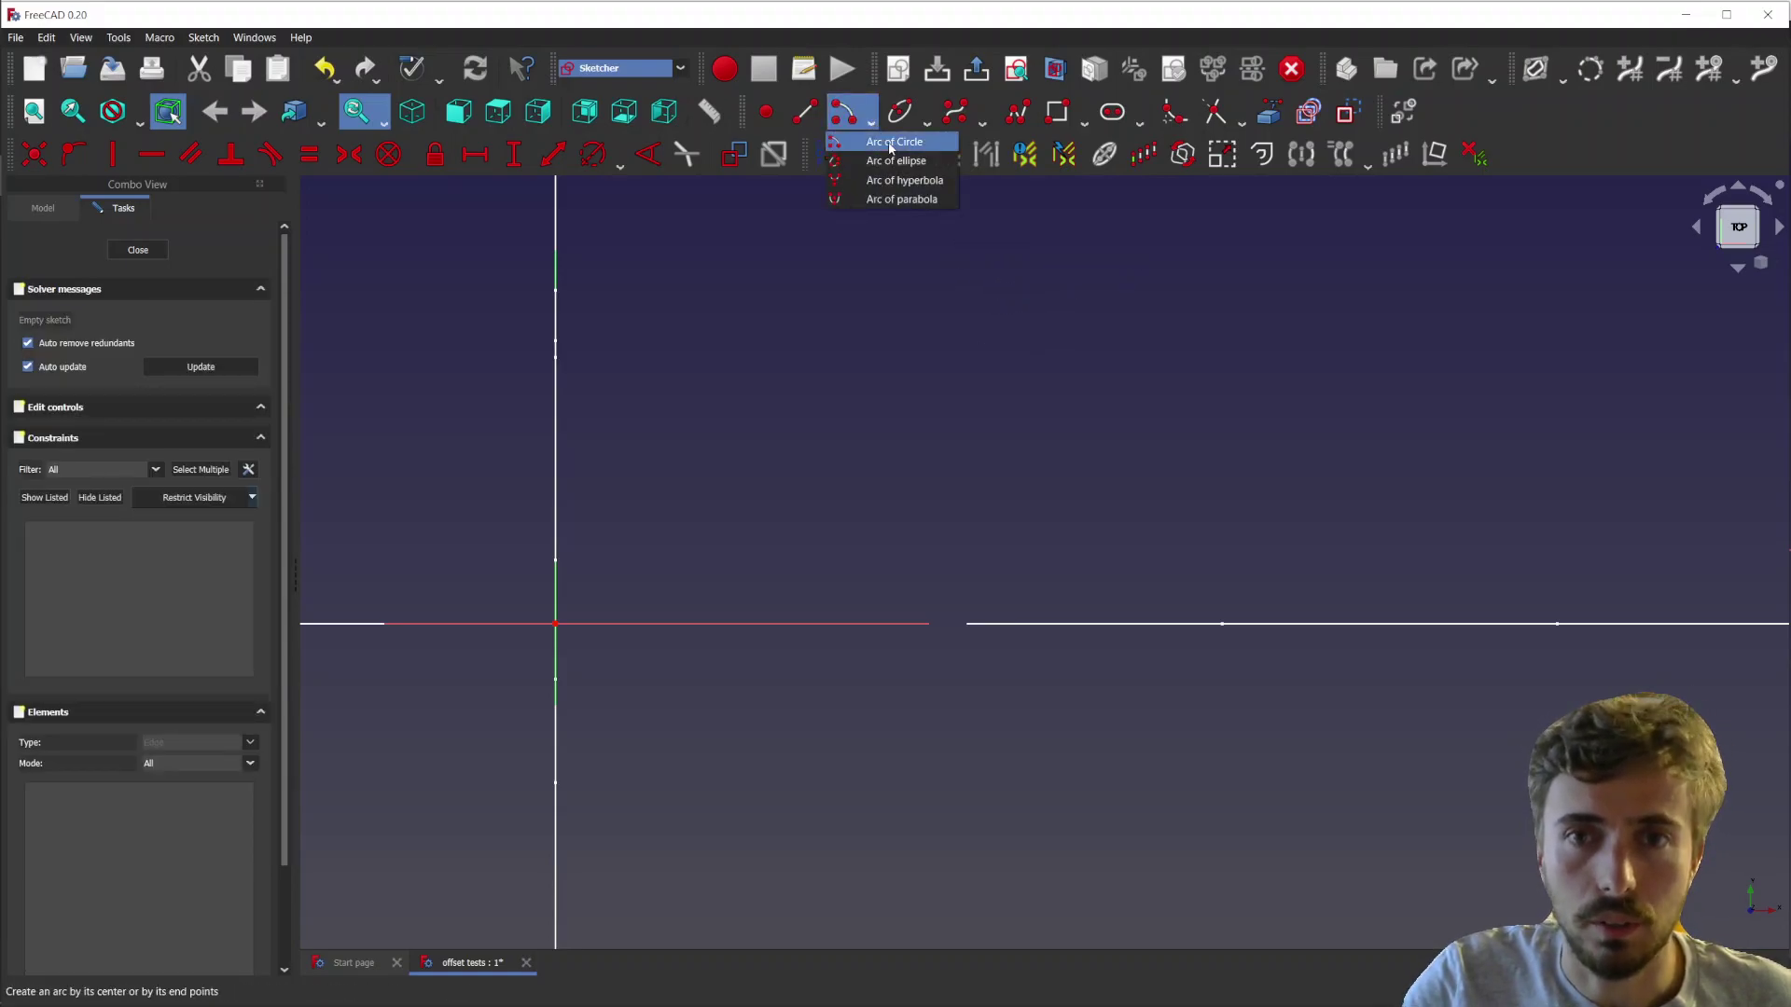
pyautogui.click(926, 122)
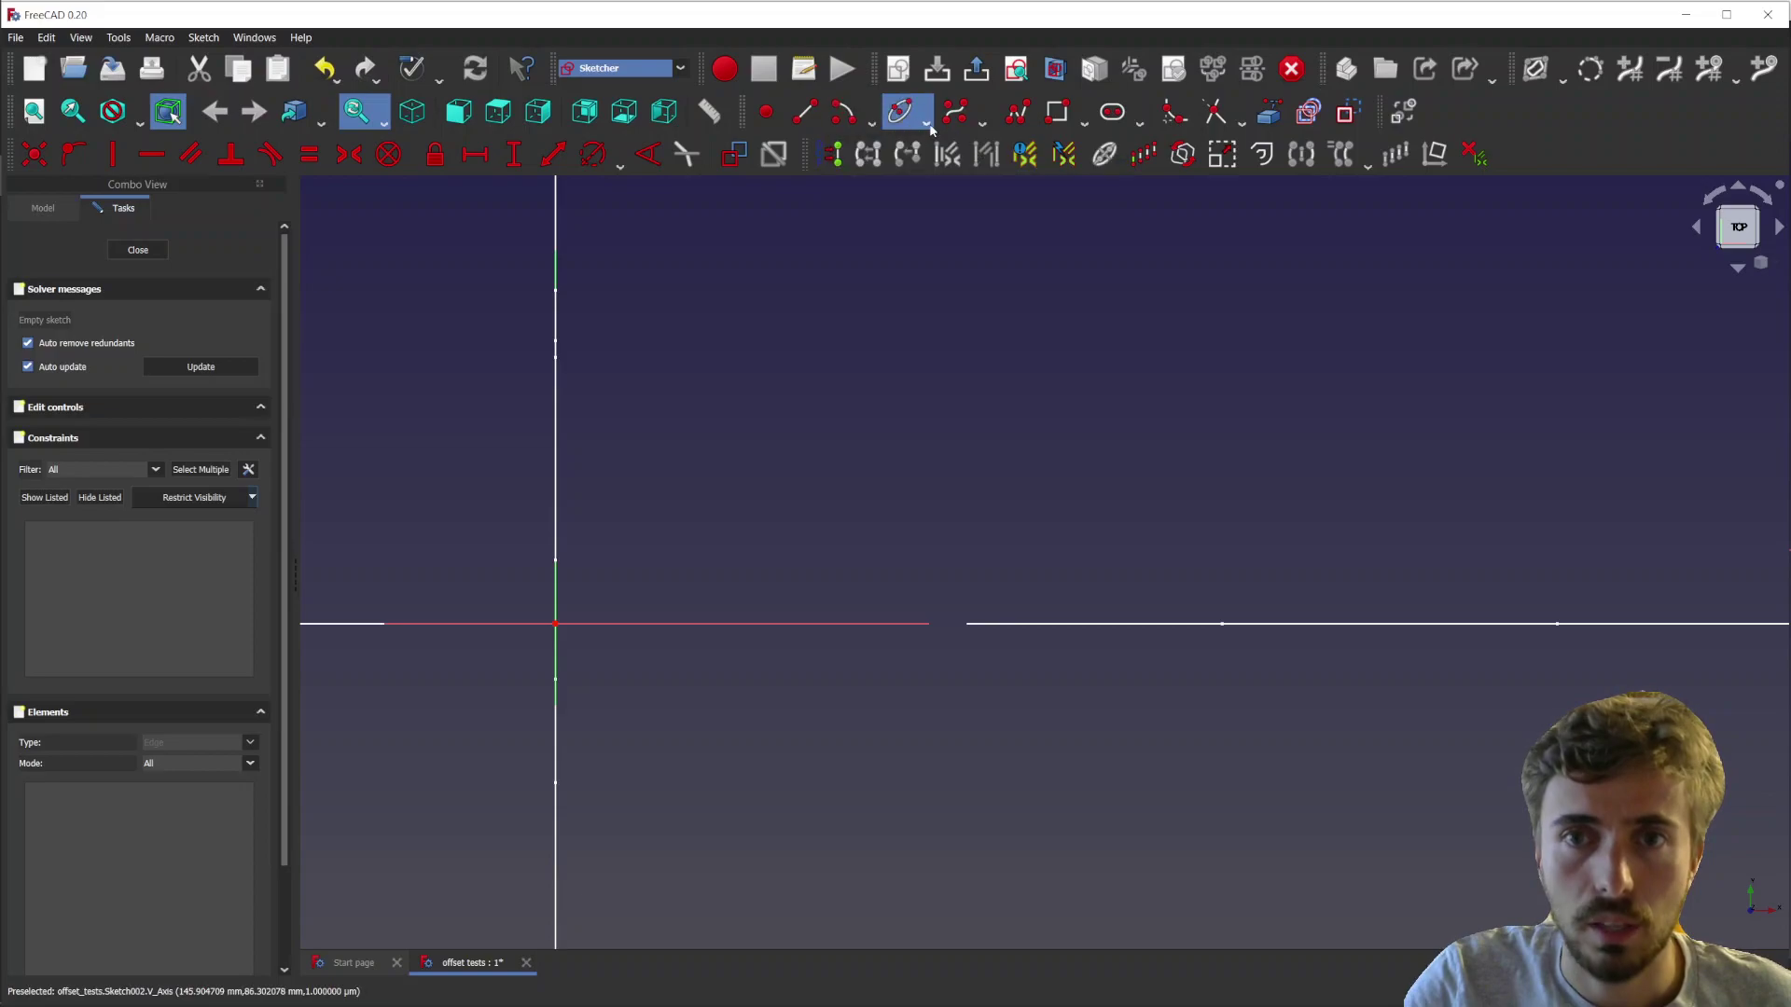
pyautogui.click(926, 123)
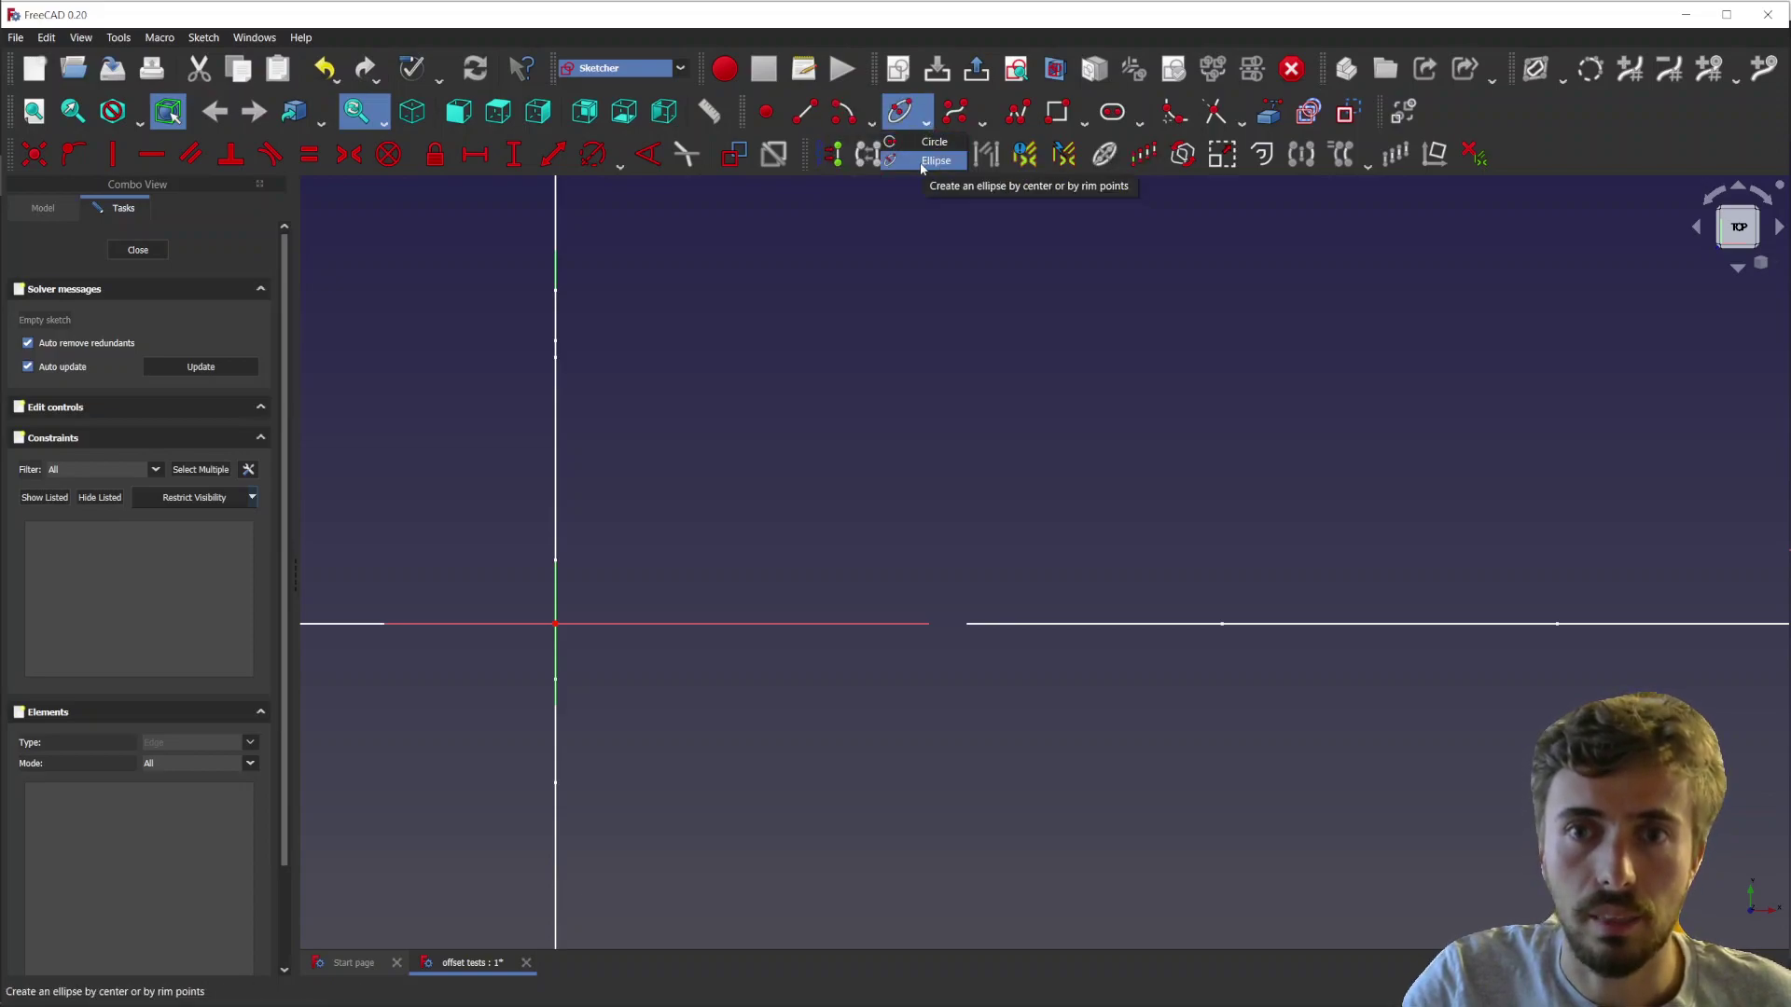
pyautogui.click(929, 124)
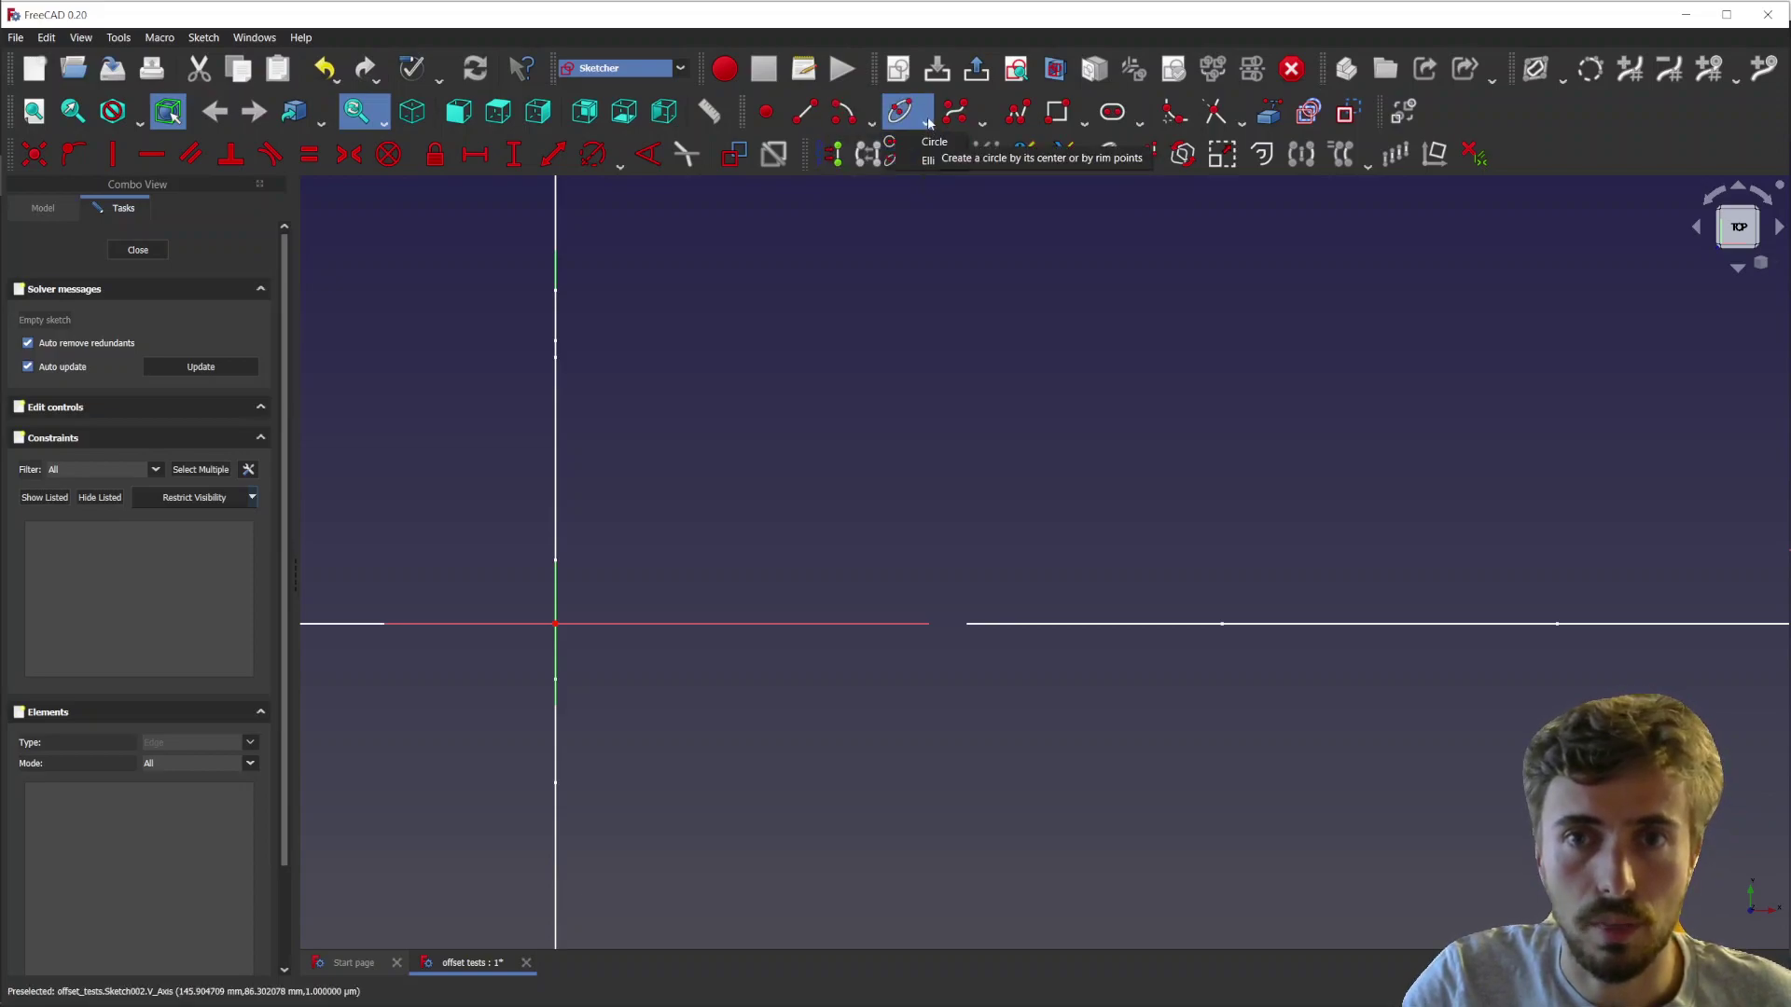
# - Draw a rectangle by diagonal corners above the horizontal axis, with its first corner about X 64 mm, Y 24 mm
pyautogui.click(1084, 114)
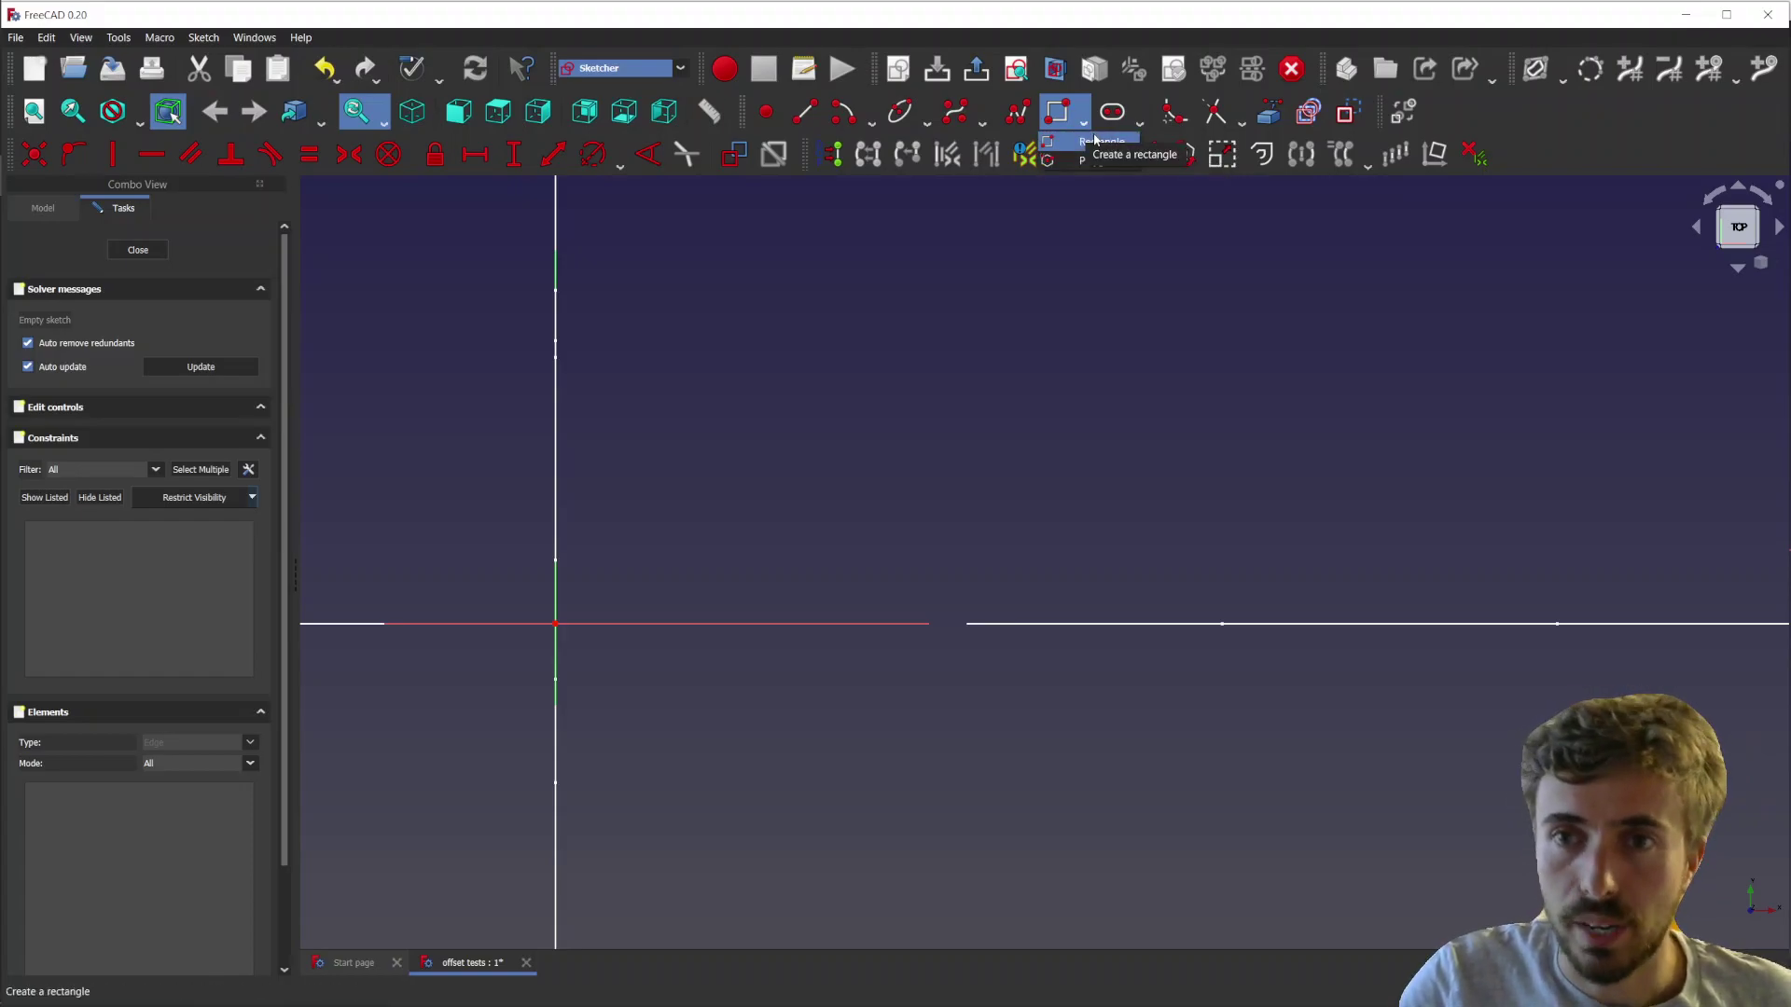
pyautogui.click(1095, 143)
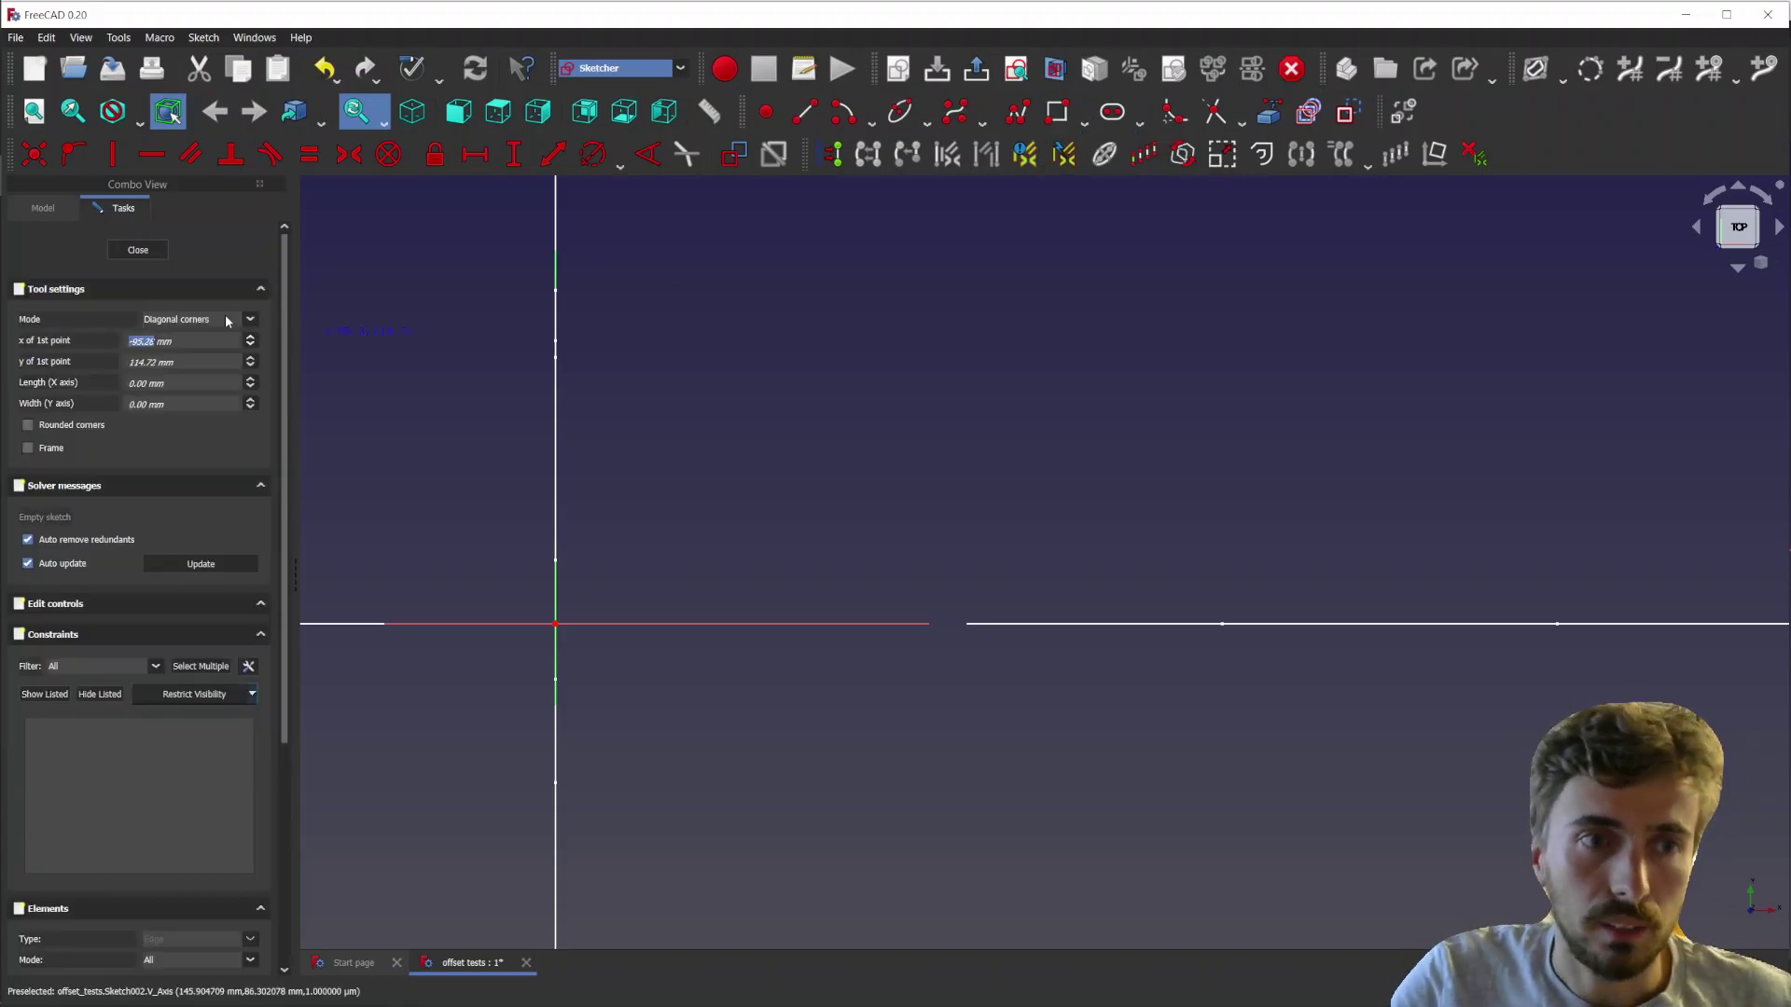
pyautogui.click(718, 562)
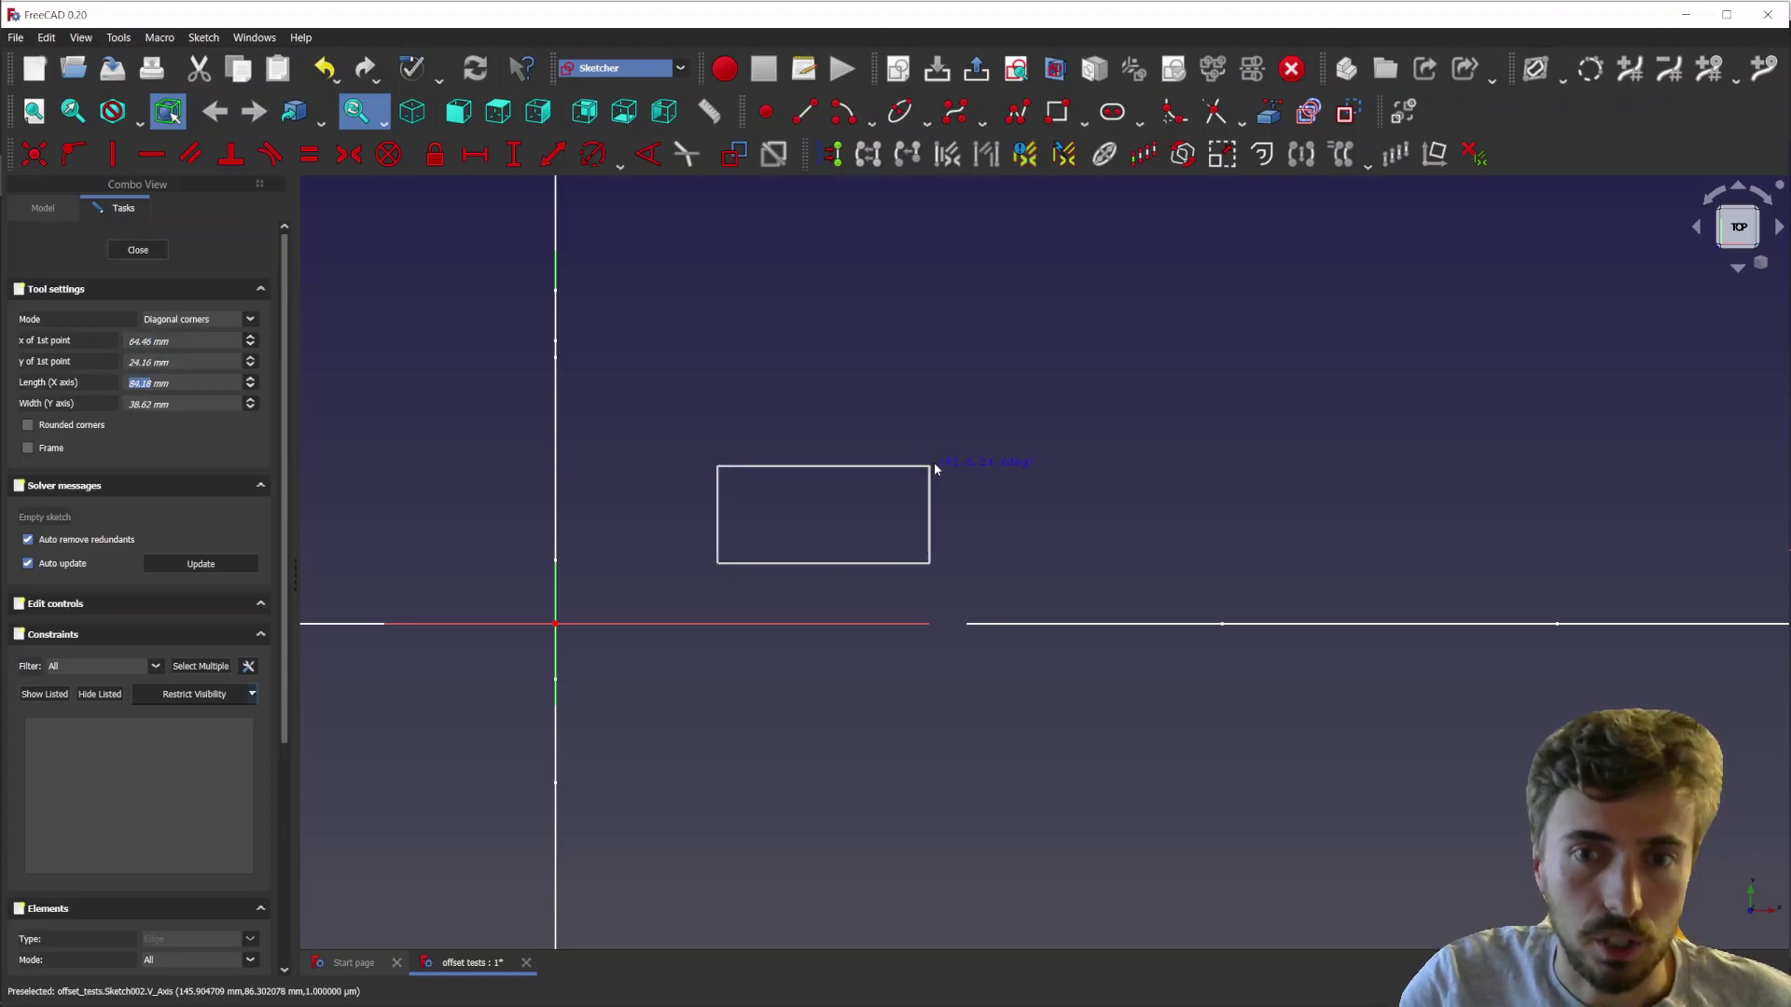
pyautogui.click(936, 463)
# - Draw a second rectangle above the first in Center and corner mode, centered about X 81 mm, Y 106 mm
pyautogui.click(249, 320)
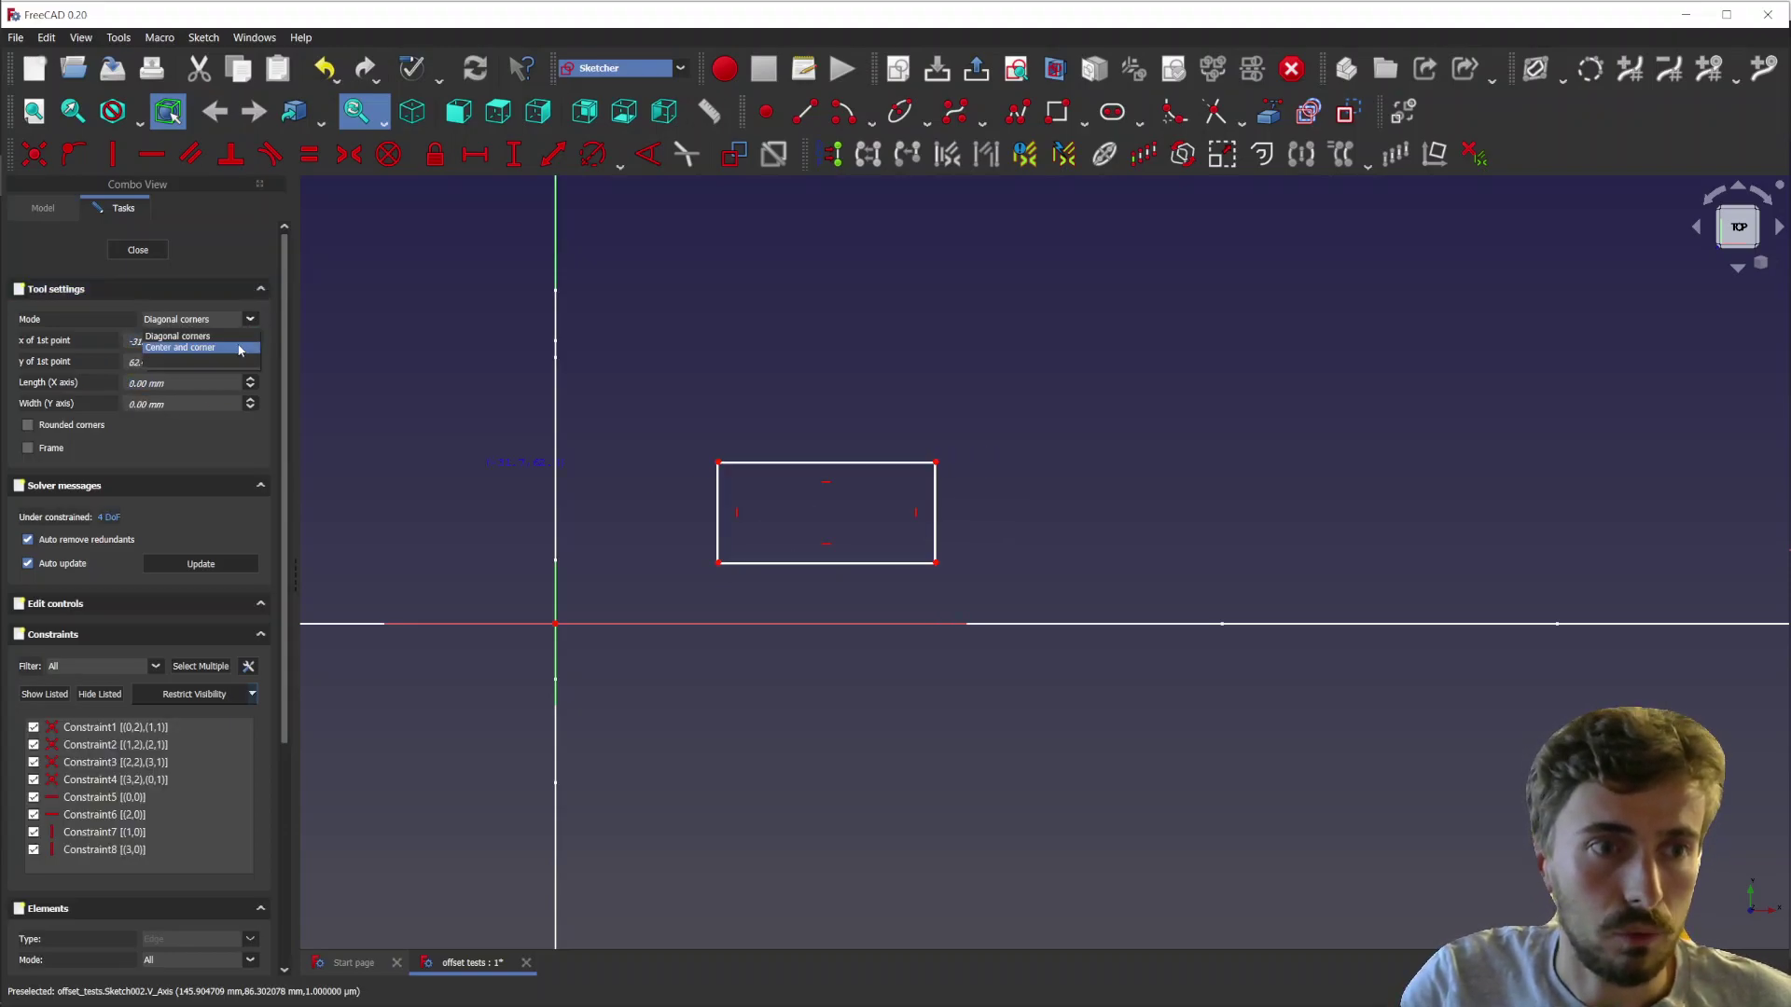
pyautogui.click(243, 347)
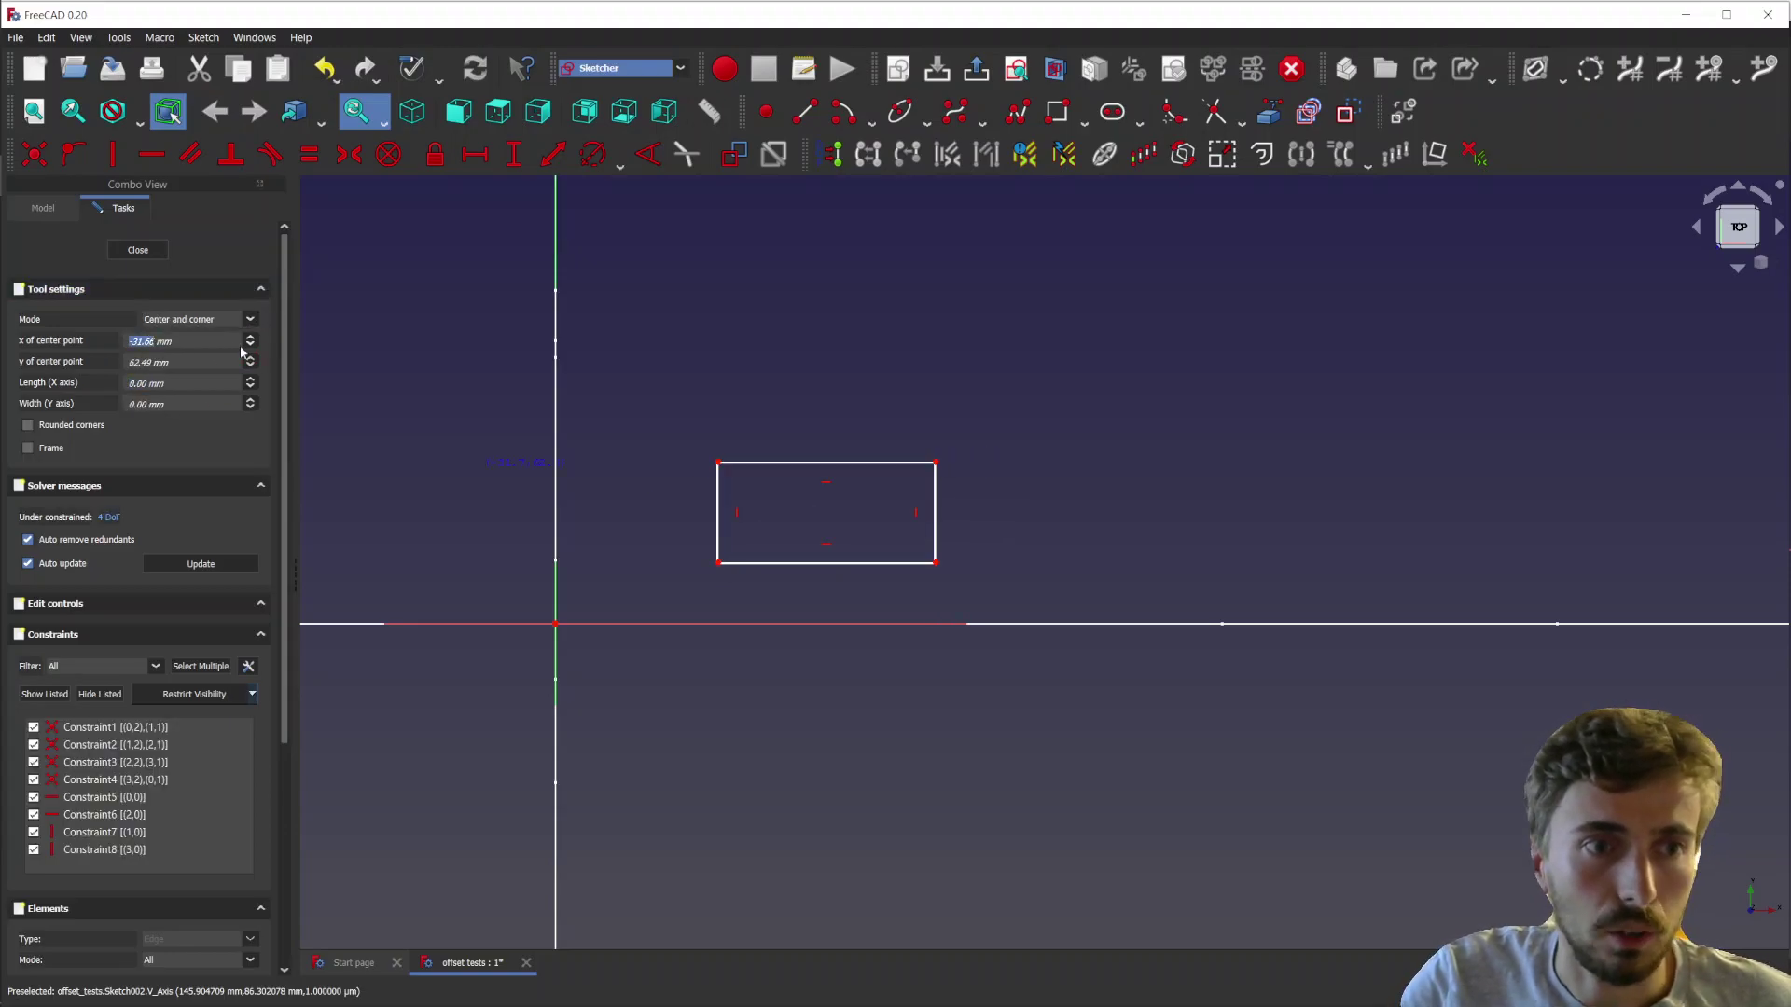
pyautogui.click(757, 359)
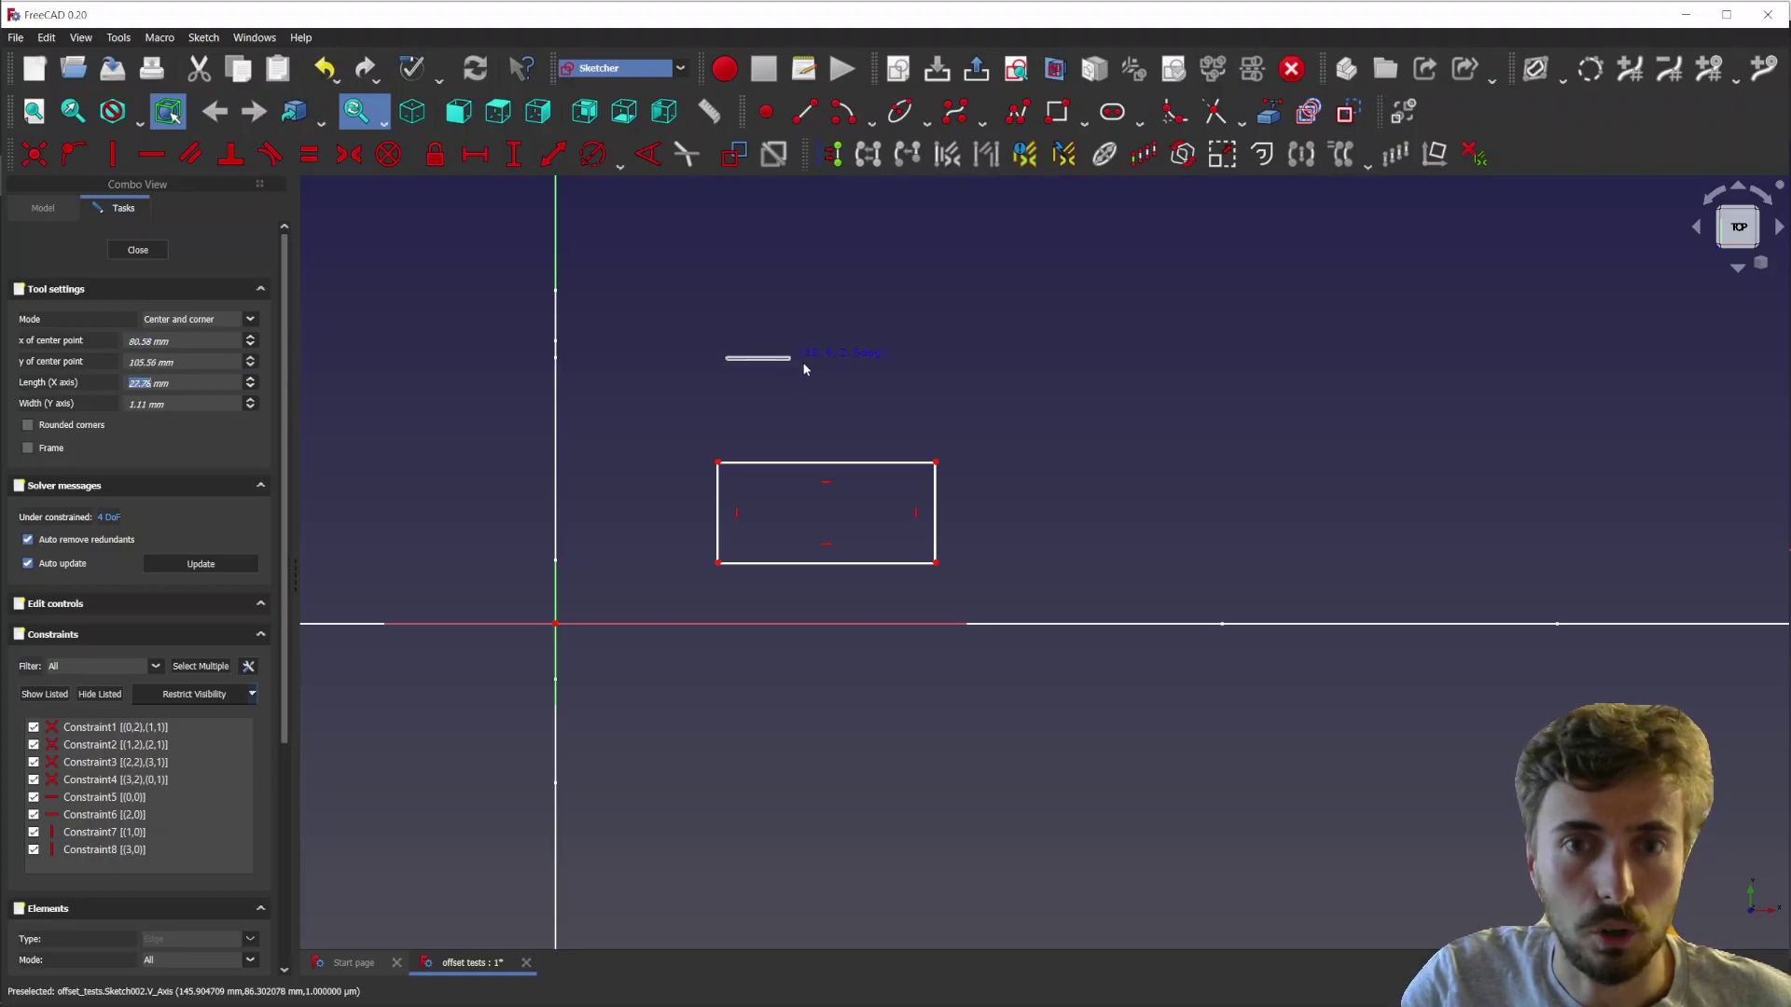
pyautogui.click(874, 403)
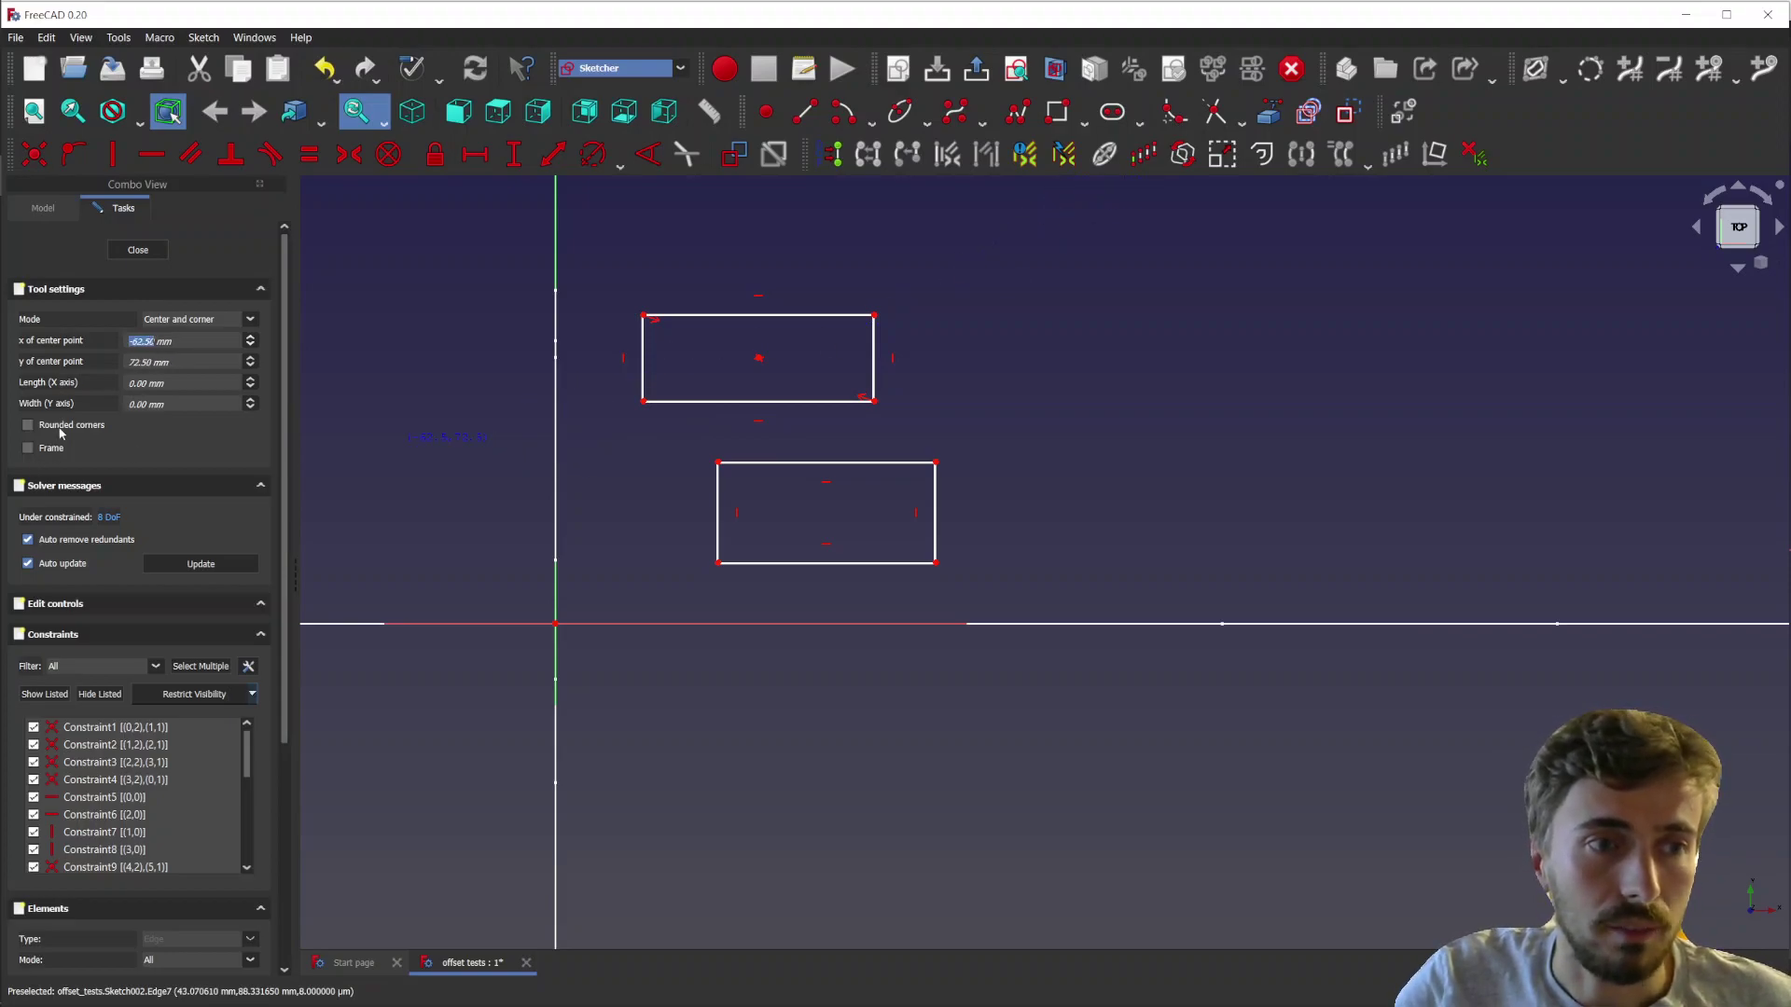
# - Draw a rounded-corner rectangle centered about X 74 mm, Y -63 mm, roughly 85 by 46 mm, with about 16 mm corner radius
pyautogui.click(28, 425)
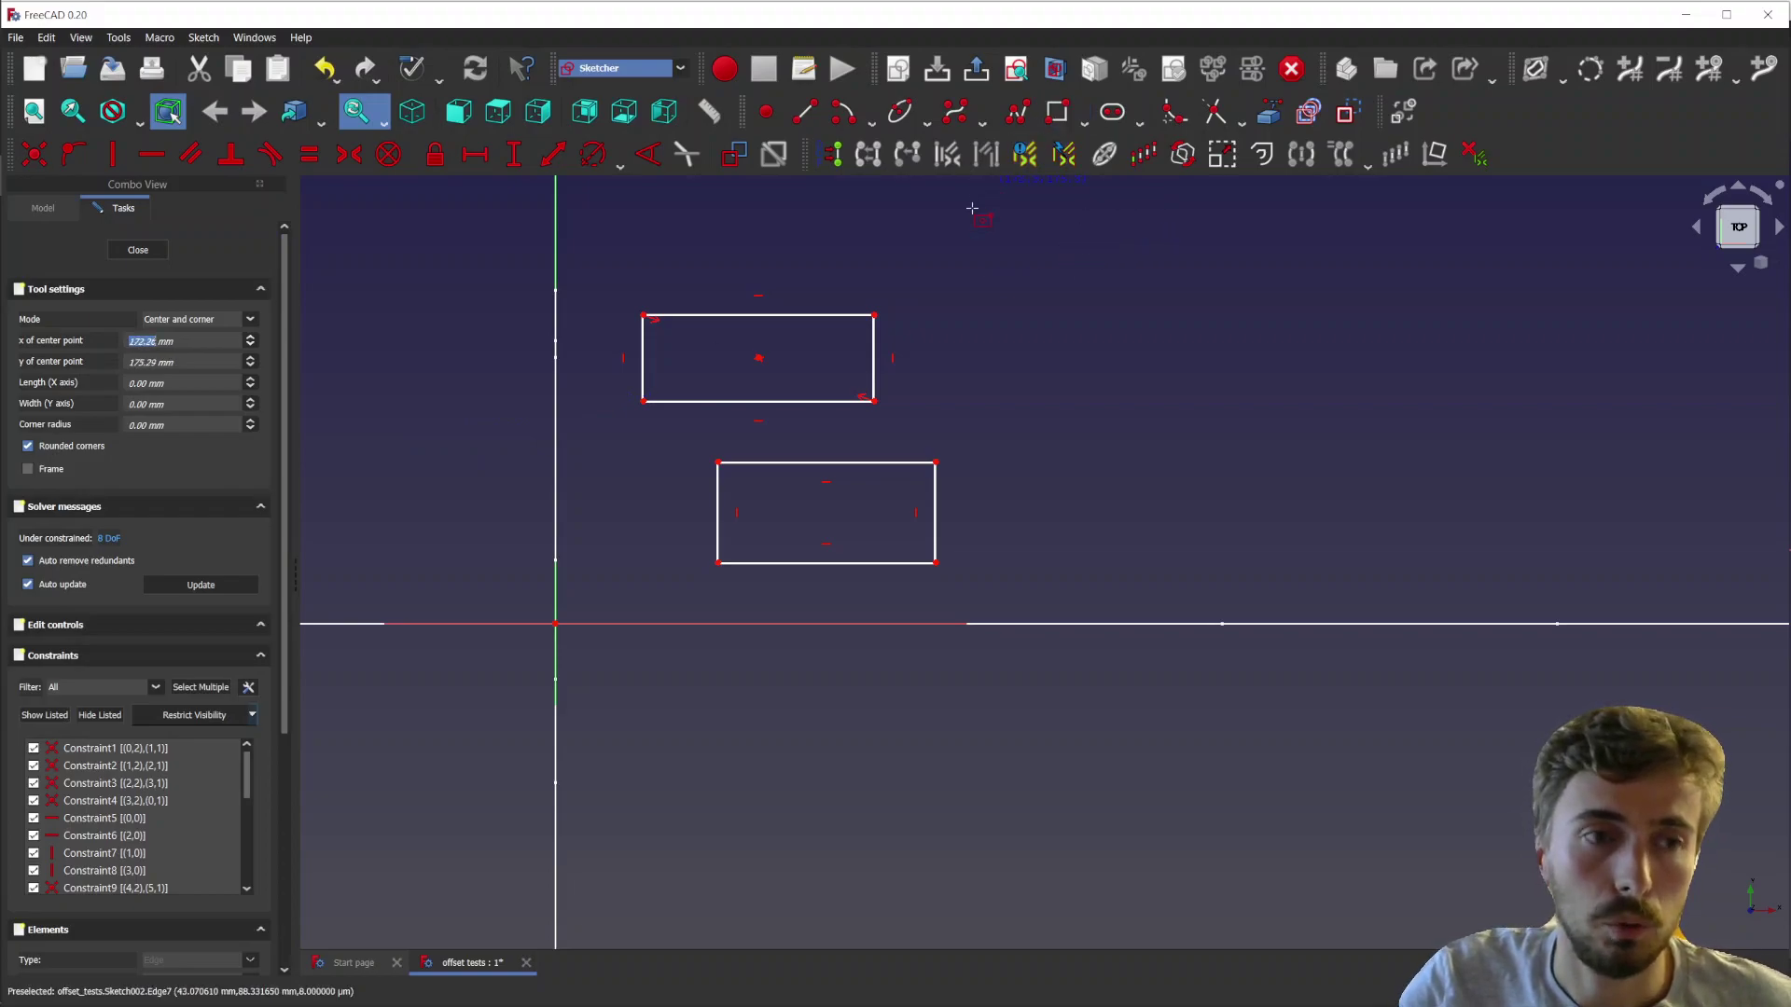
pyautogui.scroll(-1, 432, 427)
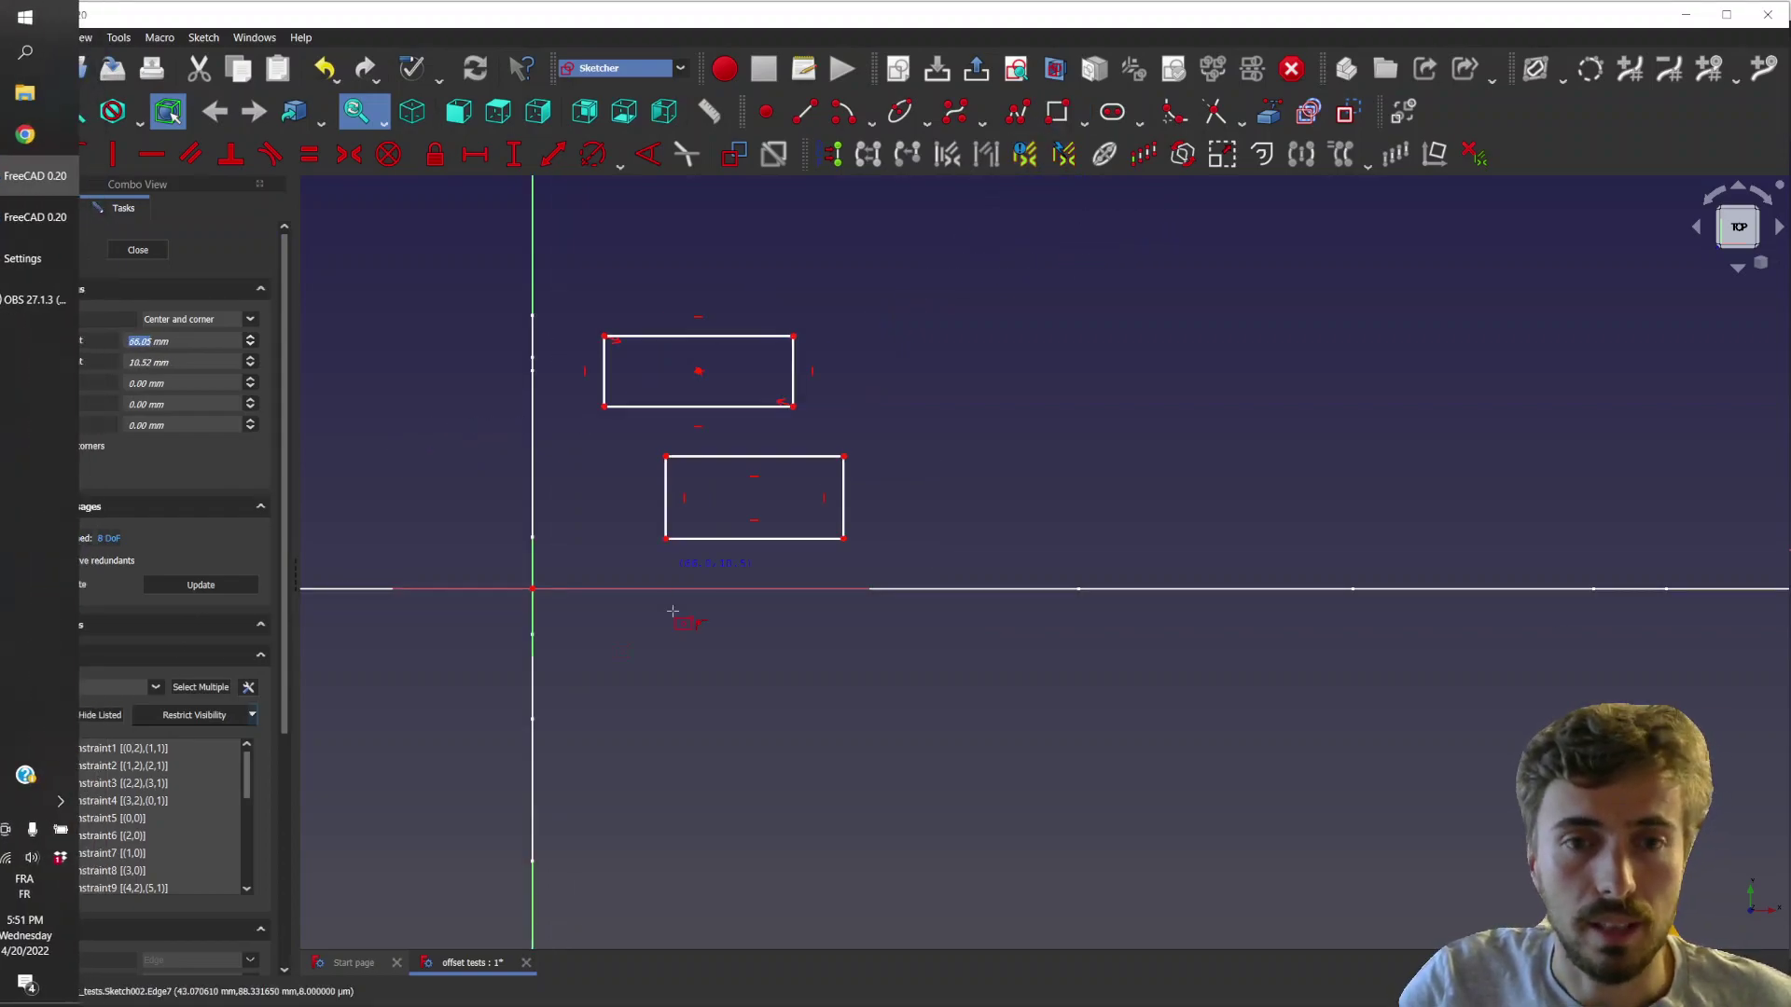
pyautogui.click(687, 718)
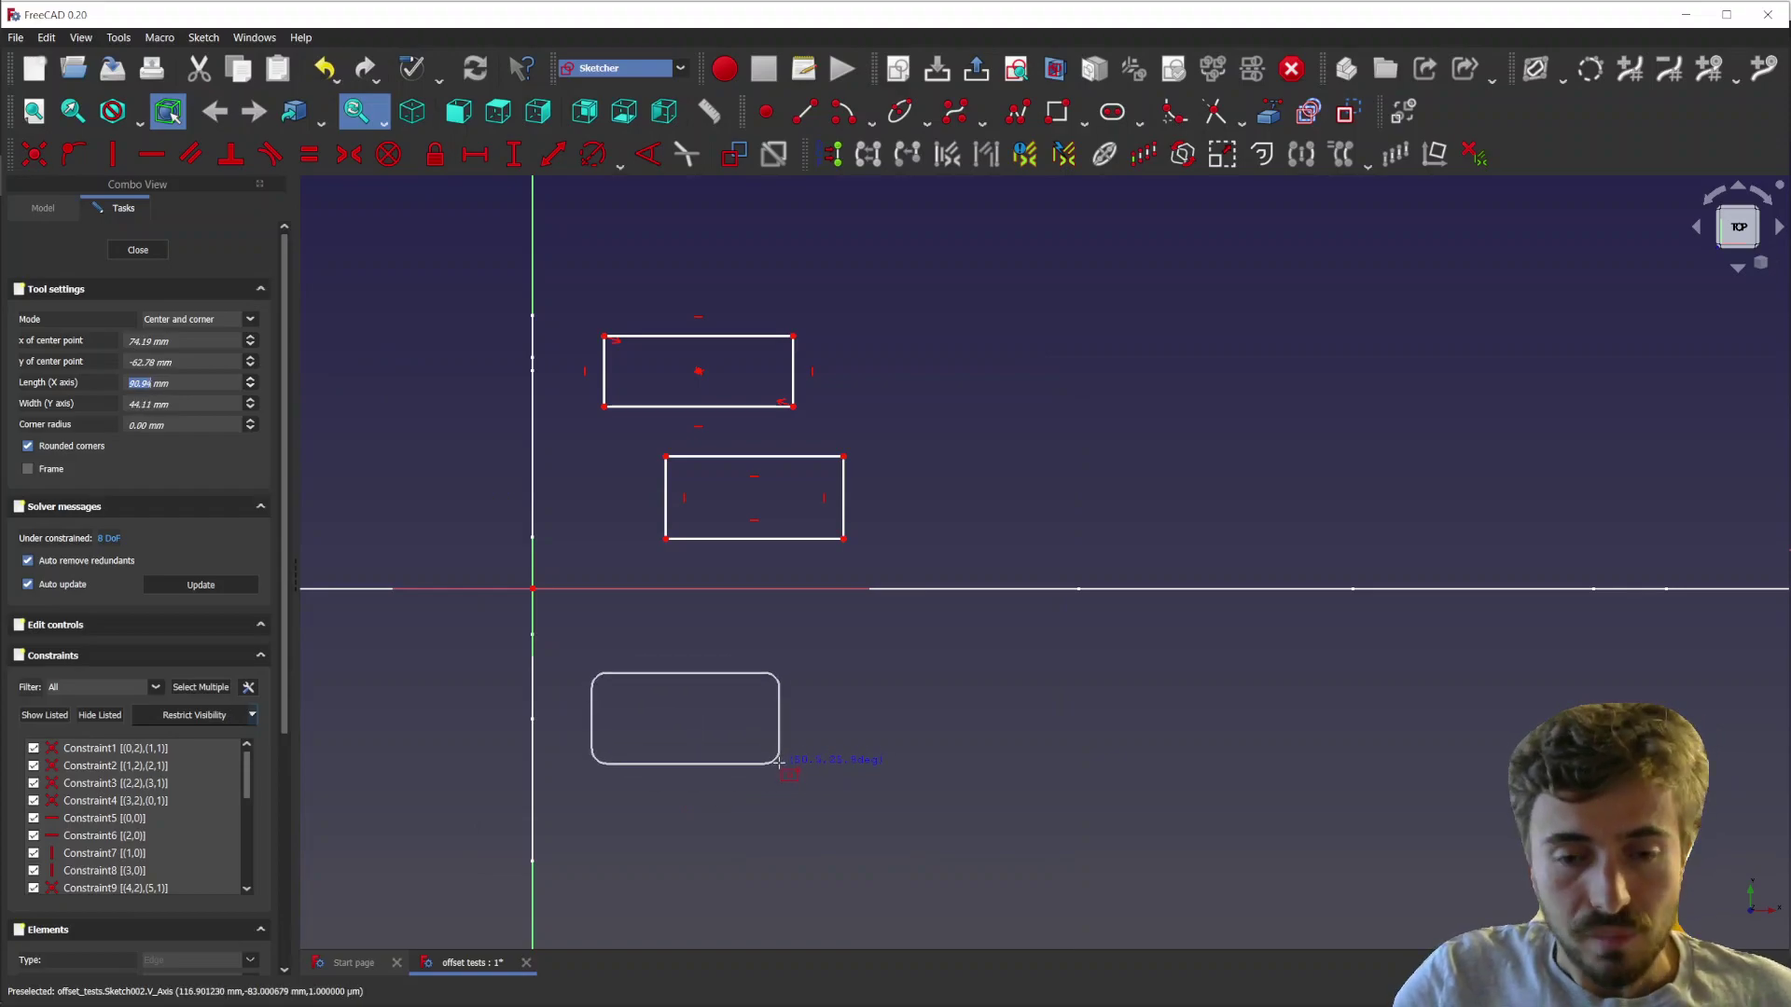
pyautogui.scroll(1, 770, 774)
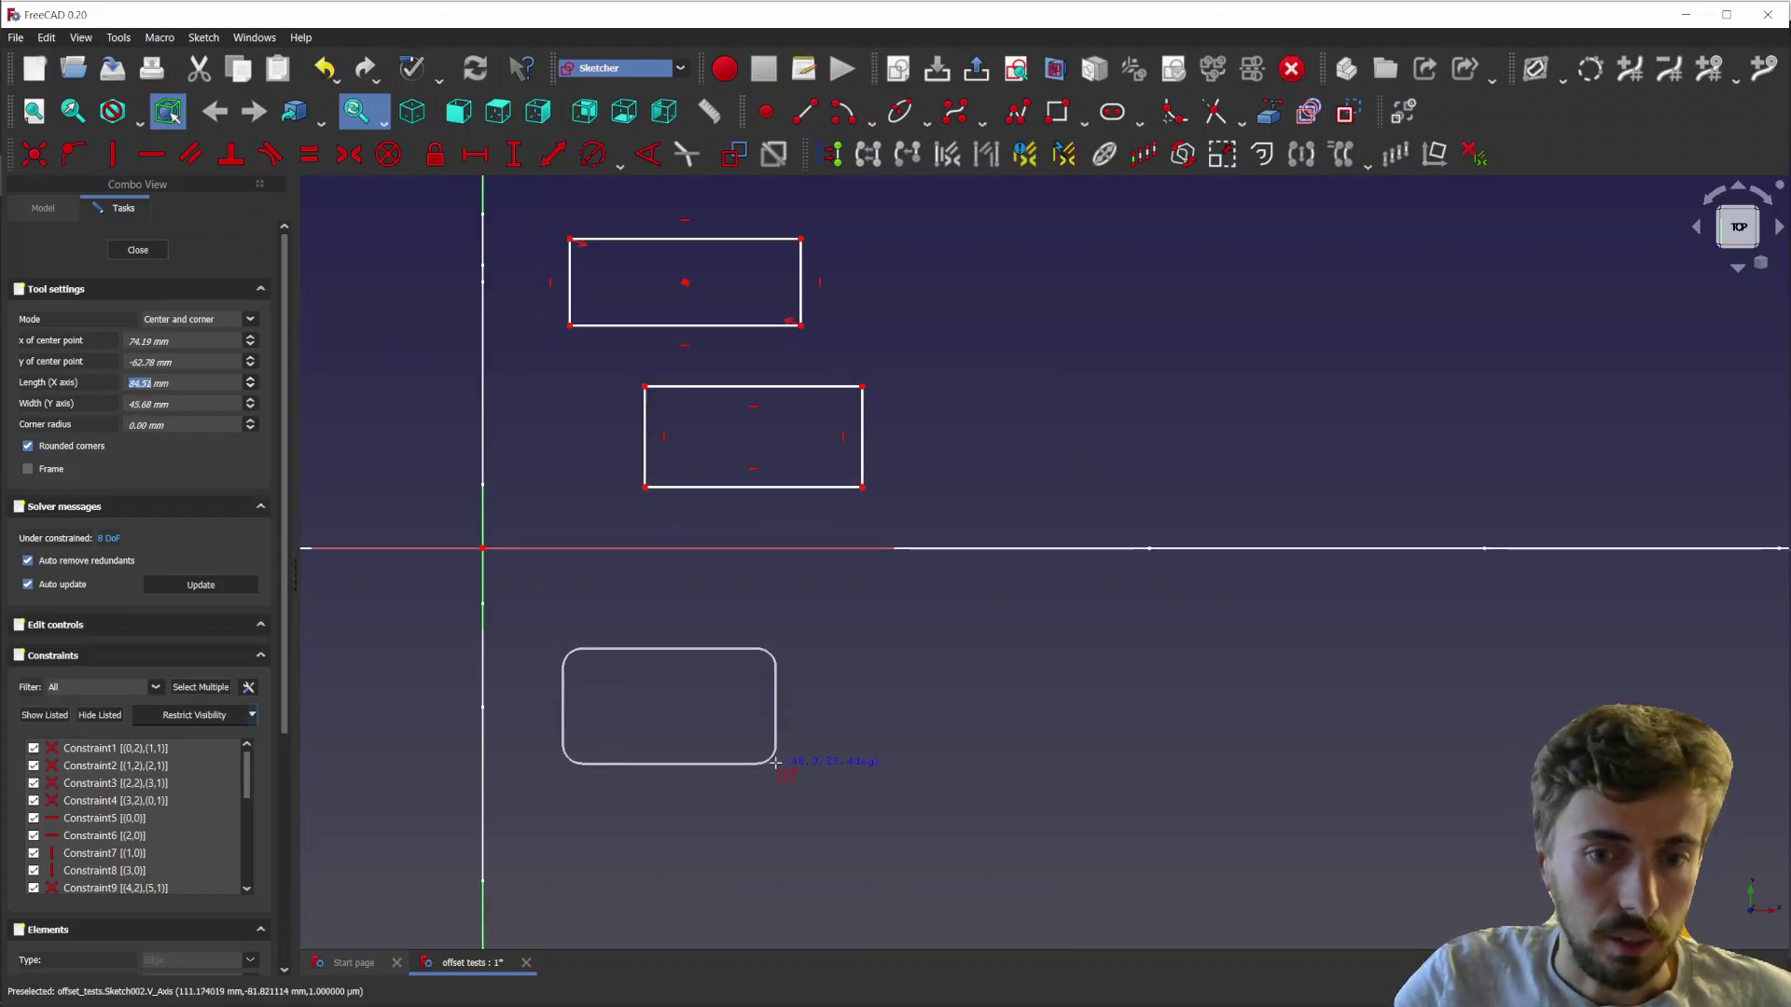
pyautogui.click(776, 761)
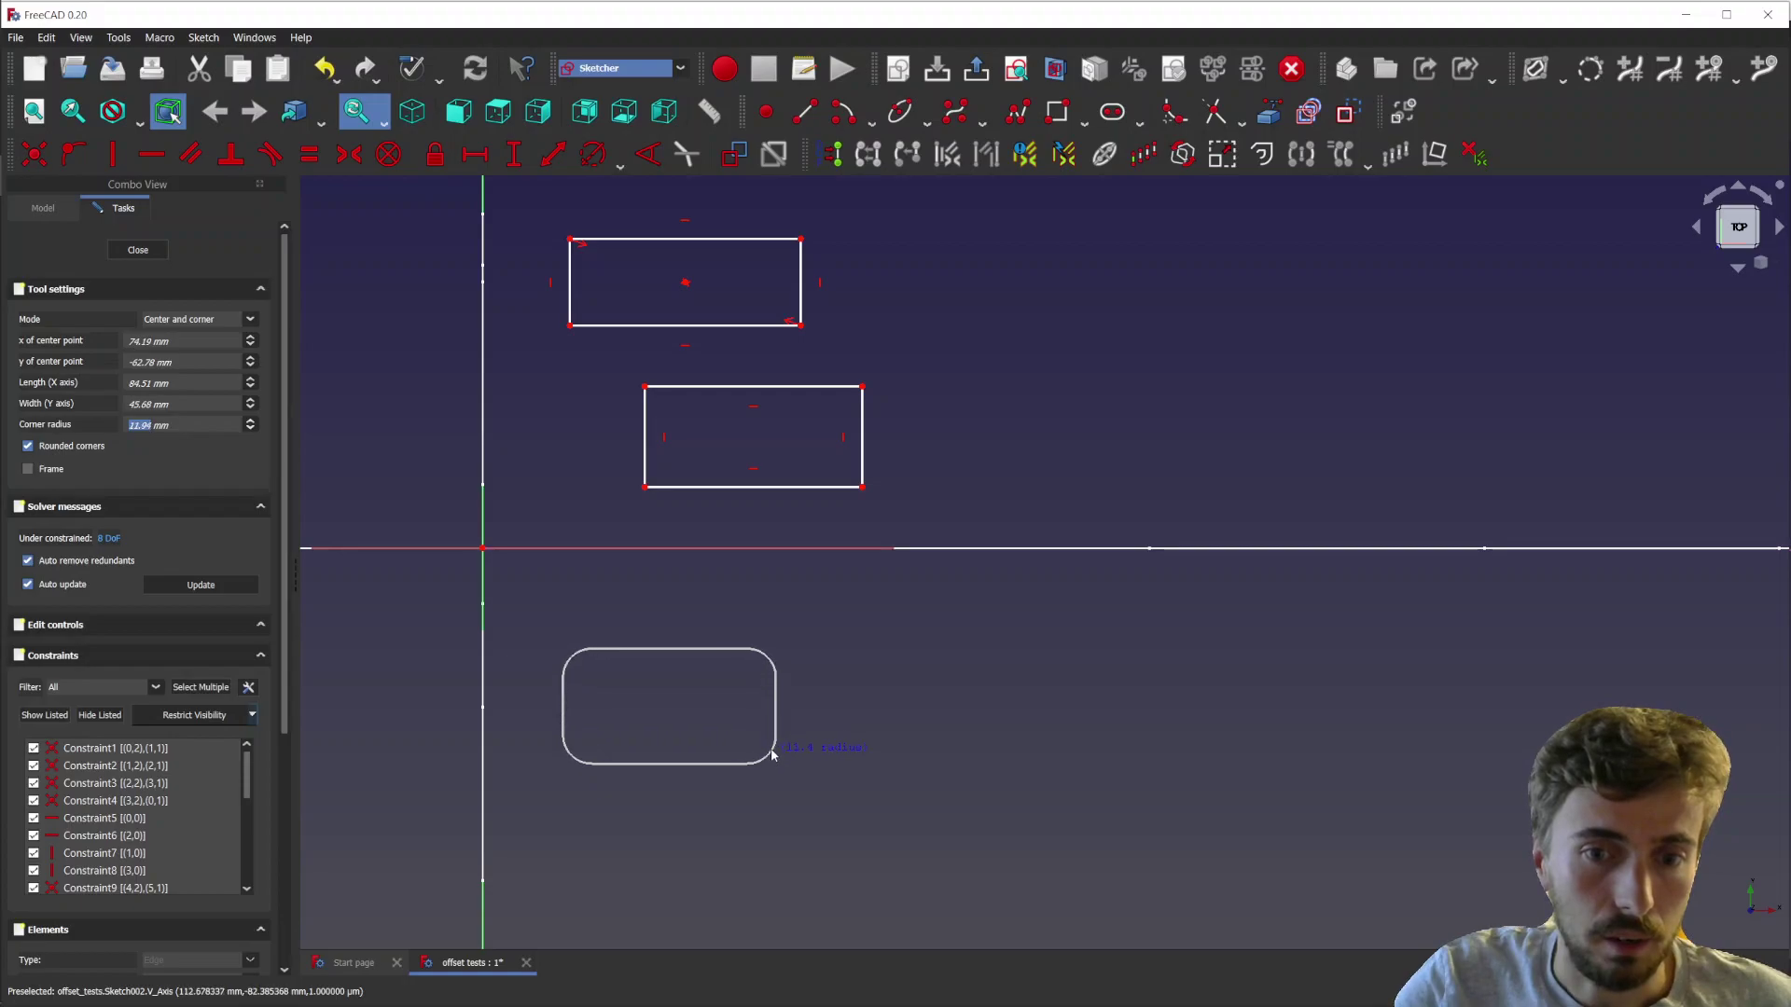
pyautogui.scroll(1, 773, 752)
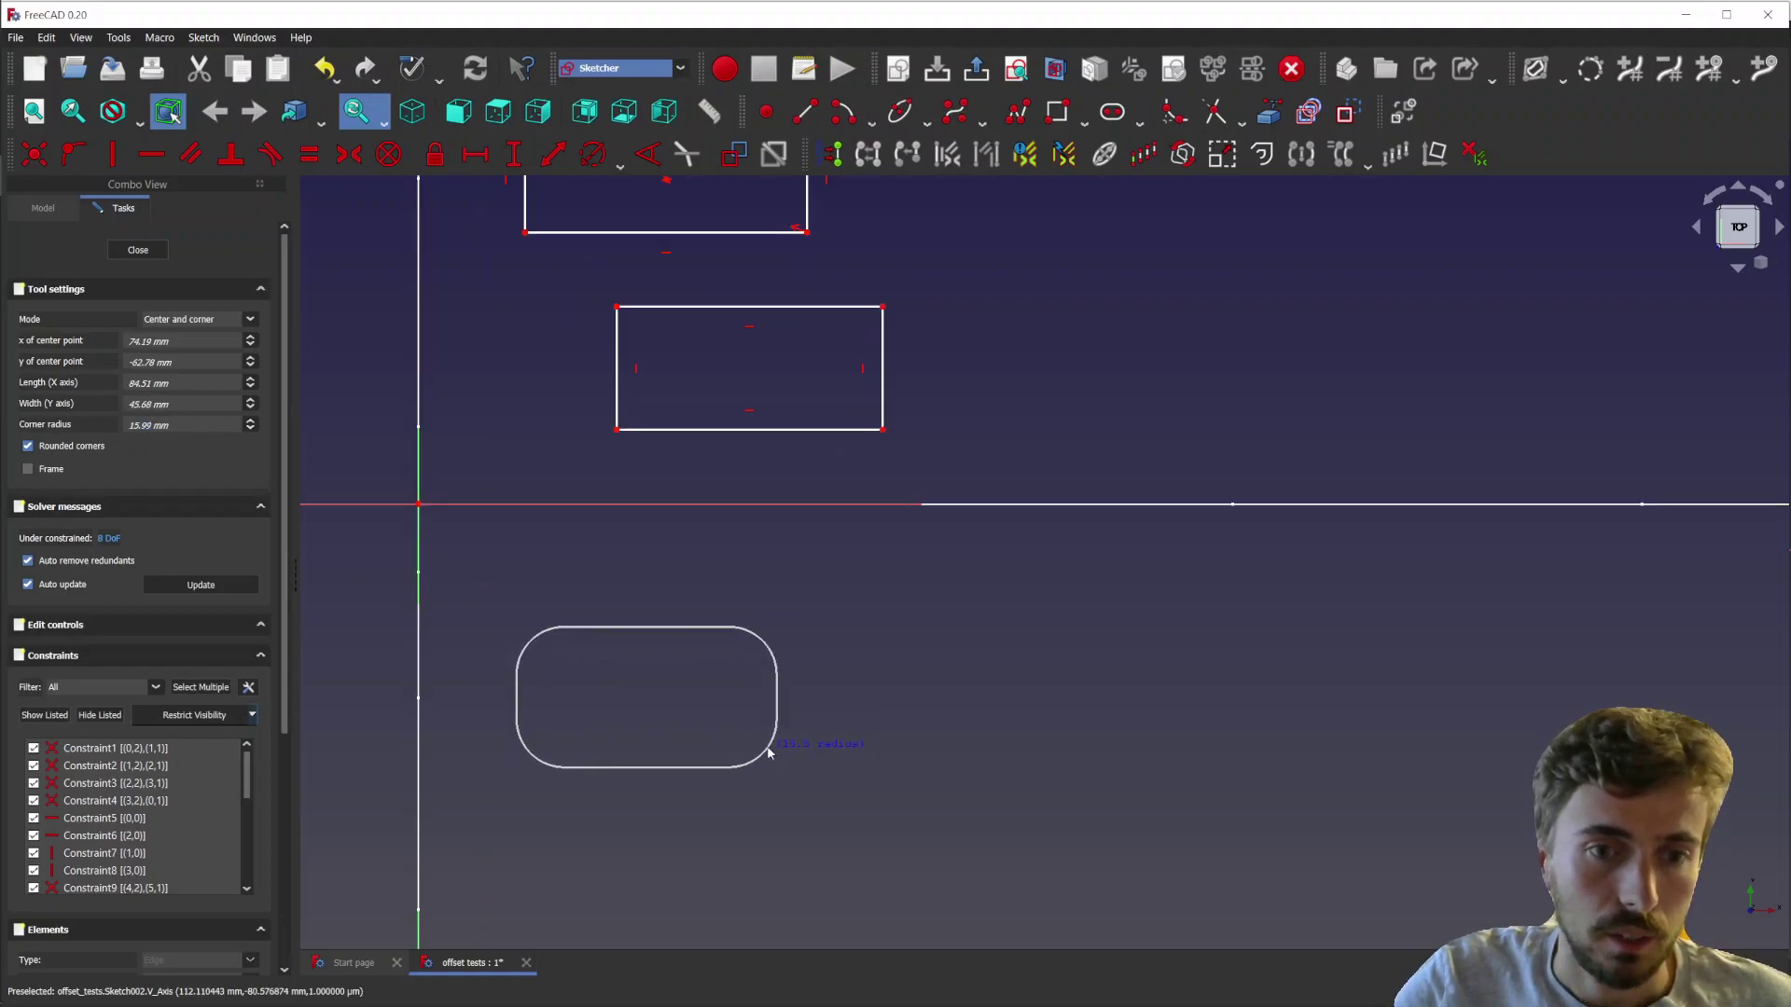
pyautogui.click(771, 747)
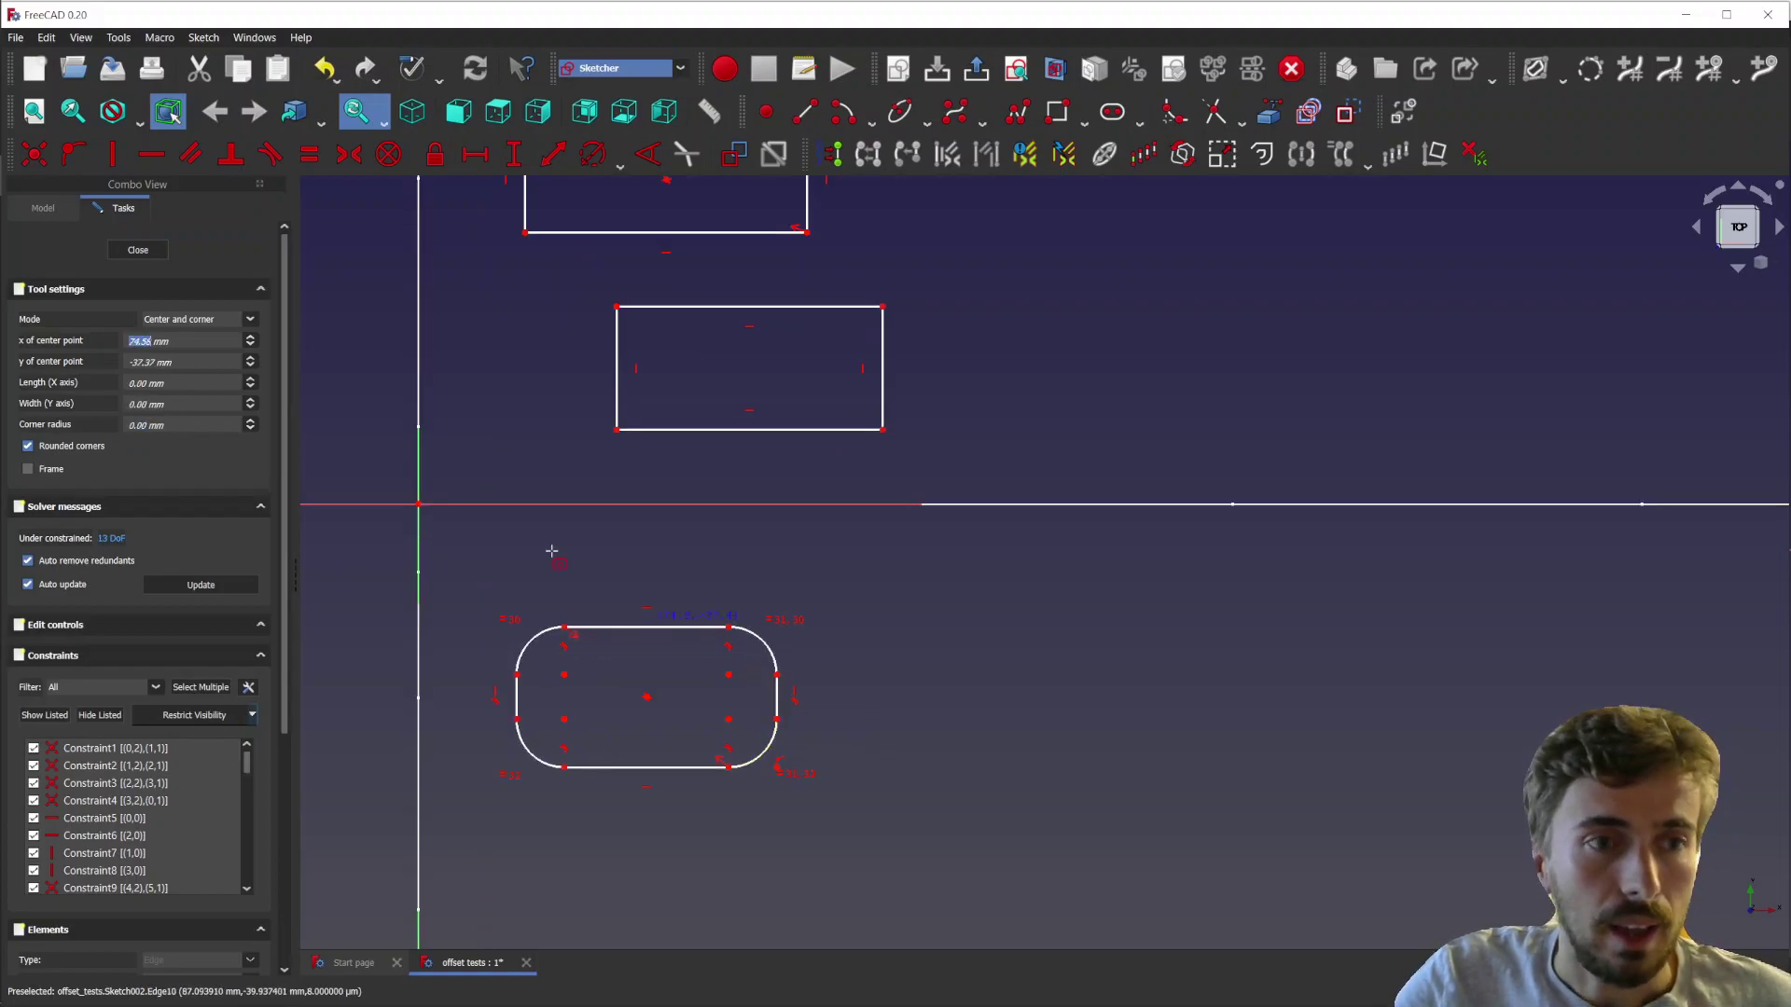
# - Draw a rounded rectangular frame centered about X 210 mm, Y -94 mm, roughly 75 by 31 mm, with about 11 mm corner radius and 16 mm thickness
pyautogui.click(45, 474)
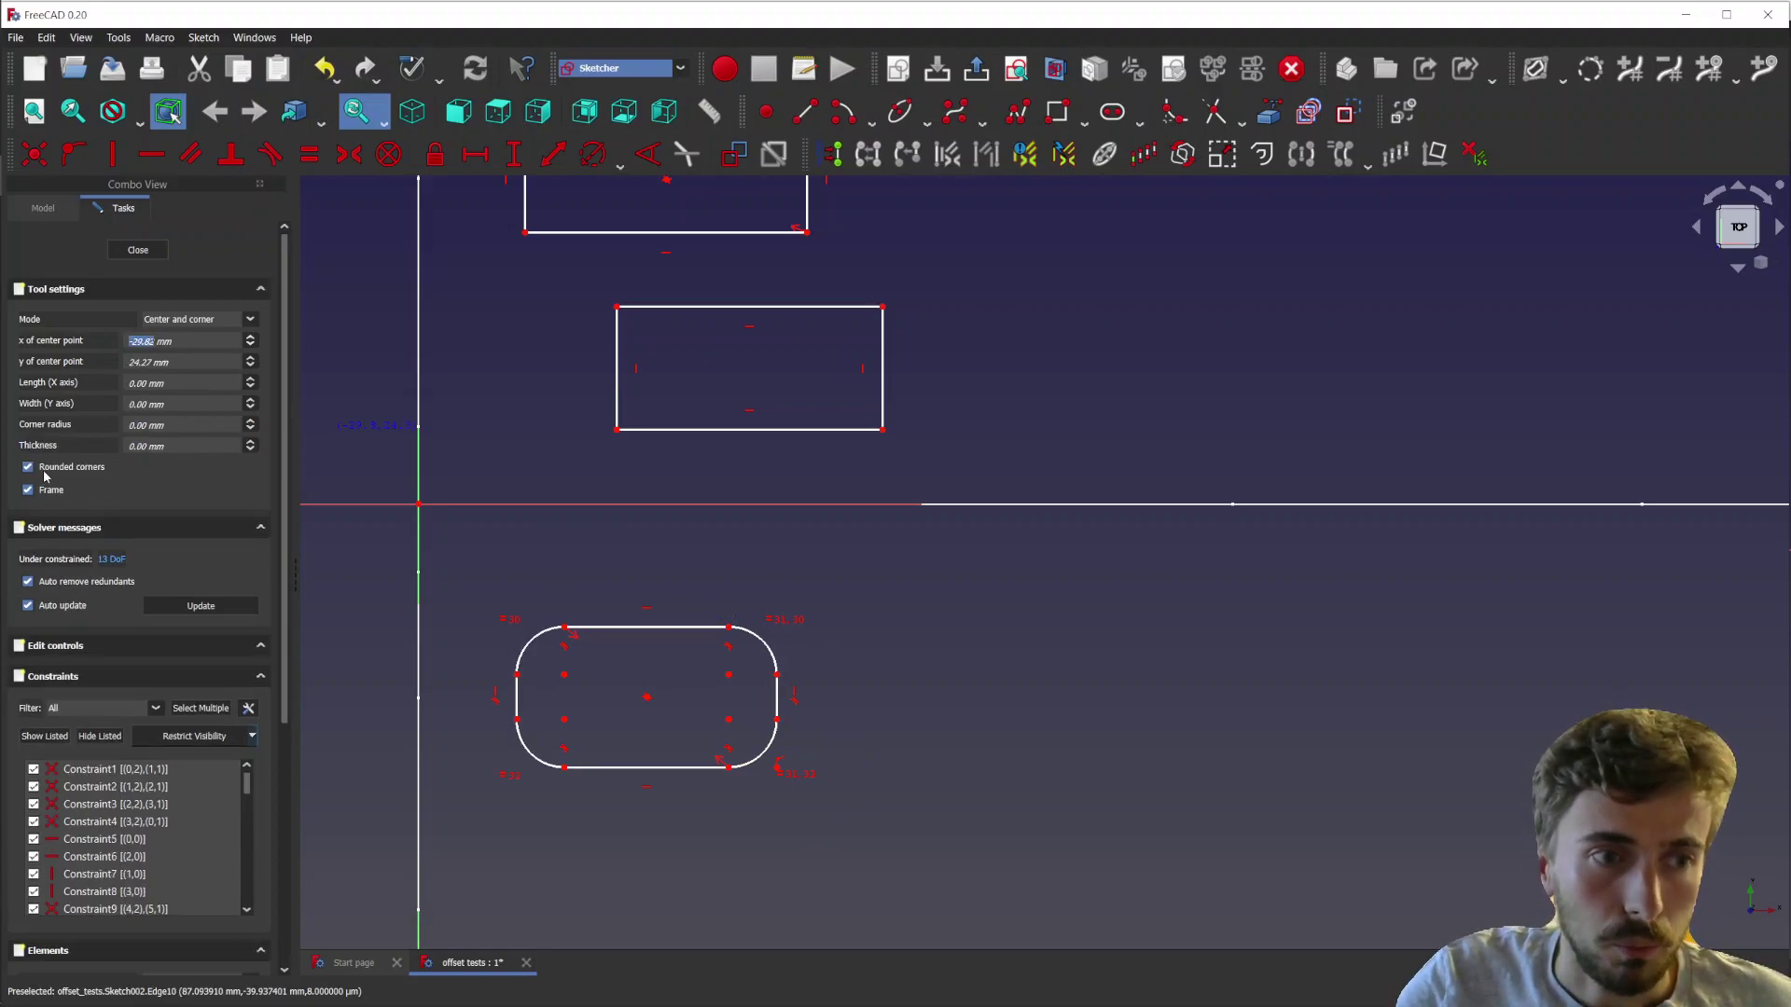
pyautogui.scroll(-2, 709, 659)
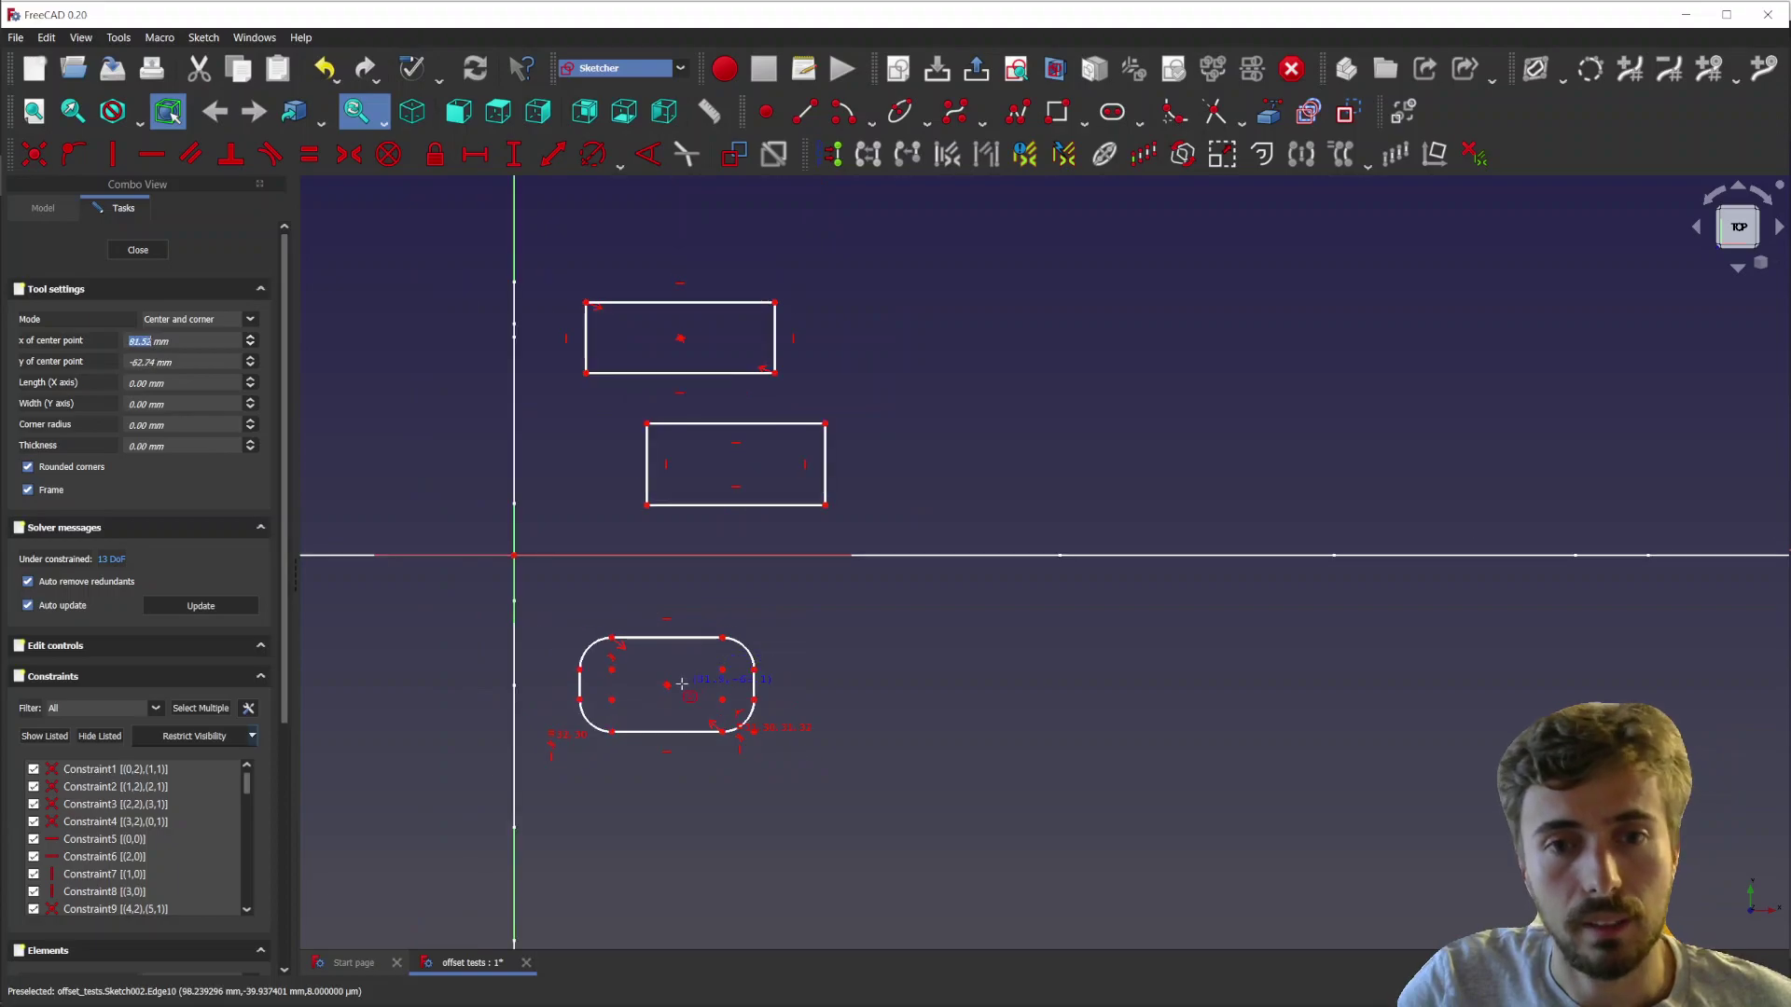
pyautogui.scroll(-1, 536, 628)
pyautogui.scroll(3, 980, 764)
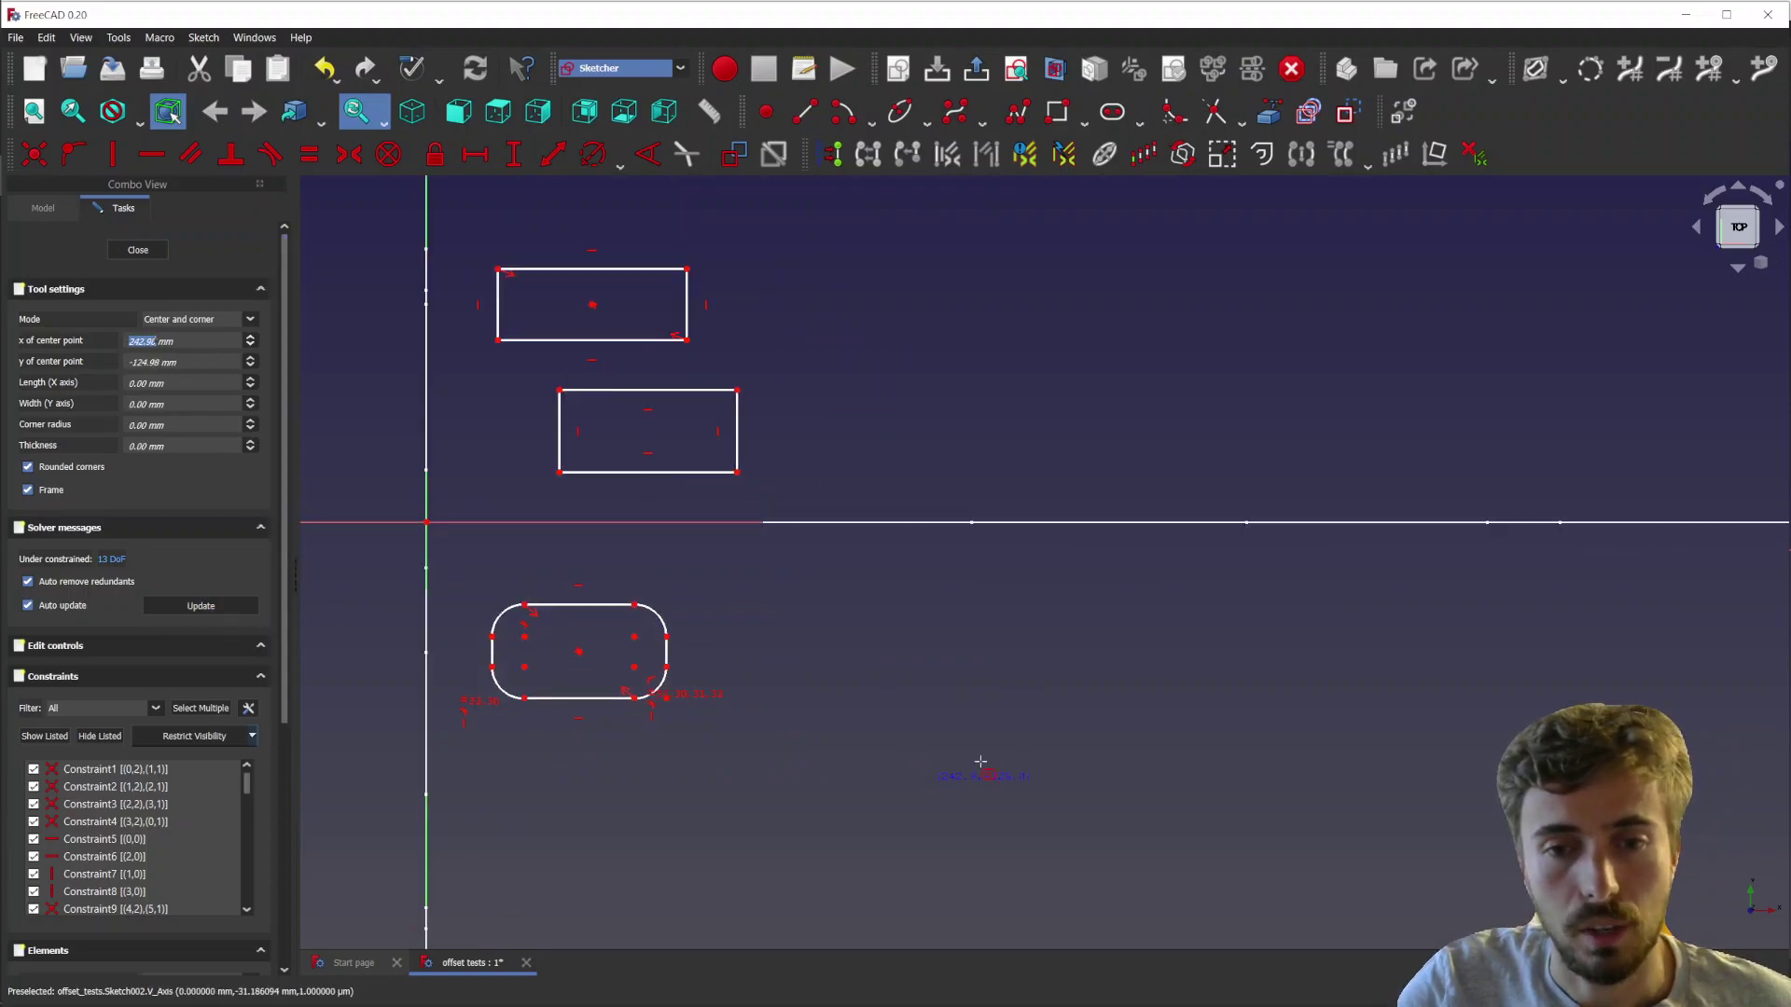
pyautogui.click(844, 703)
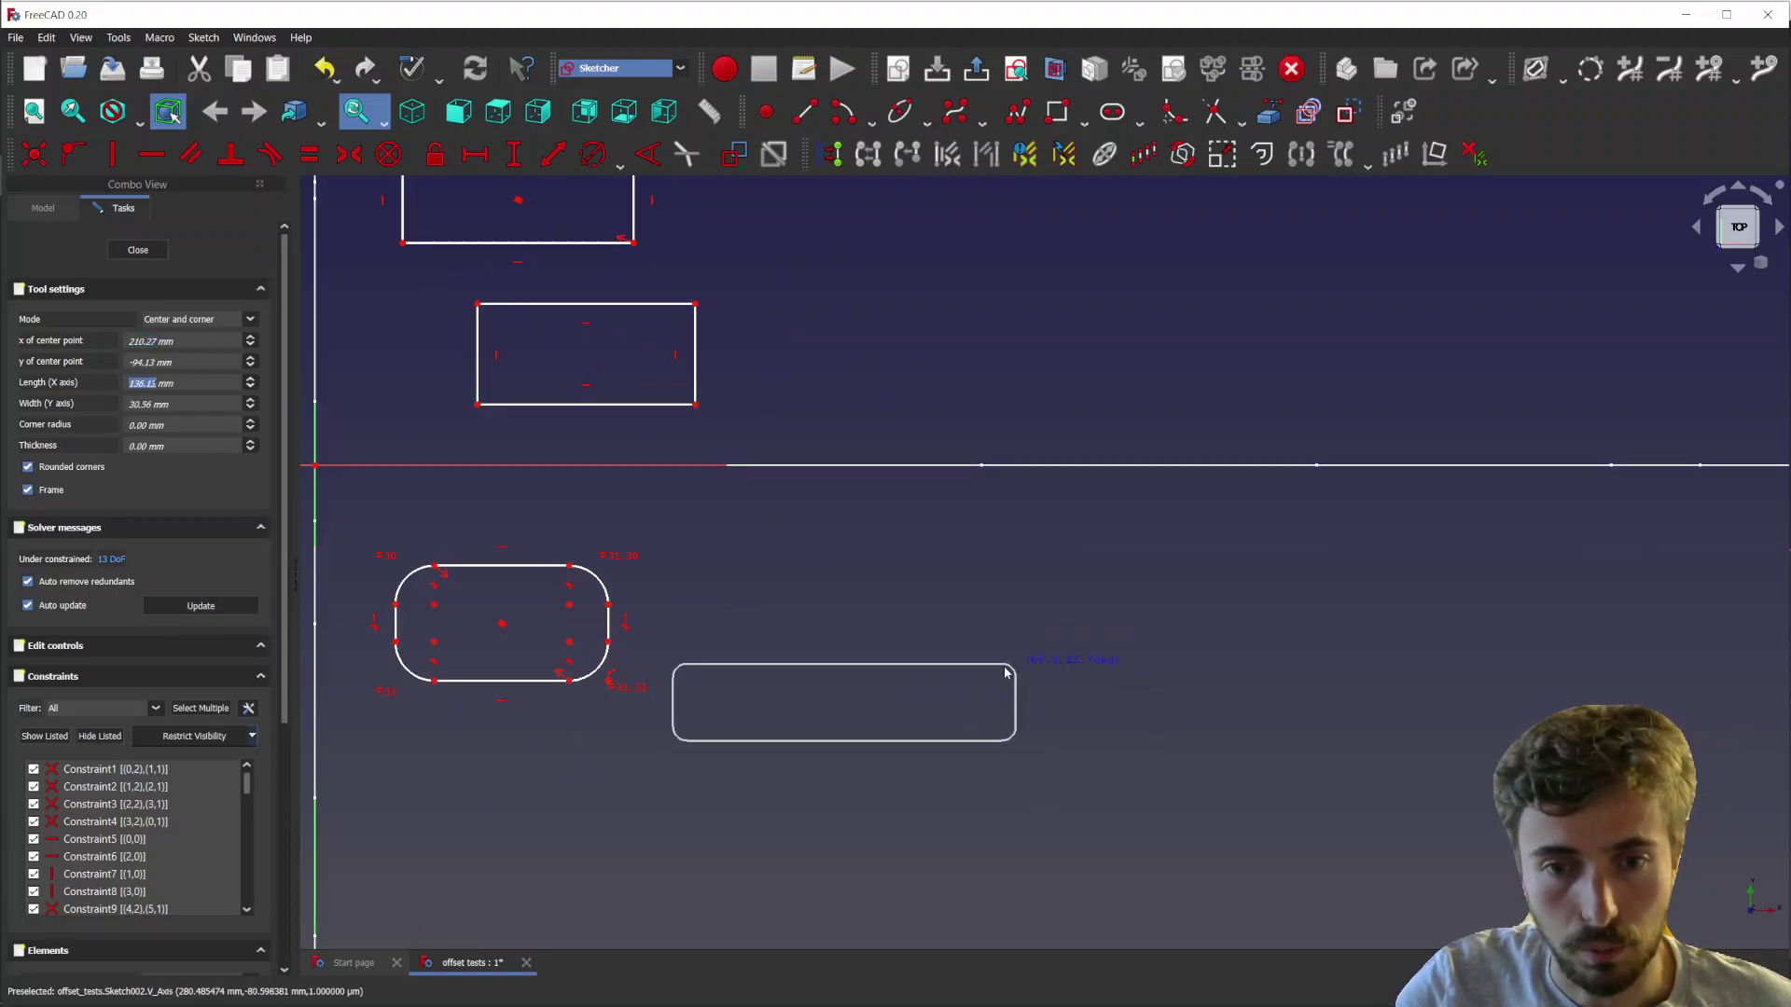
pyautogui.click(939, 664)
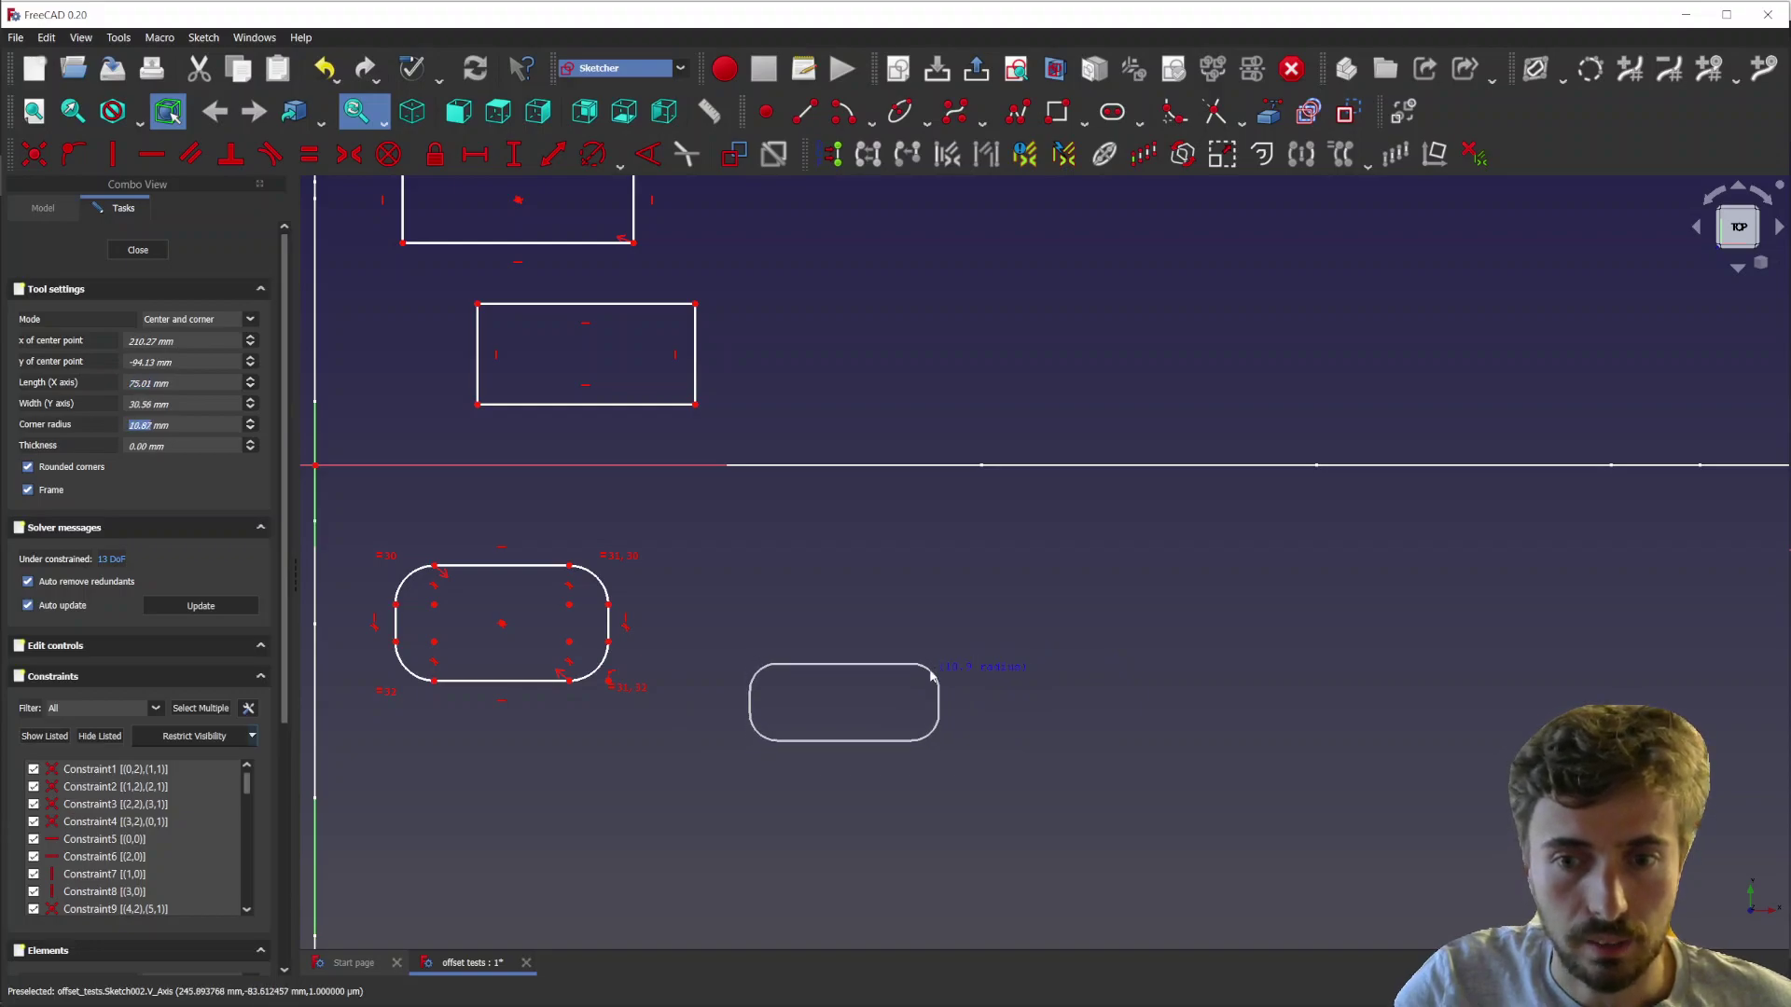
pyautogui.click(932, 674)
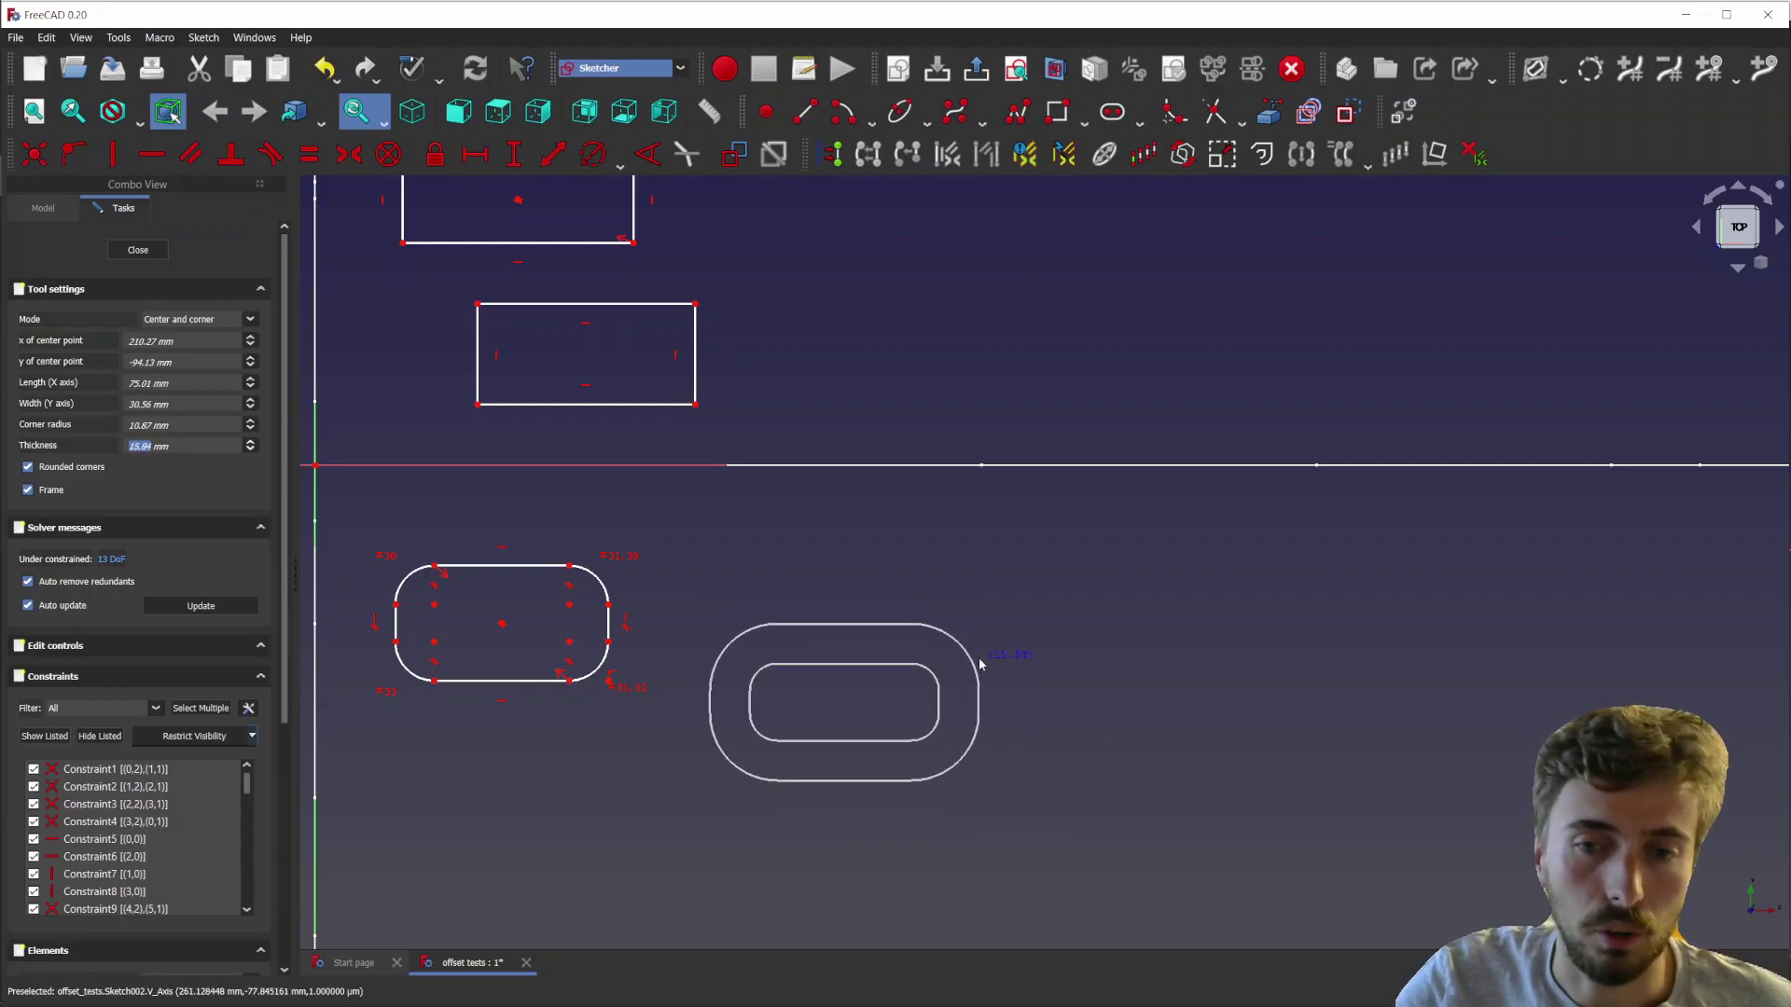
pyautogui.click(979, 660)
pyautogui.scroll(2, 892, 770)
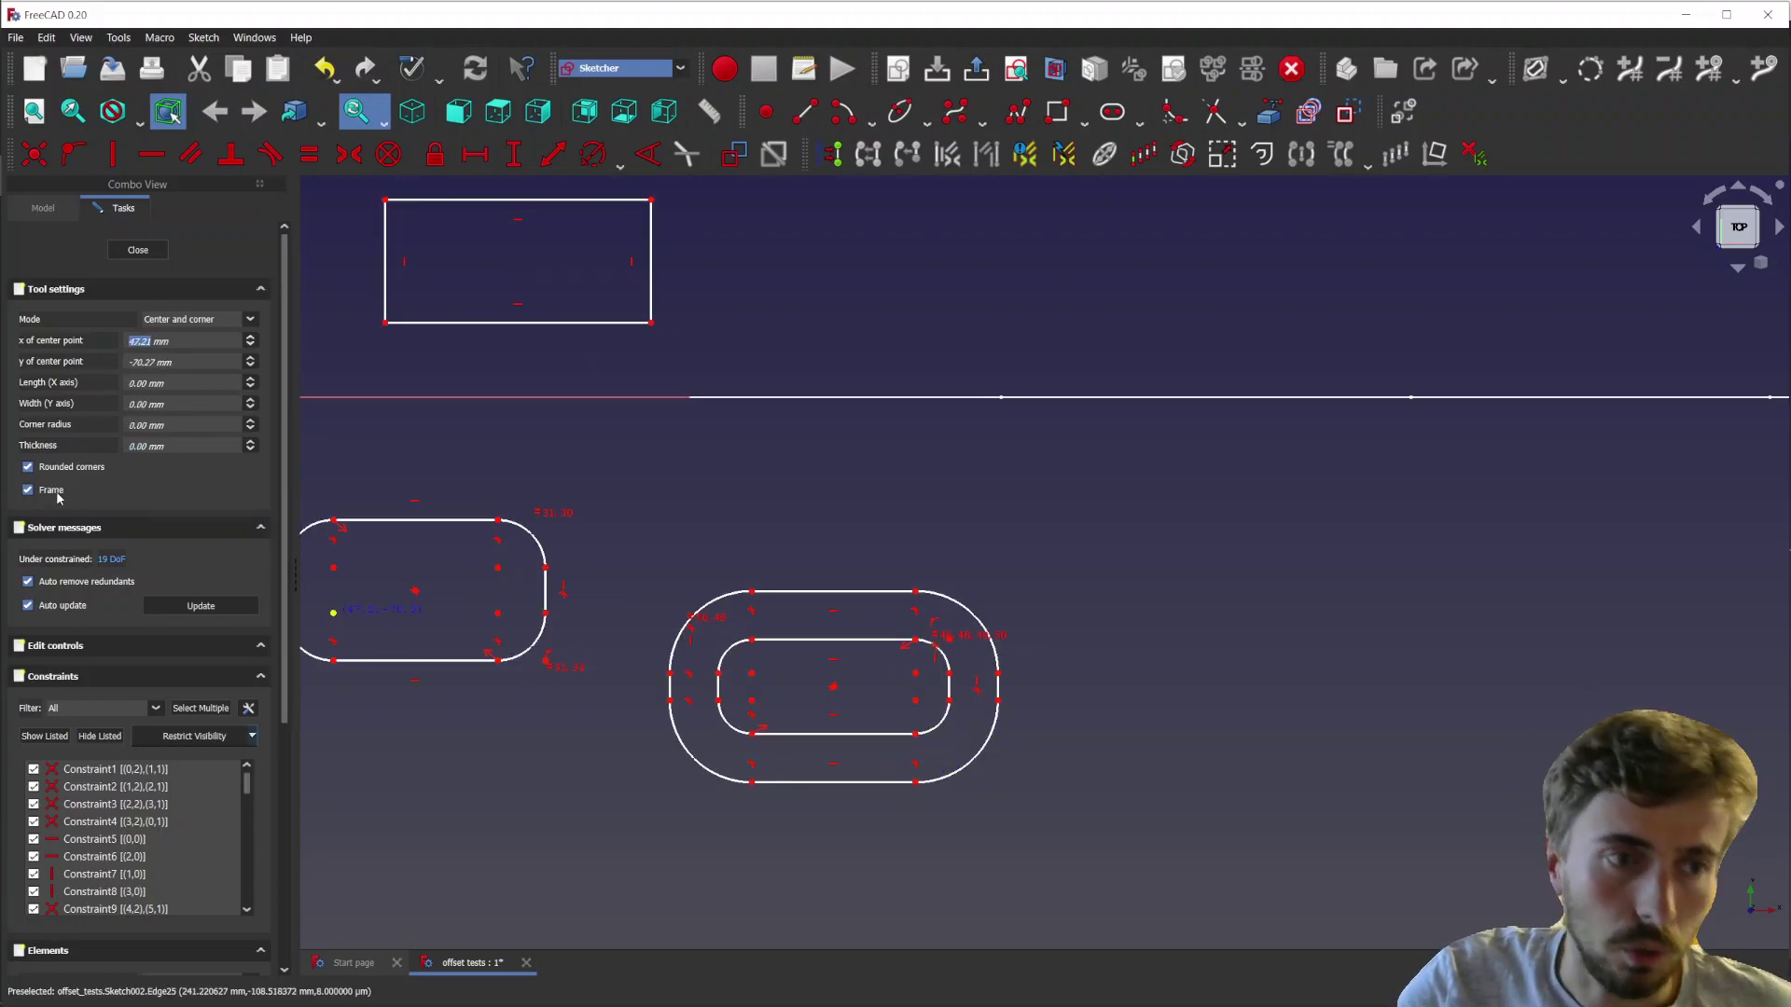
pyautogui.press('Escape')
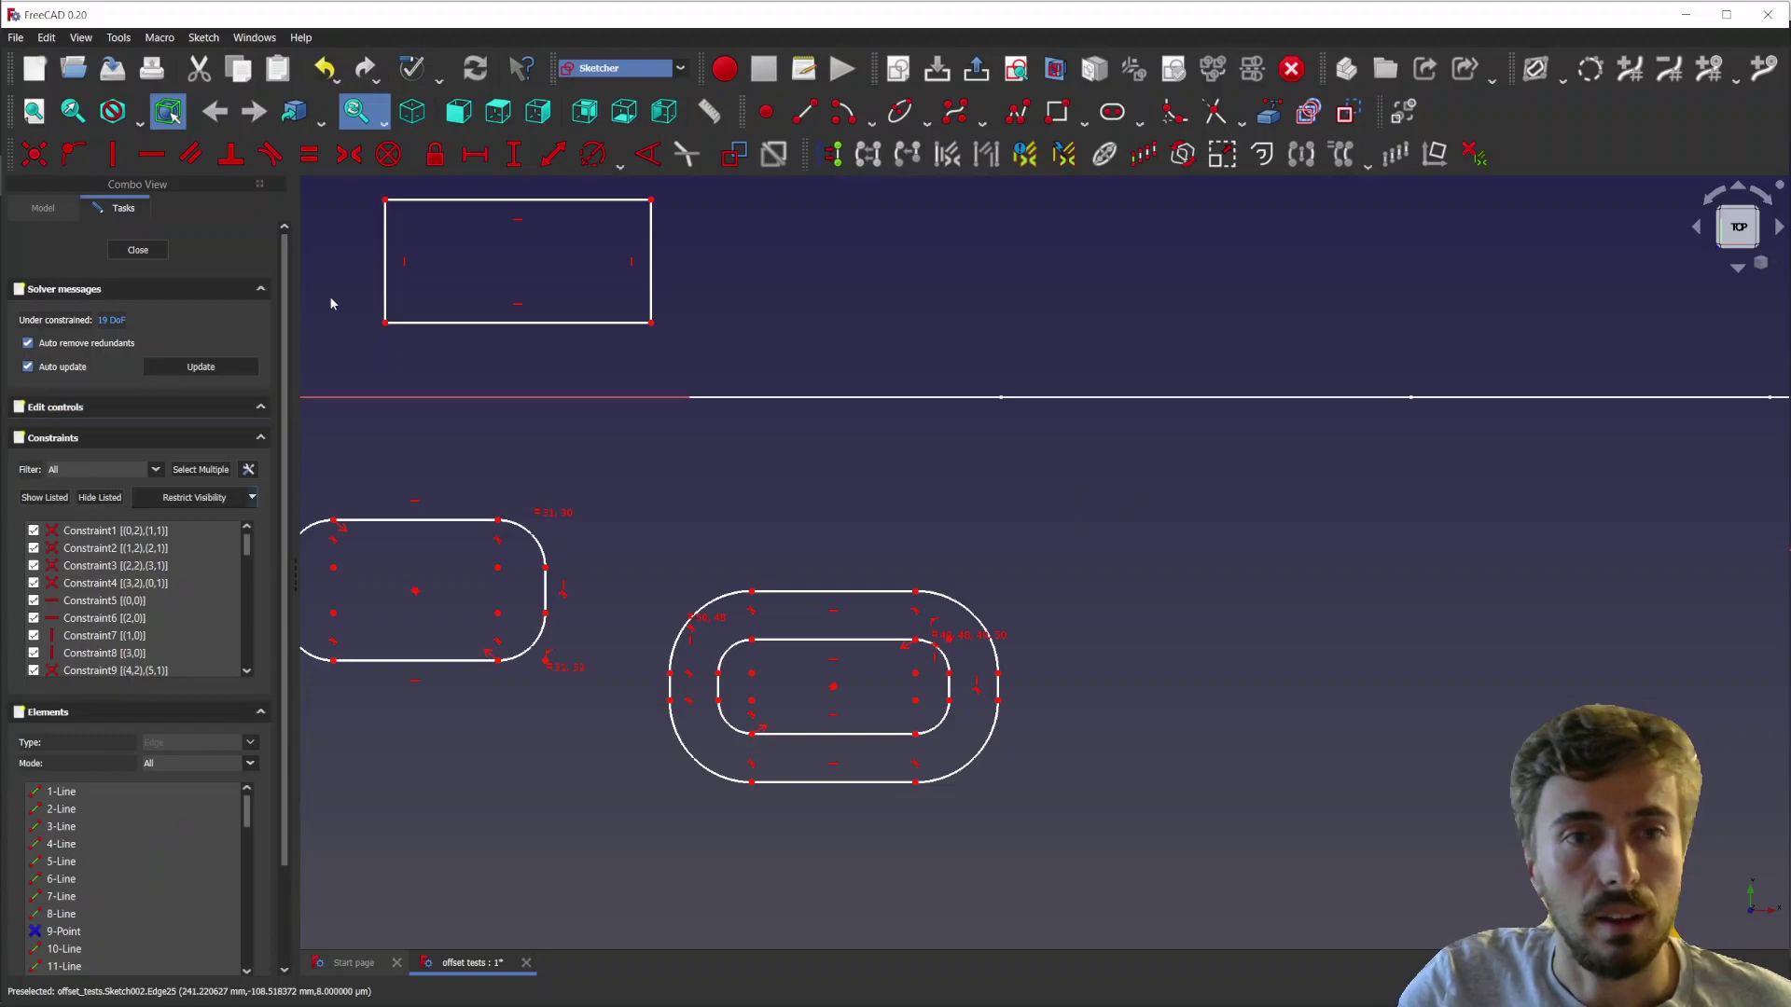
# - Cycle the Rectangle tool between Diagonal corners and Center and corner, toggle Rounded corners and Frame, and leave without drawing
pyautogui.press('g')
pyautogui.press('r')
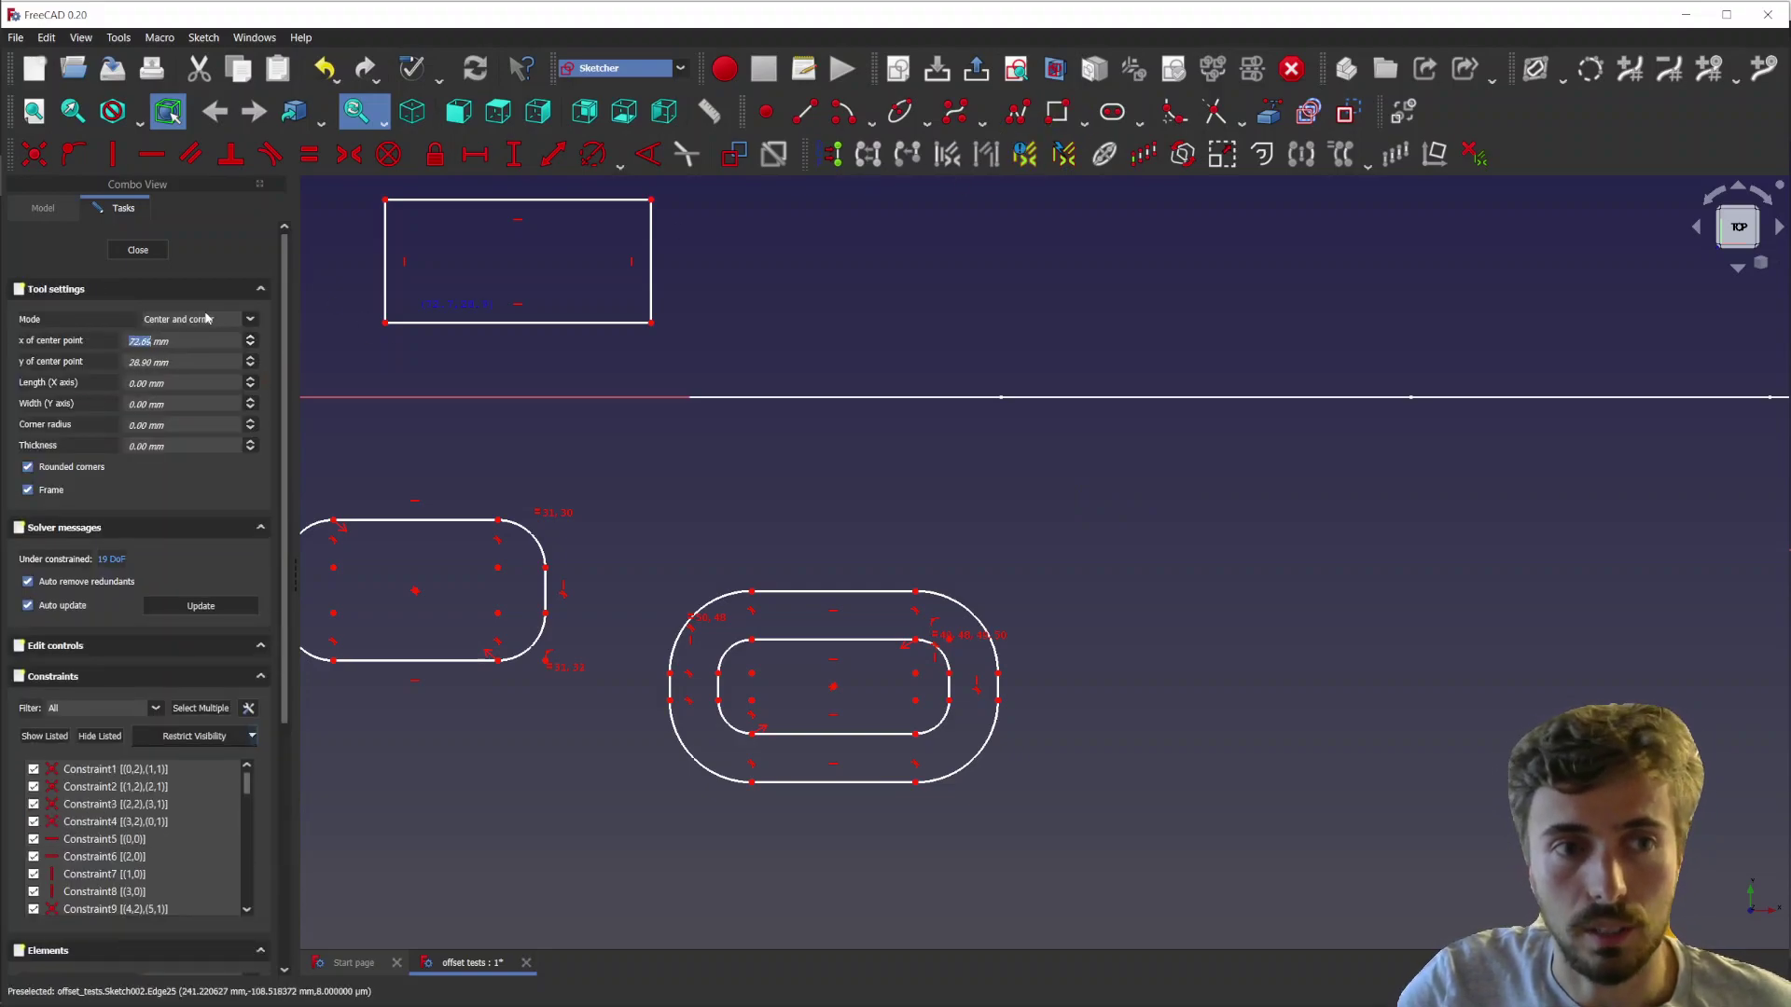
pyautogui.click(208, 318)
pyautogui.click(209, 339)
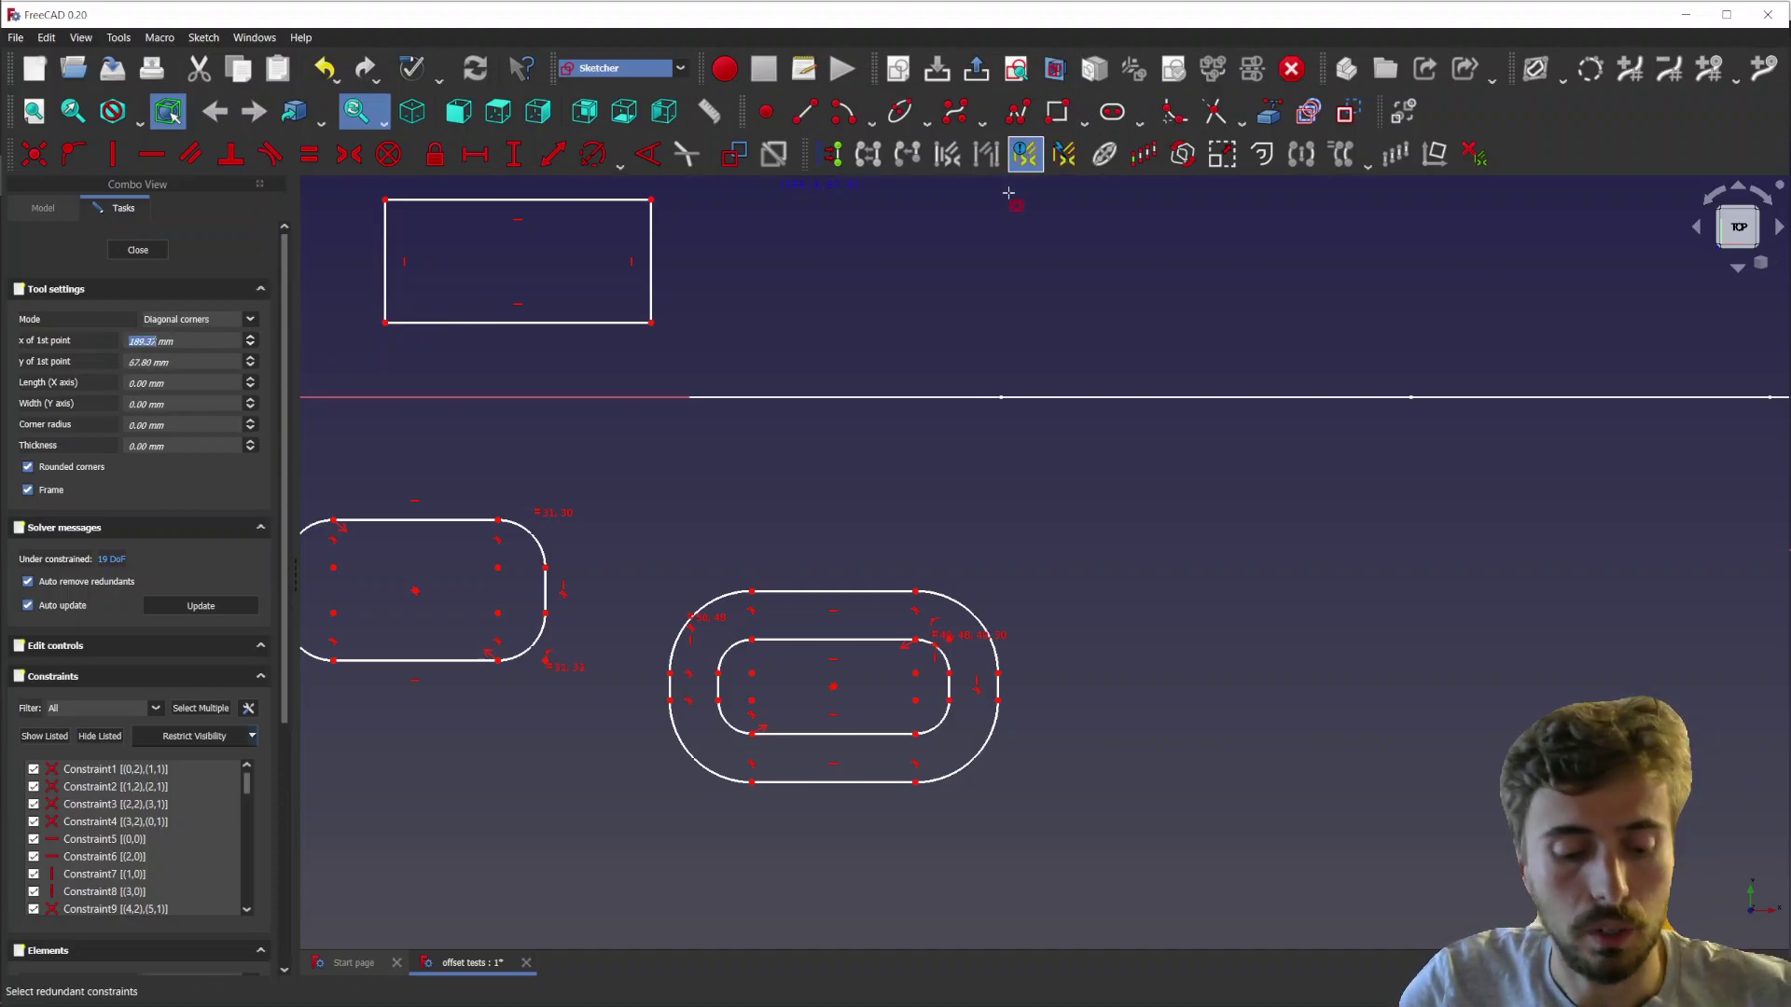
pyautogui.press('m')
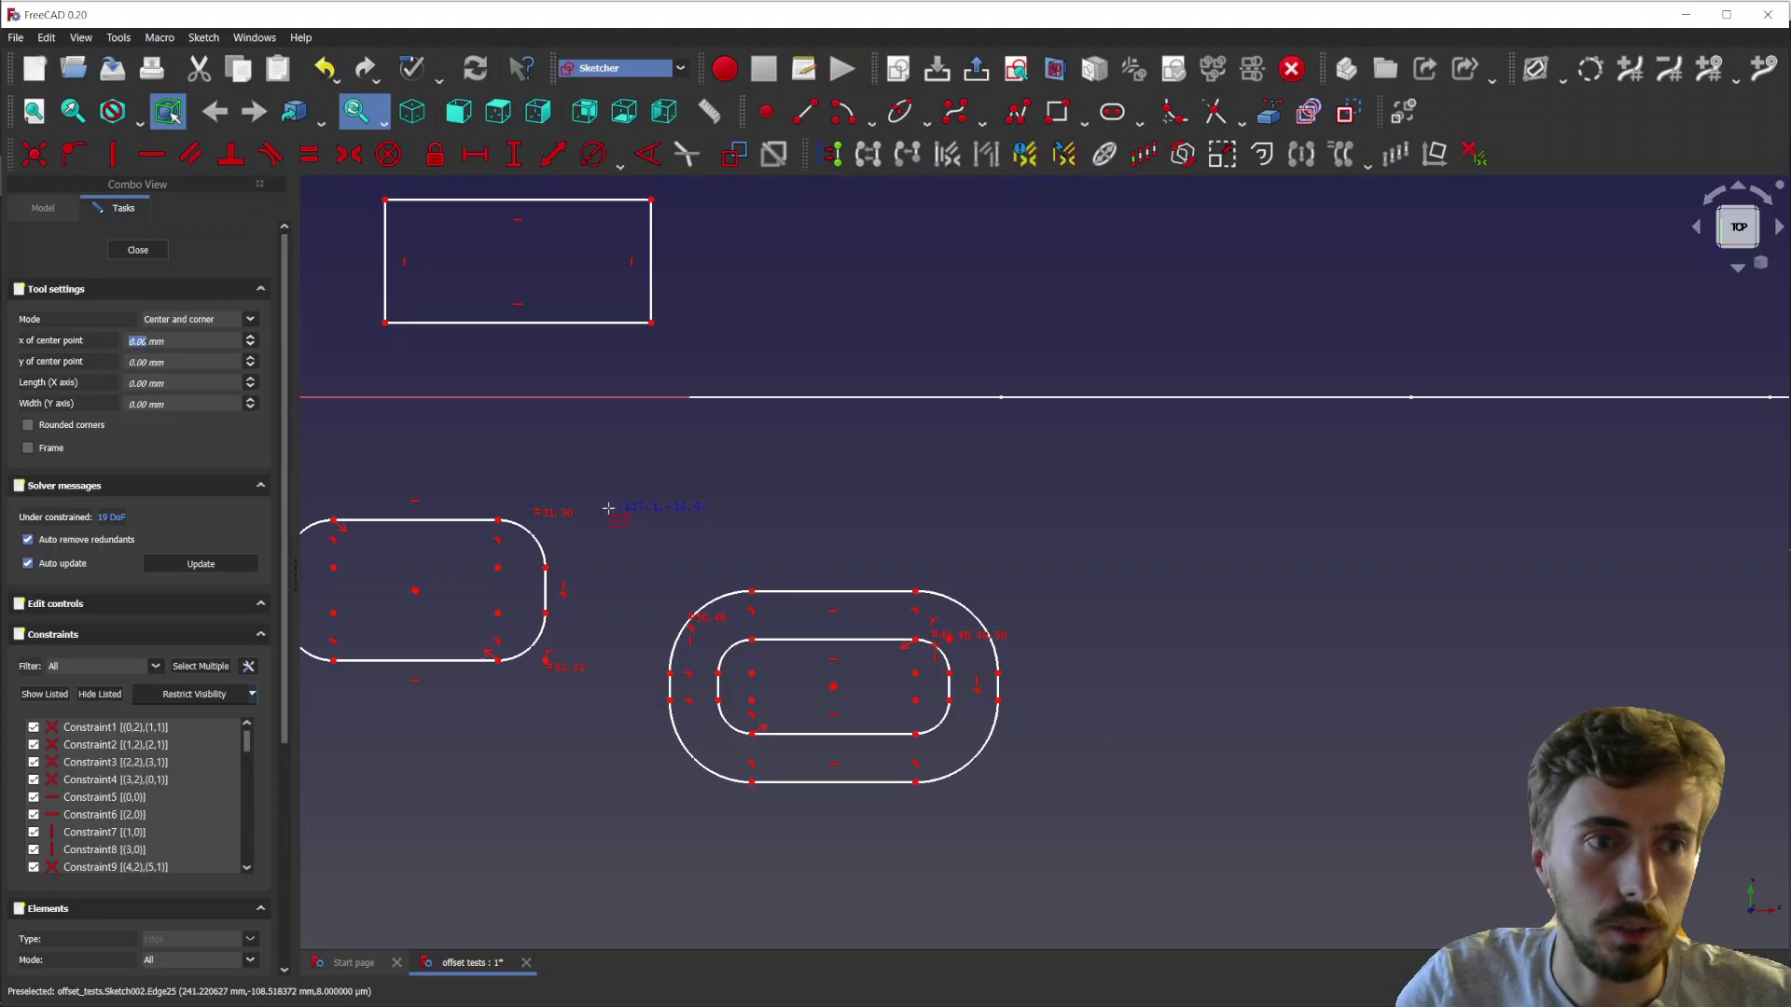
pyautogui.press('u')
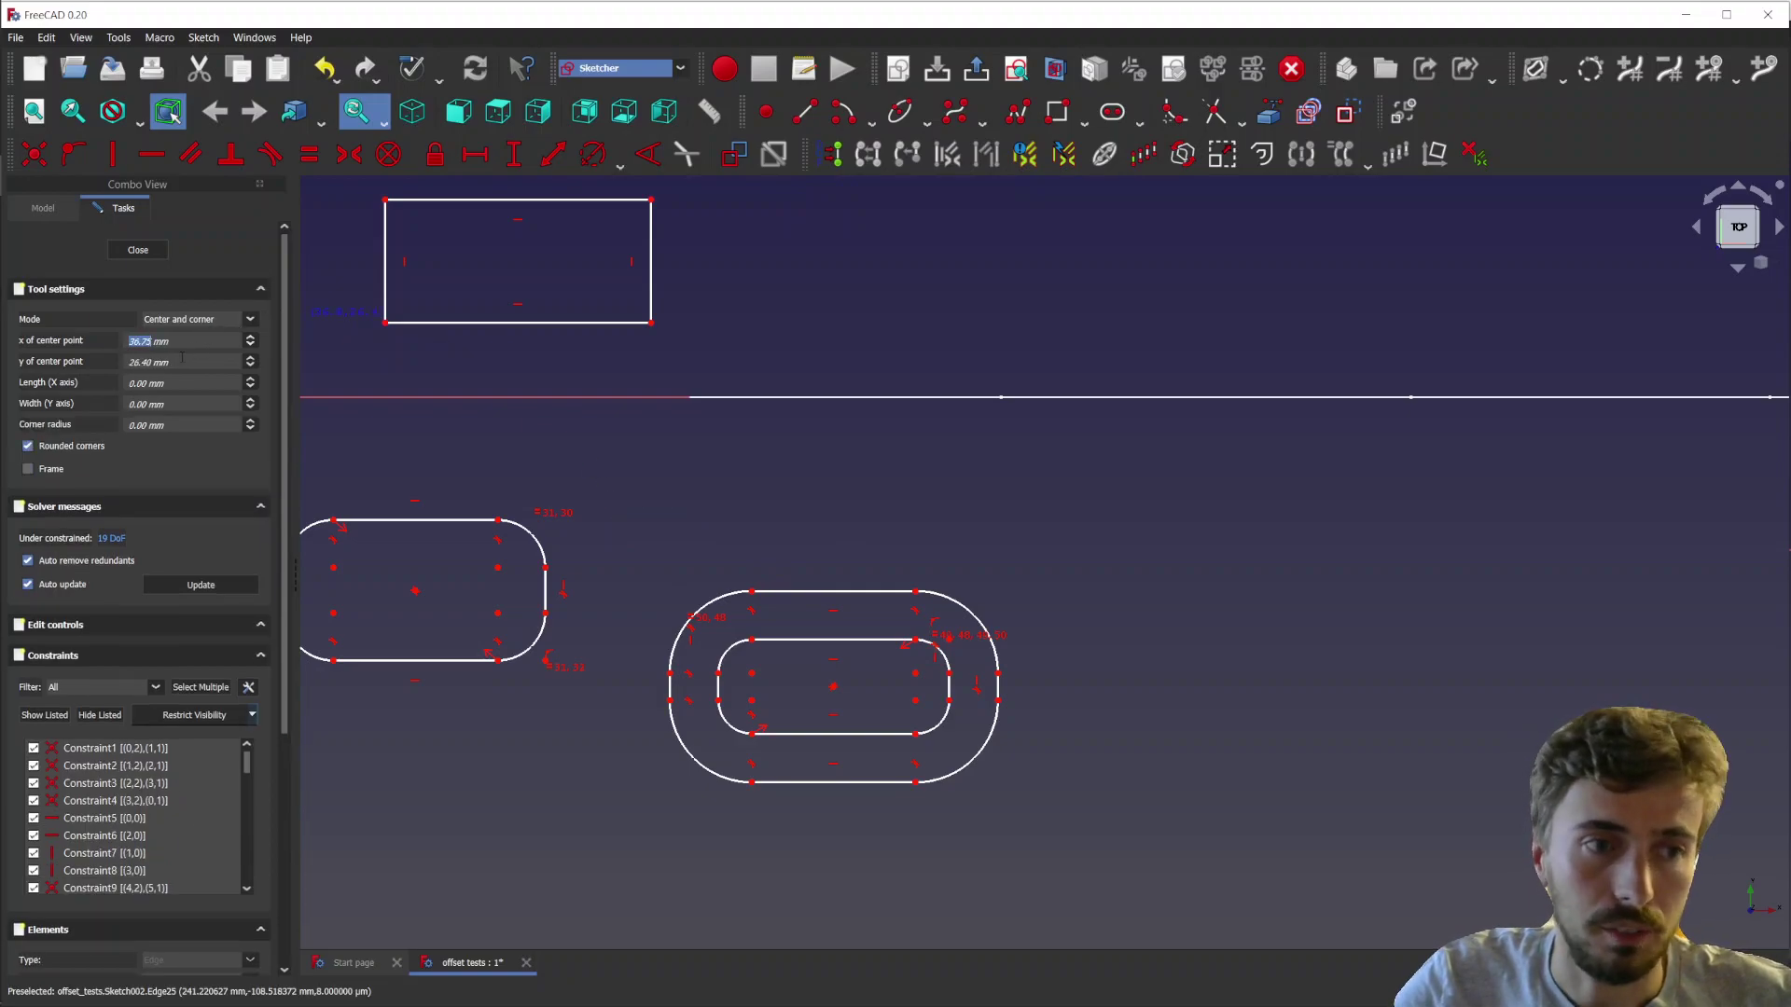
pyautogui.press('j')
pyautogui.press('u')
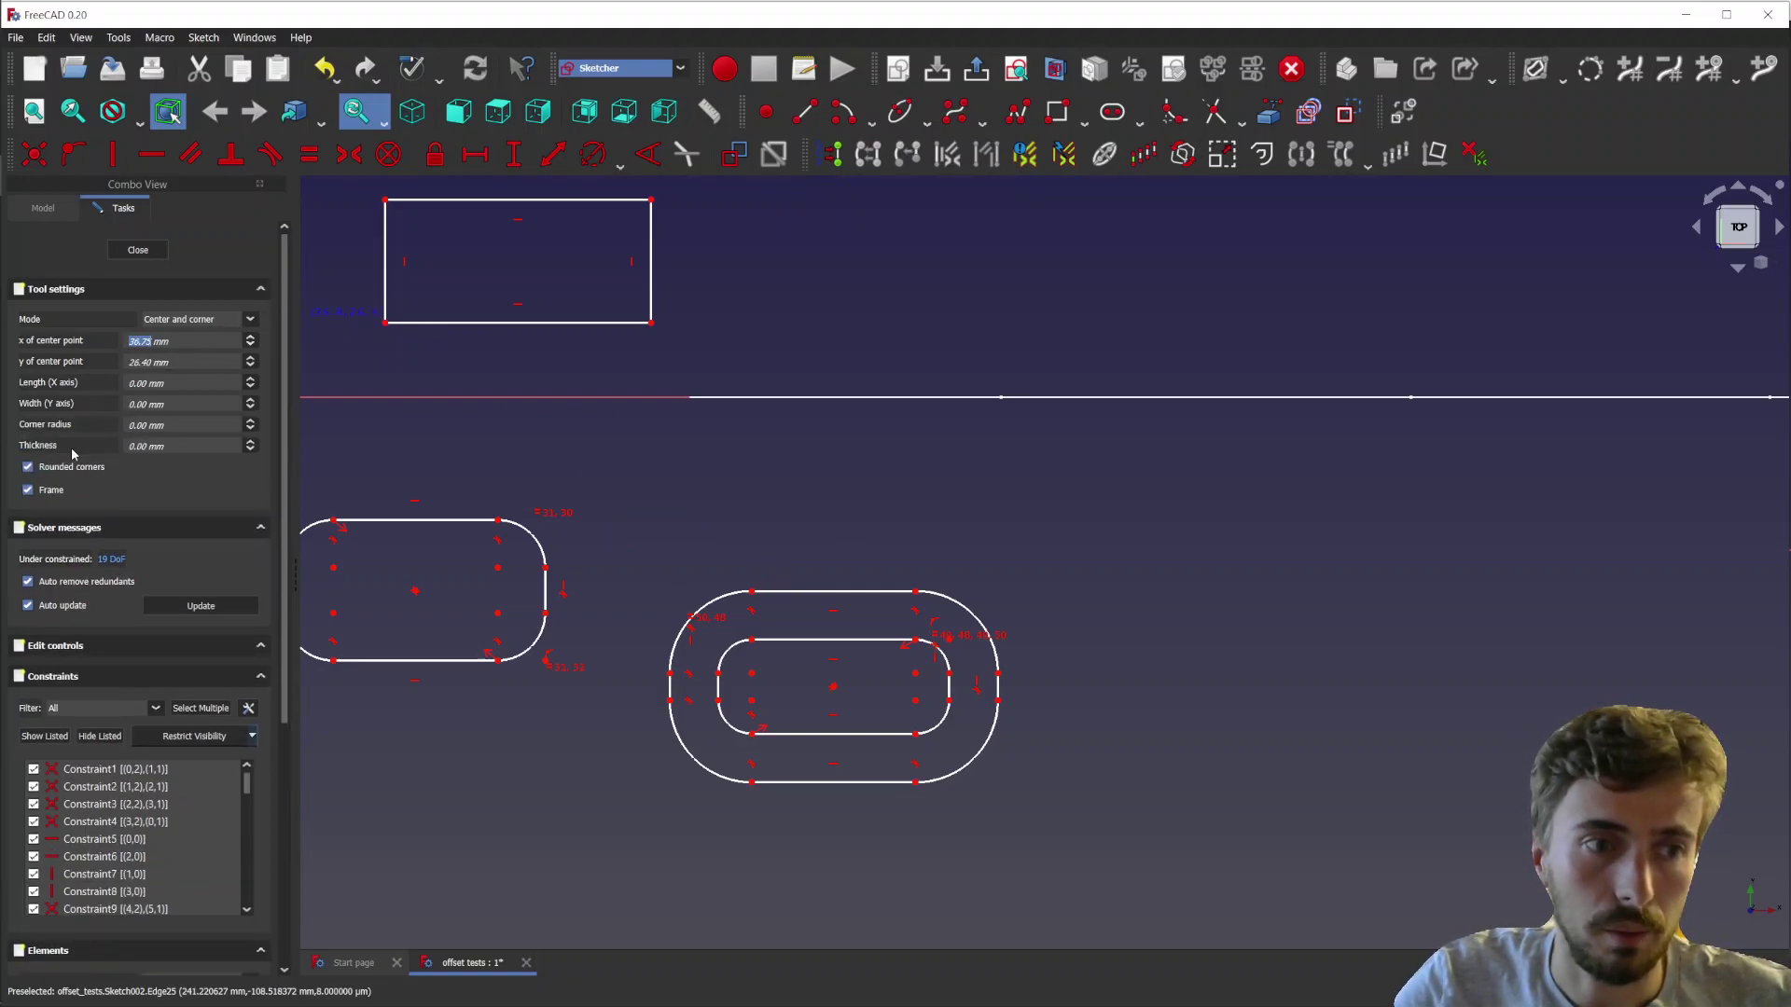
pyautogui.press('m')
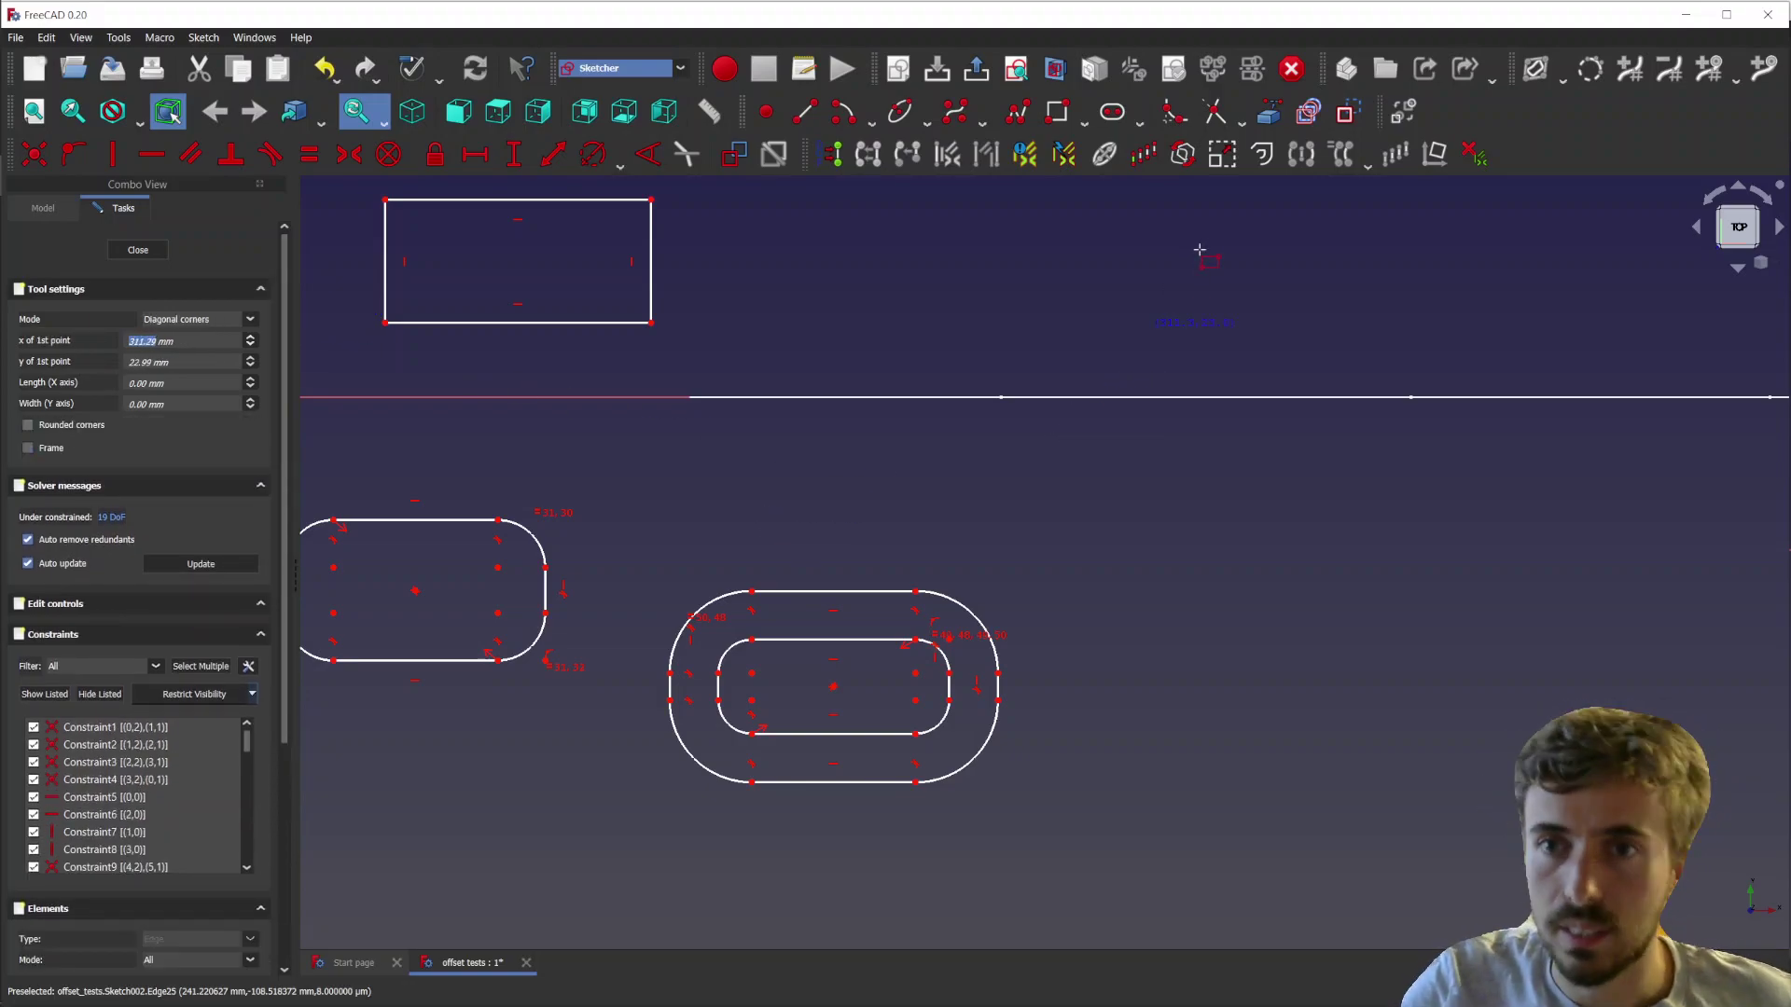
pyautogui.press('Escape')
# - In the other FreeCAD window, draw a 7-sided regular polygon above the circle and review the separate polygon commands
pyautogui.click(1083, 117)
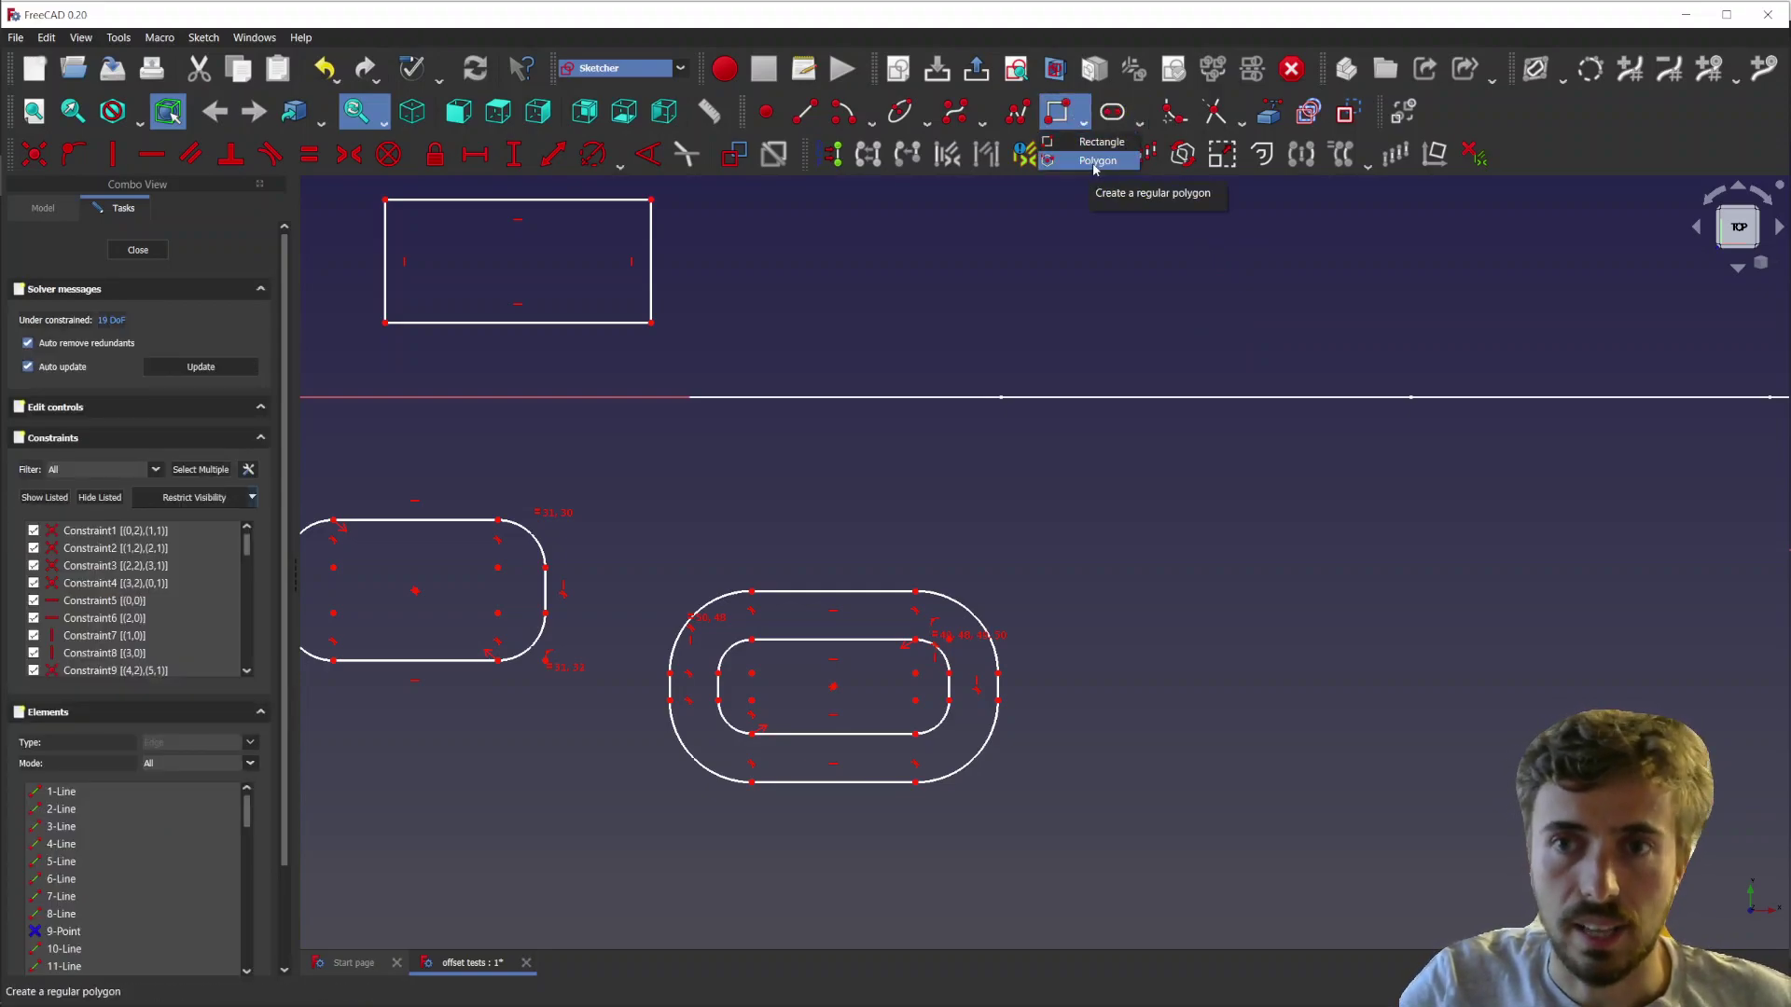
pyautogui.click(1098, 162)
pyautogui.hotkey('alt', 'Tab')
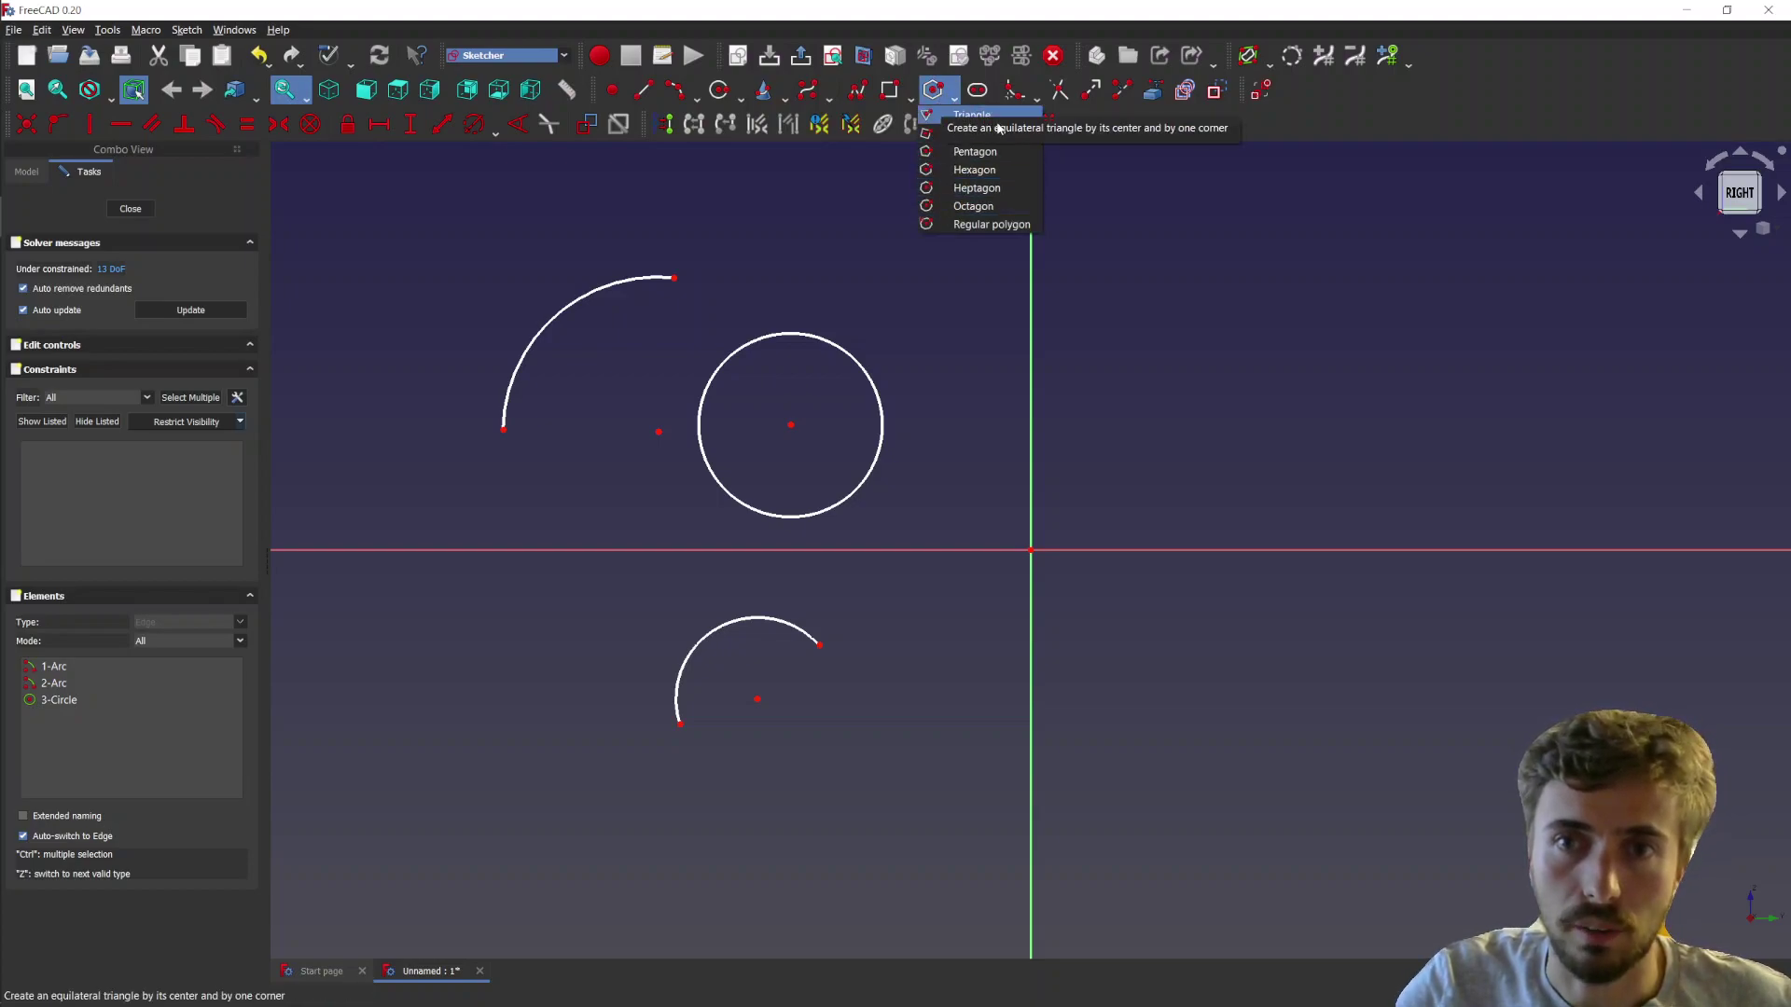
pyautogui.click(1002, 226)
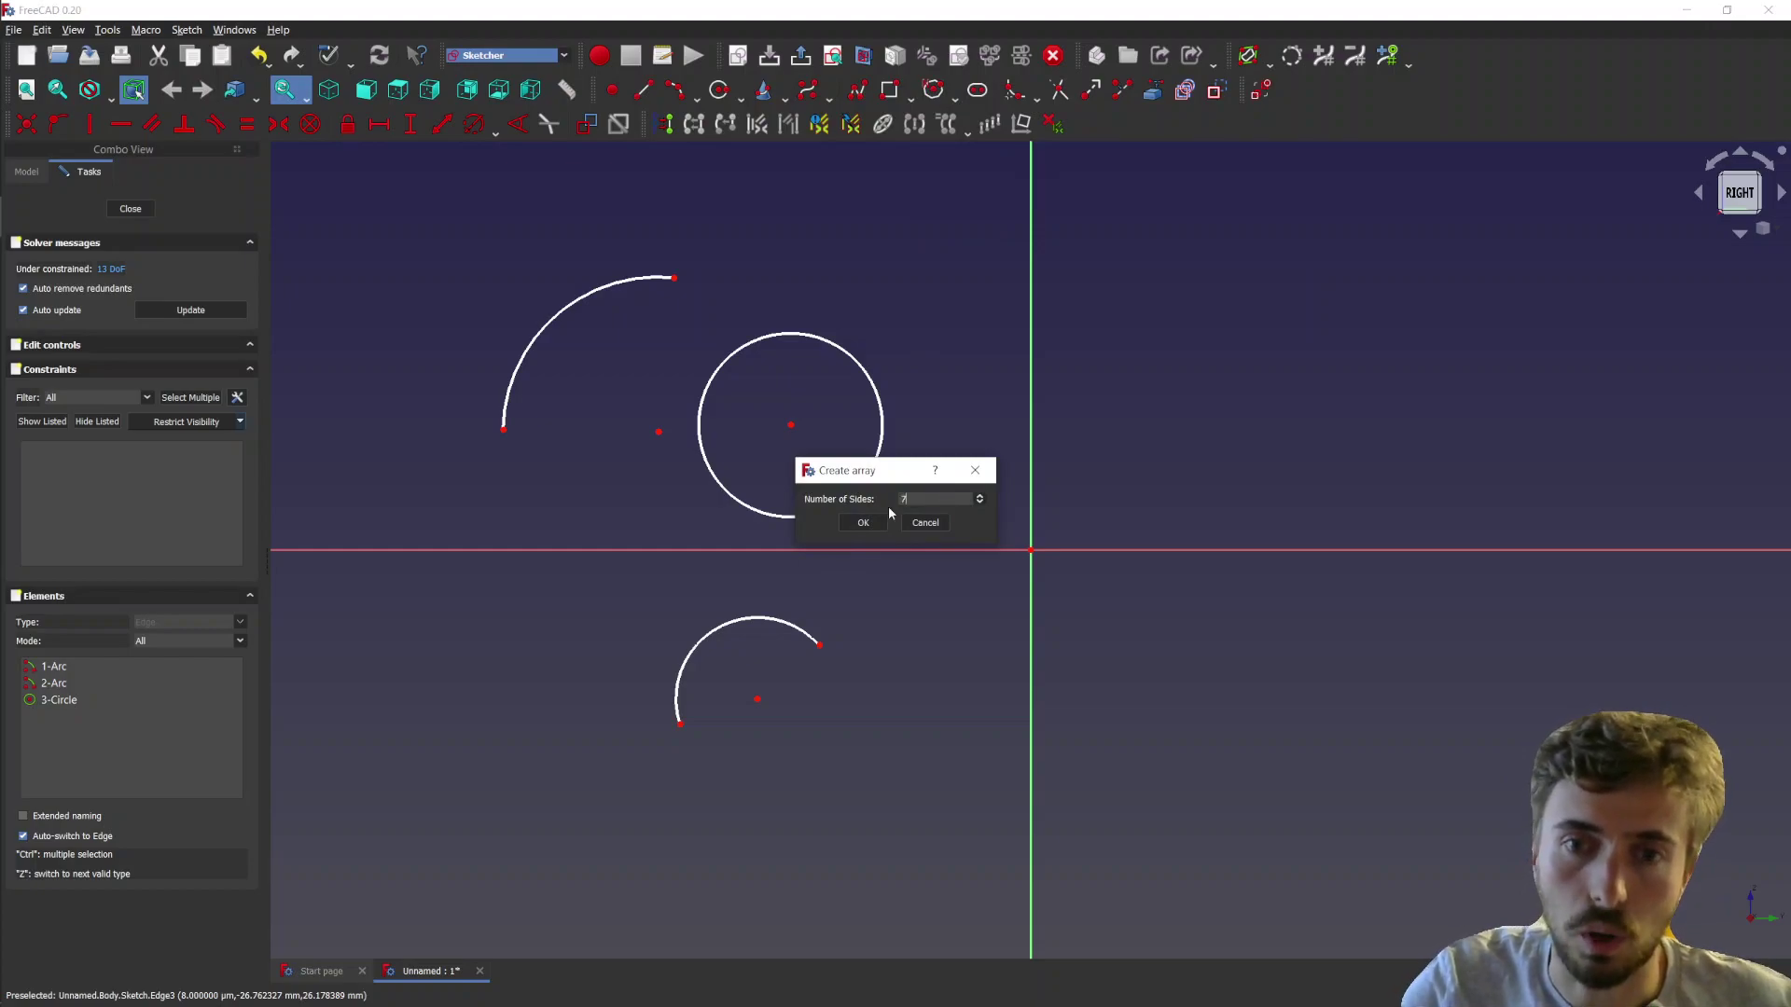
pyautogui.click(863, 522)
pyautogui.click(887, 215)
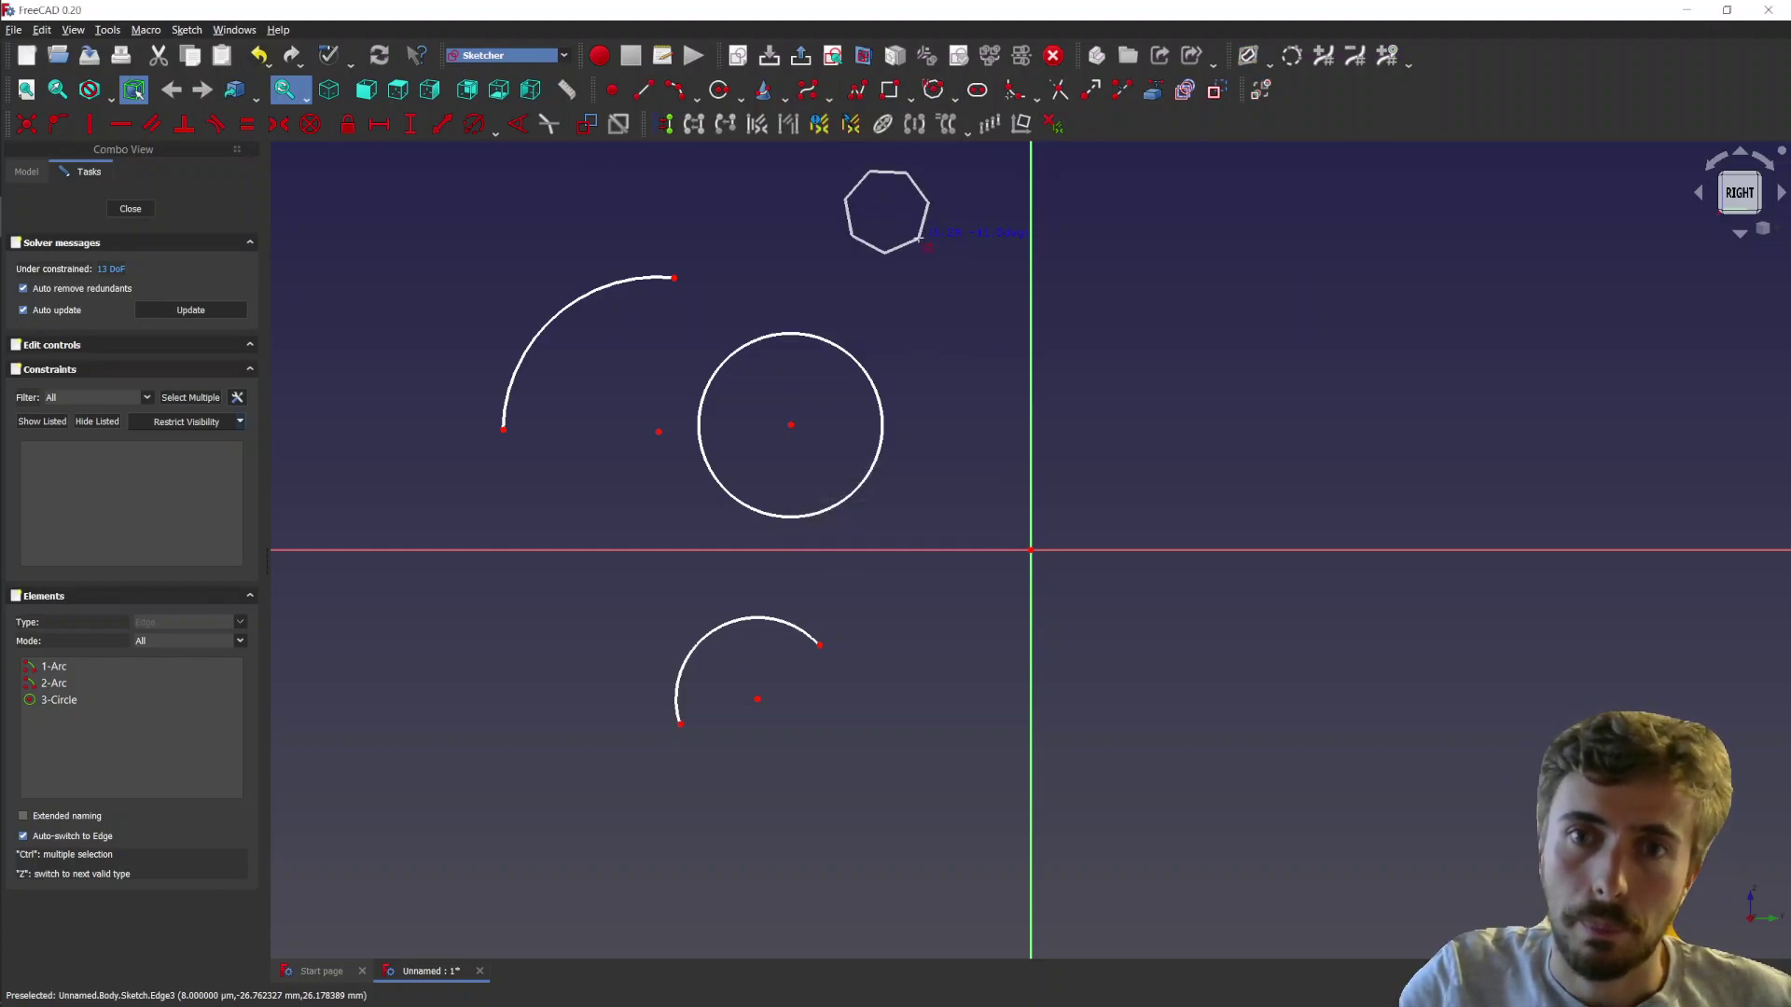
pyautogui.click(919, 238)
pyautogui.click(955, 95)
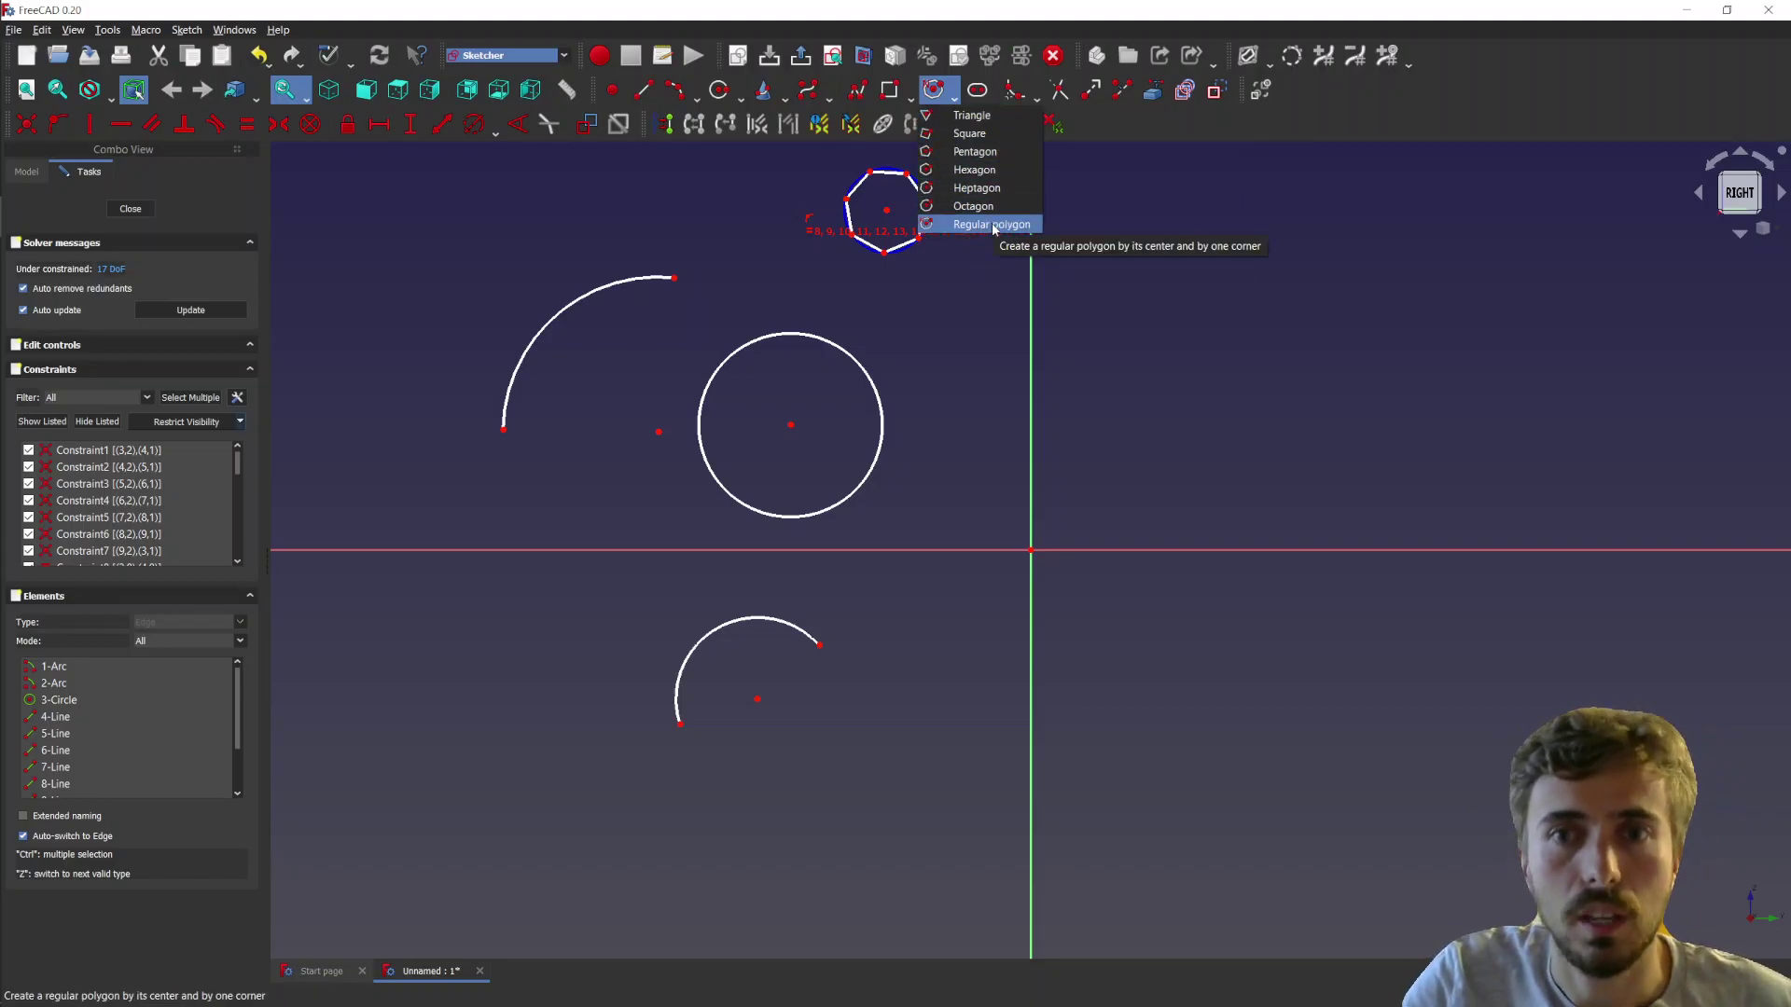
# - Back in offset tests, draw a 10-sided polygon centered about X 288 mm, Y -38 mm, with a radius of about 23 mm
pyautogui.hotkey('alt', 'Tab')
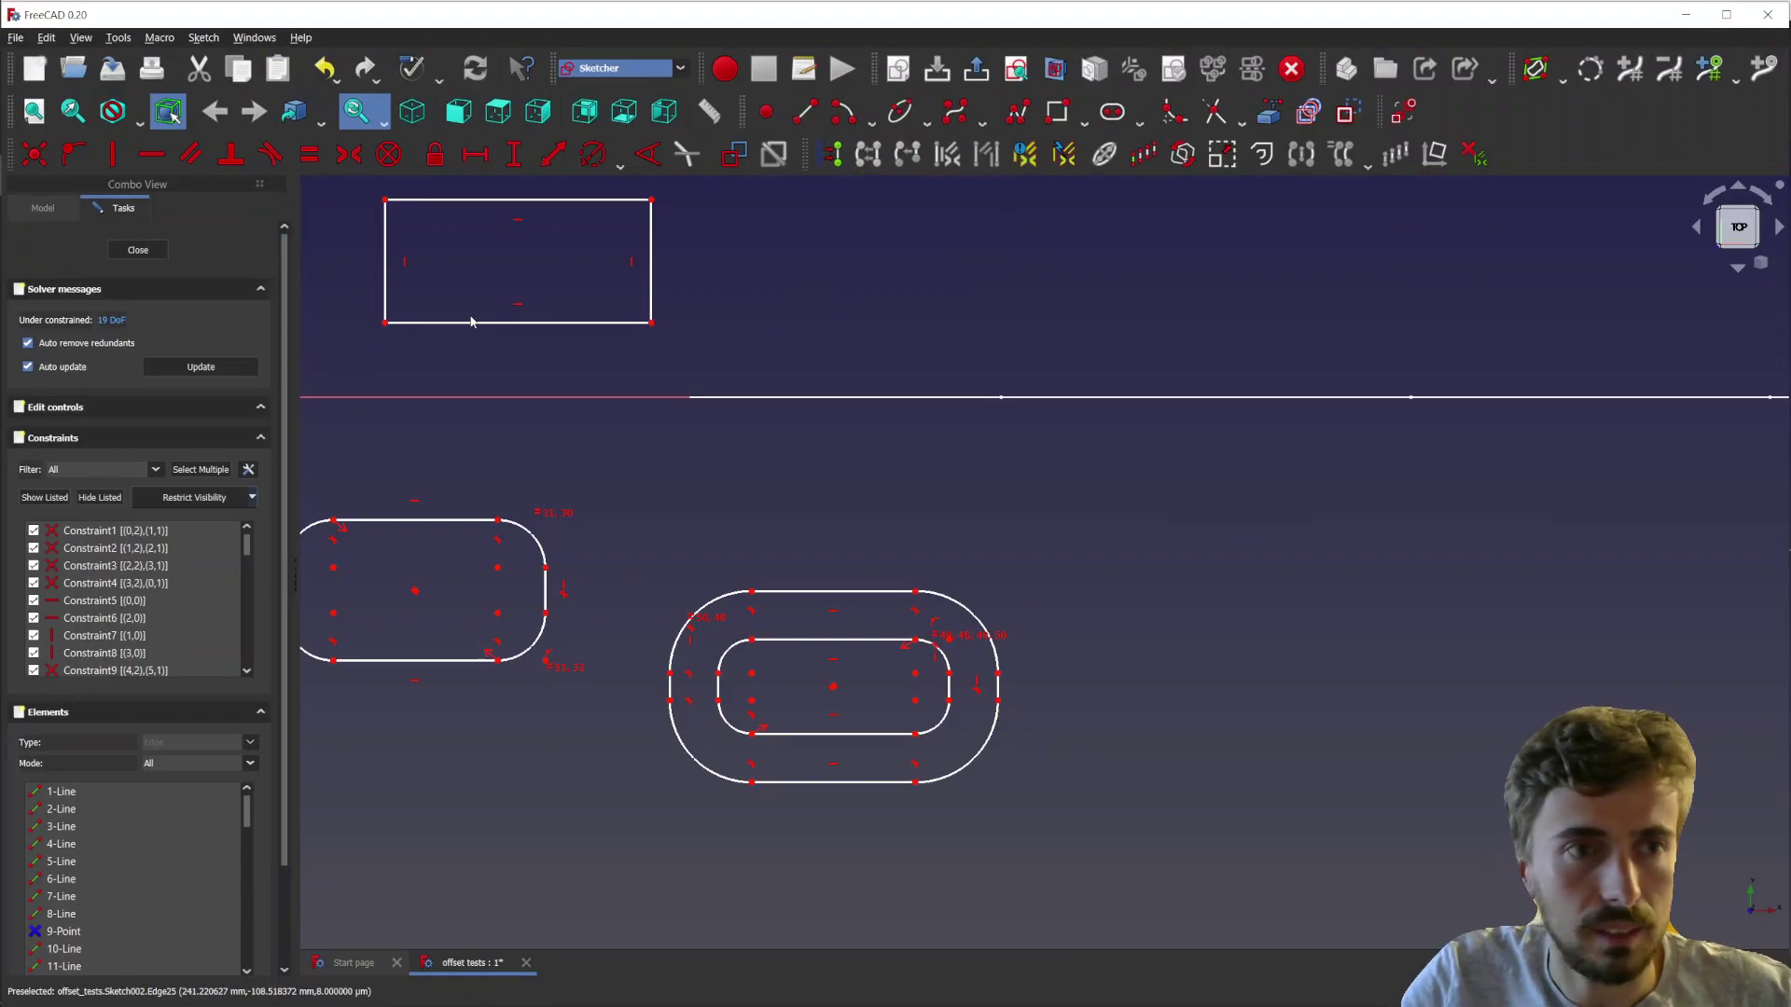
pyautogui.click(1086, 118)
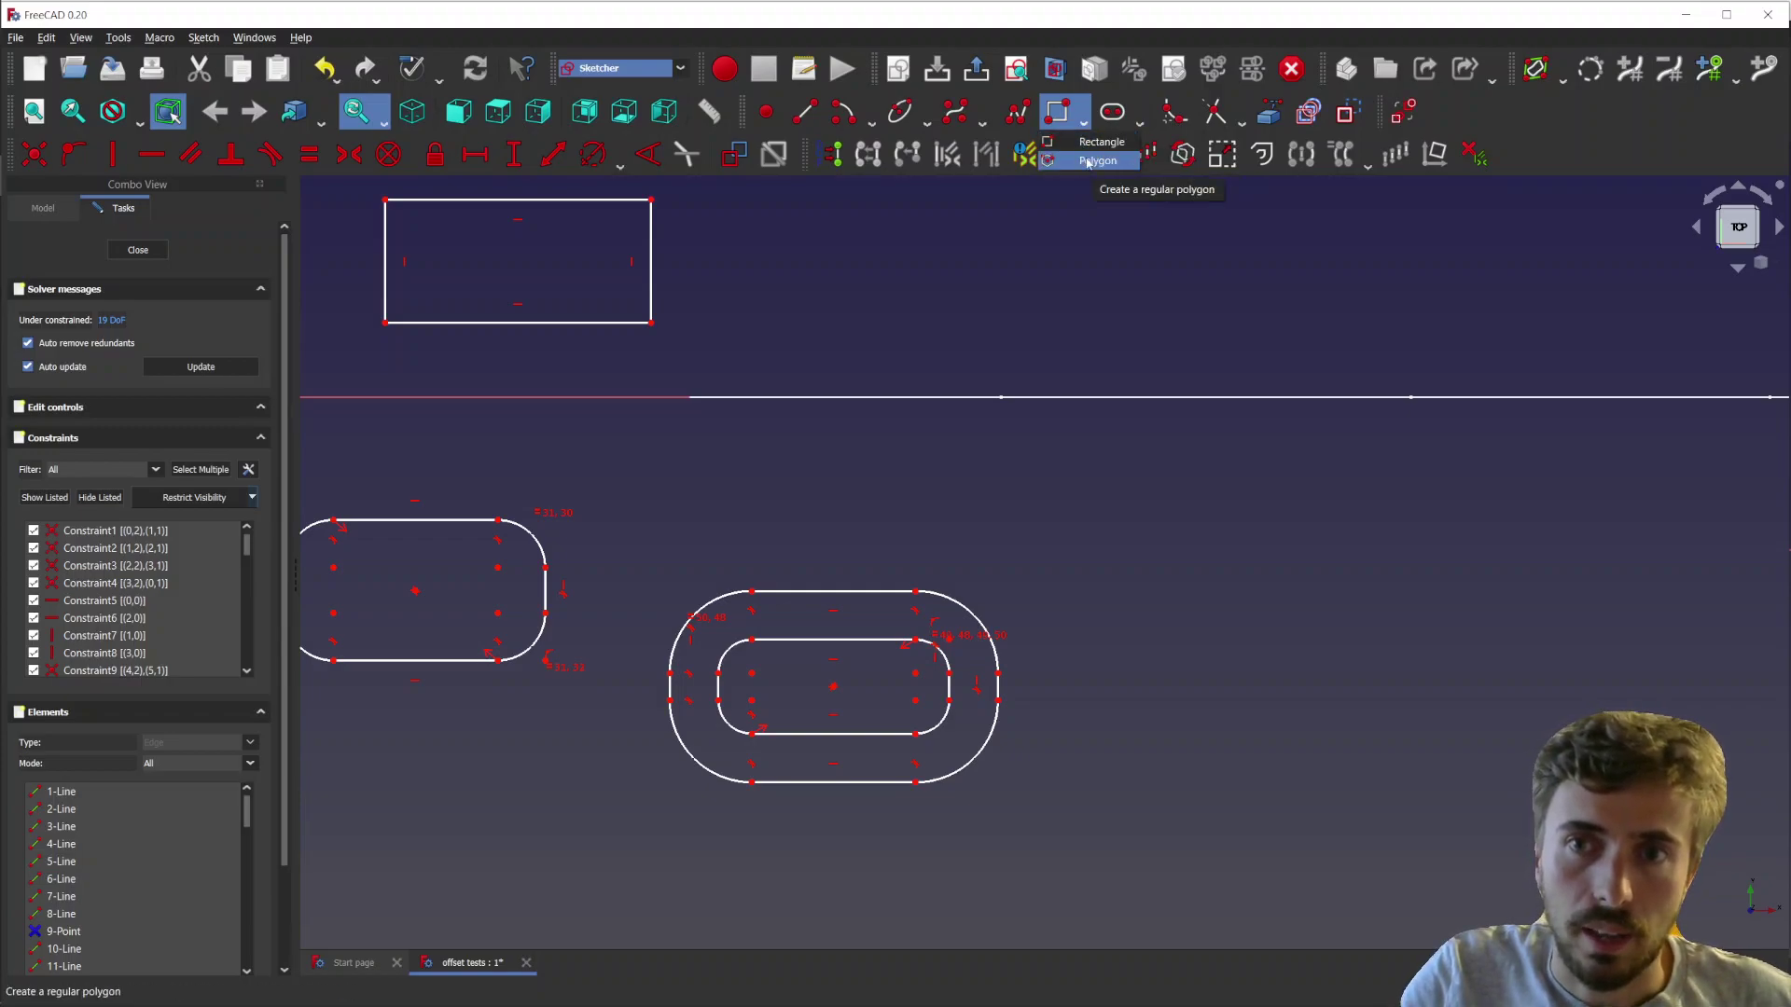
pyautogui.click(1089, 162)
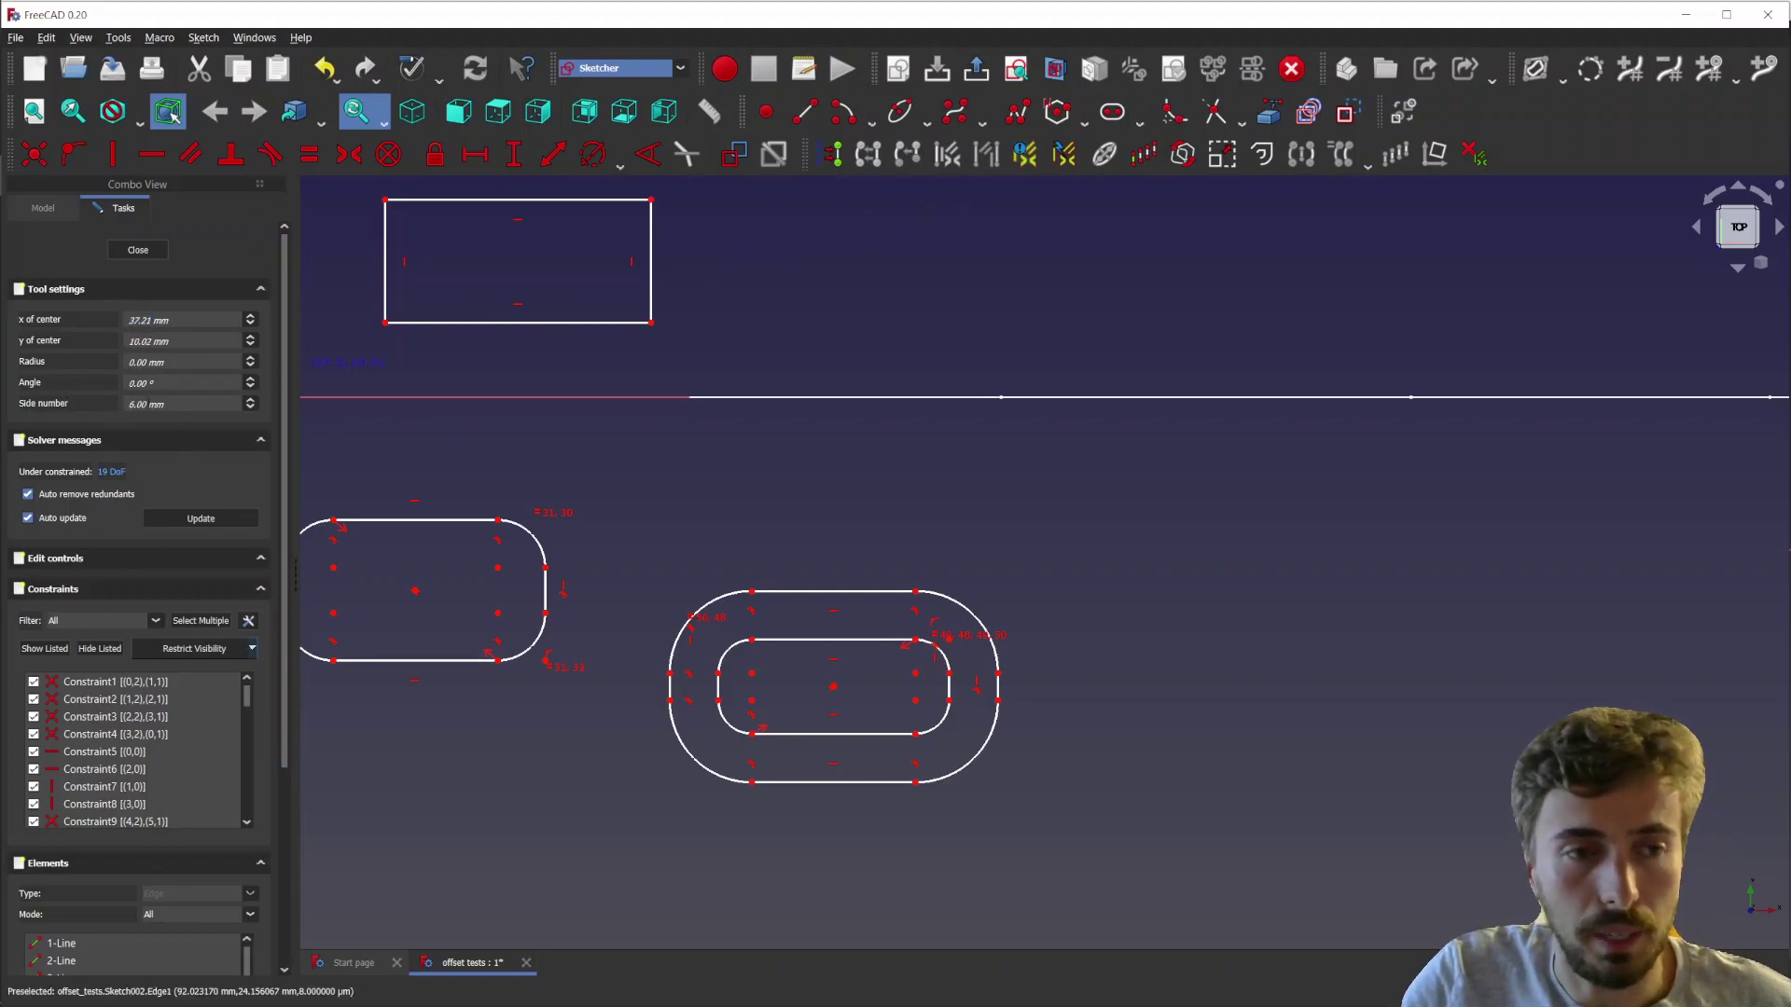
pyautogui.click(250, 399)
pyautogui.click(250, 399)
pyautogui.click(250, 399)
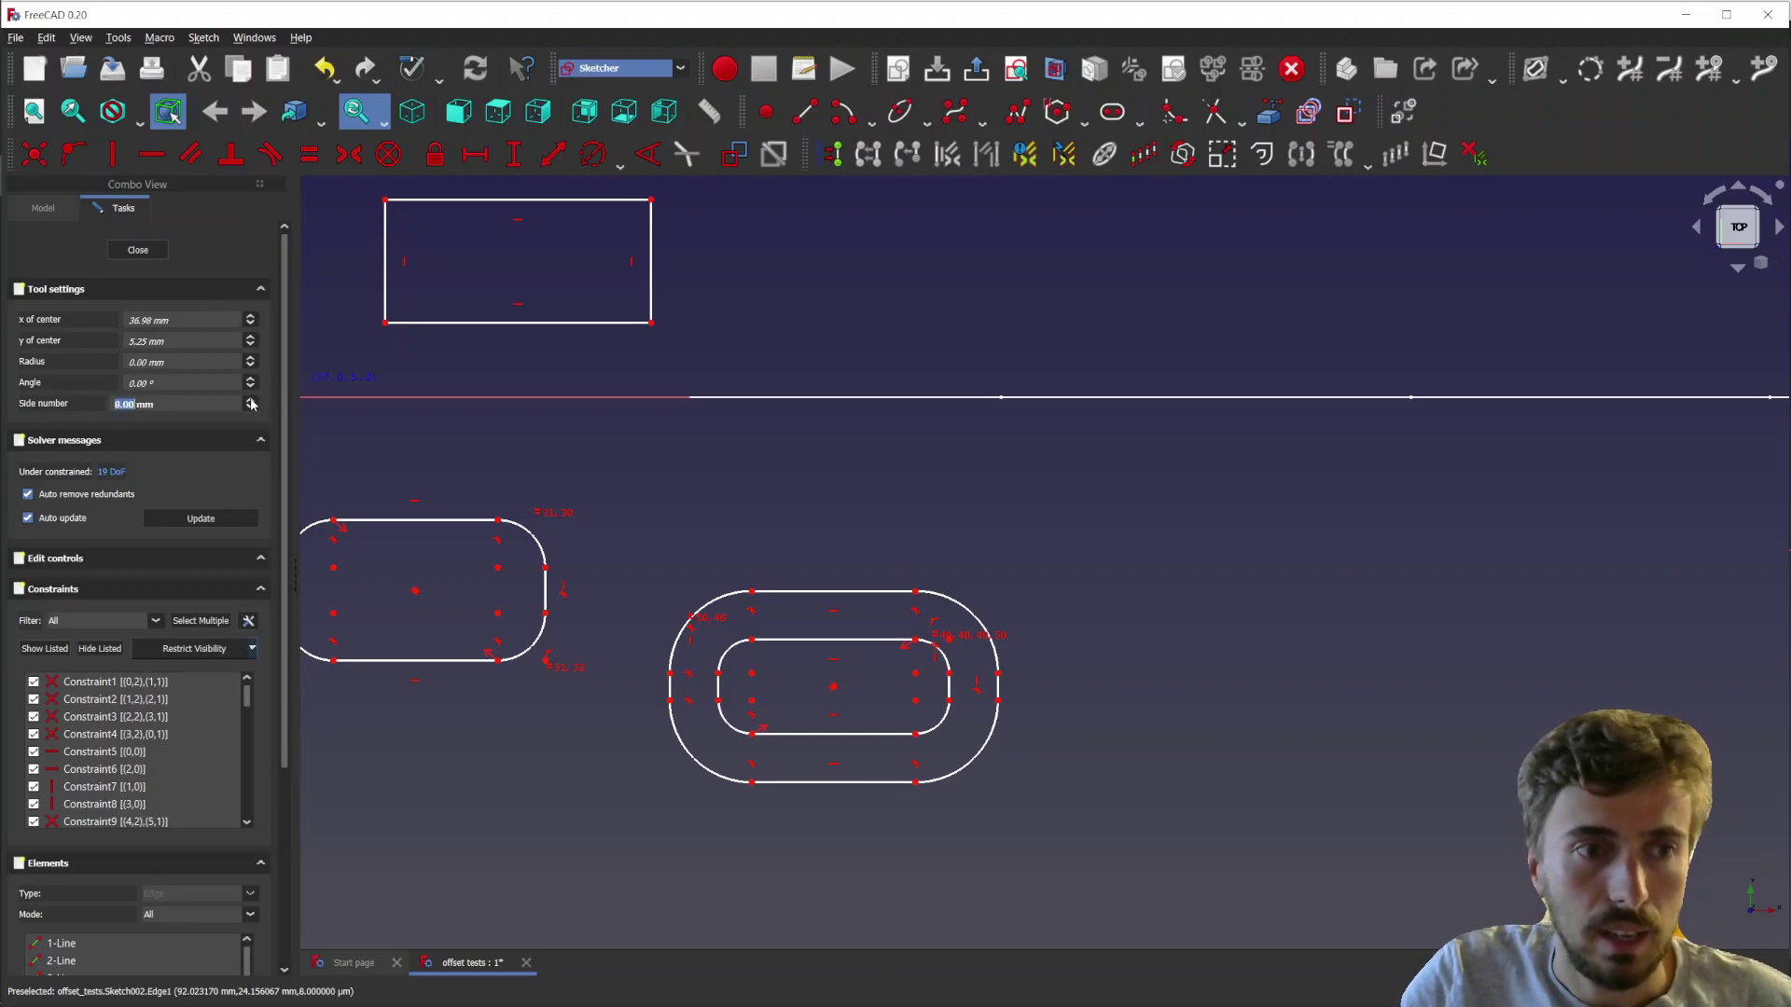
pyautogui.click(250, 400)
pyautogui.click(1071, 513)
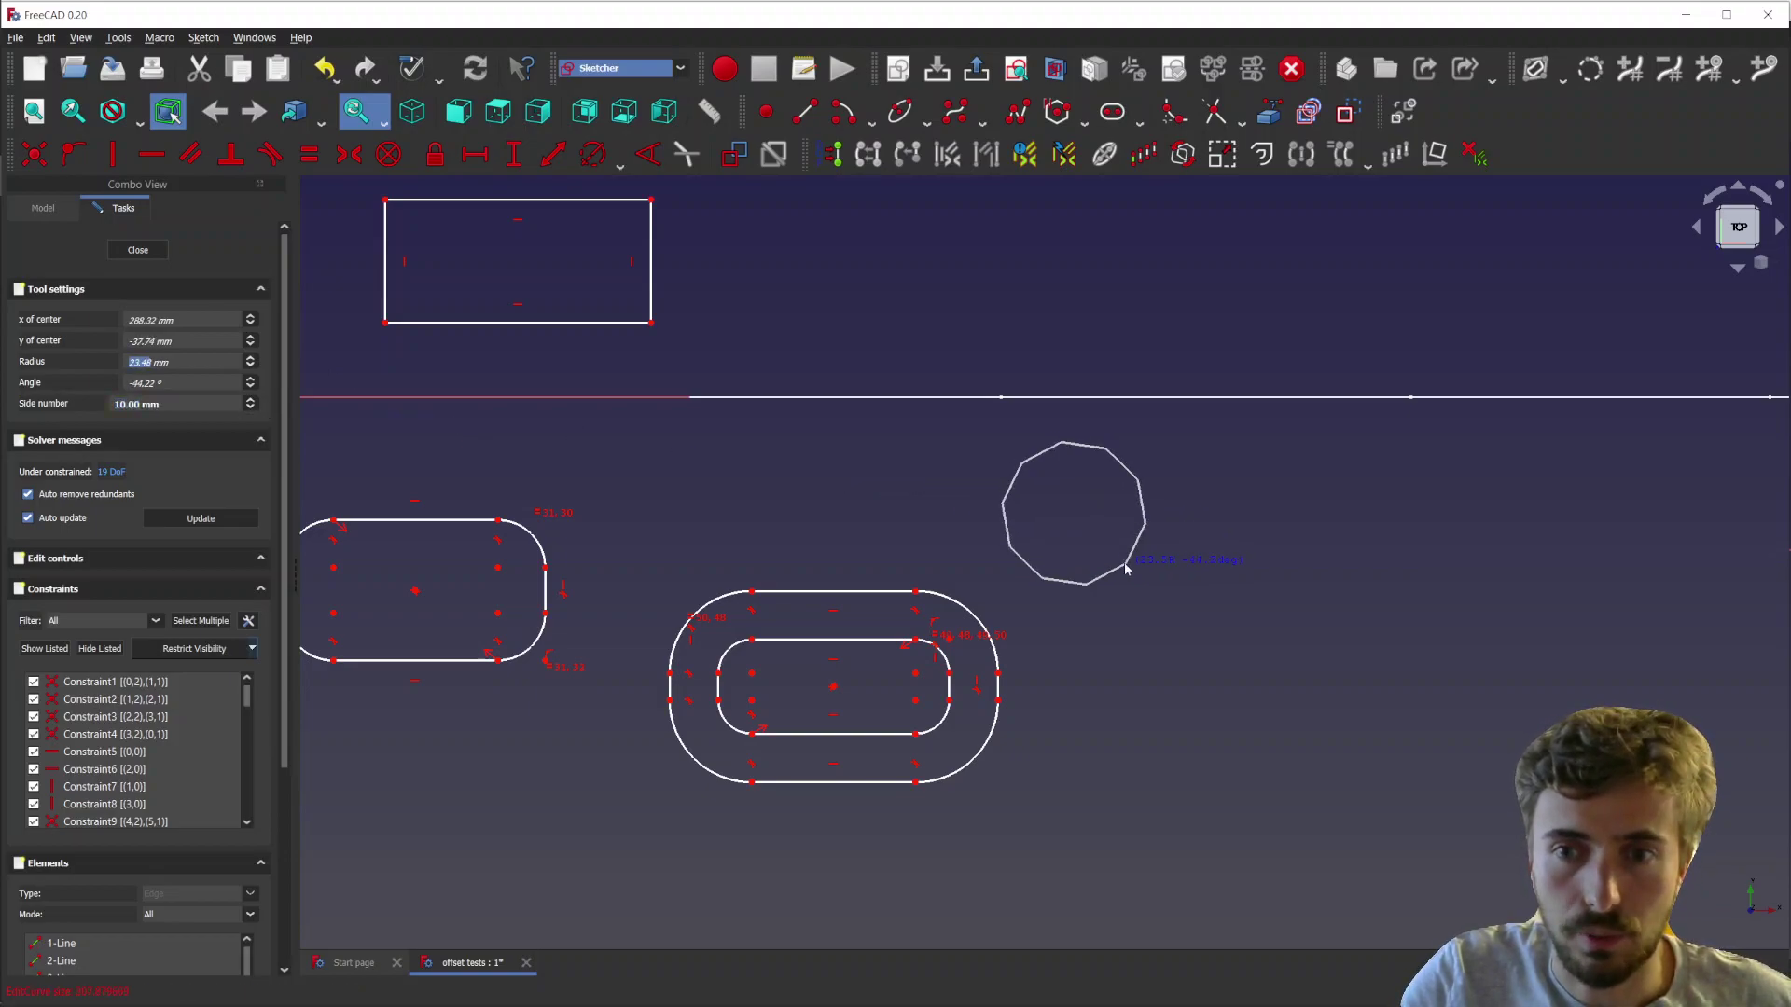
pyautogui.click(1127, 570)
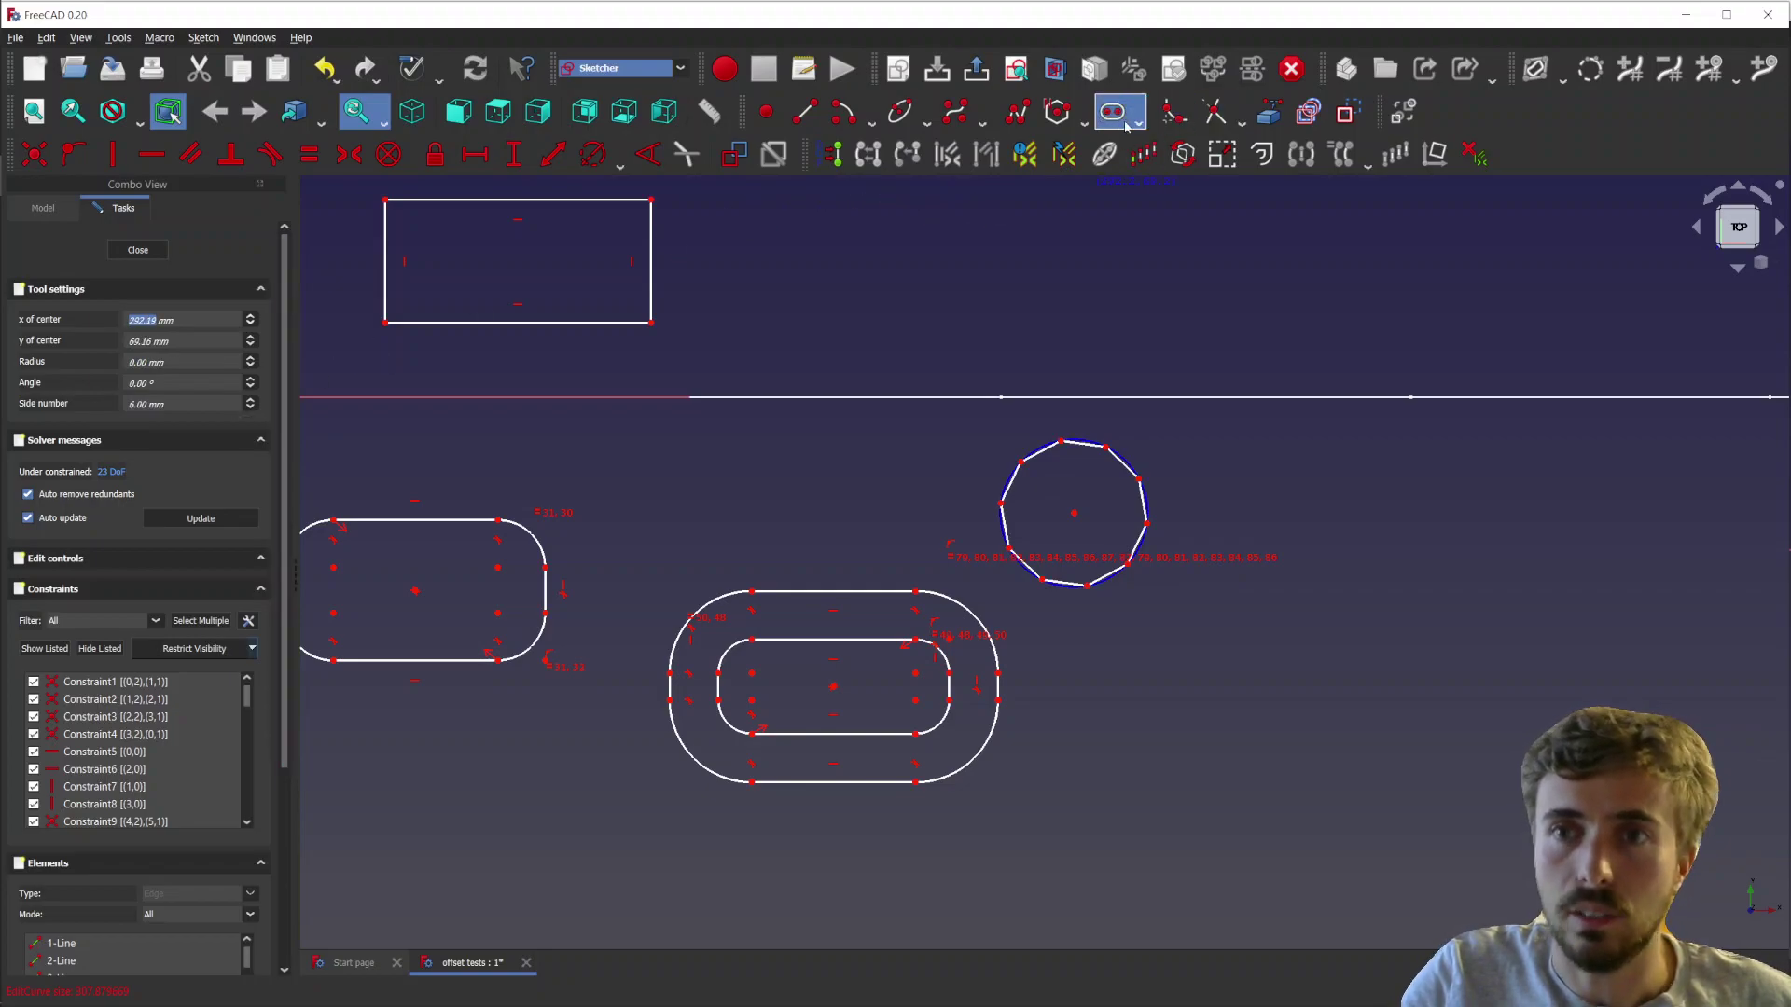
# - Review the grouped Rectangle and Polygon, Slot and Arc slot, and edge-editing commands, leaving the Rectangle tool without drawing
pyautogui.click(1061, 119)
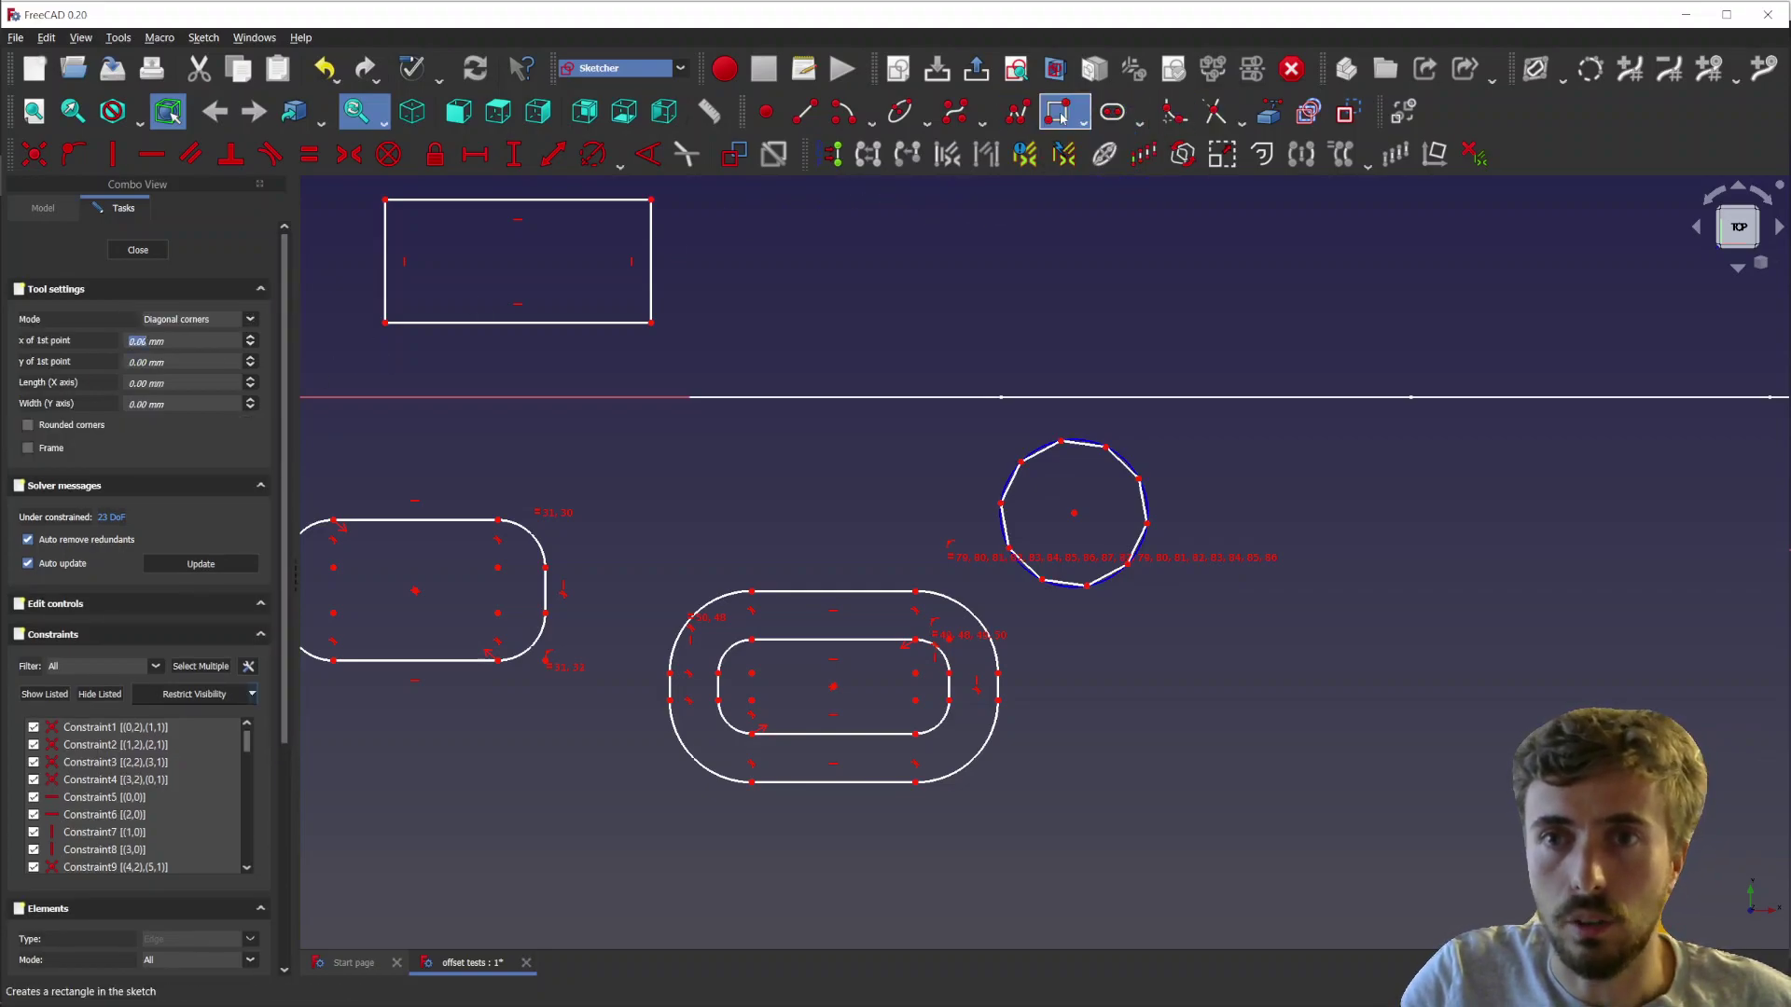
pyautogui.click(1085, 122)
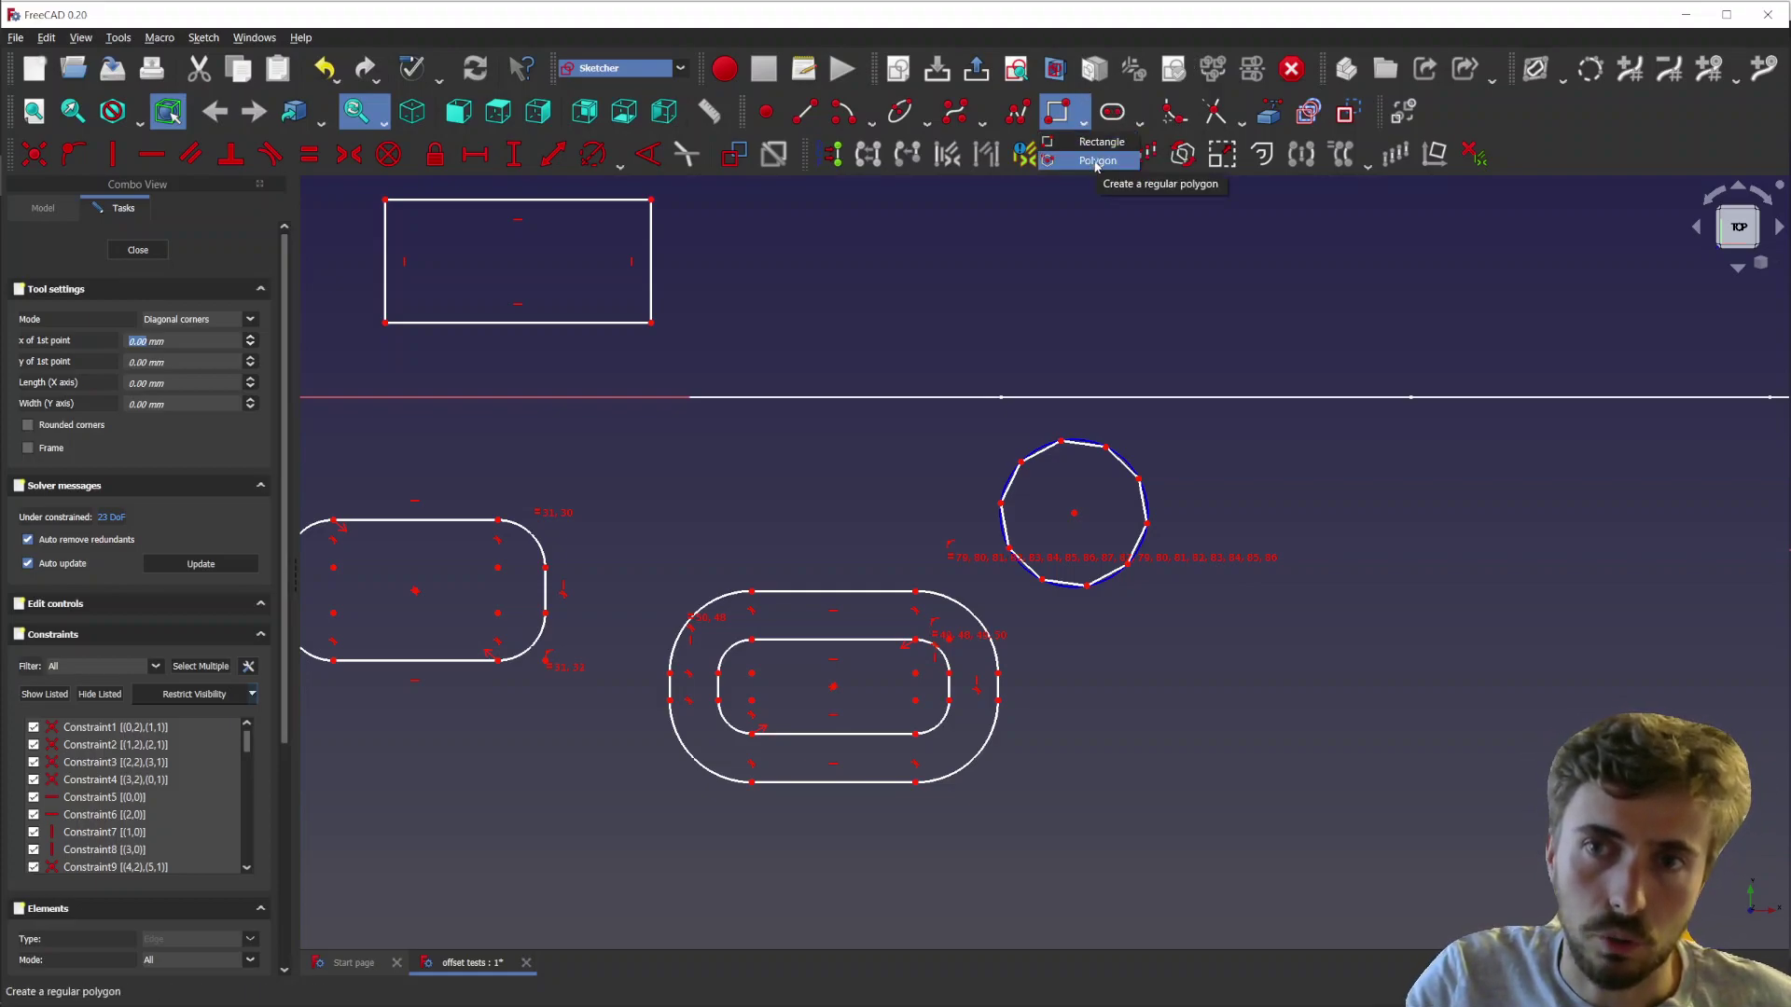
pyautogui.click(1138, 120)
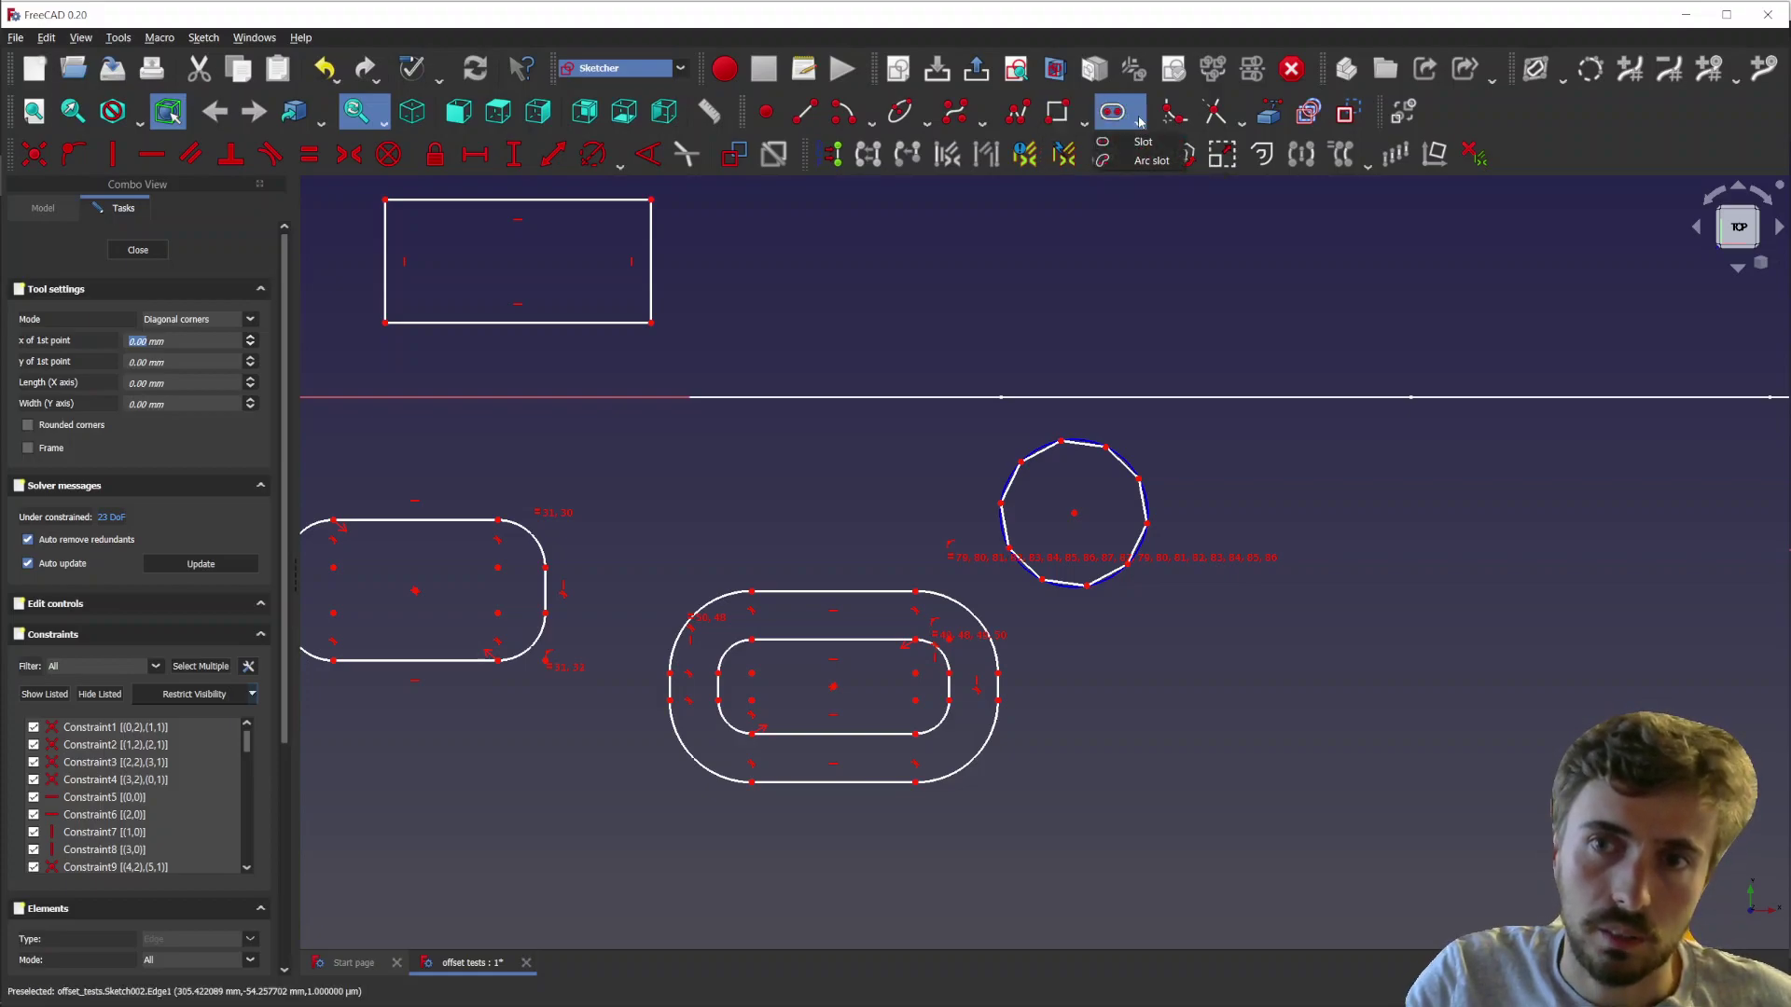
pyautogui.click(1083, 121)
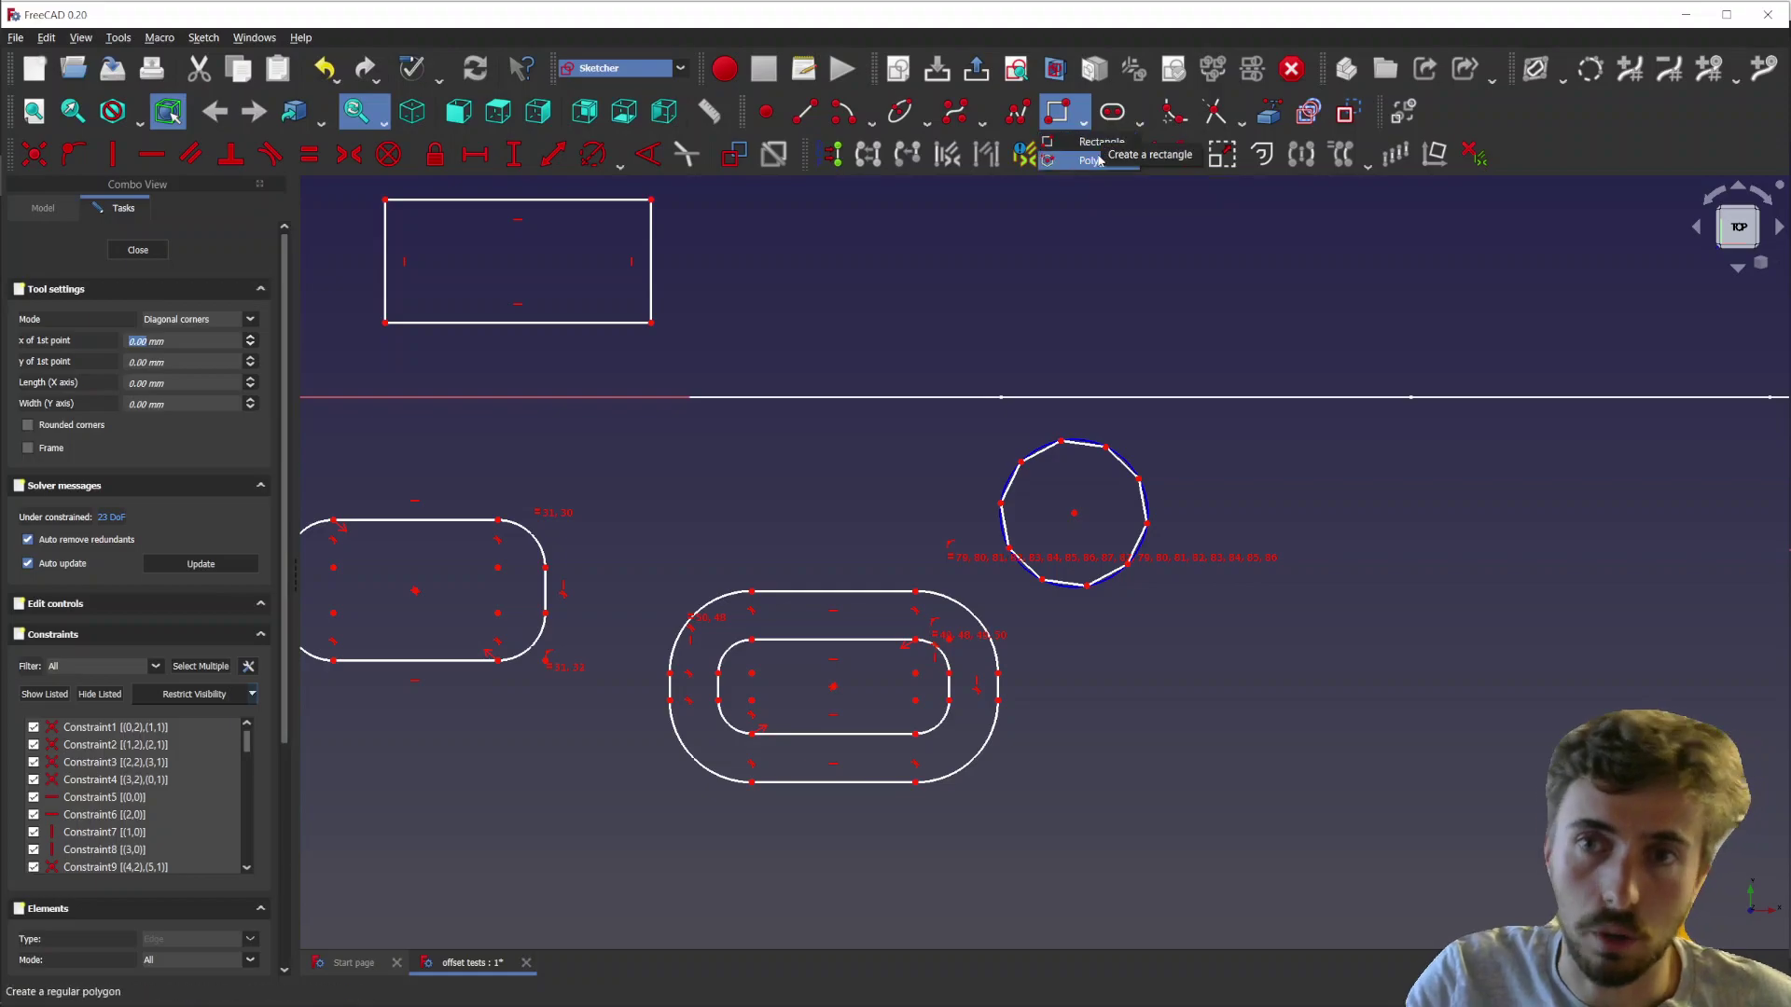
pyautogui.click(1108, 140)
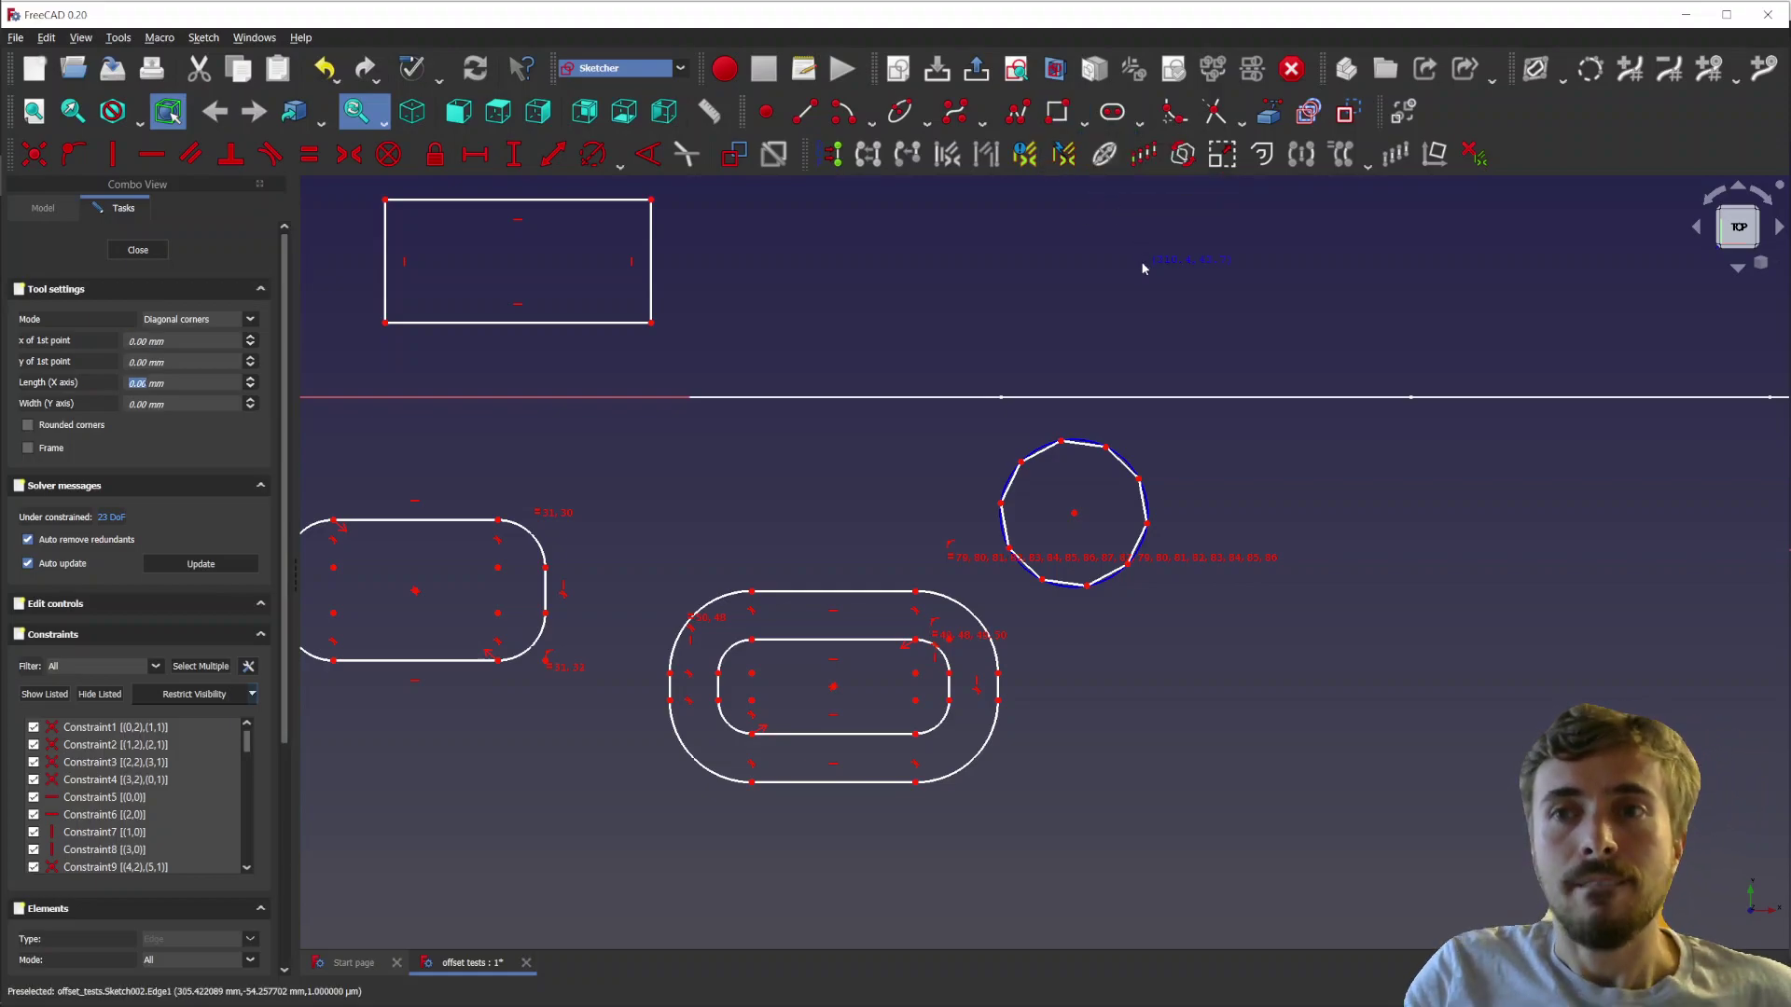
pyautogui.click(1141, 253)
pyautogui.rightClick(1232, 259)
pyautogui.click(1245, 121)
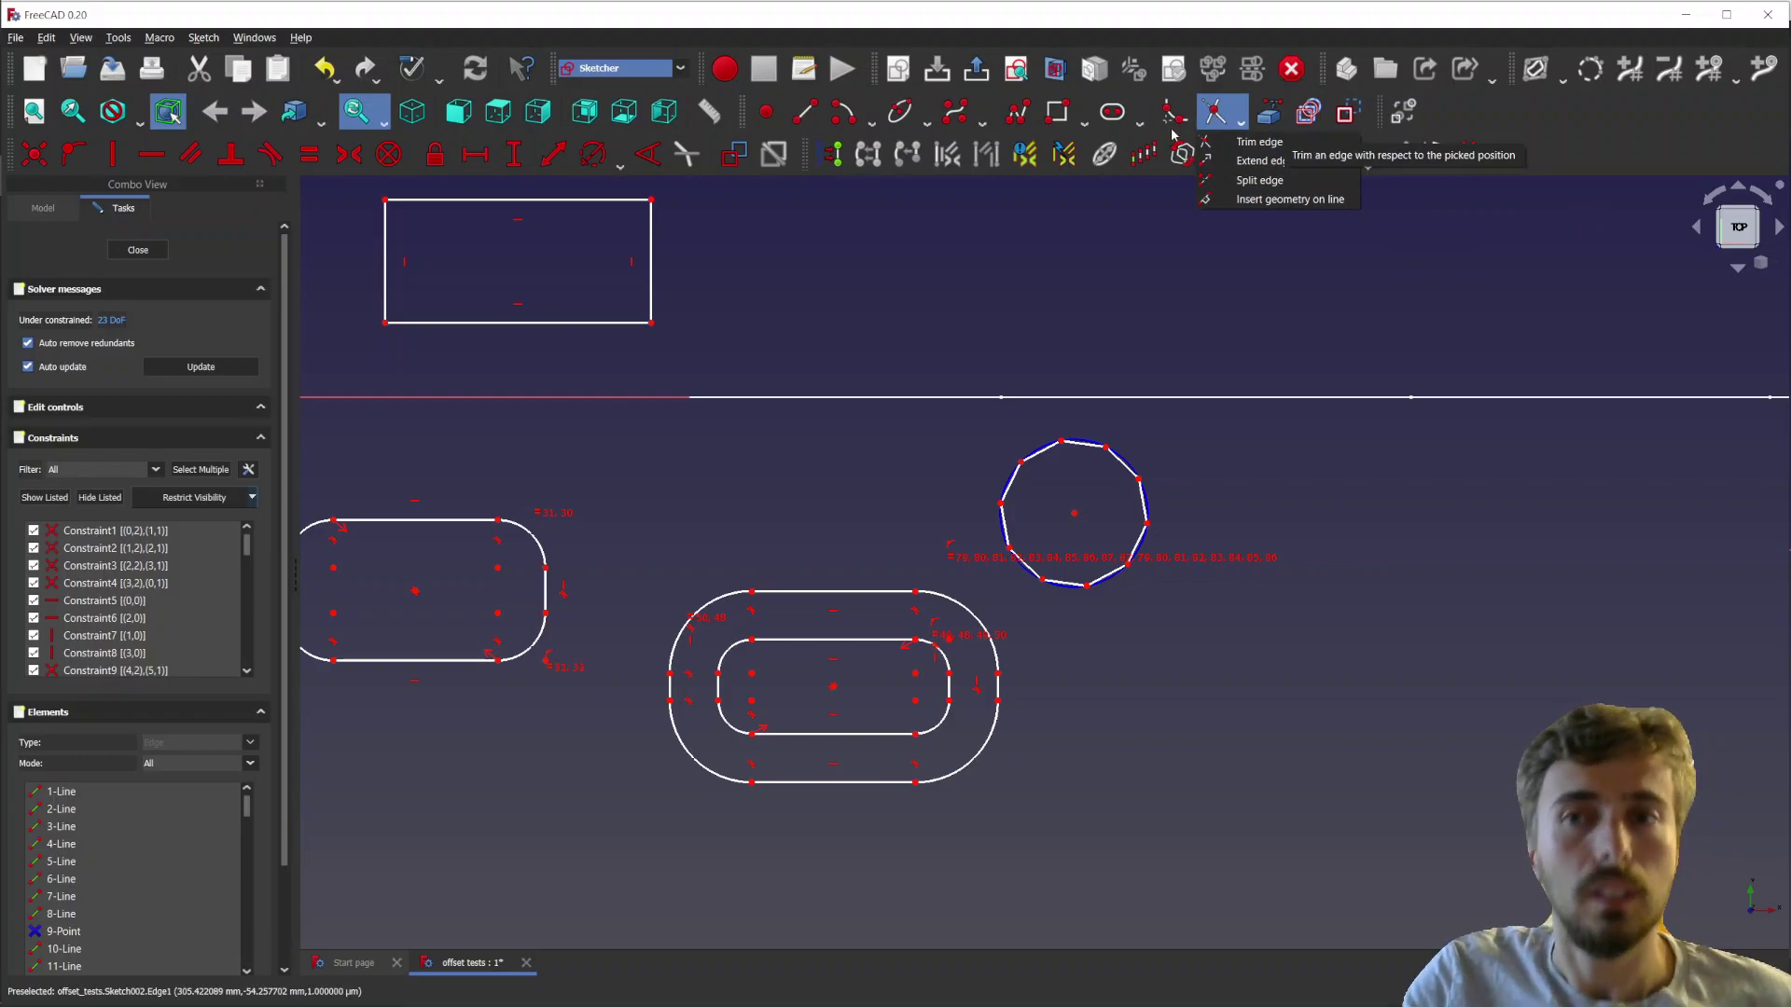
pyautogui.click(1041, 297)
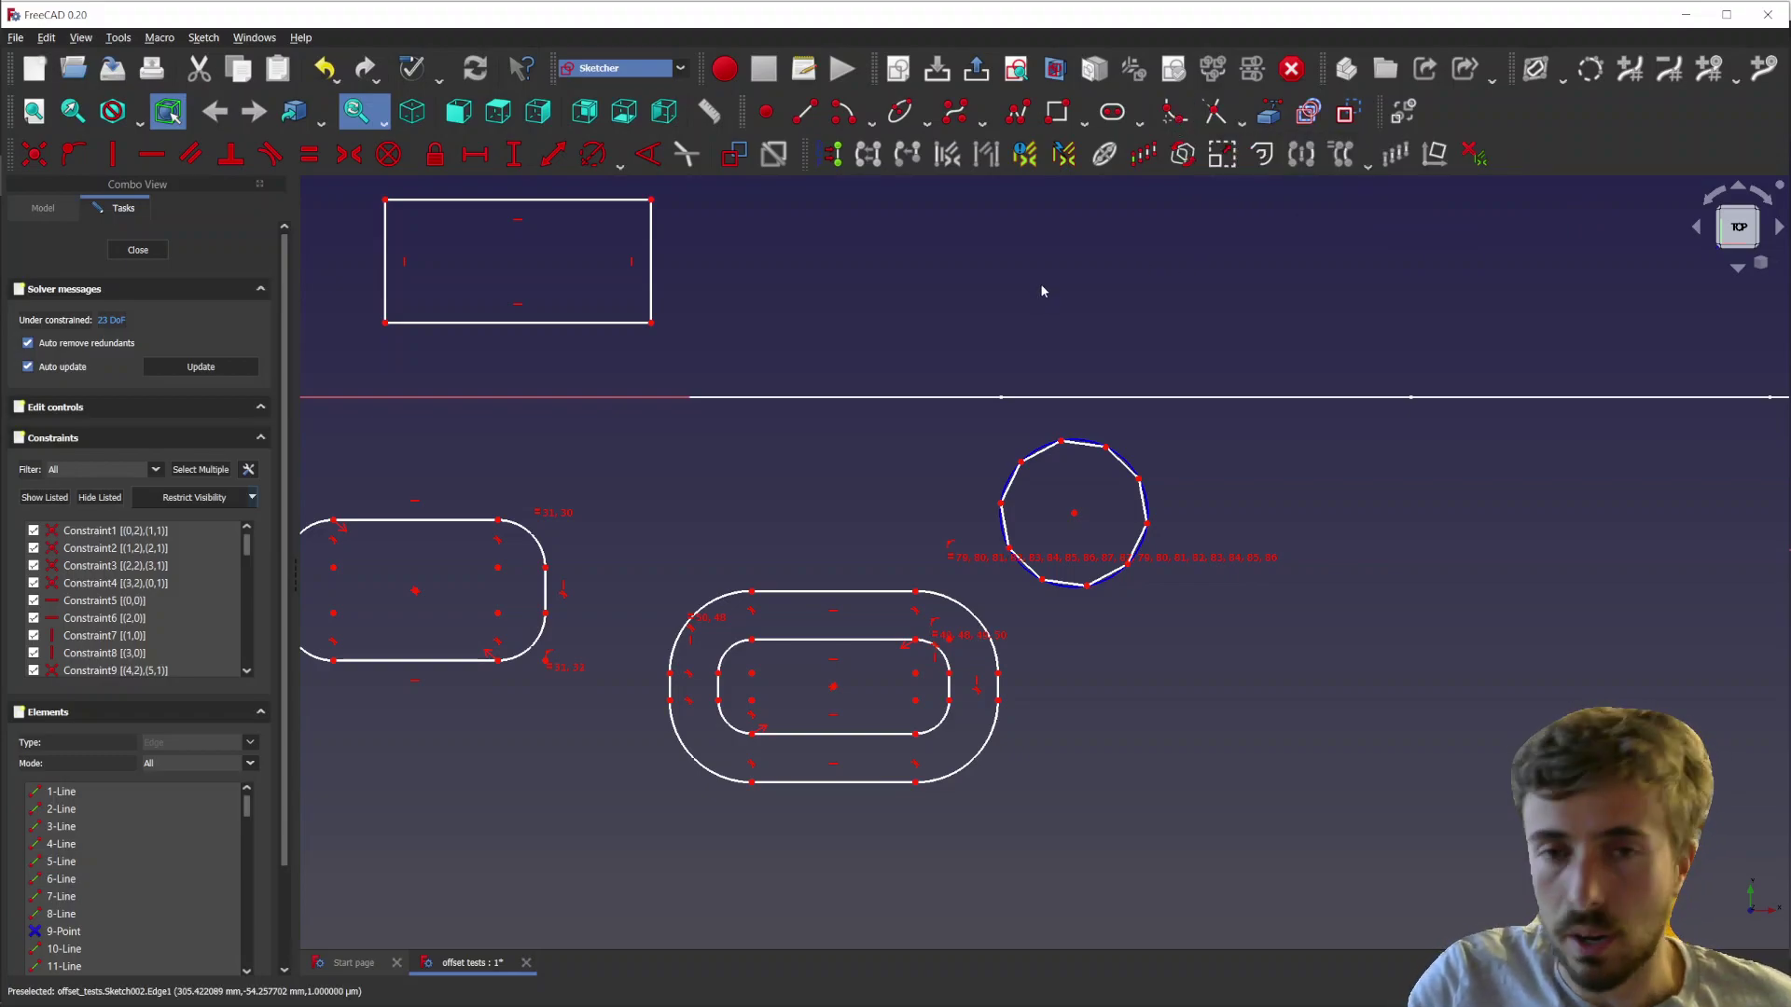
# - Switch to Chrome, find Google Forms by searching for "form google", and open the most recent untitled form
pyautogui.moveTo(37, 216)
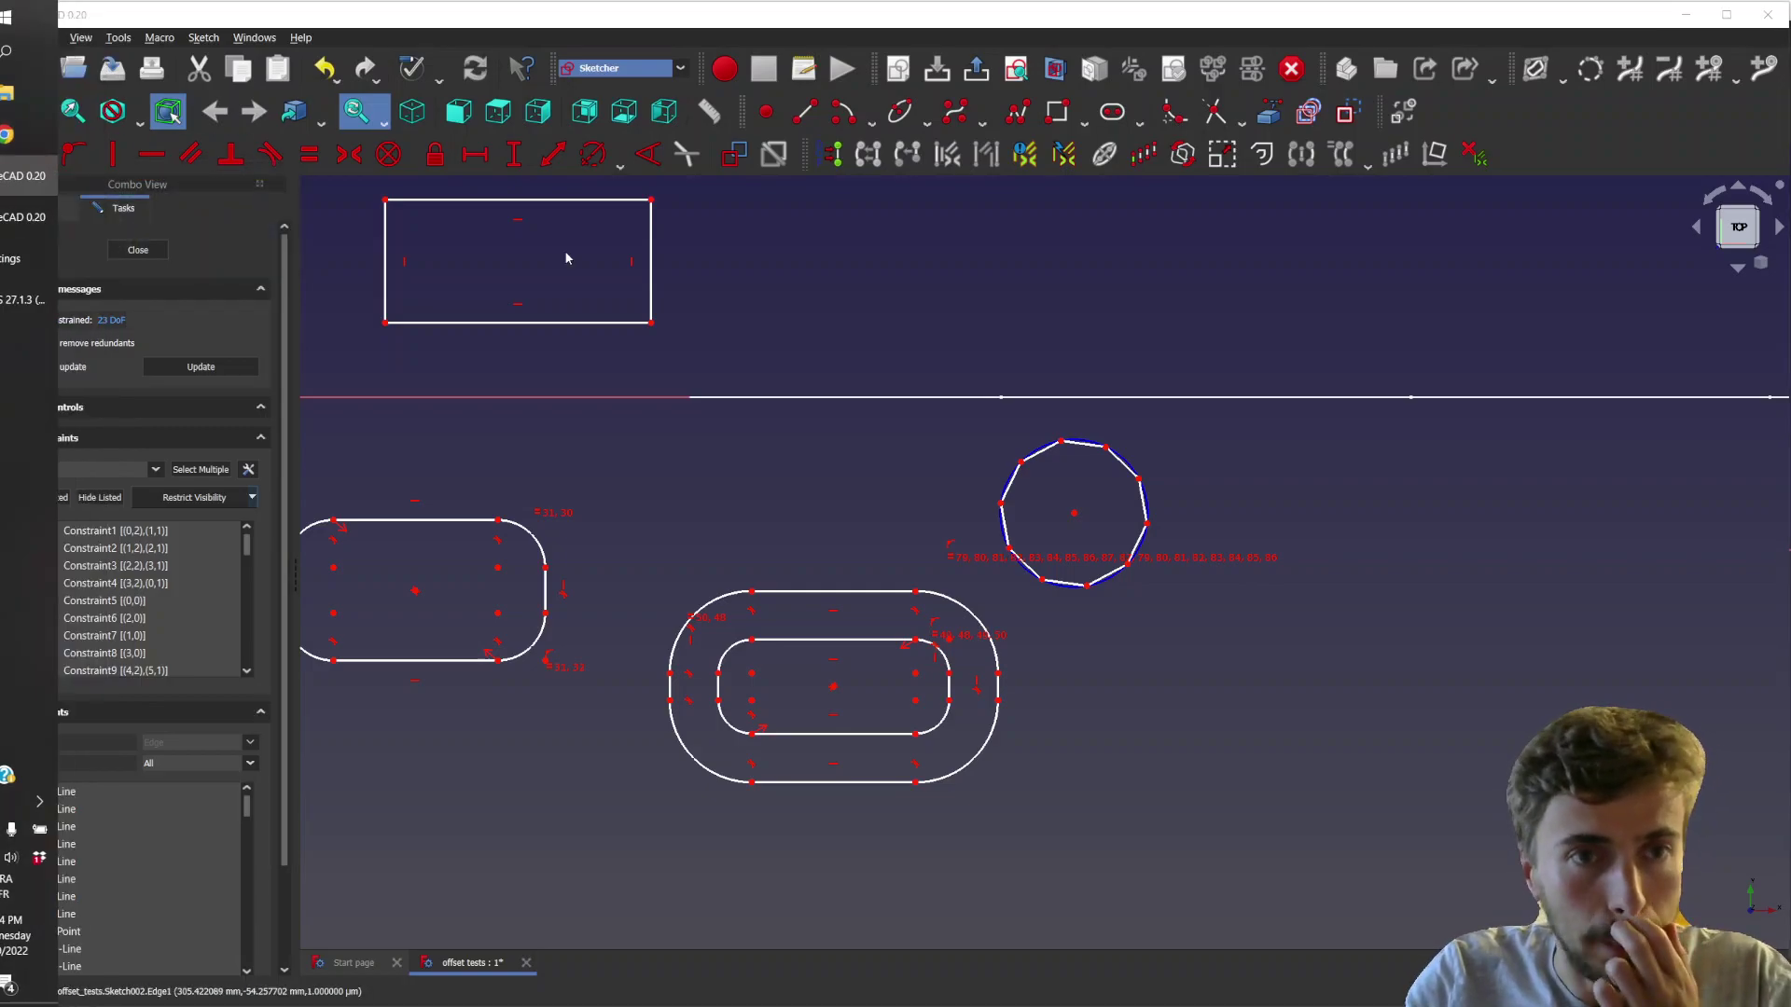
pyautogui.click(53, 134)
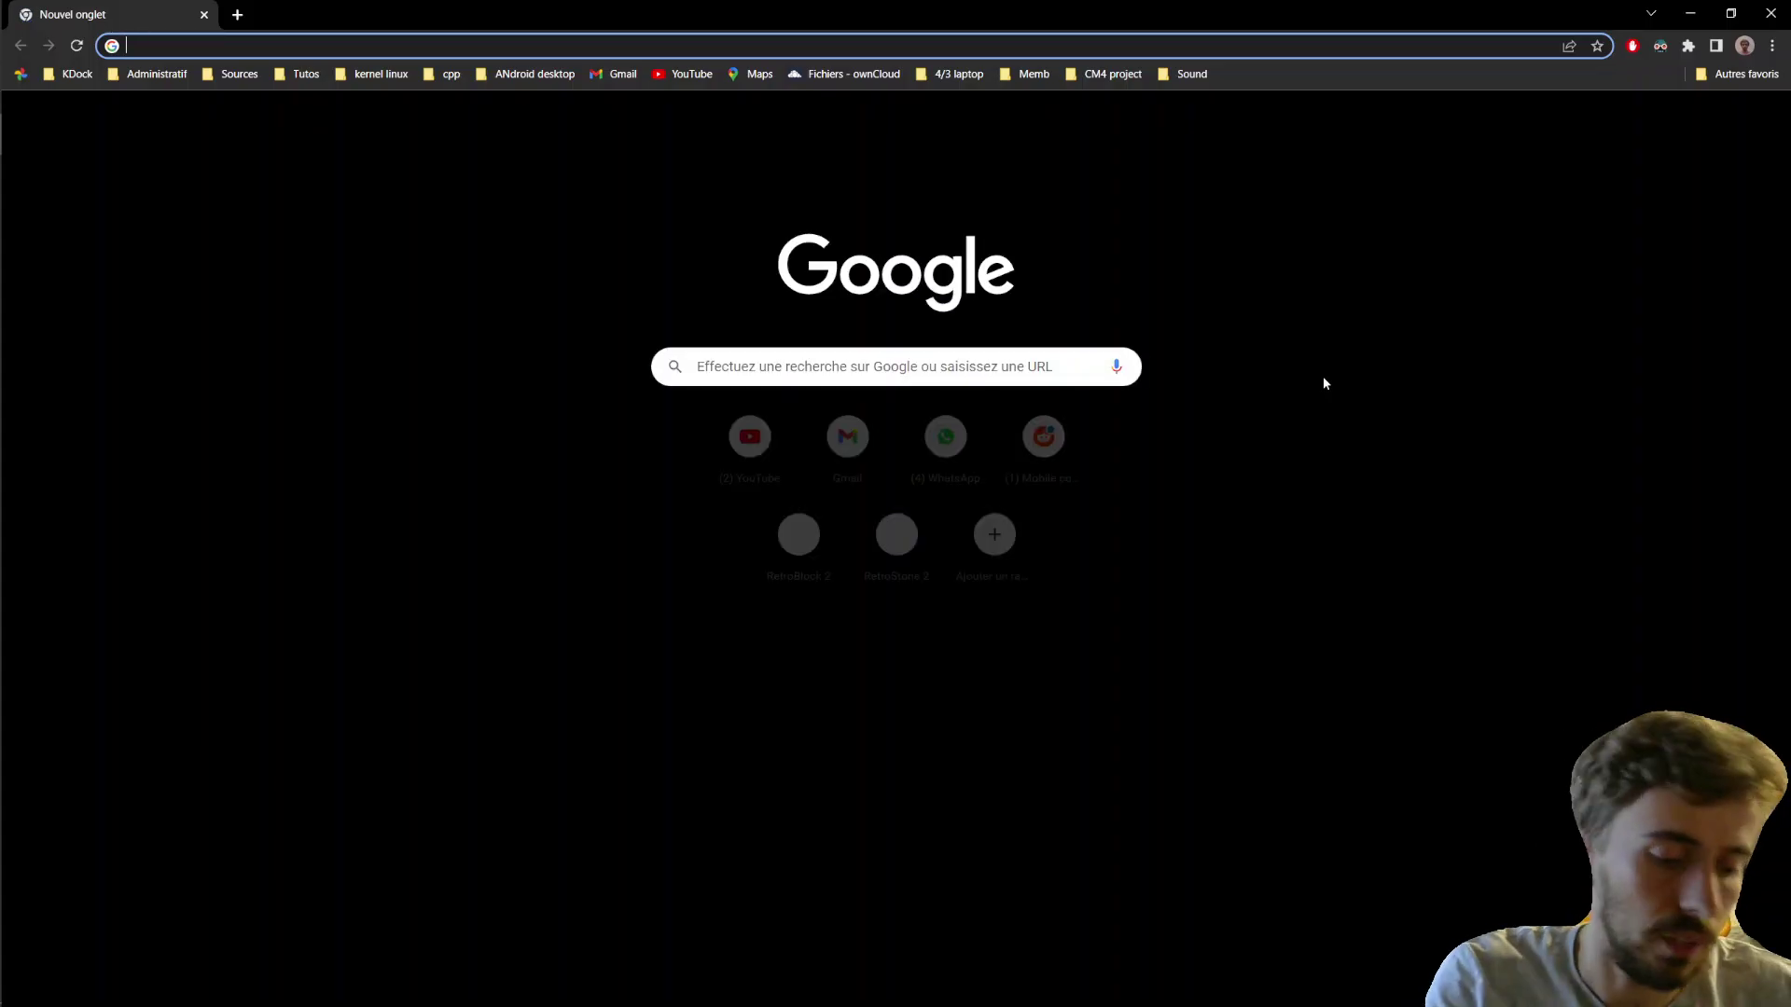
pyautogui.write('form')
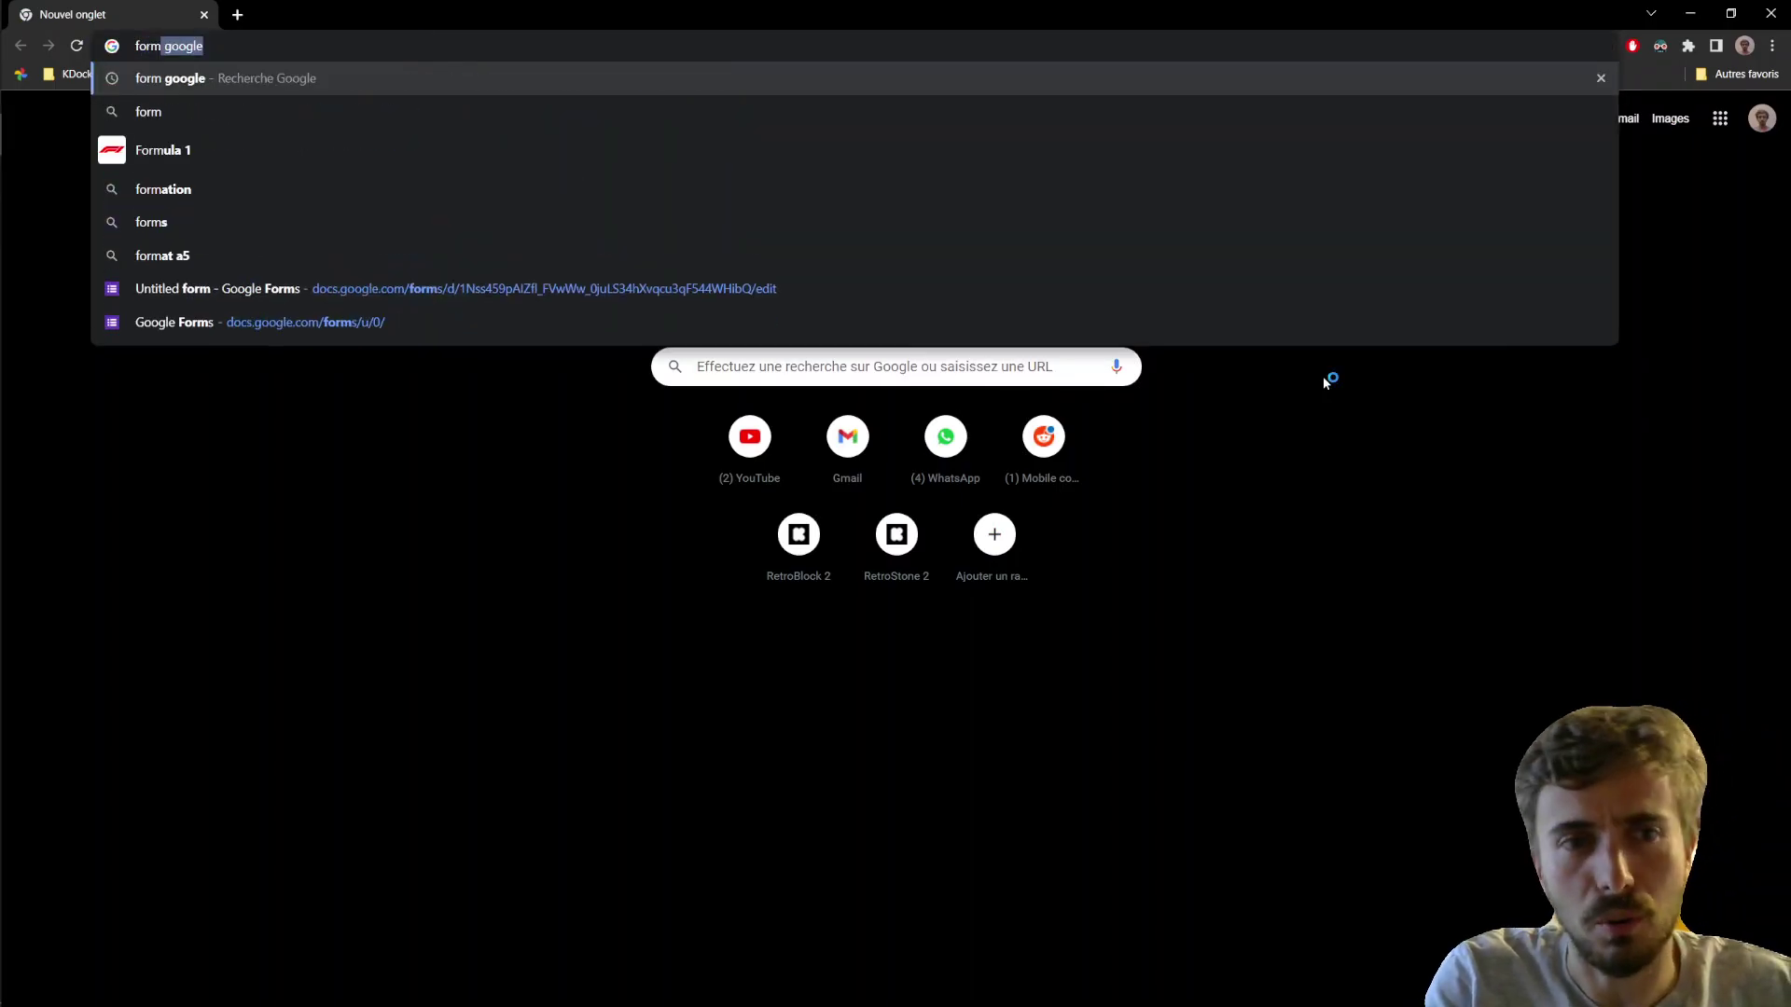
pyautogui.press('Return')
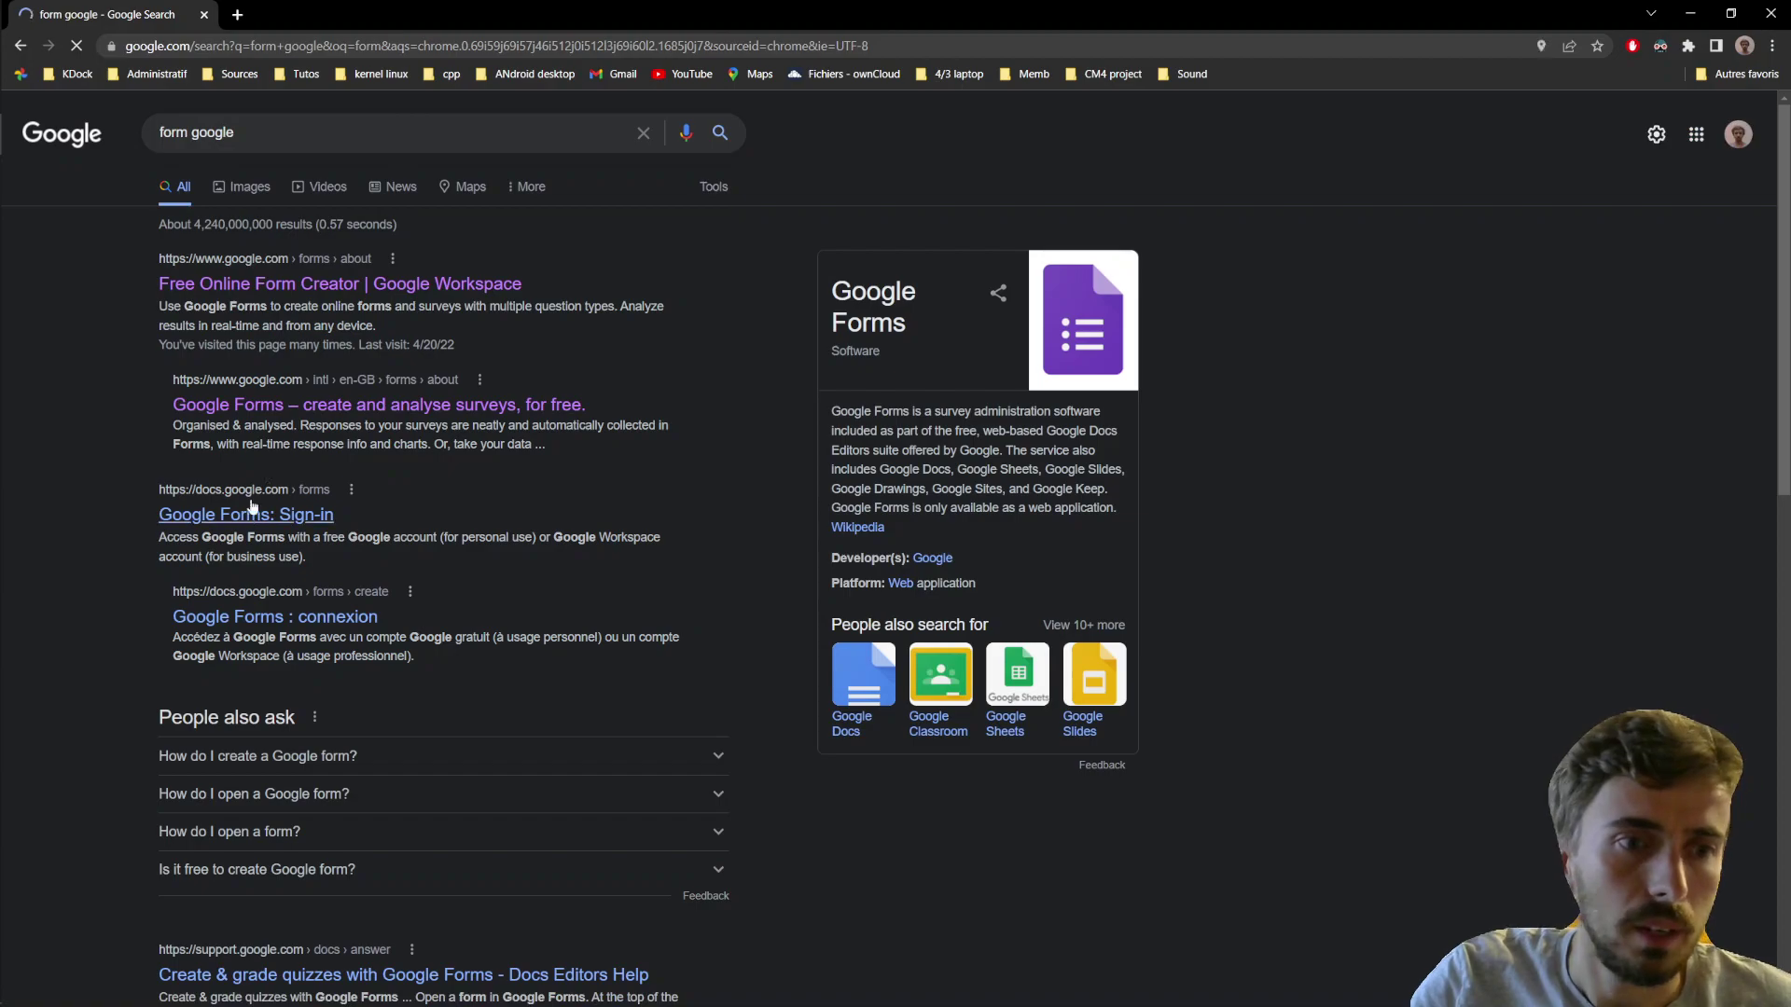
pyautogui.click(317, 285)
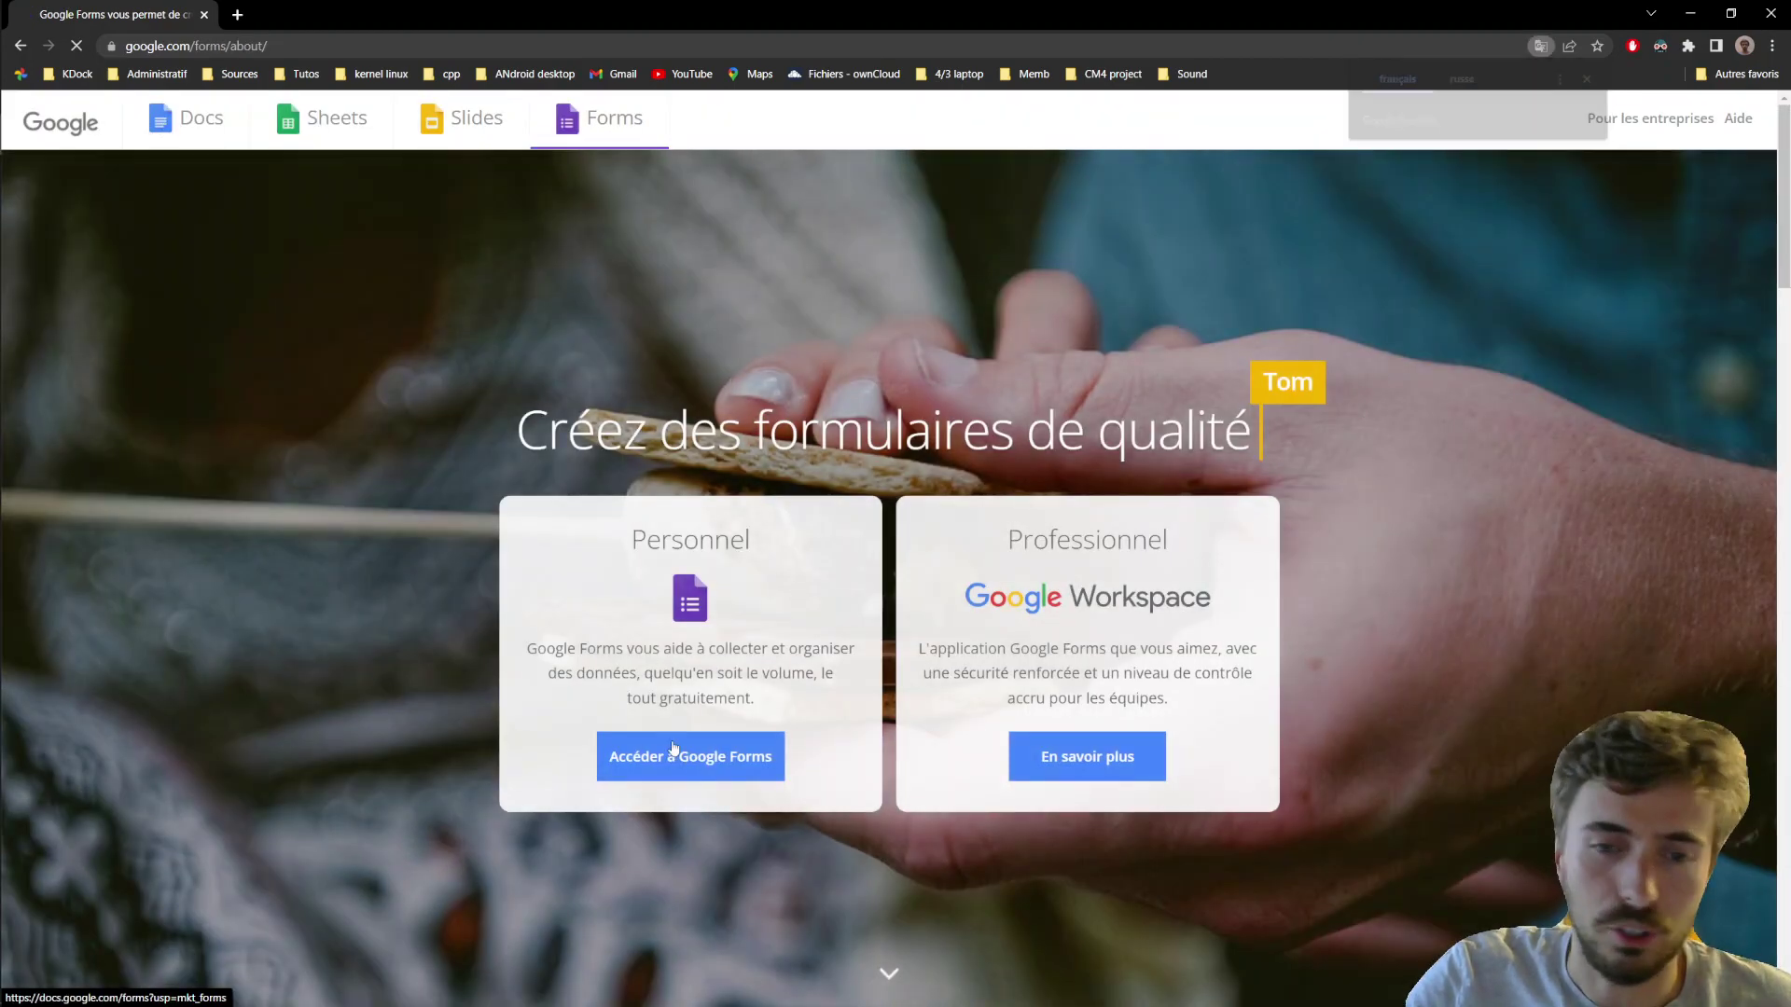
pyautogui.click(674, 752)
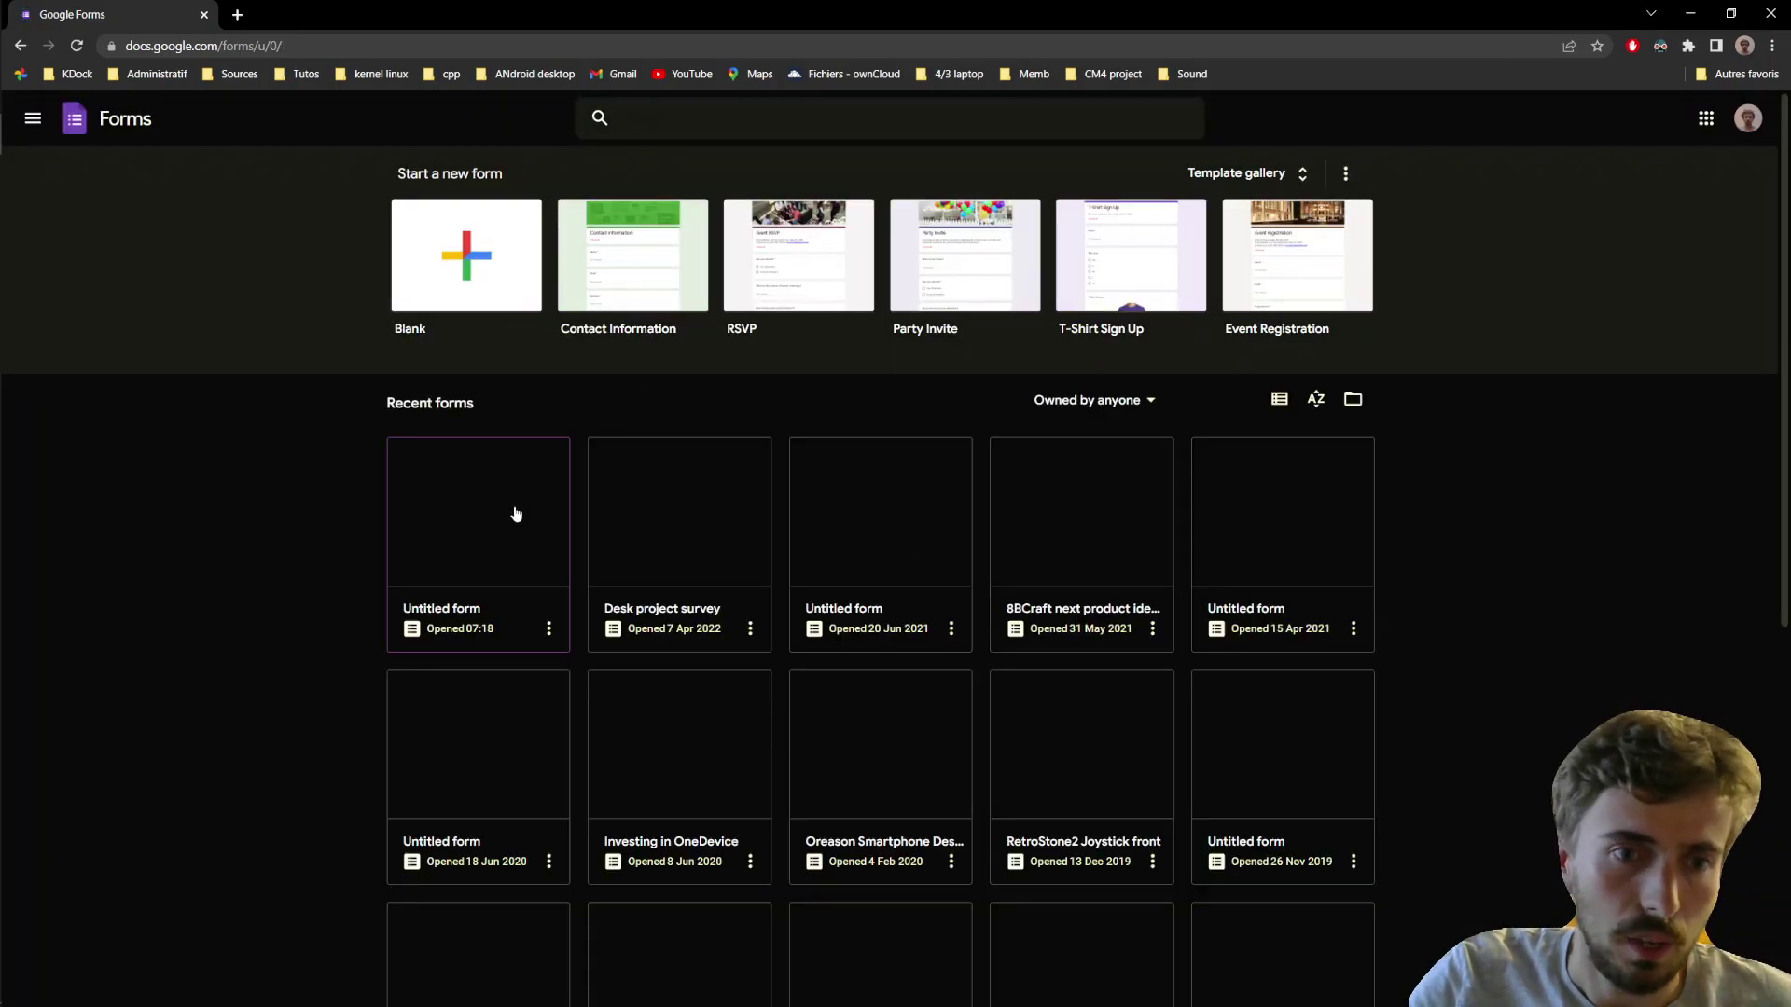
pyautogui.click(516, 514)
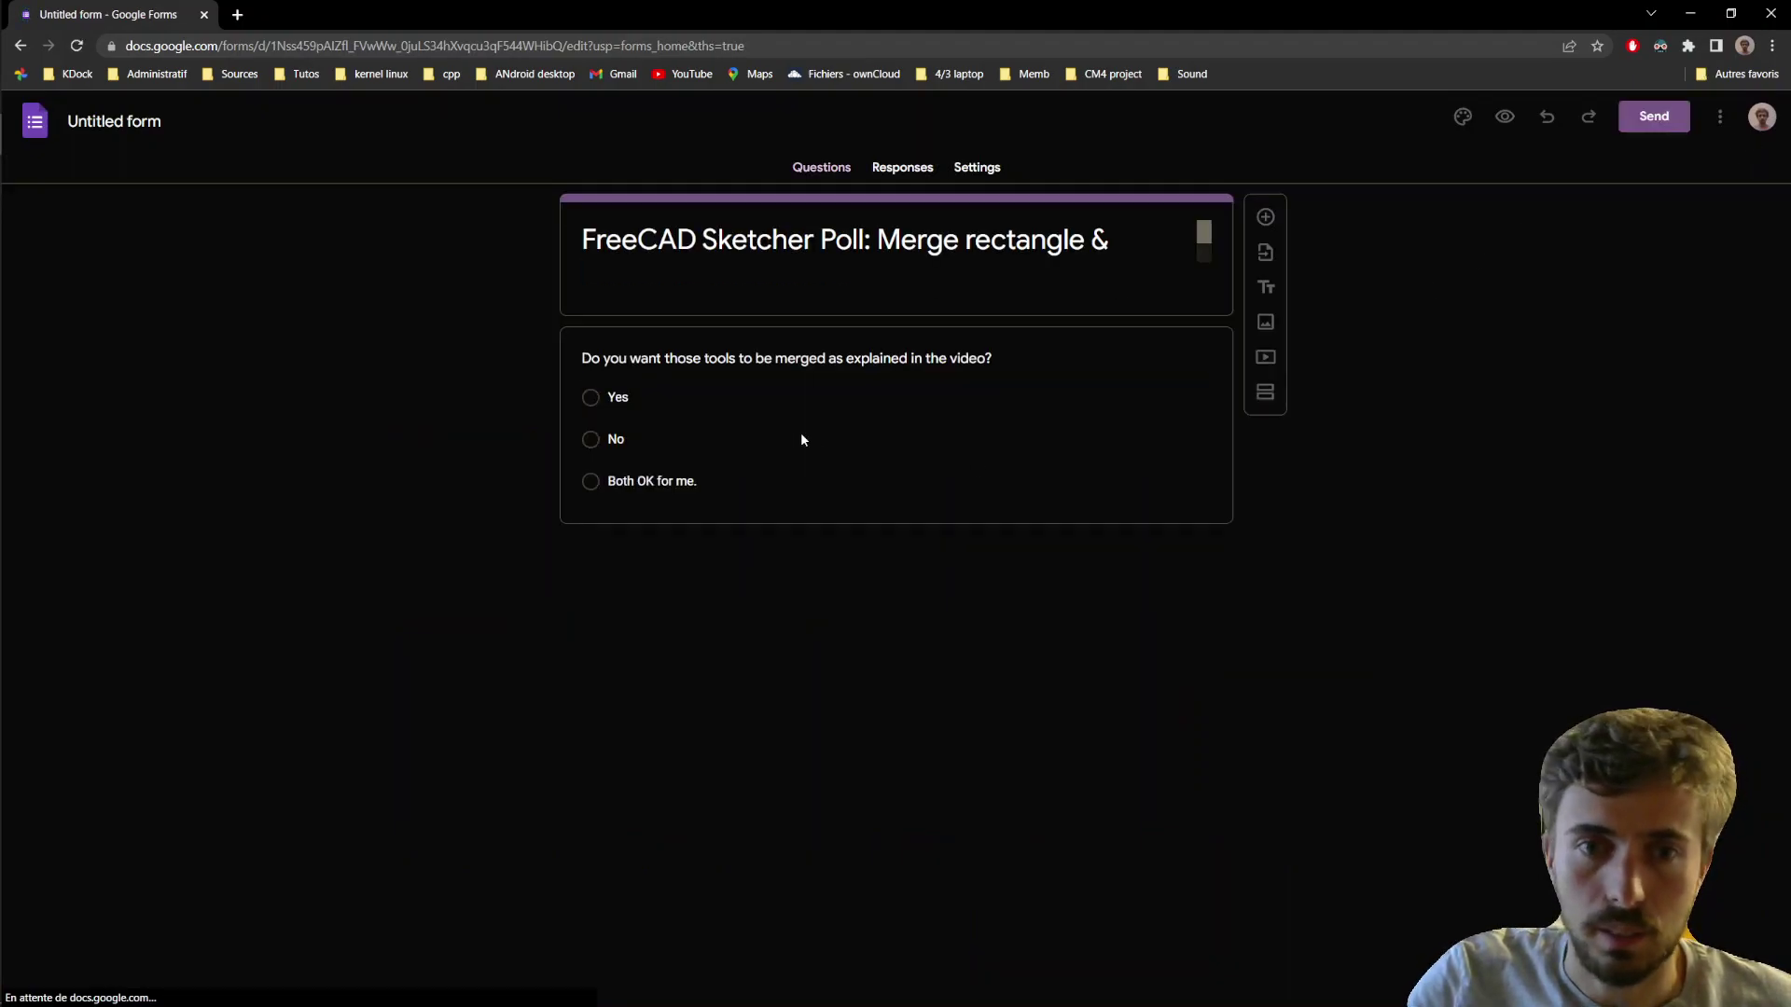
# - Copy the shortened share link of the FreeCAD Sketcher Poll form
pyautogui.click(1674, 121)
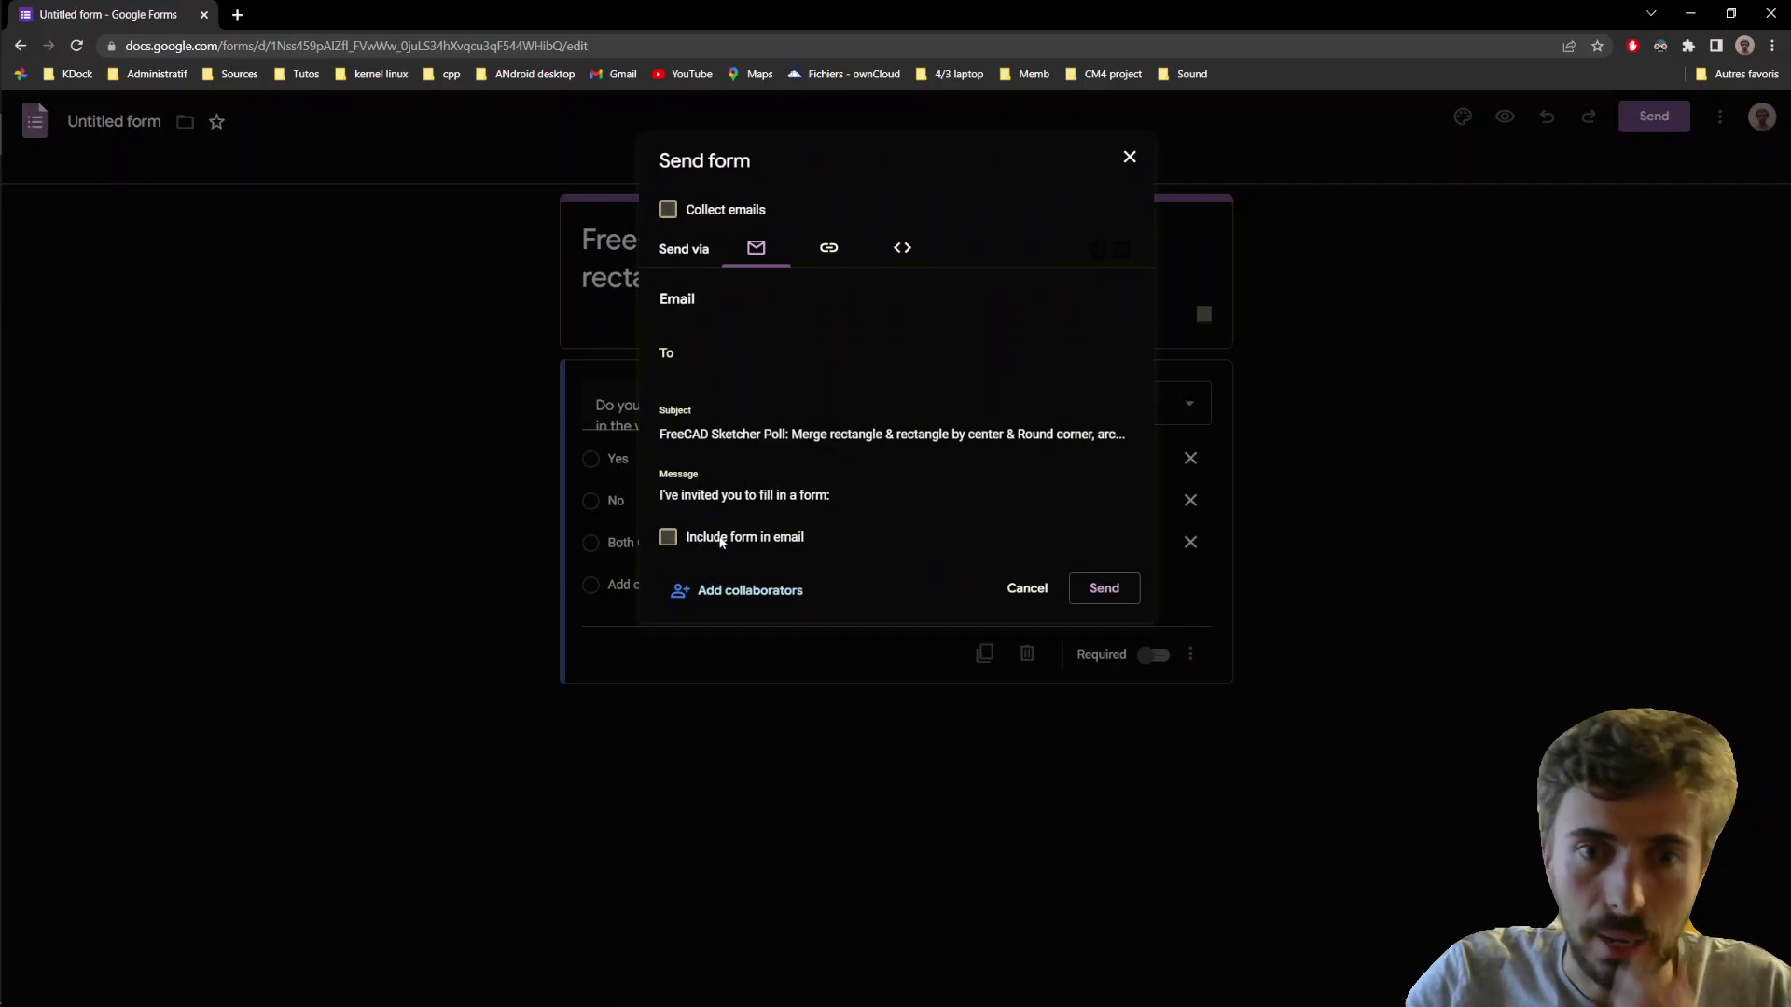
pyautogui.click(828, 248)
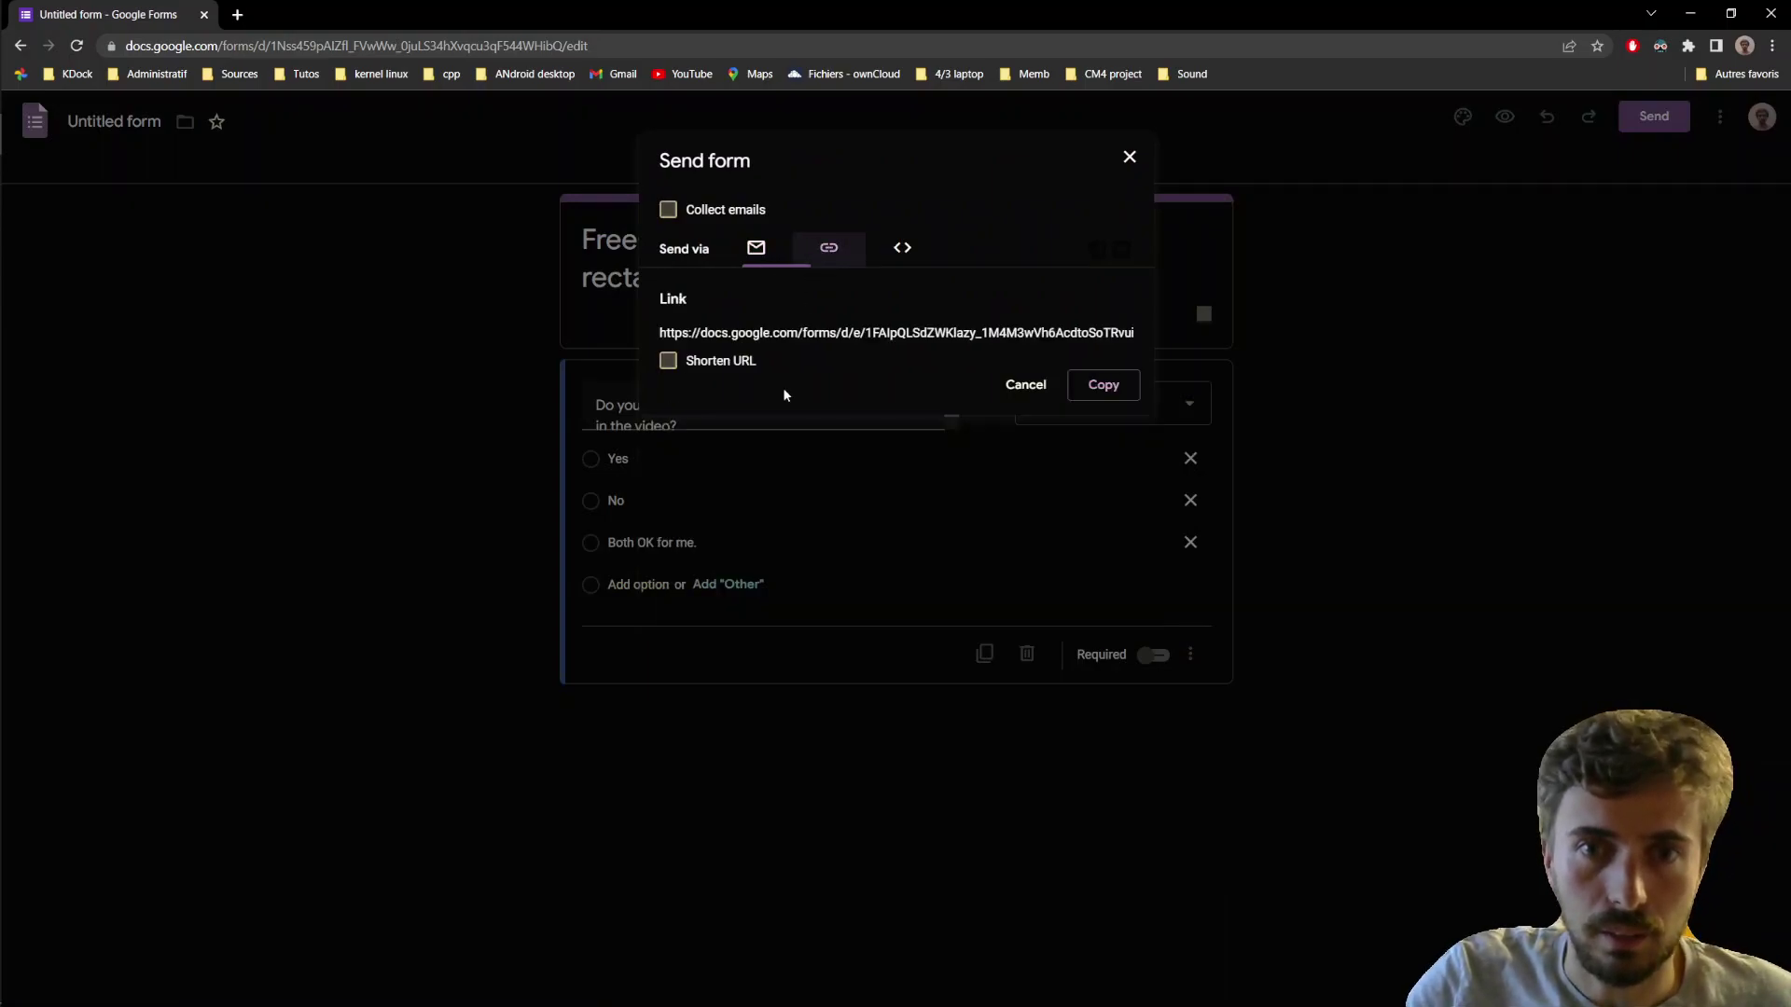
pyautogui.click(737, 360)
pyautogui.click(1104, 386)
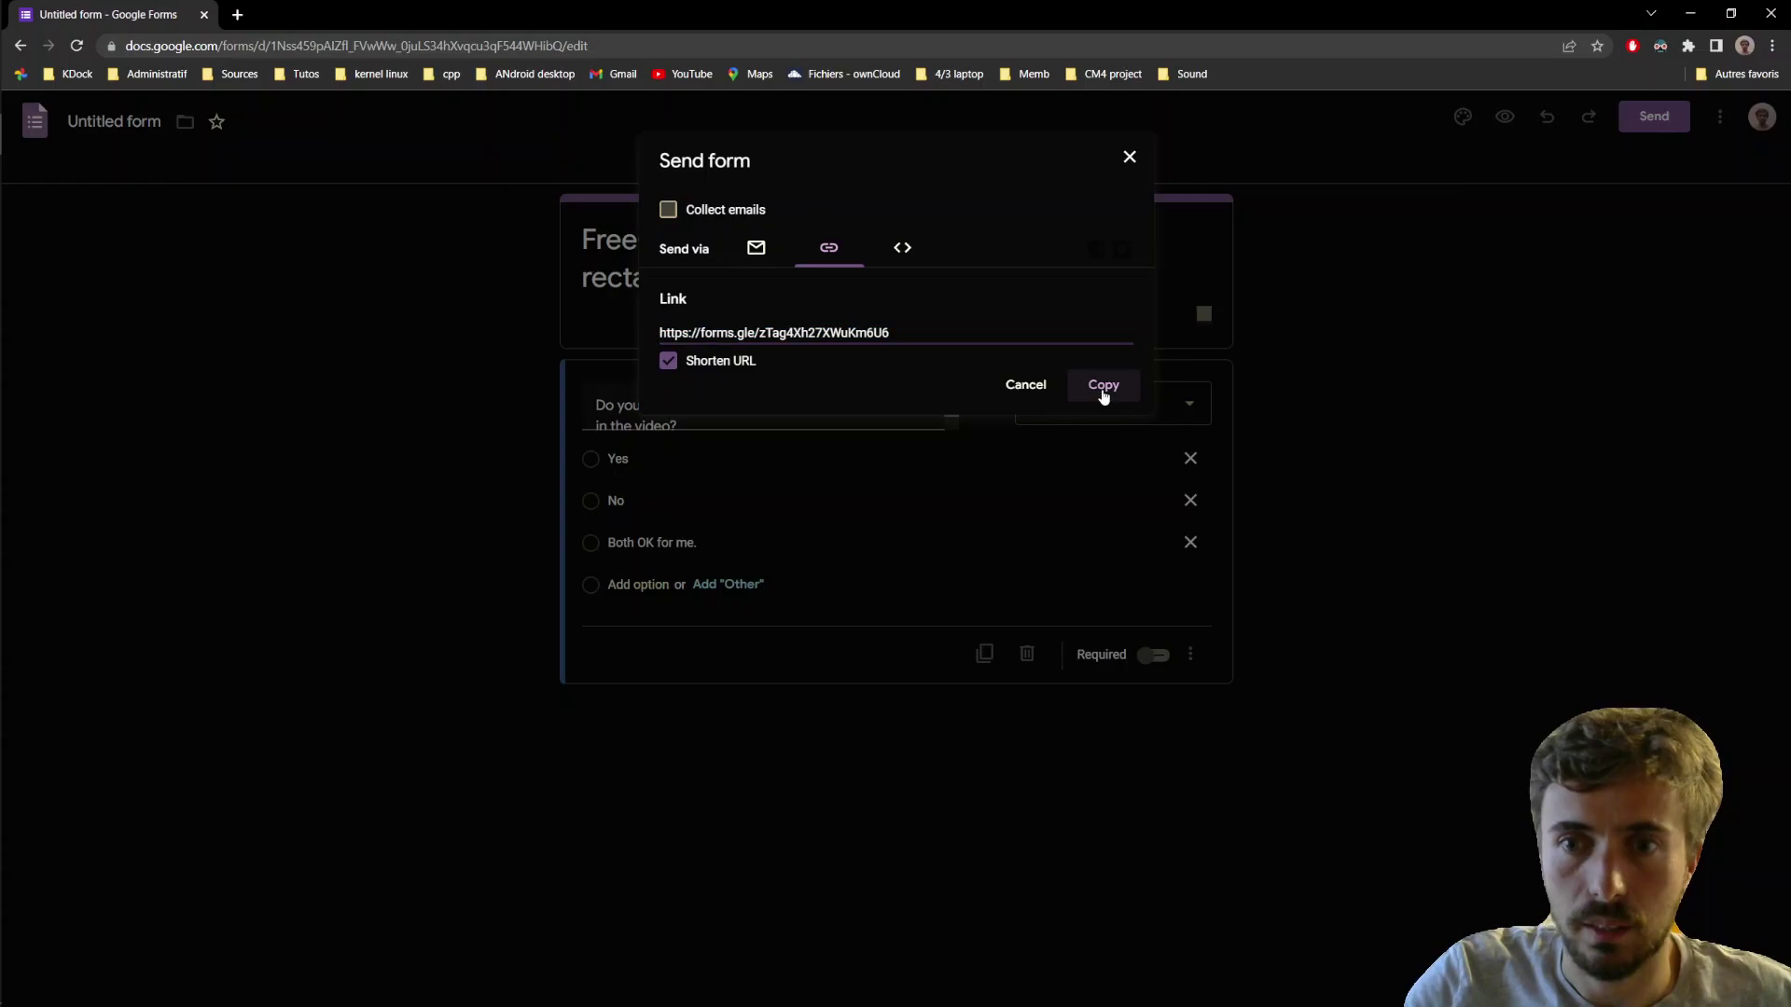
# - Open the copied poll link in a private browsing window and submit the answer "Both OK for me."
pyautogui.click(239, 16)
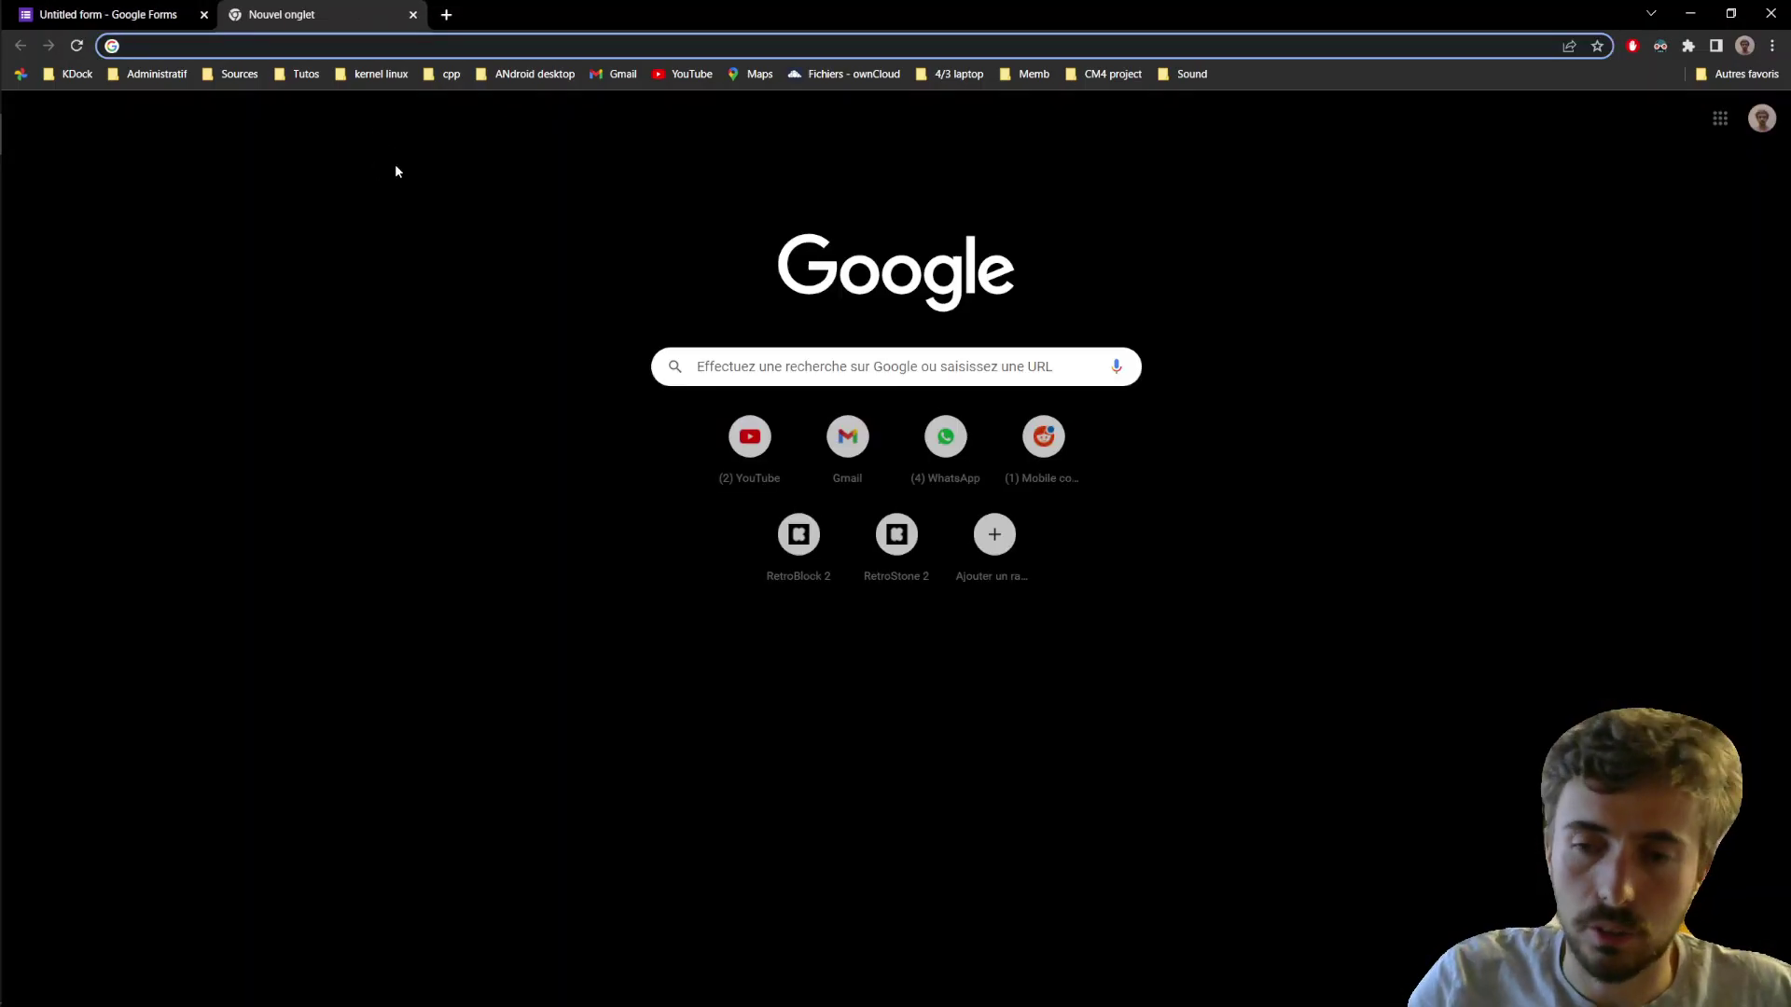
pyautogui.click(1772, 46)
pyautogui.click(1655, 120)
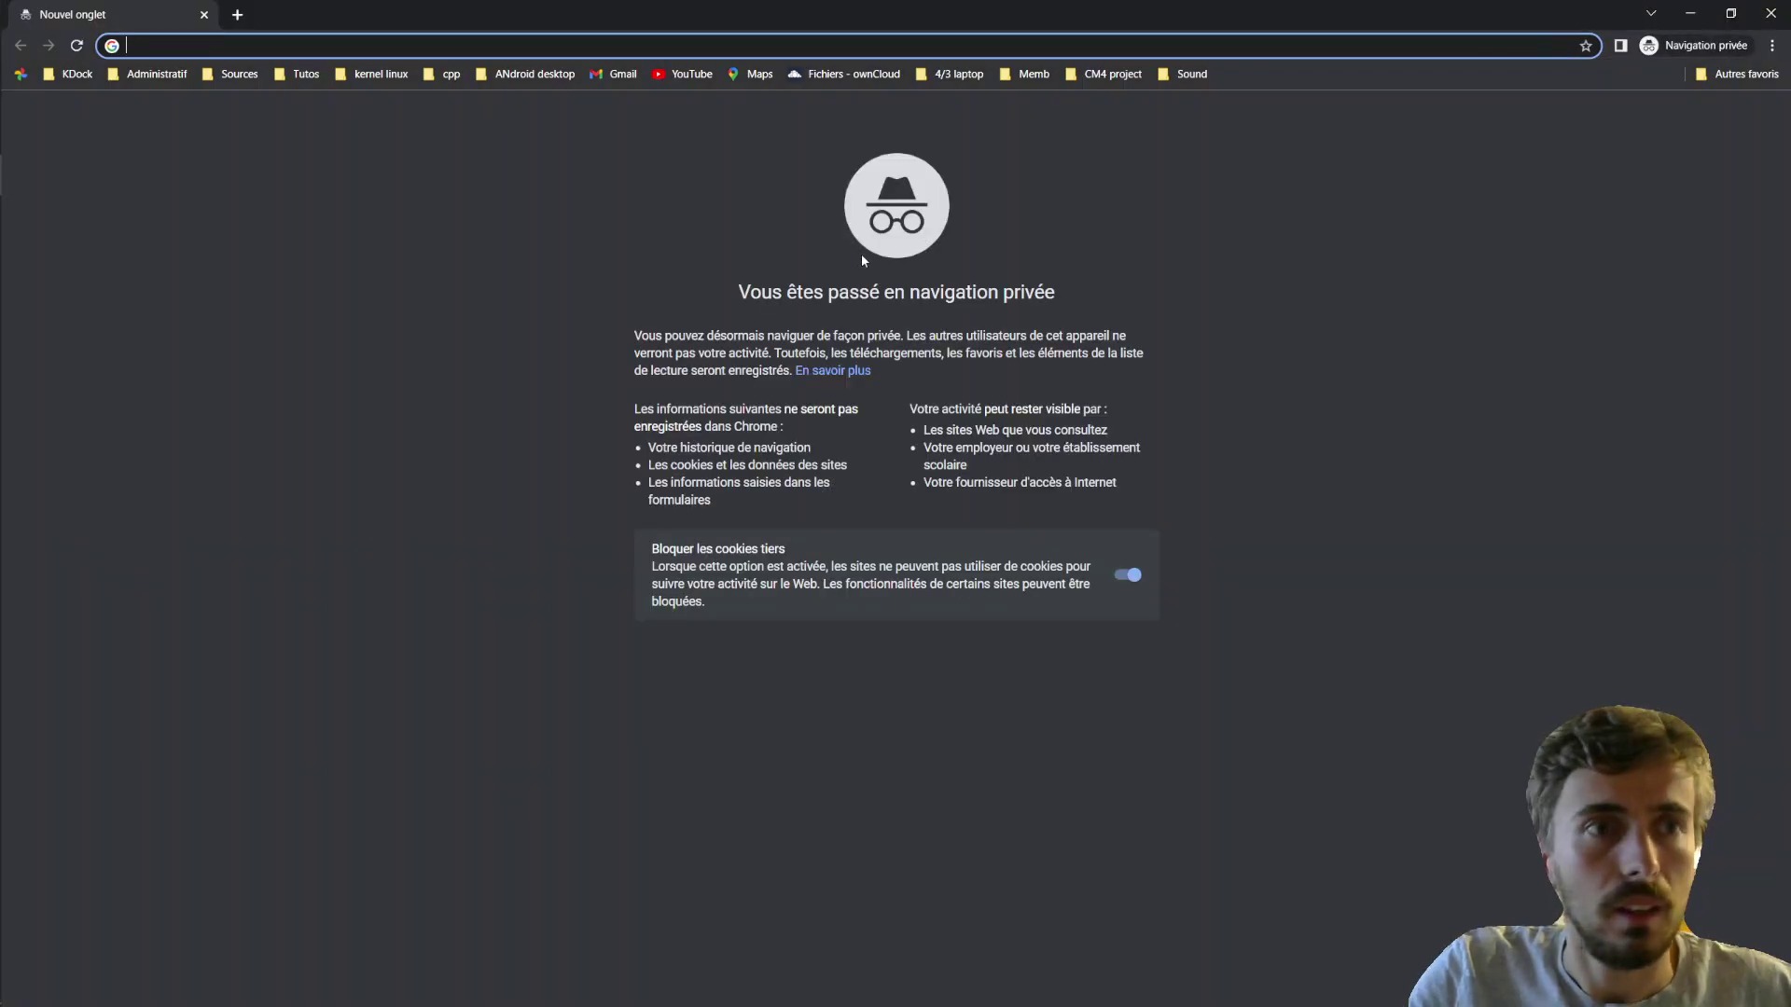
pyautogui.hotkey('ctrl', 'v')
pyautogui.press('Return')
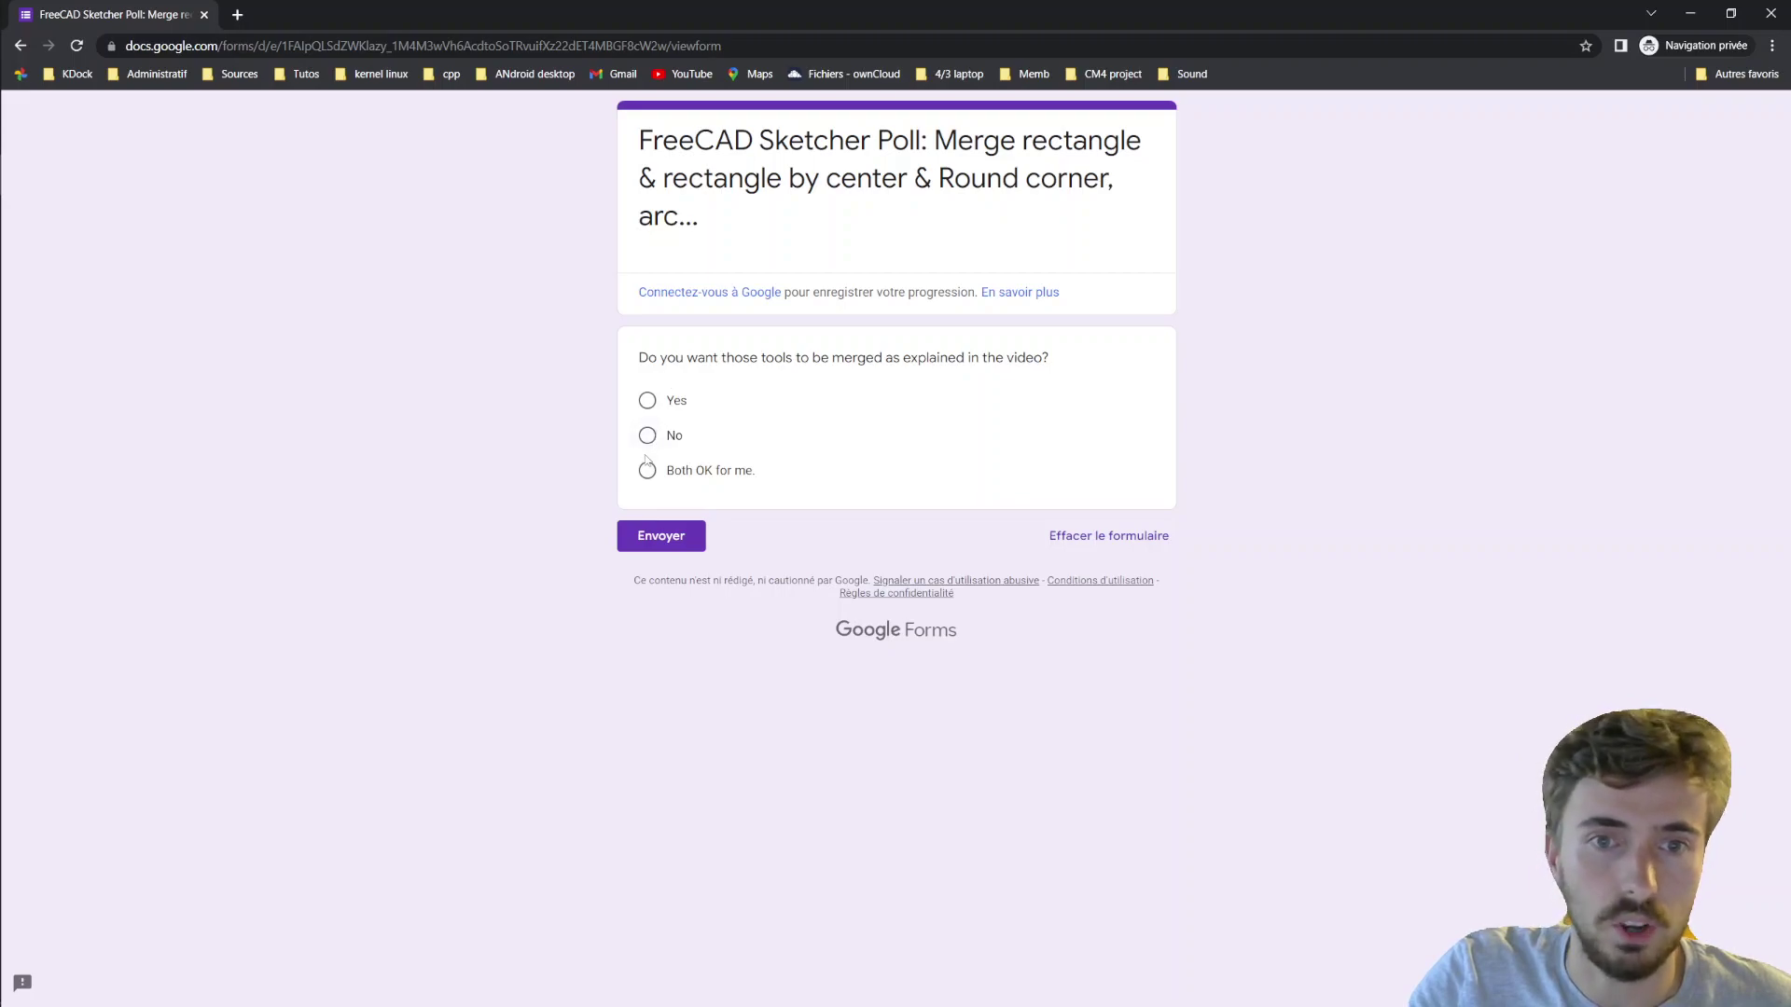
pyautogui.click(646, 472)
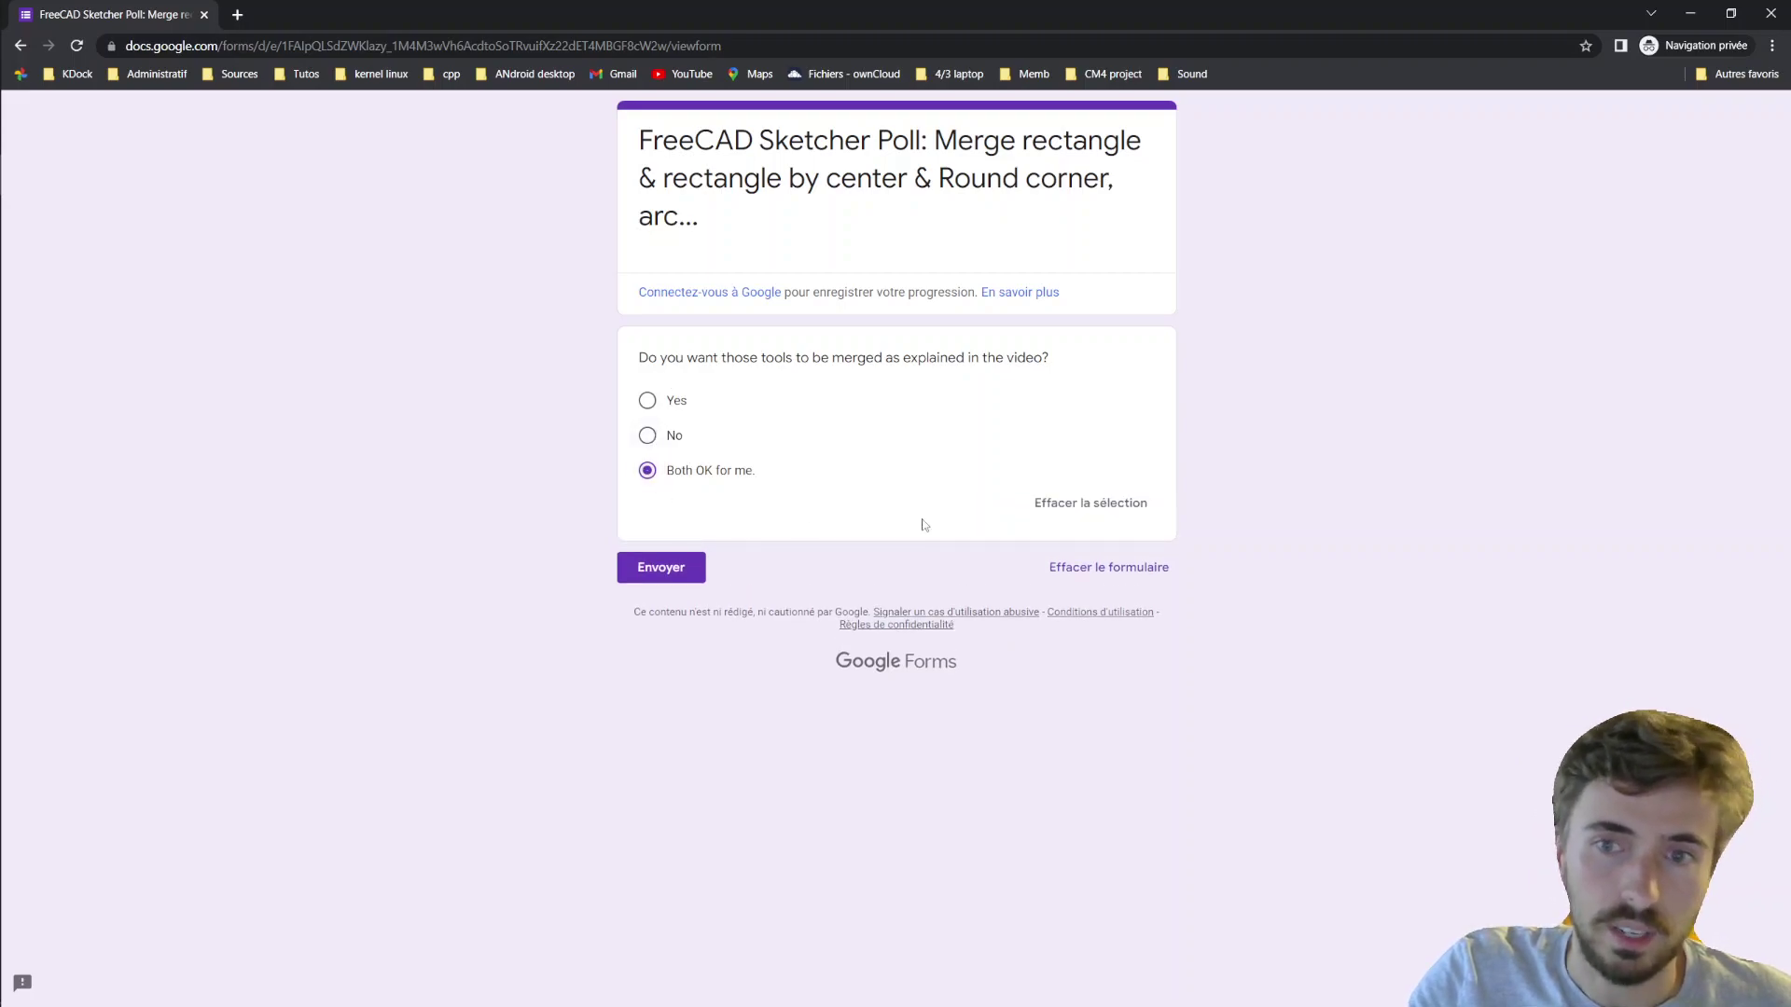
pyautogui.click(644, 569)
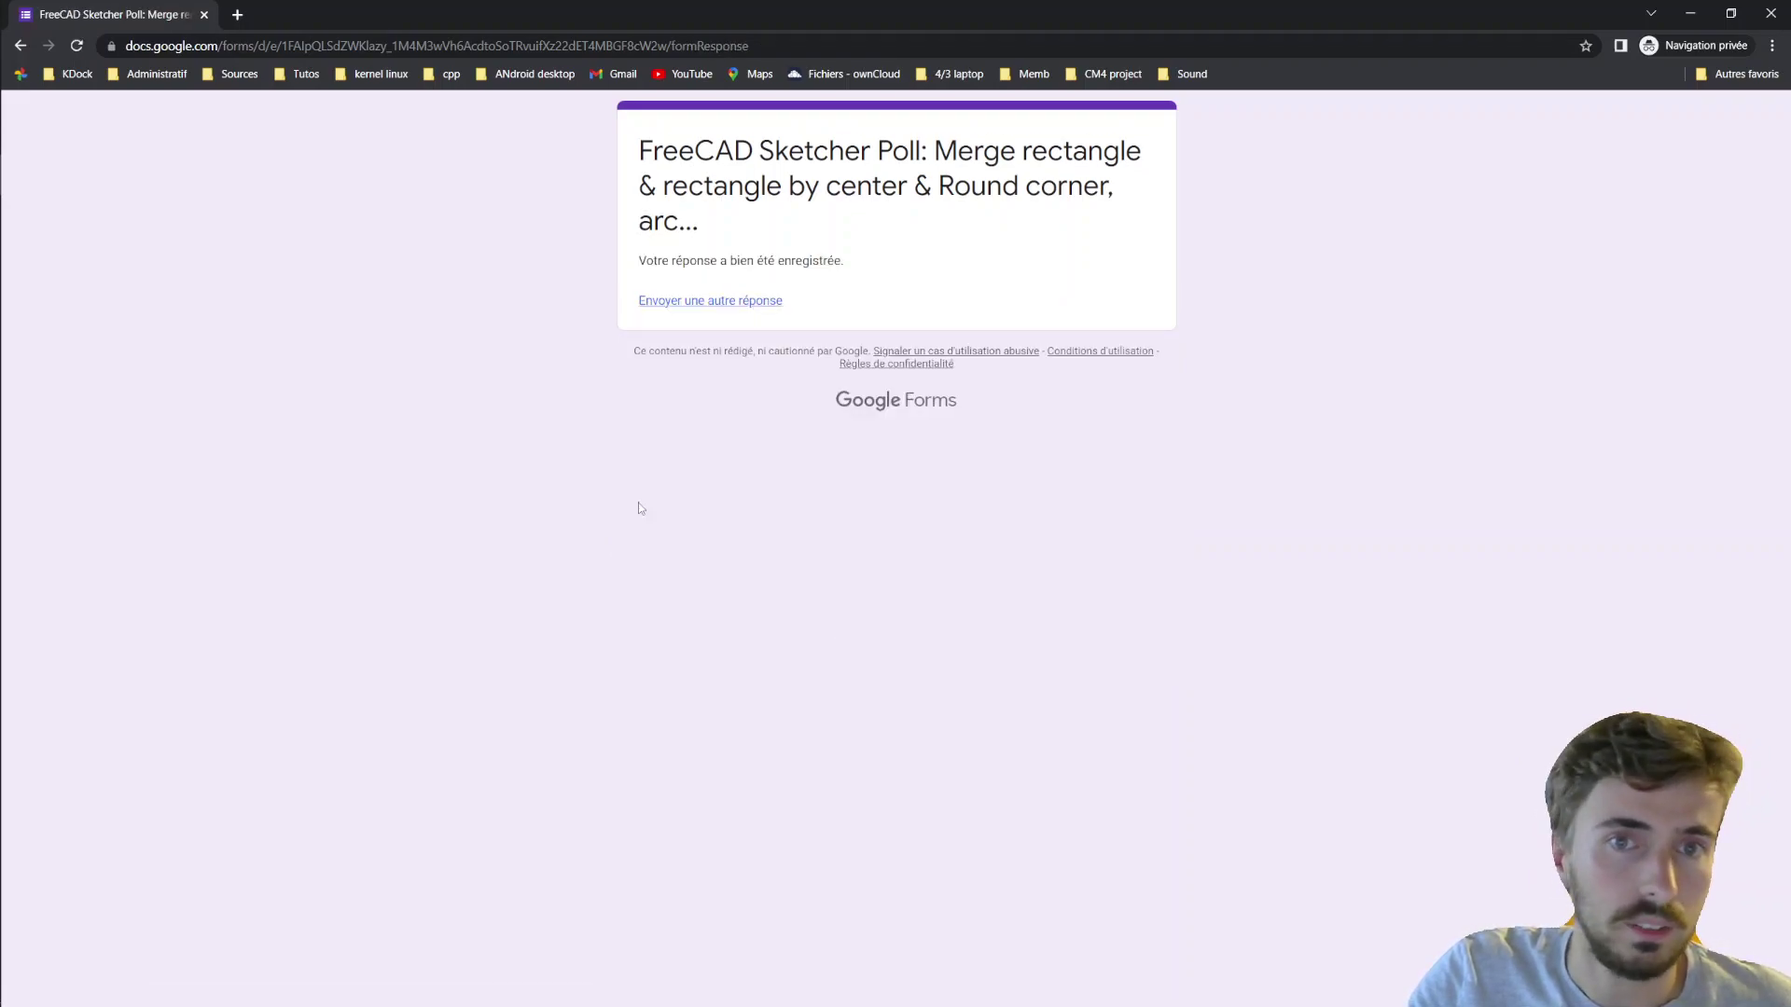